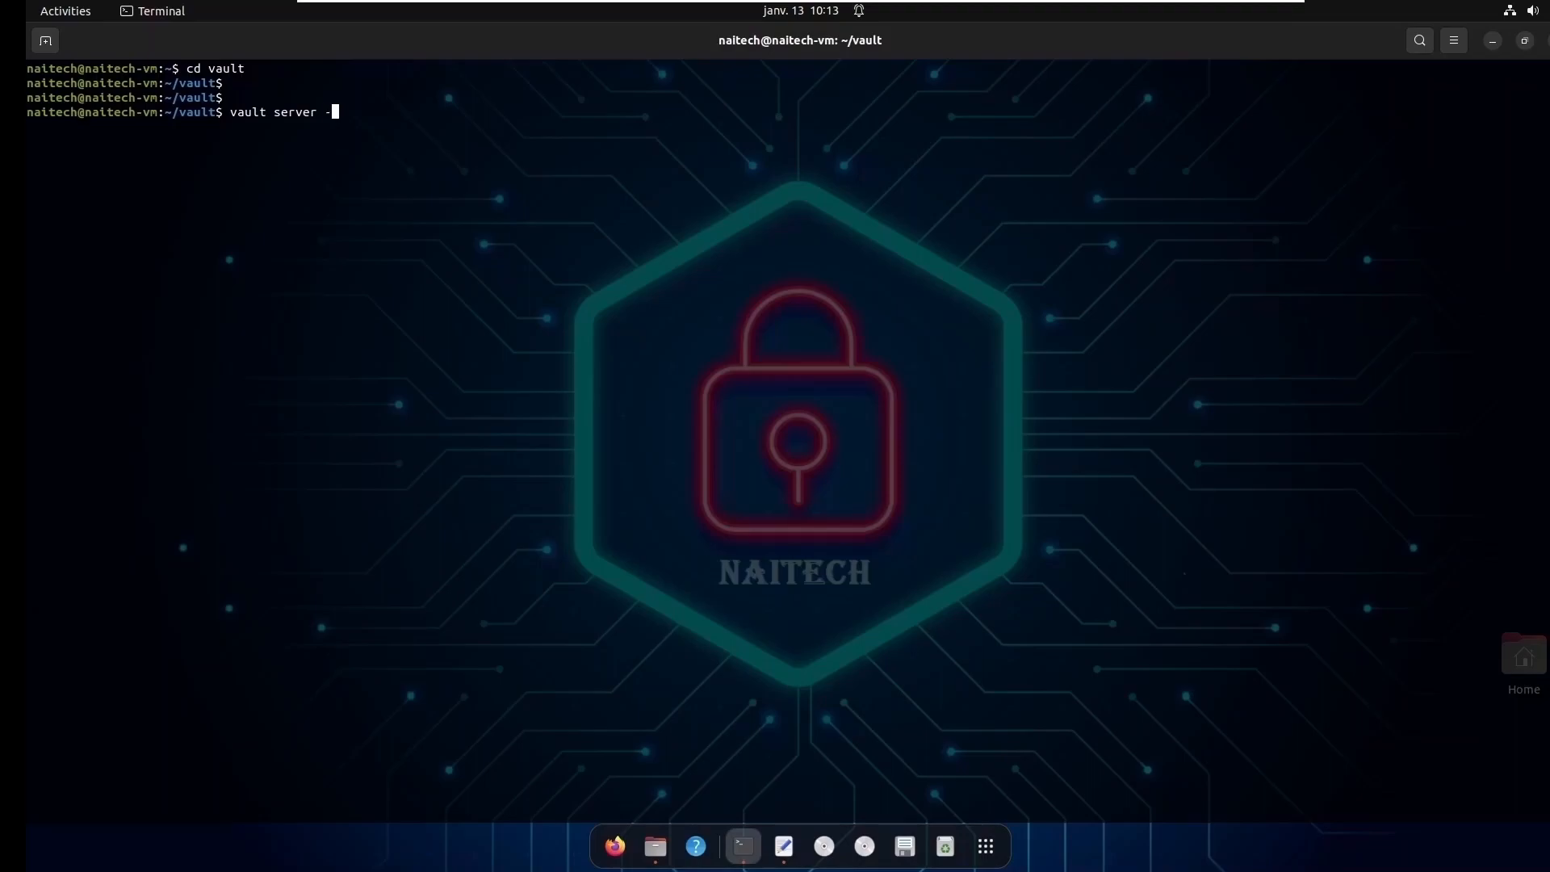
# - Start the Vault server using the configuration file config.hcl
pyautogui.write('=config.hcl')
pyautogui.press('Return')
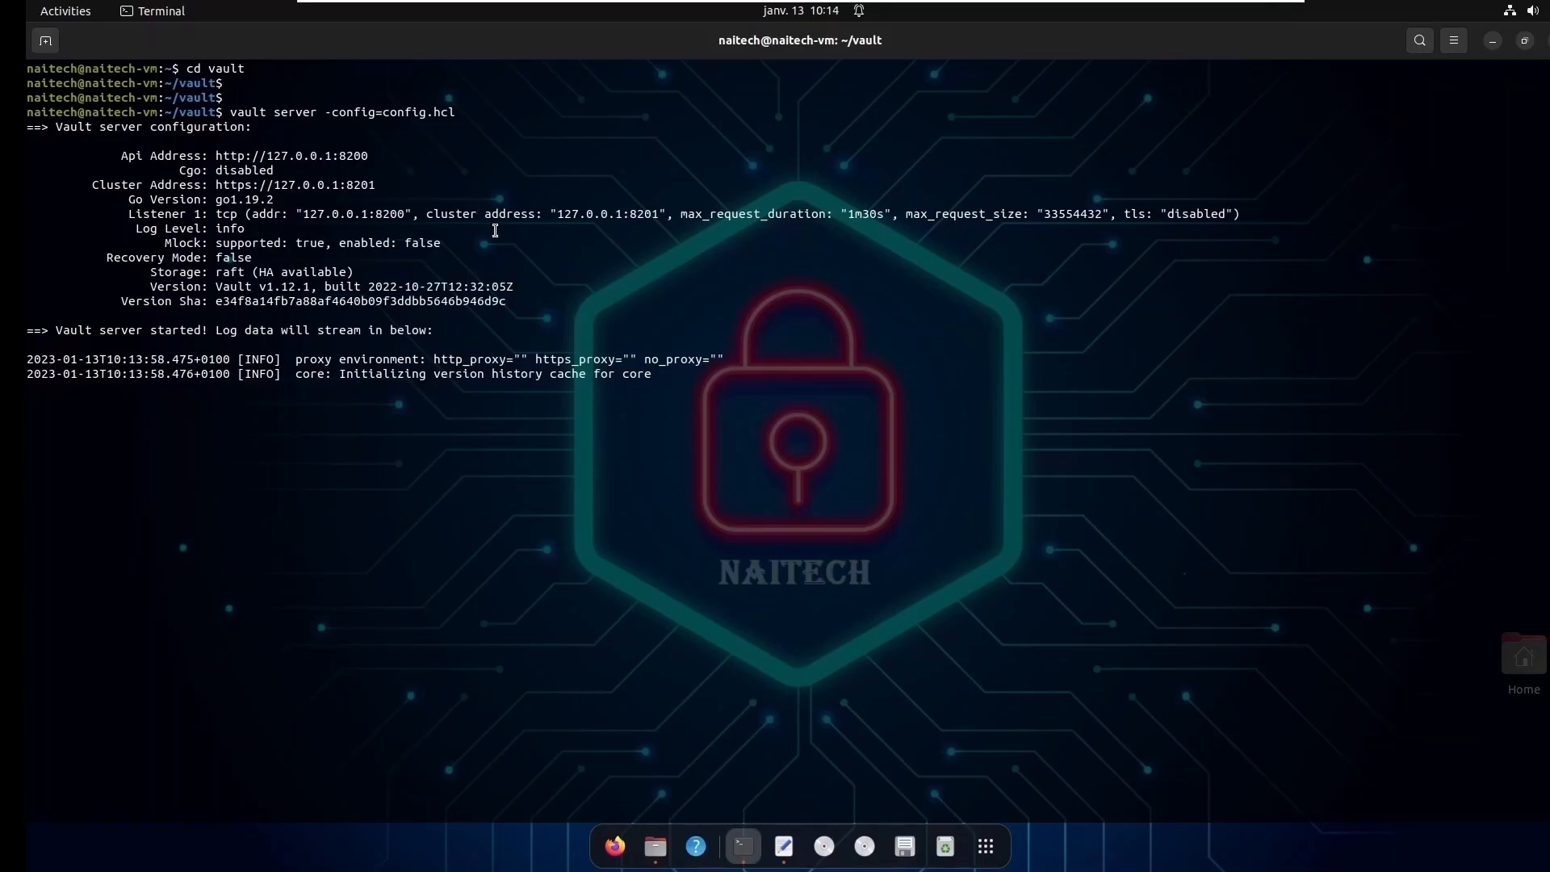
# - Switch to Google Chrome, open the Vault web interface and dismiss the browser update notice
pyautogui.click(992, 851)
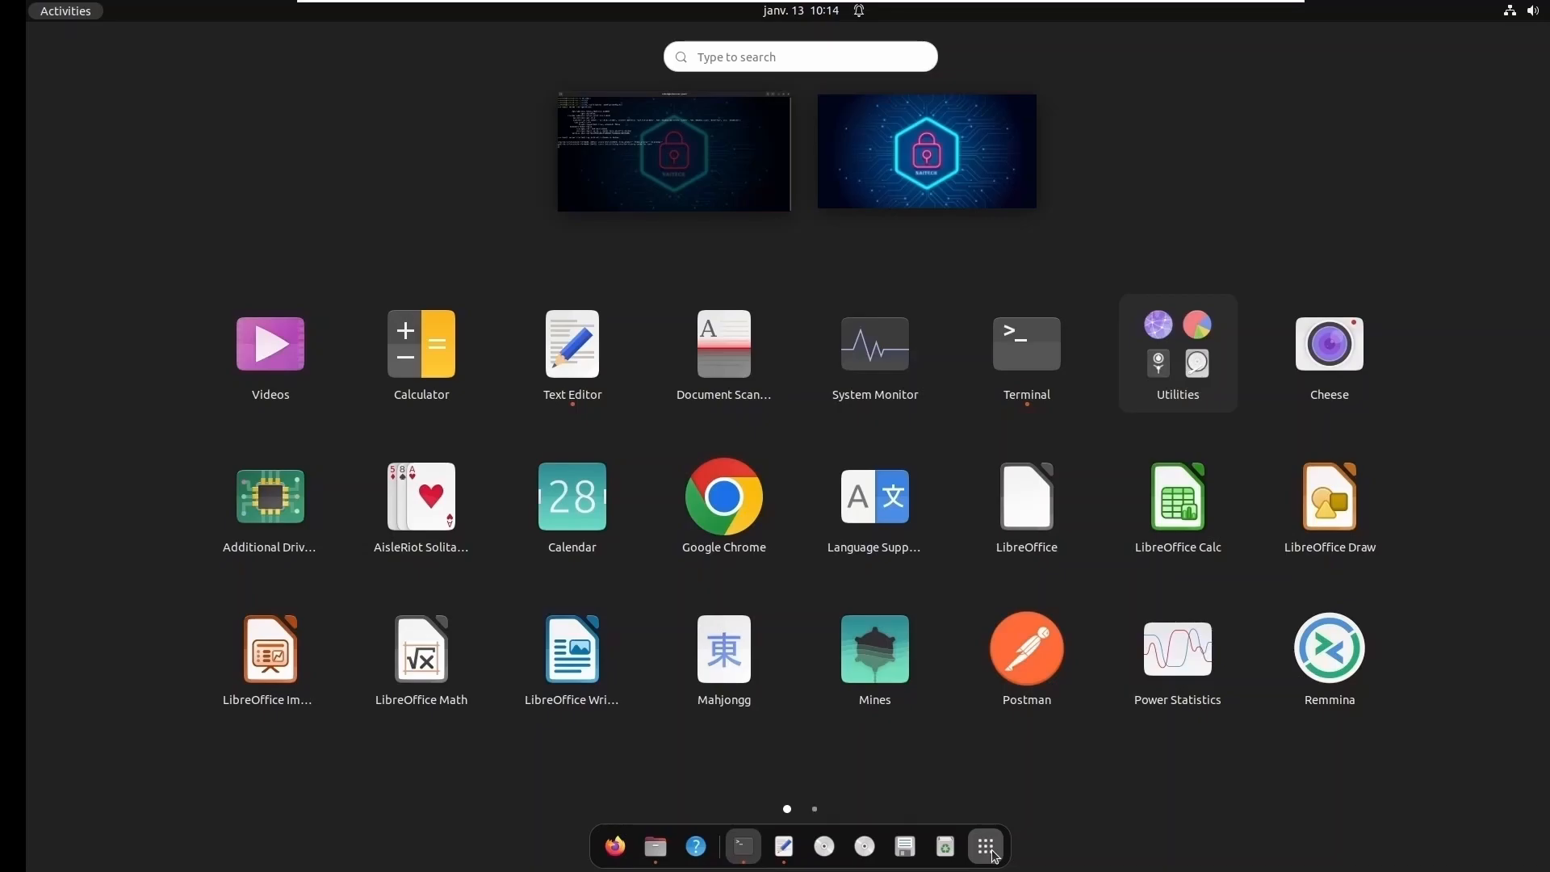
pyautogui.click(738, 515)
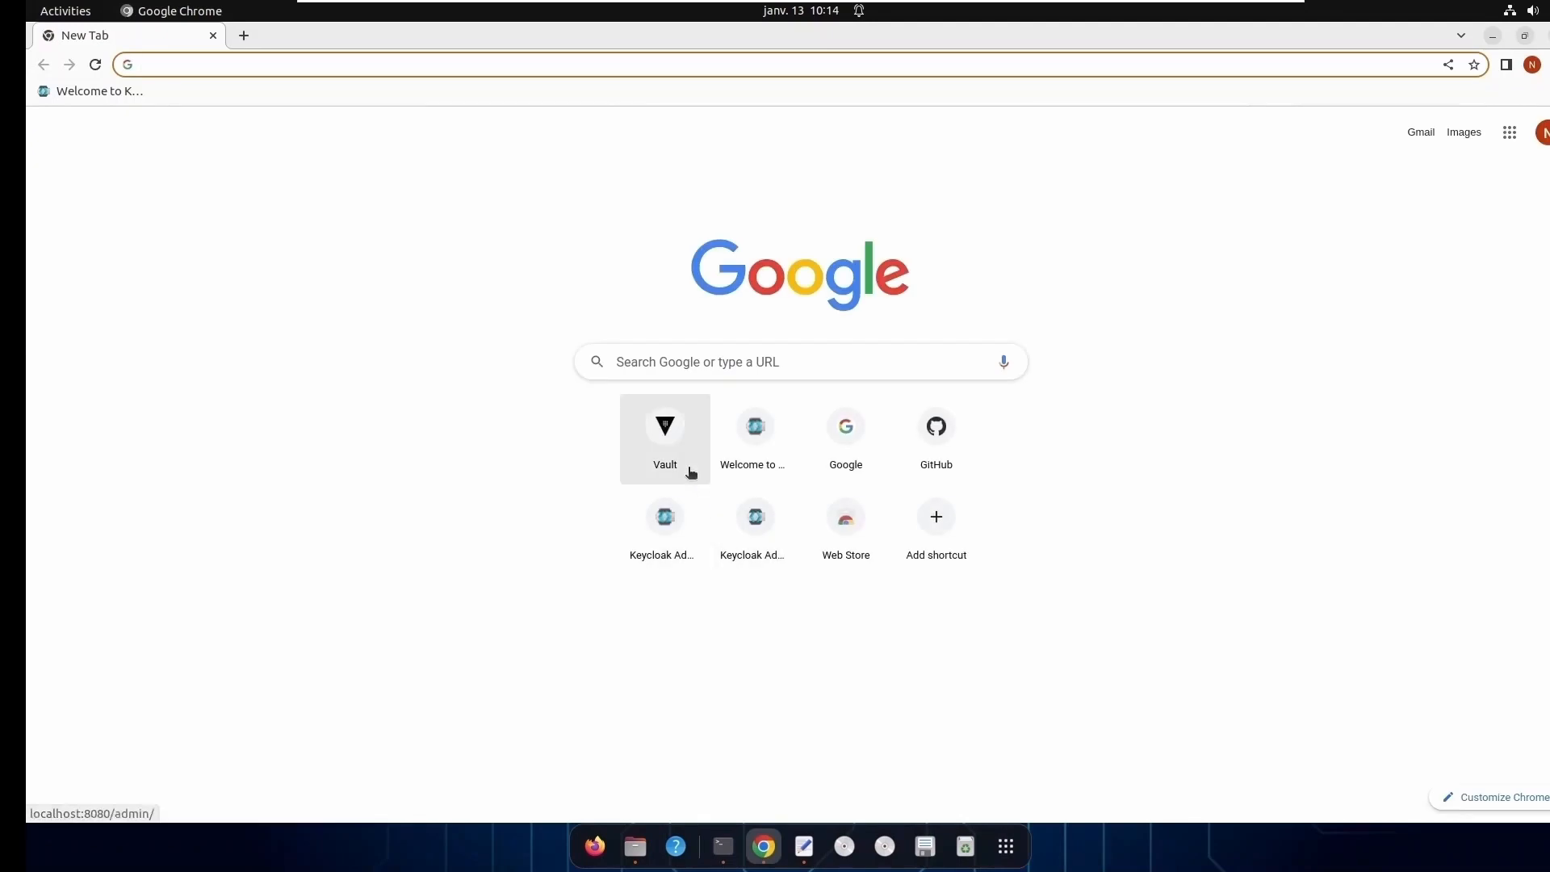
pyautogui.click(666, 438)
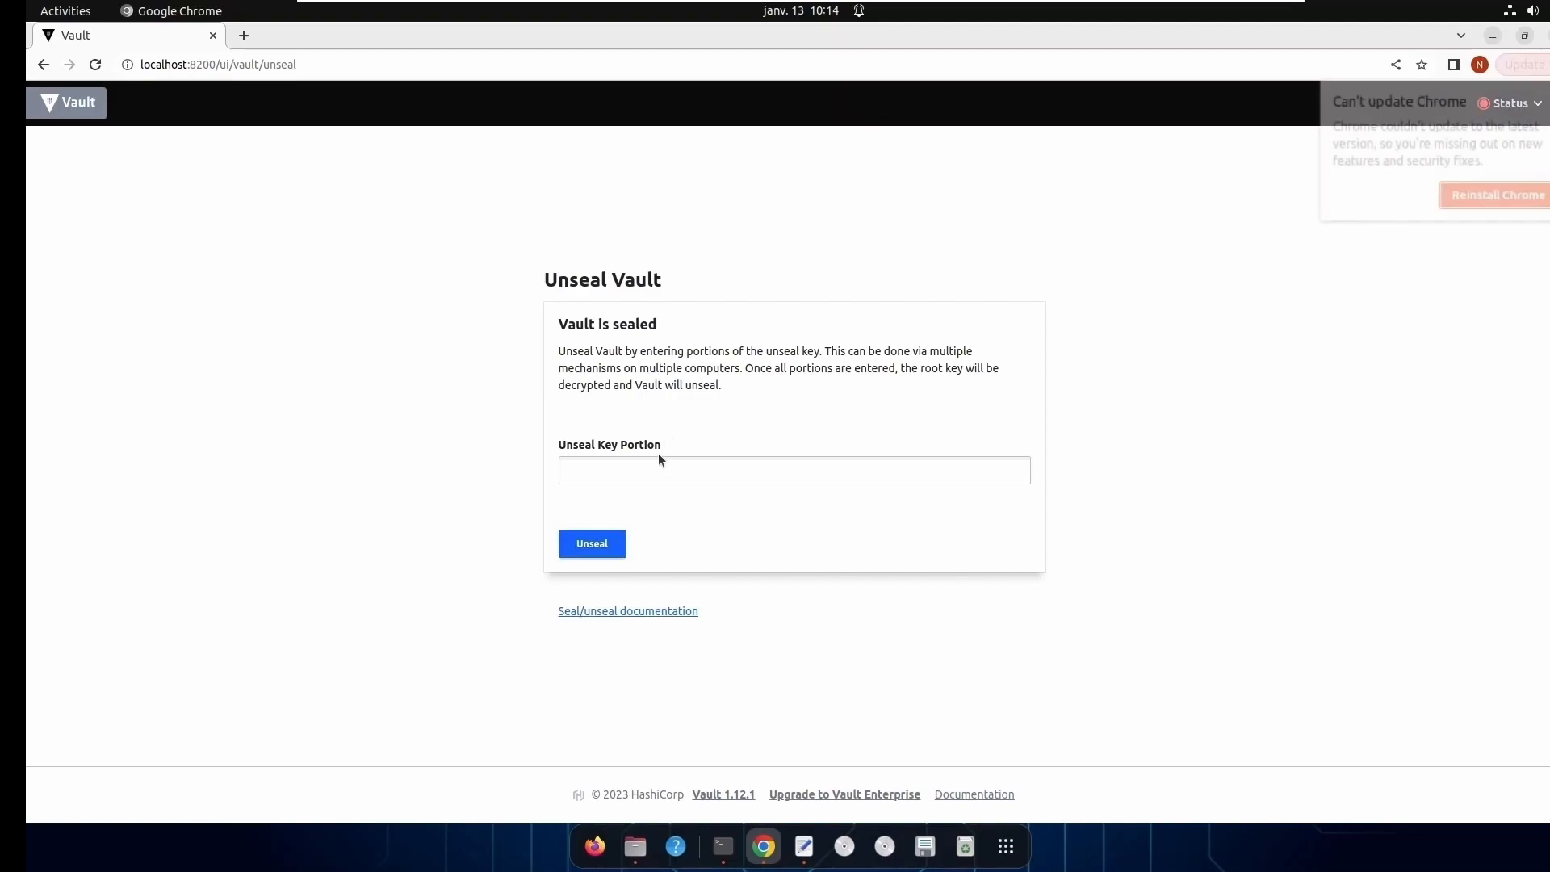
pyautogui.click(1549, 91)
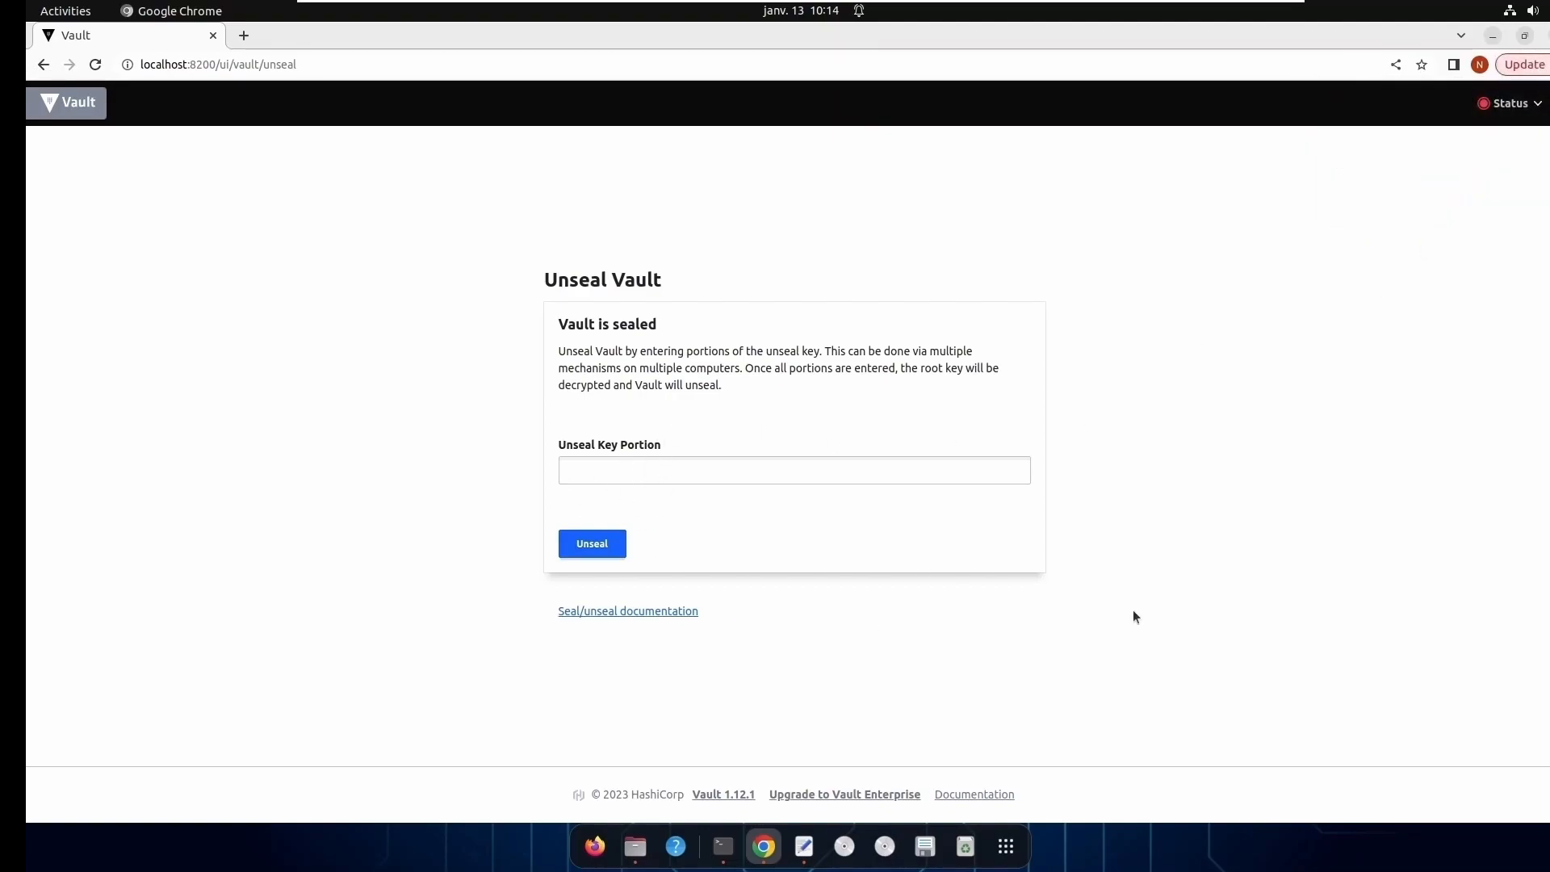
# - Copy the first unseal key from the cle_vault file and submit it as an unseal key portion in Vault
pyautogui.click(804, 846)
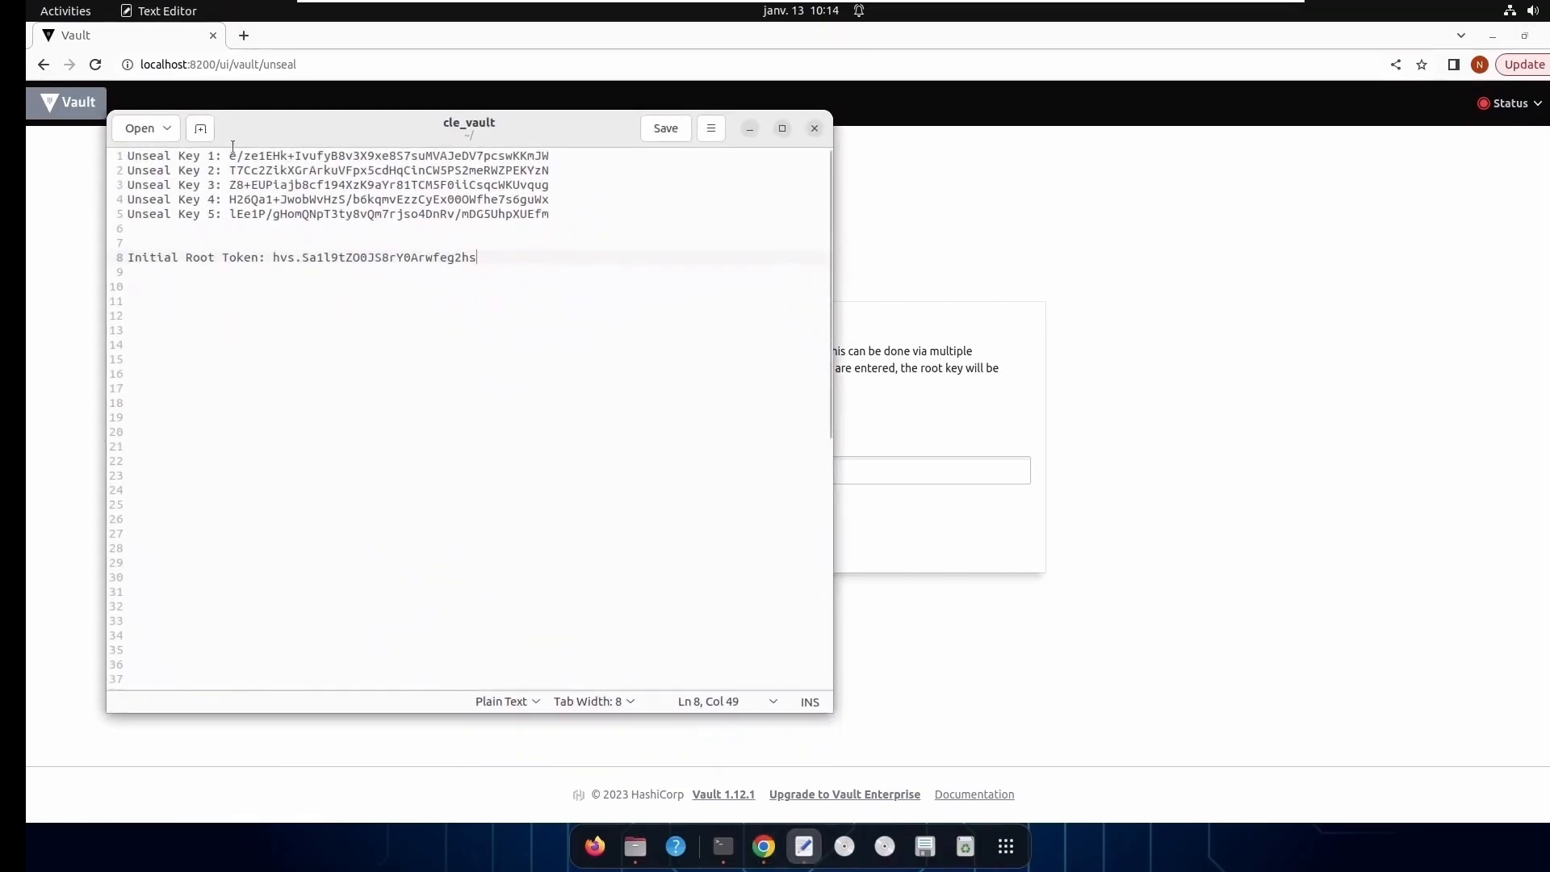
pyautogui.moveTo(228, 156); pyautogui.dragTo(547, 155)
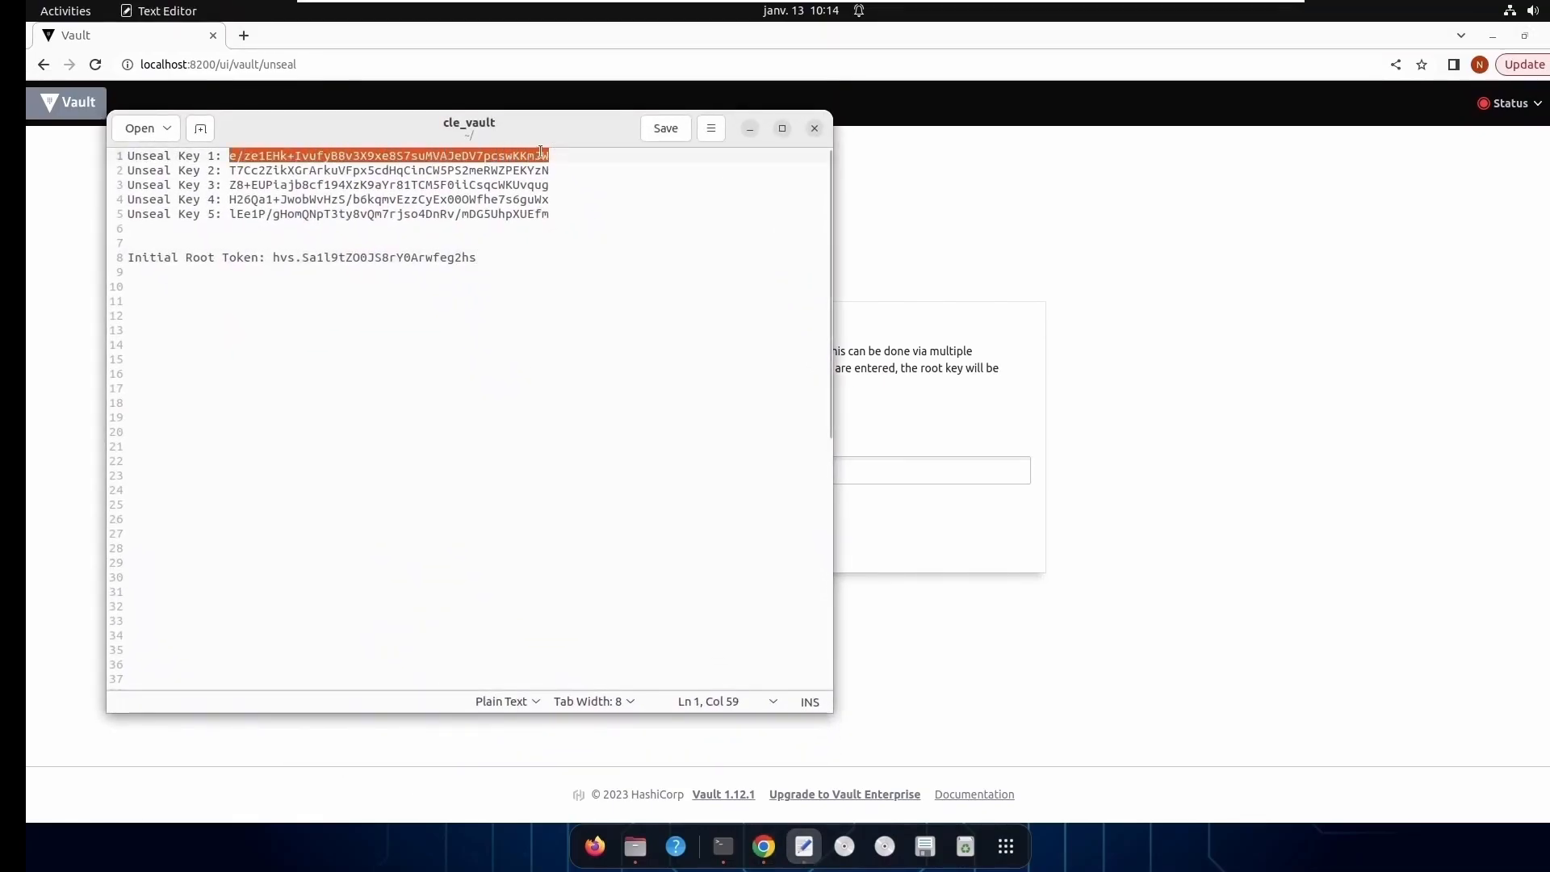
pyautogui.rightClick(535, 156)
pyautogui.click(593, 228)
pyautogui.hotkey('alt', 'Tab')
pyautogui.click(812, 476)
pyautogui.hotkey('ctrl', 'v')
pyautogui.click(597, 545)
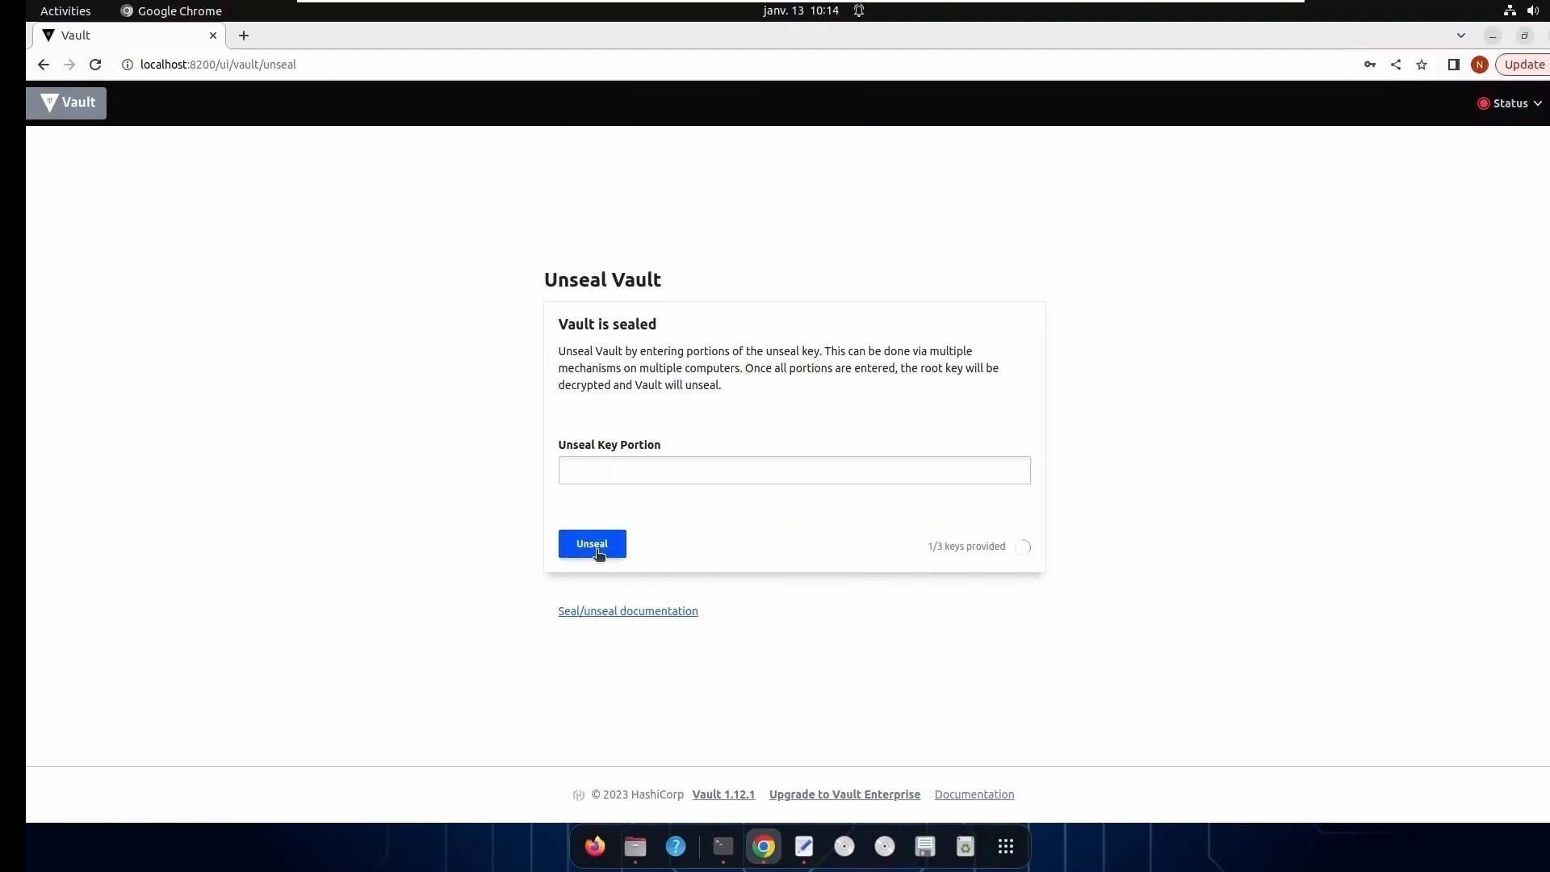
pyautogui.moveTo(930, 550); pyautogui.dragTo(945, 546)
# - Copy the second unseal key from the cle_vault file and submit it on the Vault unseal page
pyautogui.click(803, 846)
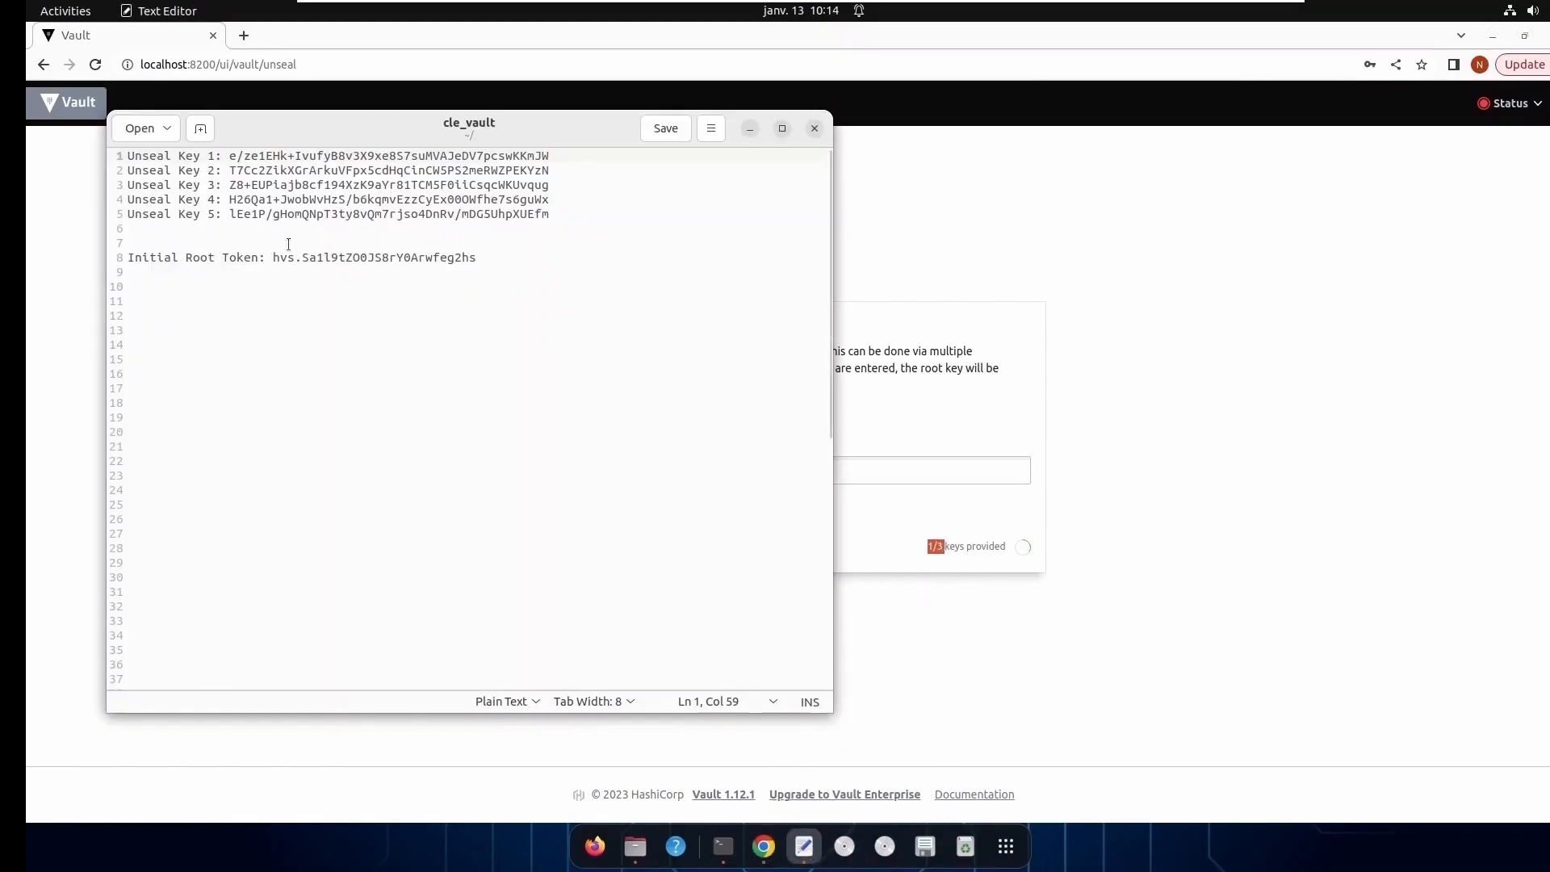
pyautogui.moveTo(230, 174); pyautogui.dragTo(550, 171)
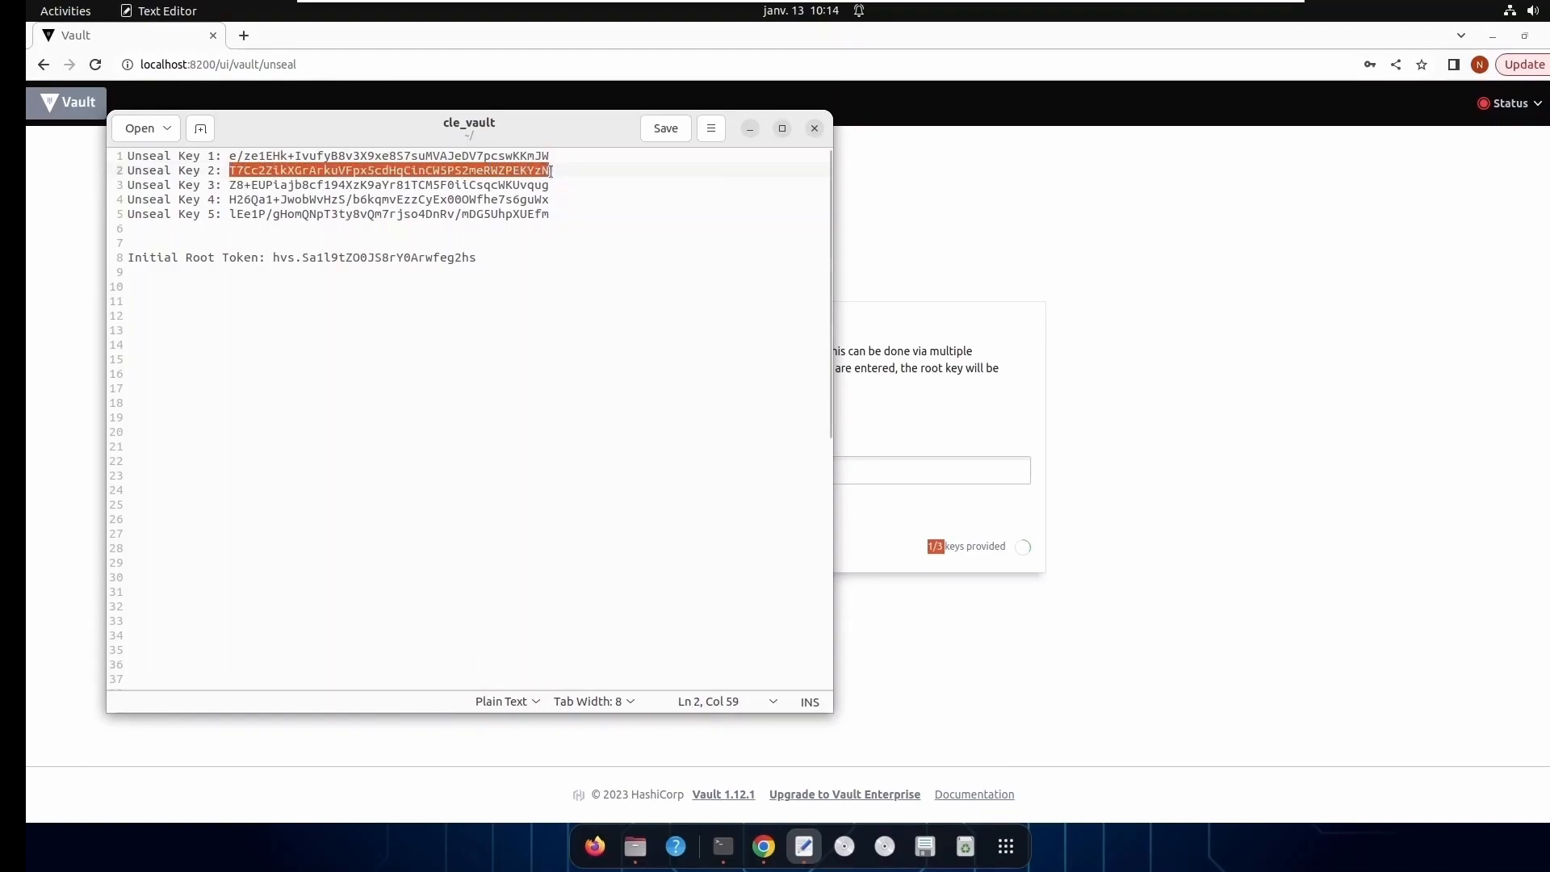
pyautogui.click(1108, 258)
pyautogui.click(808, 475)
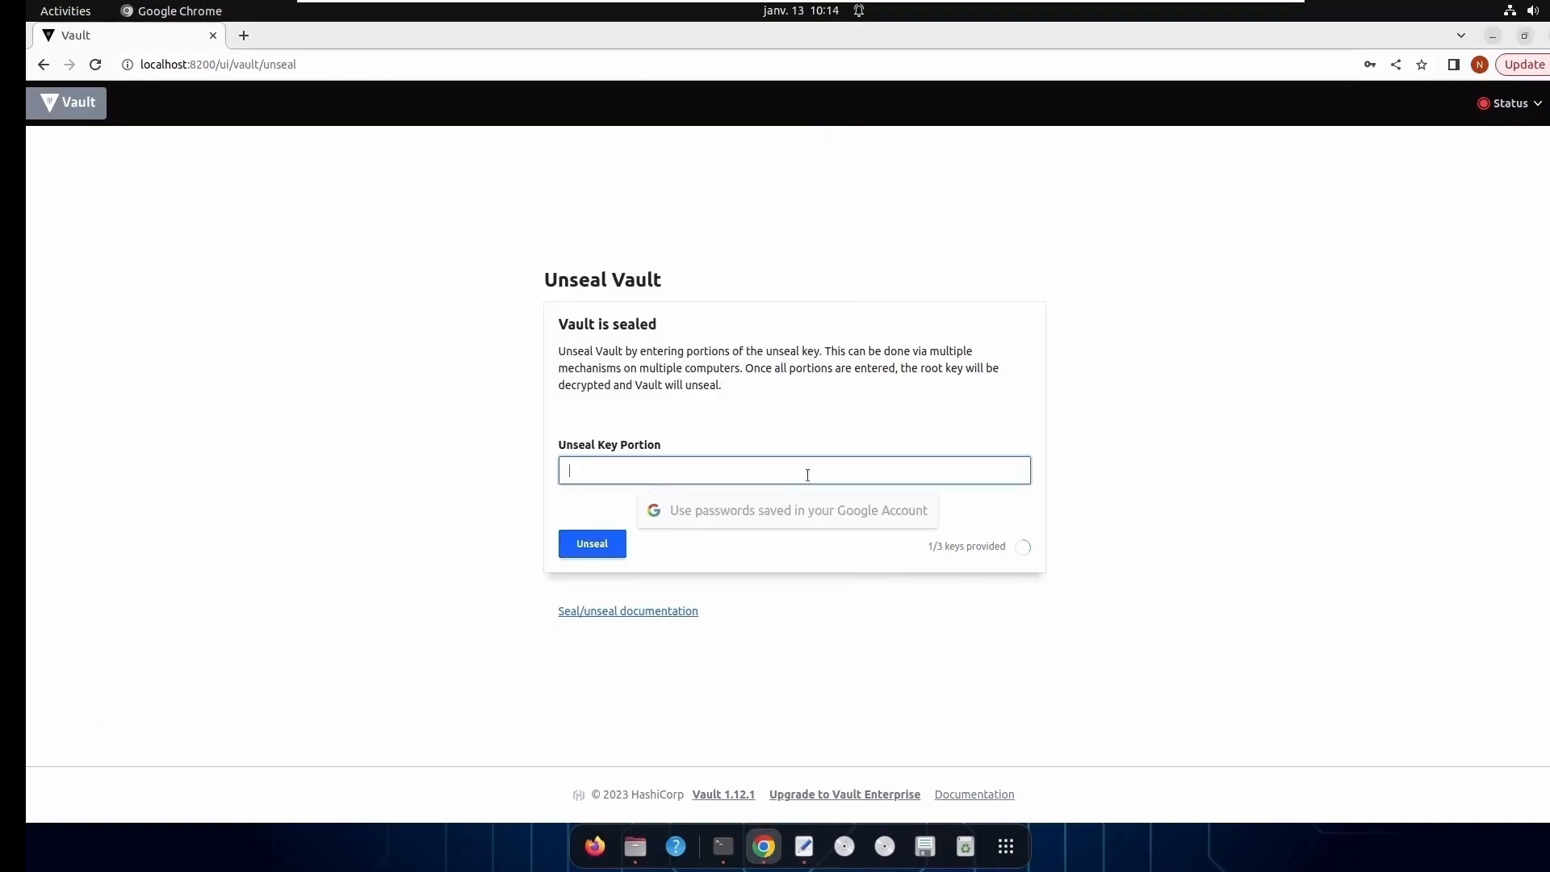
pyautogui.hotkey('ctrl', 'v')
pyautogui.click(593, 546)
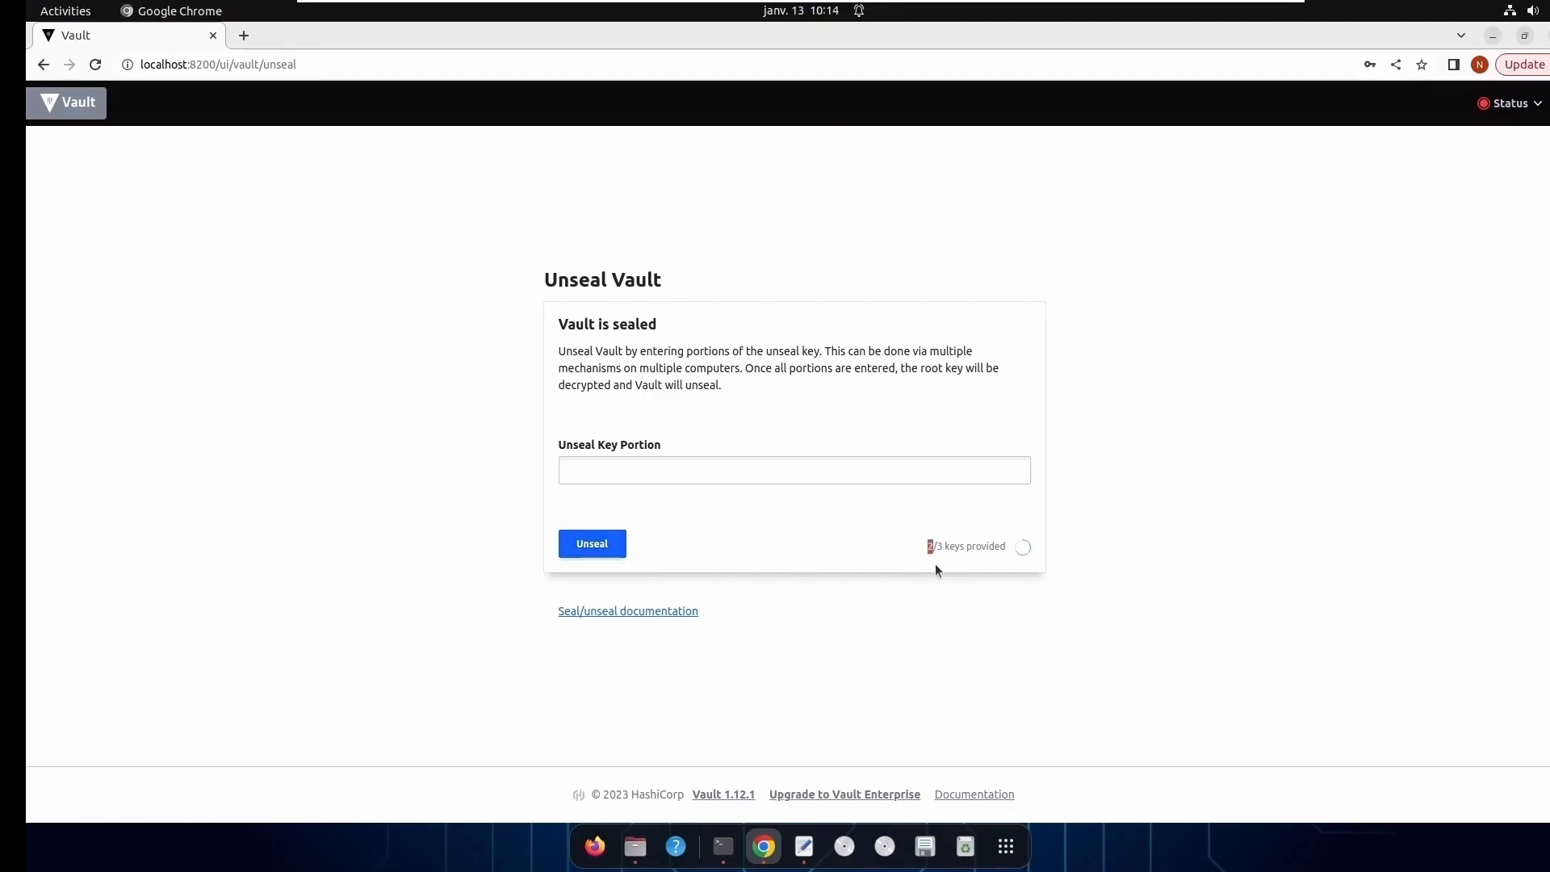
# - Submit the third unseal key from the cle_vault file to finish unsealing Vault
pyautogui.click(804, 846)
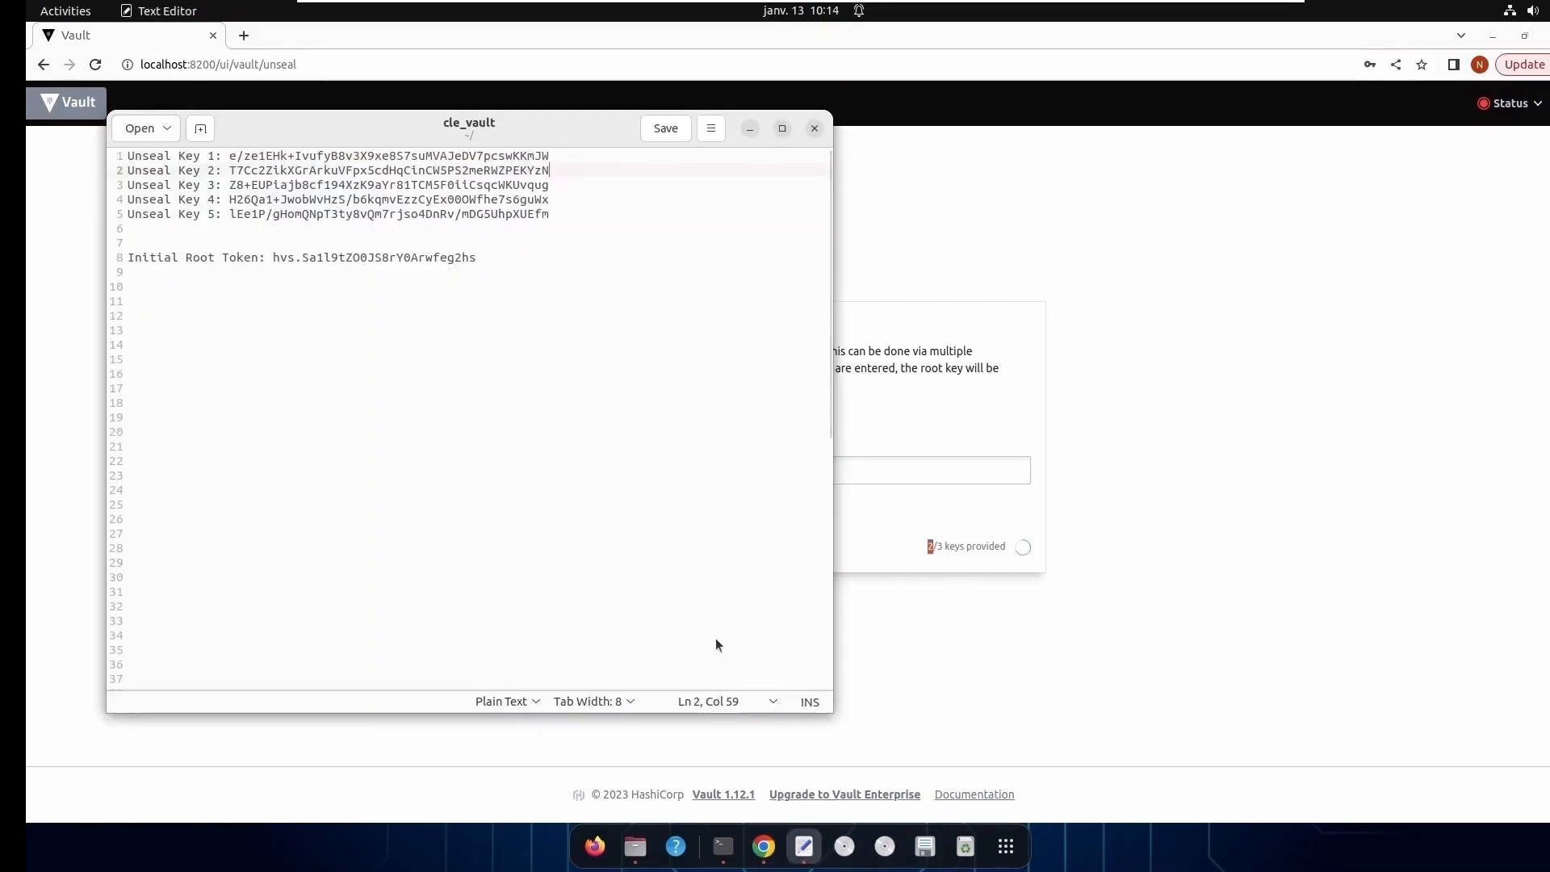
pyautogui.moveTo(230, 185); pyautogui.dragTo(580, 182)
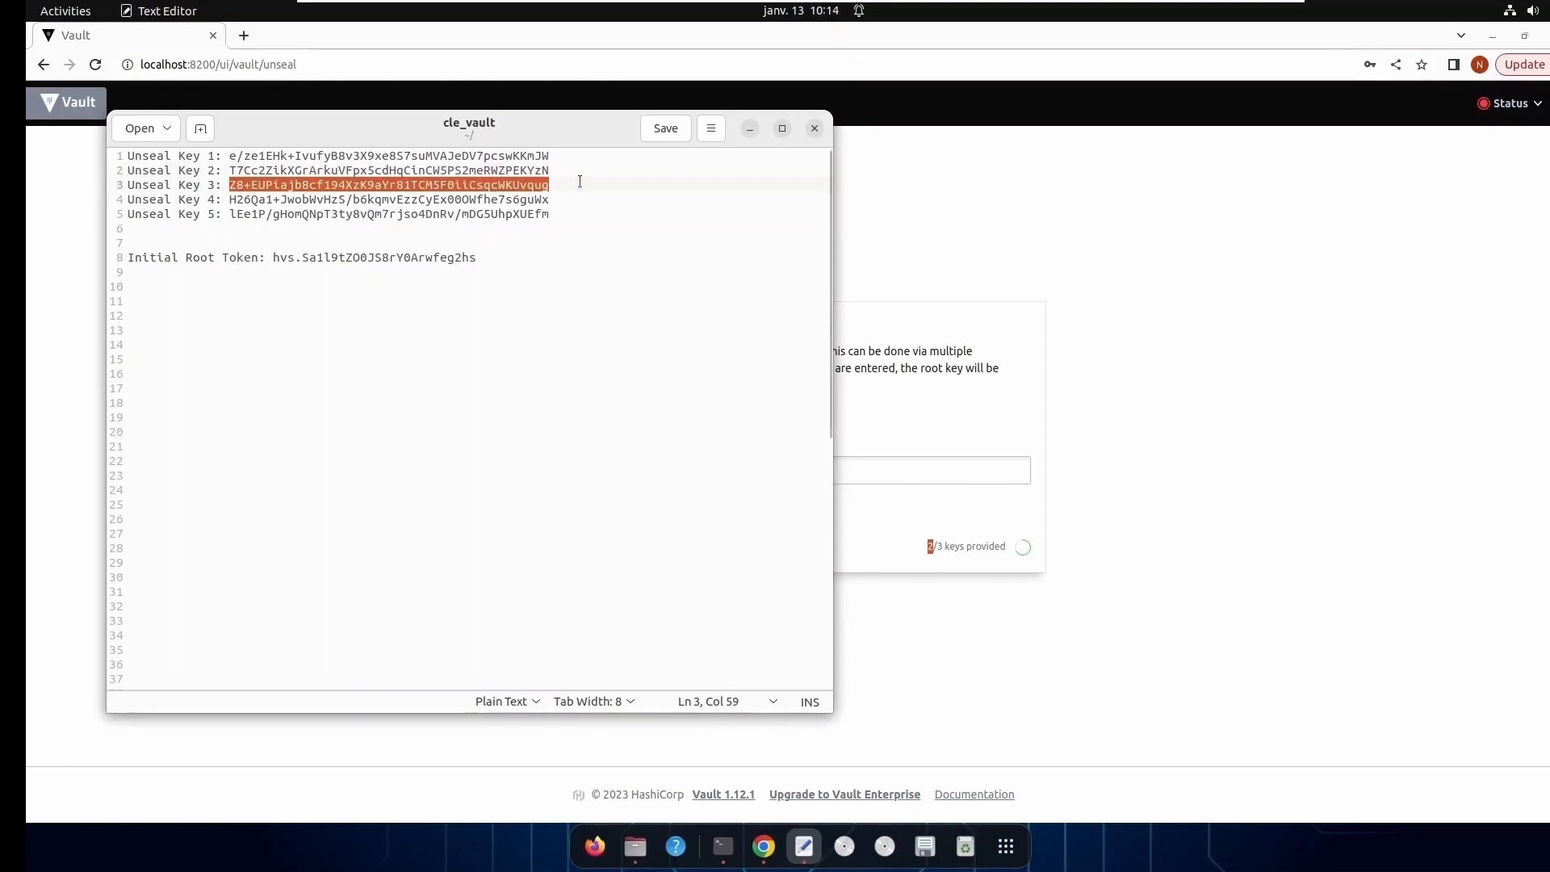
pyautogui.click(1100, 295)
pyautogui.click(785, 474)
pyautogui.hotkey('ctrl', 'v')
pyautogui.click(598, 544)
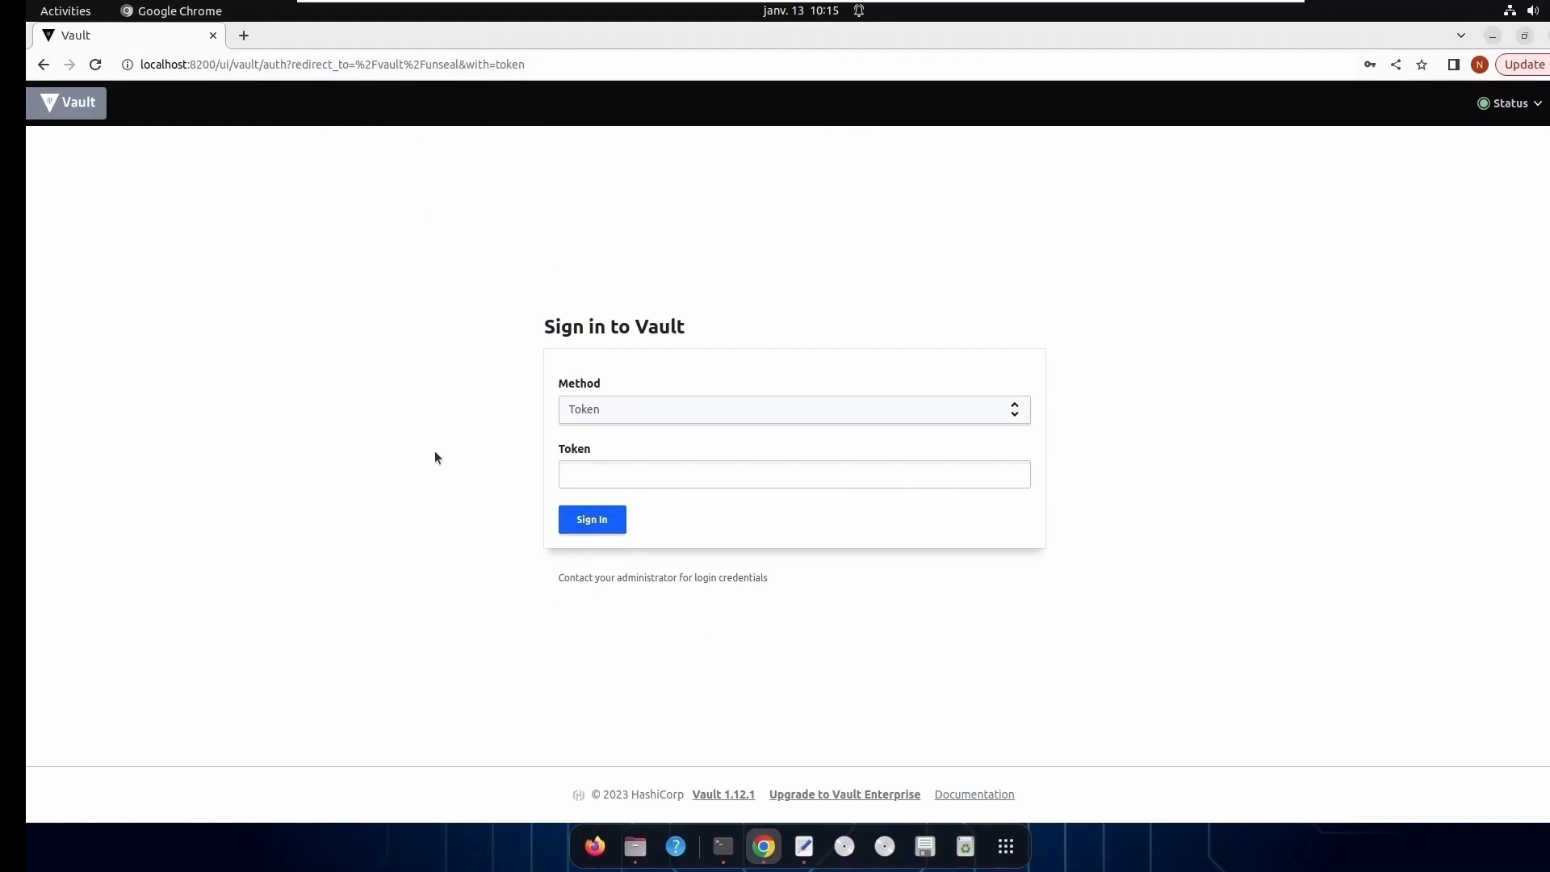
# - Review the Vault server log in the terminal and open a second terminal session in the vault folder
pyautogui.click(724, 846)
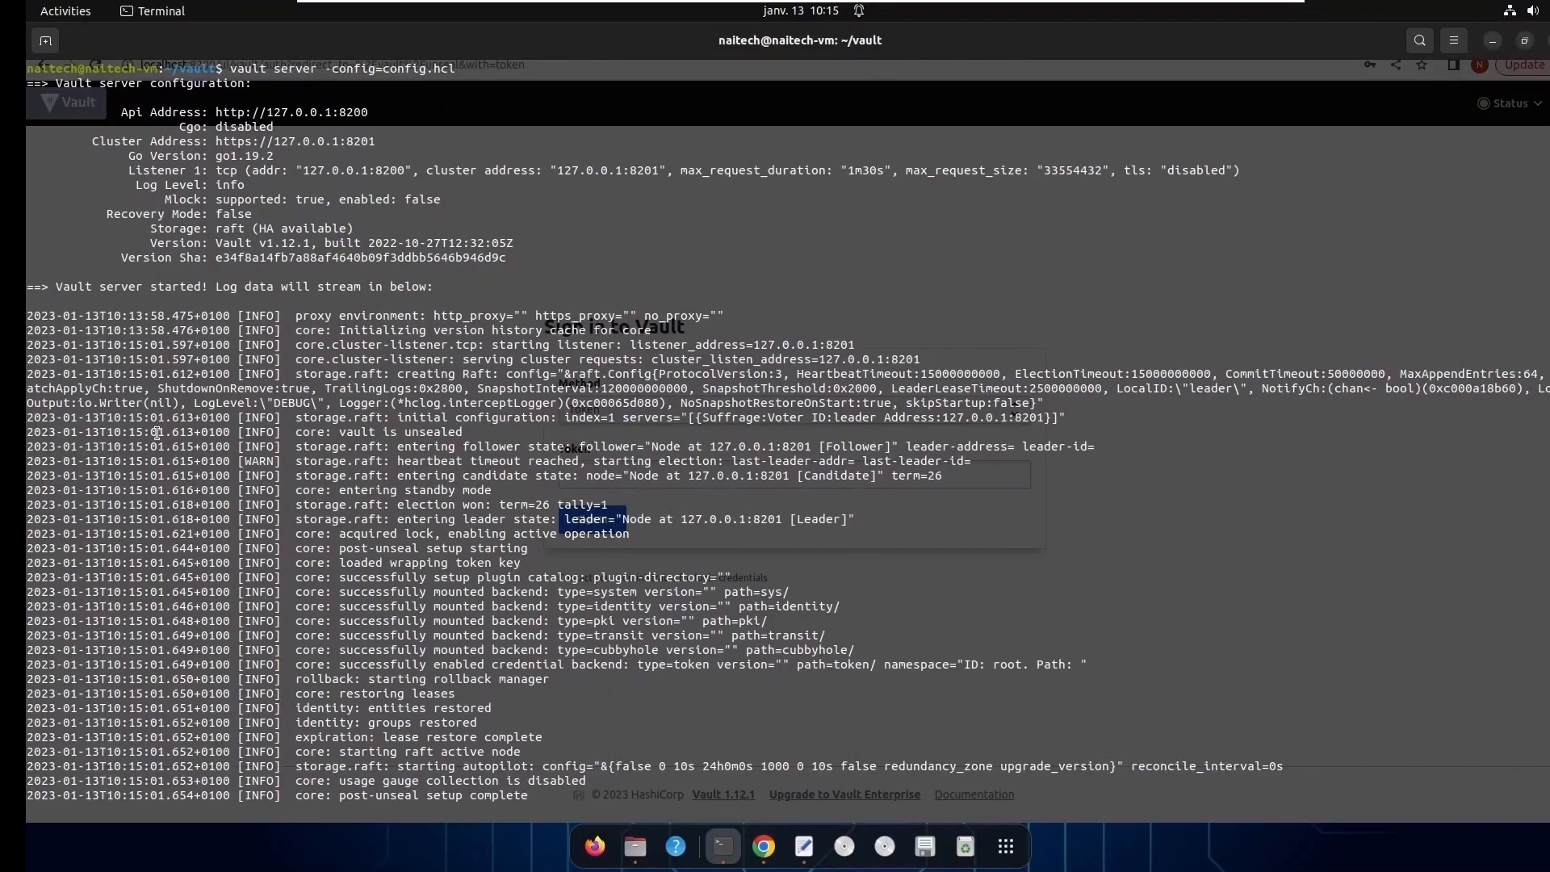
pyautogui.moveTo(50, 330); pyautogui.dragTo(596, 795)
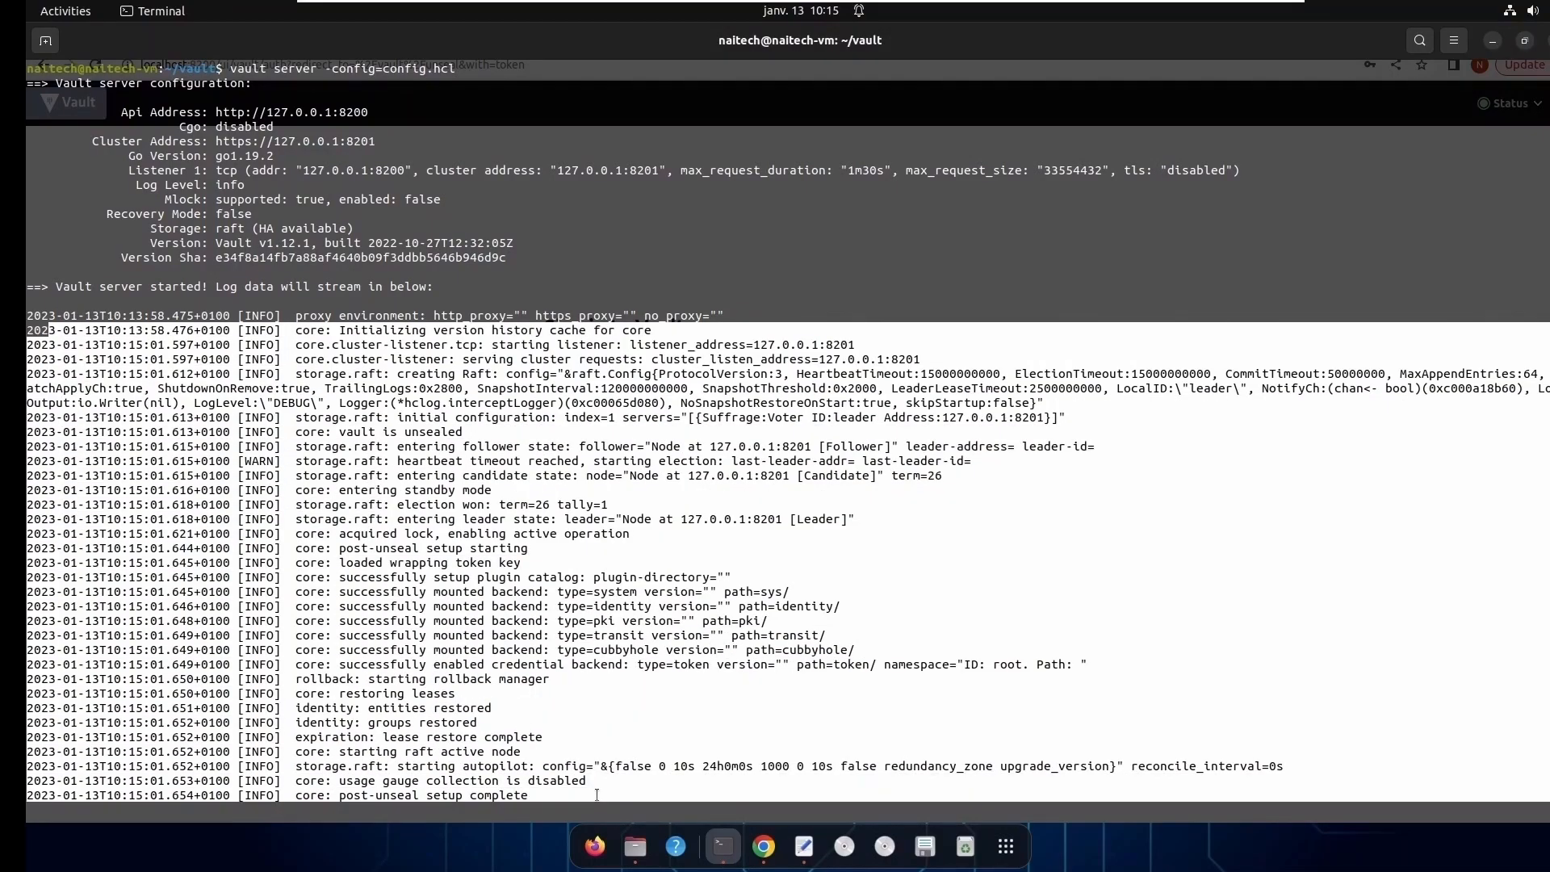
pyautogui.click(46, 42)
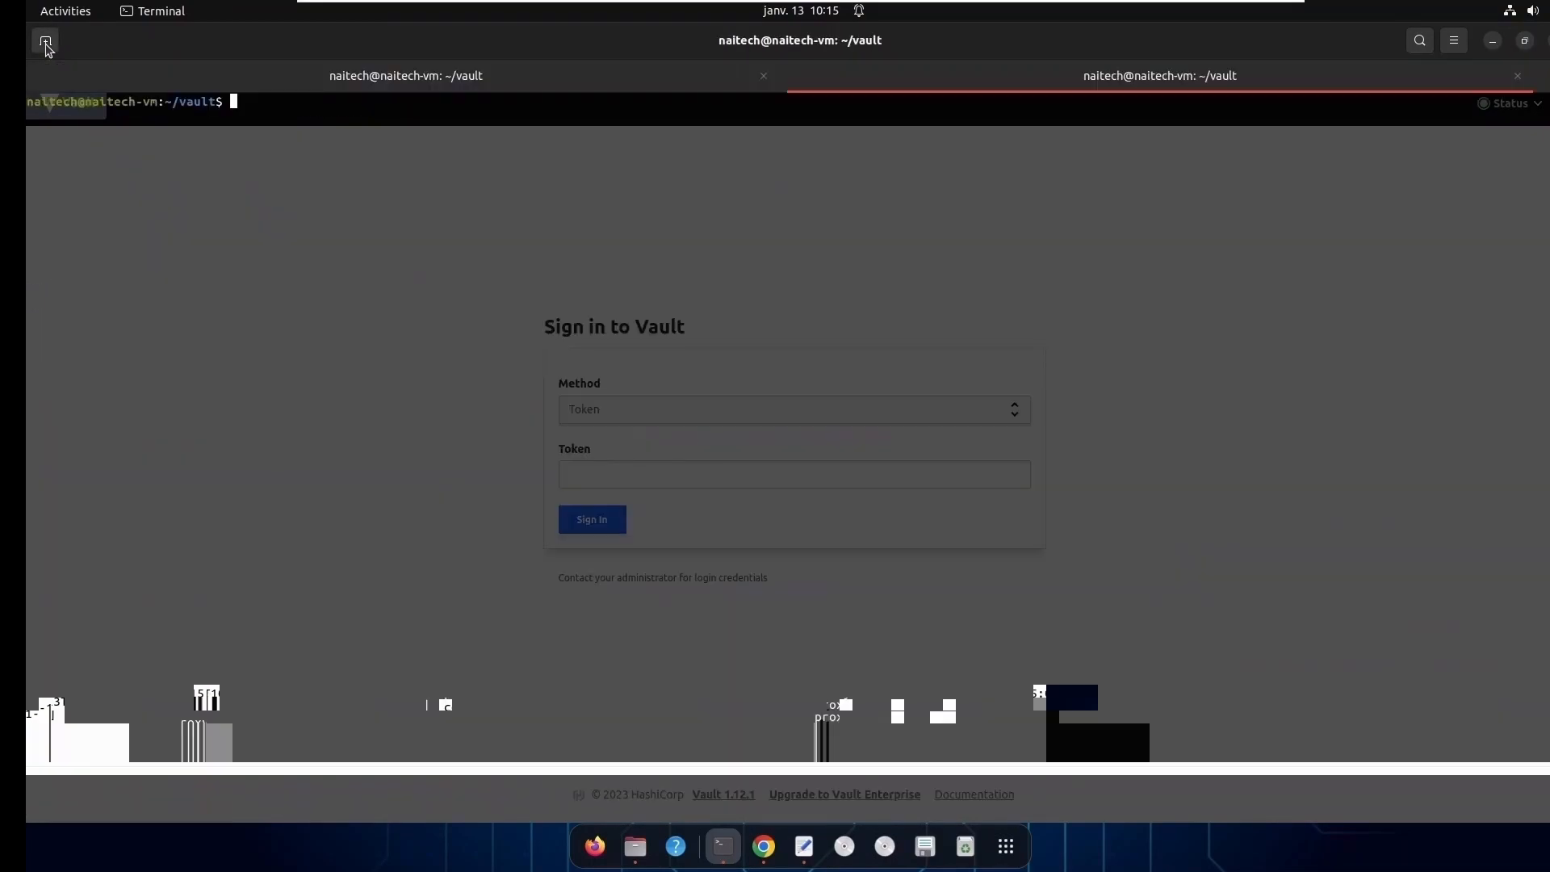
# - Minimize the browser and the key file windows, then return to the second terminal session
pyautogui.click(1492, 41)
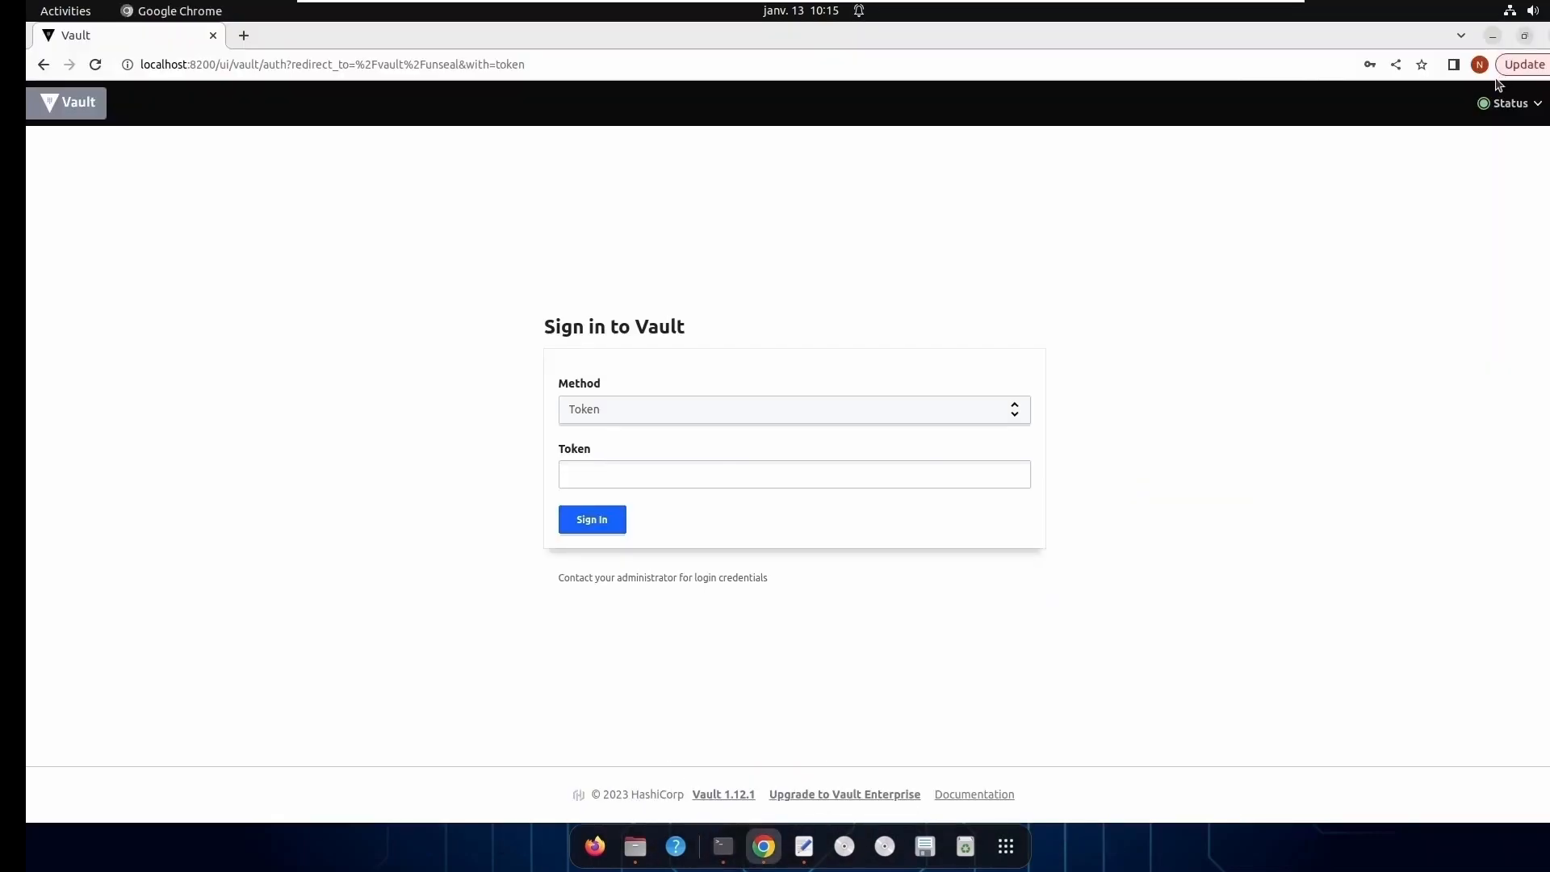
pyautogui.click(1493, 35)
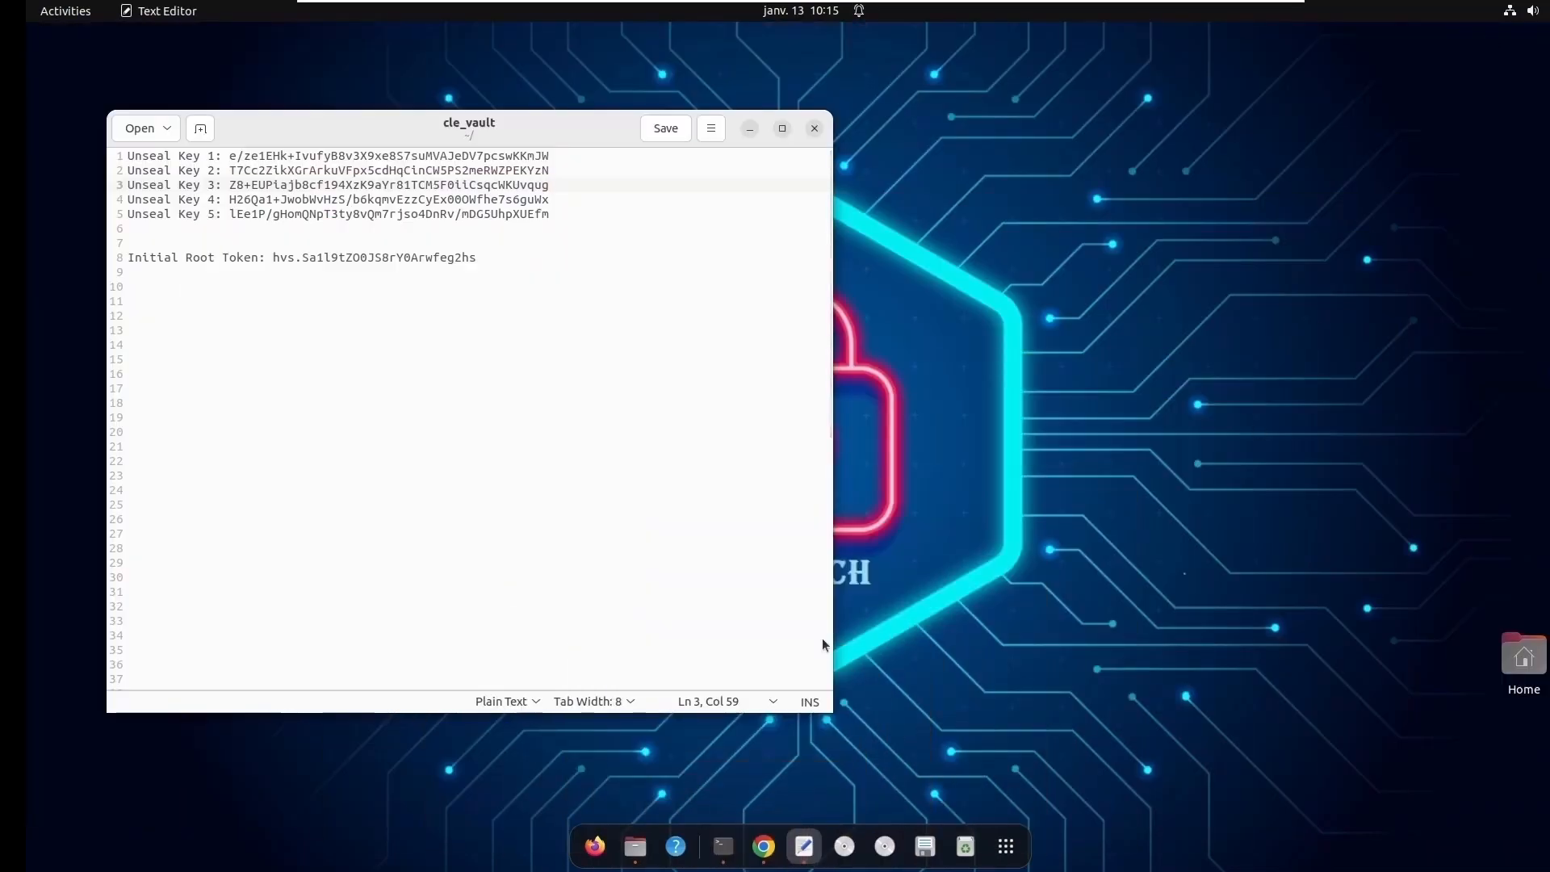
pyautogui.click(750, 130)
pyautogui.click(723, 846)
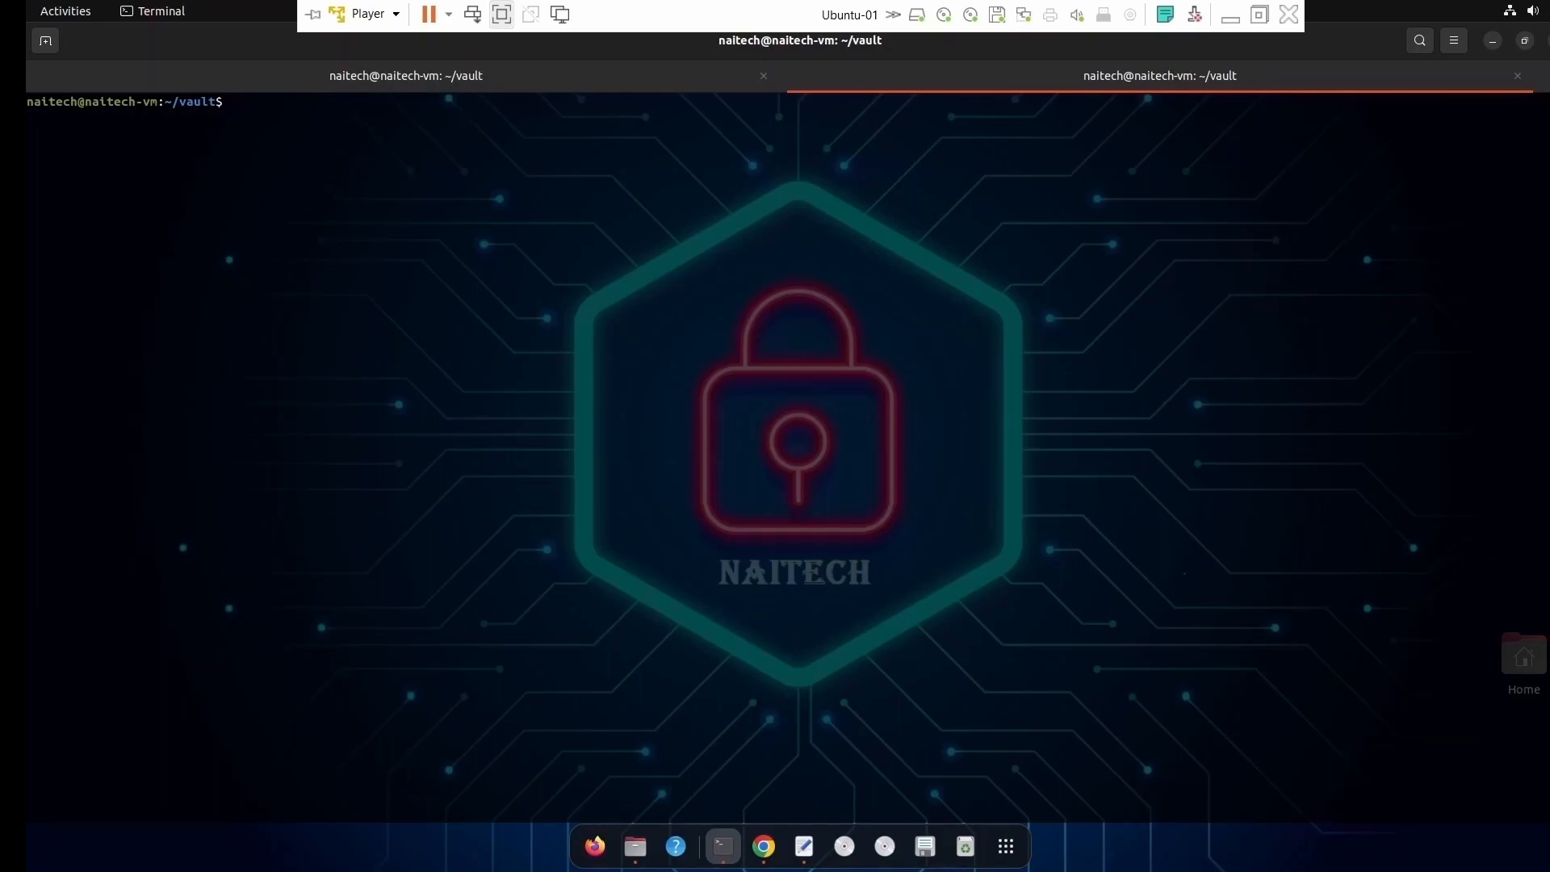
# - Try to enable a version 2 kv secrets engine at the path naitech-secret from the command line
pyautogui.write('vault secrets')
pyautogui.press('BackSpace')
pyautogui.press('BackSpace')
pyautogui.press('BackSpace')
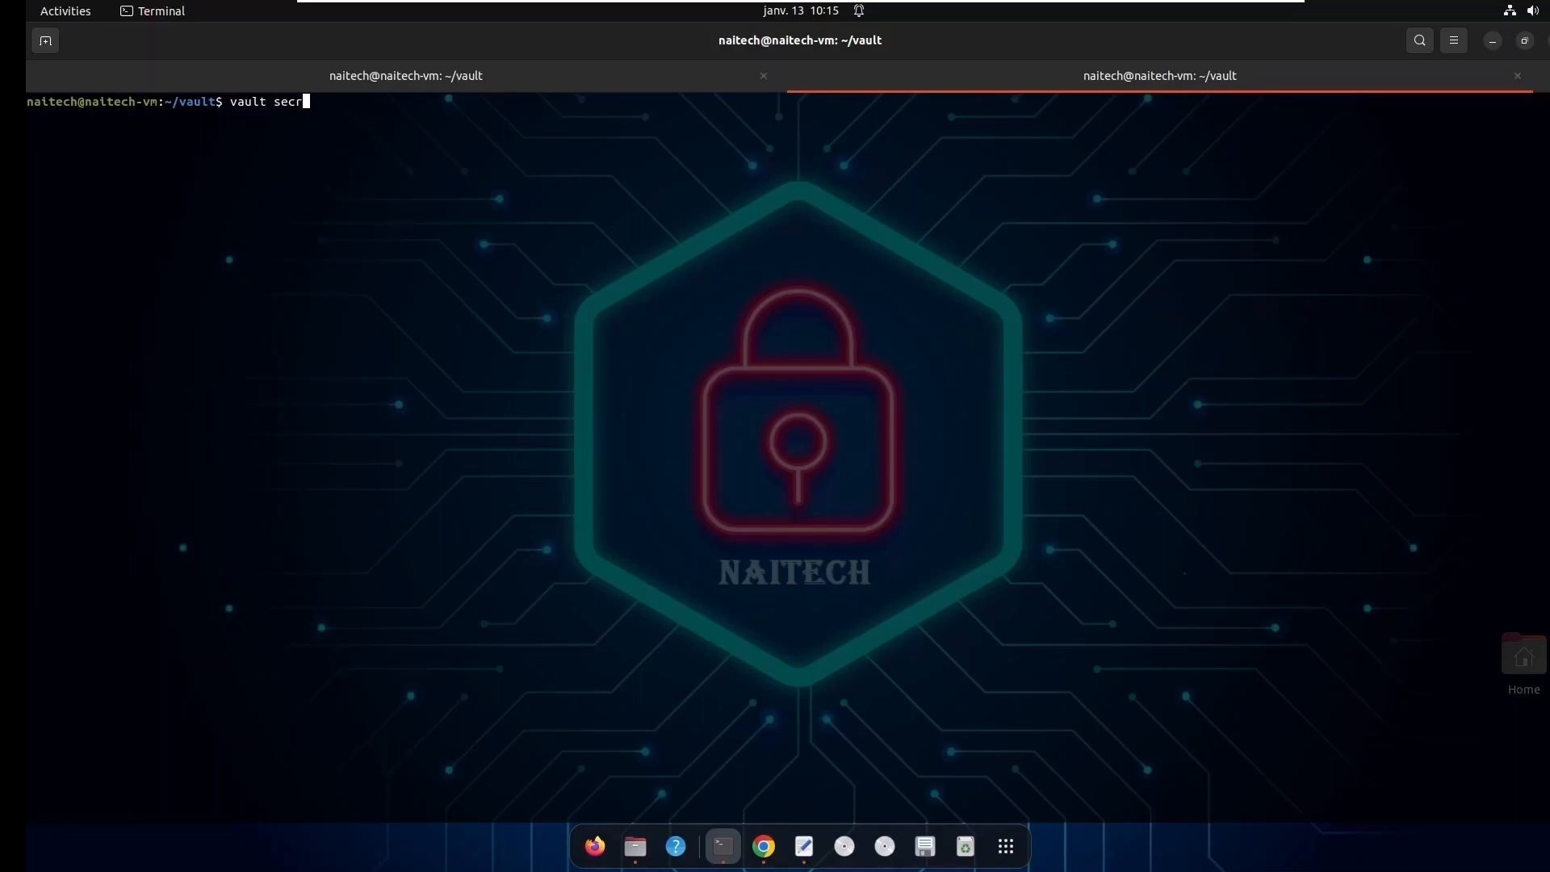
pyautogui.write('ets enable -version=2')
pyautogui.write('-paht')
pyautogui.press('BackSpace')
pyautogui.press('BackSpace')
pyautogui.press('BackSpace')
pyautogui.write('ath=na')
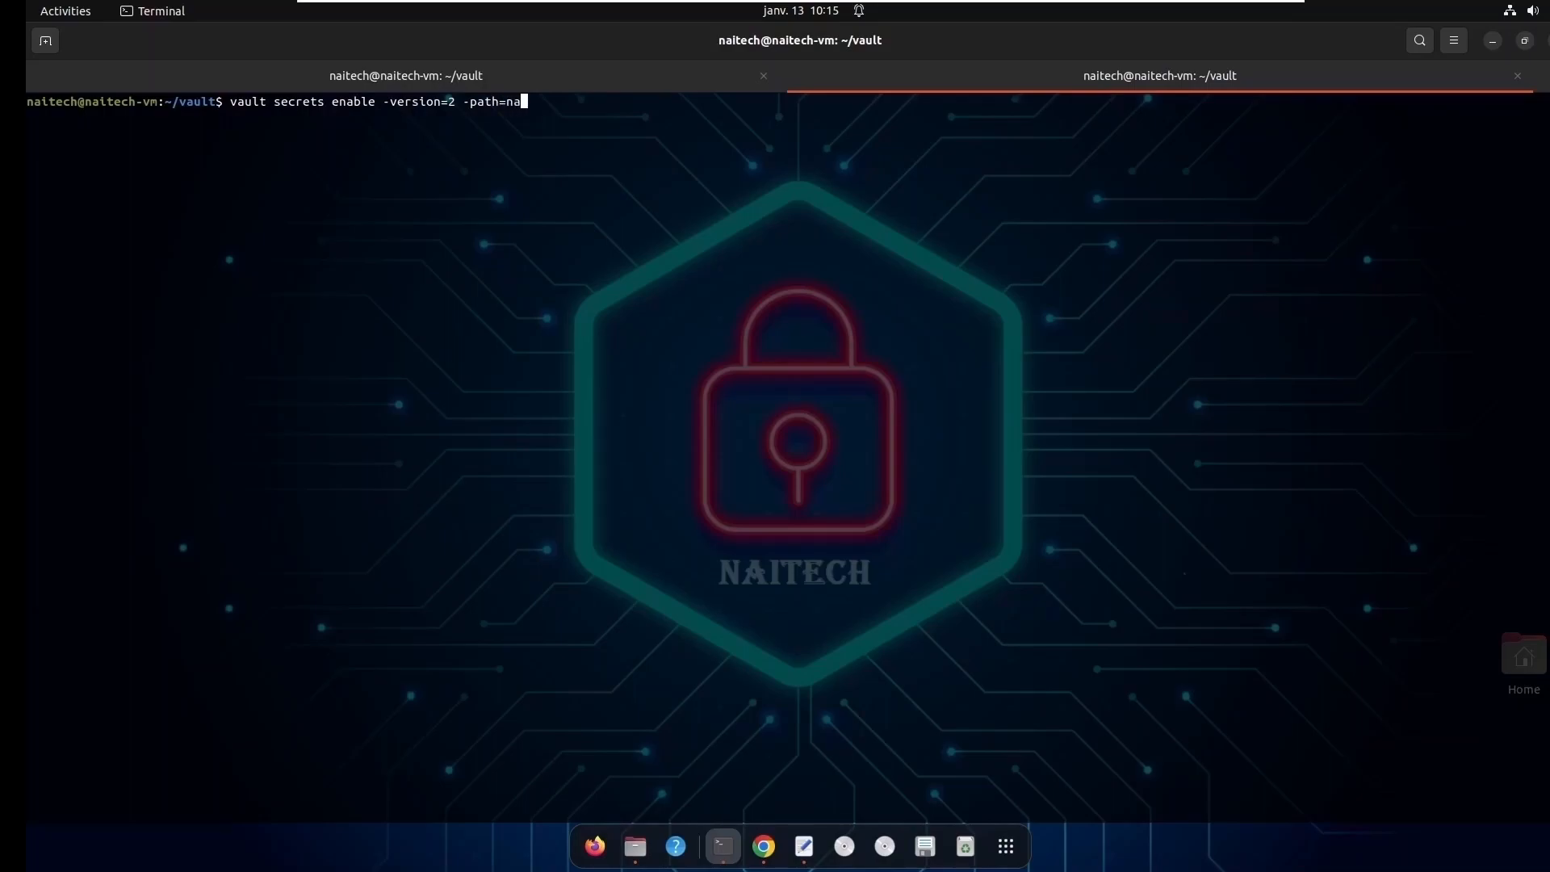
pyautogui.write('itech-secret kv')
pyautogui.press('Return')
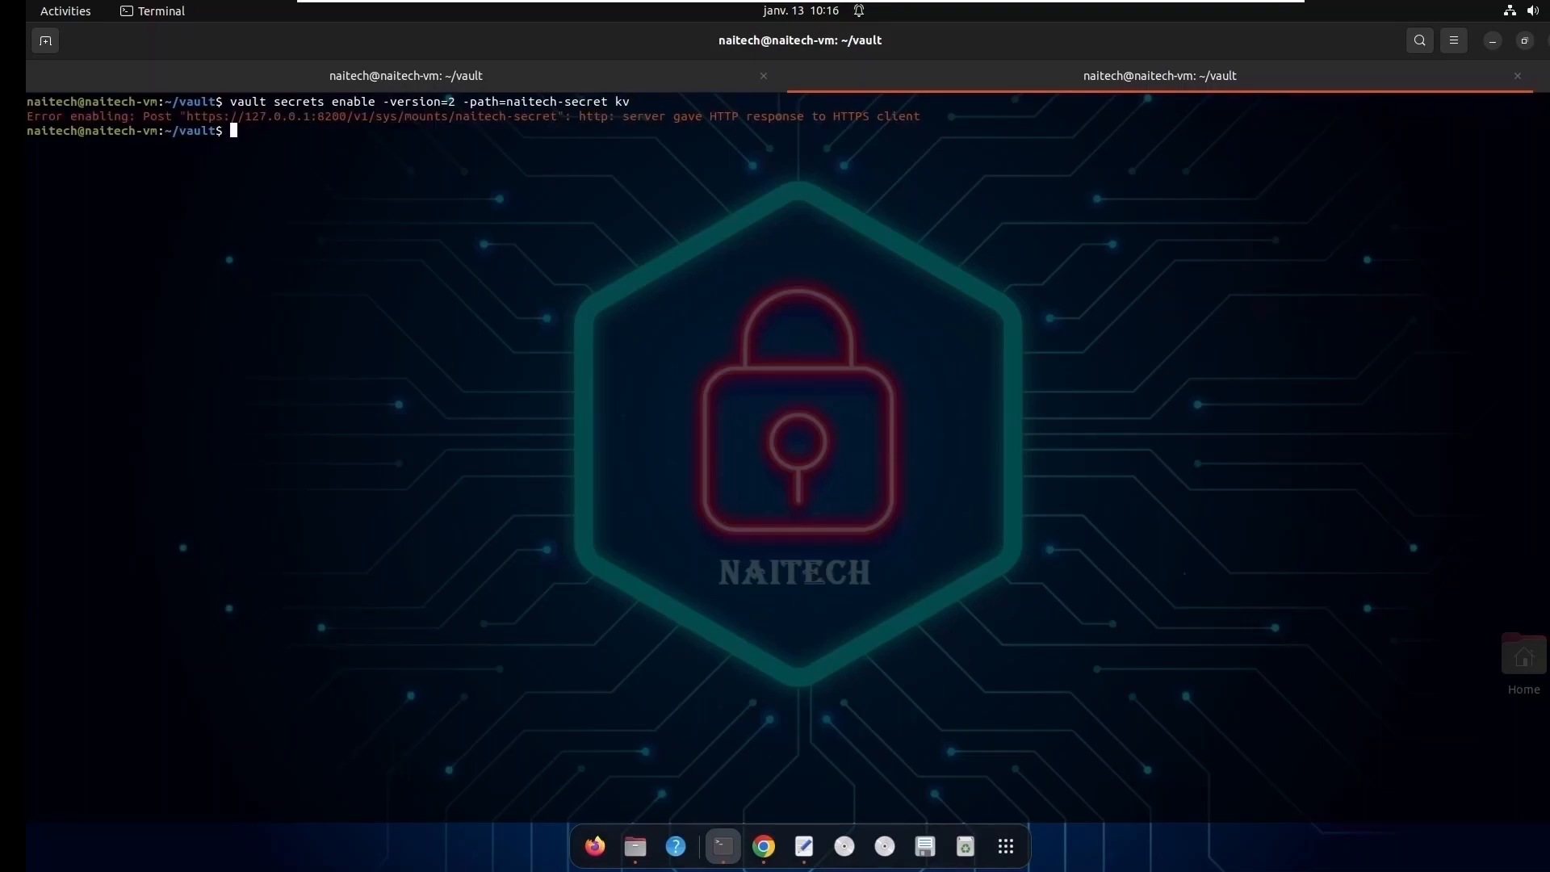
pyautogui.write('export VAULT_ADDR="http://localj')
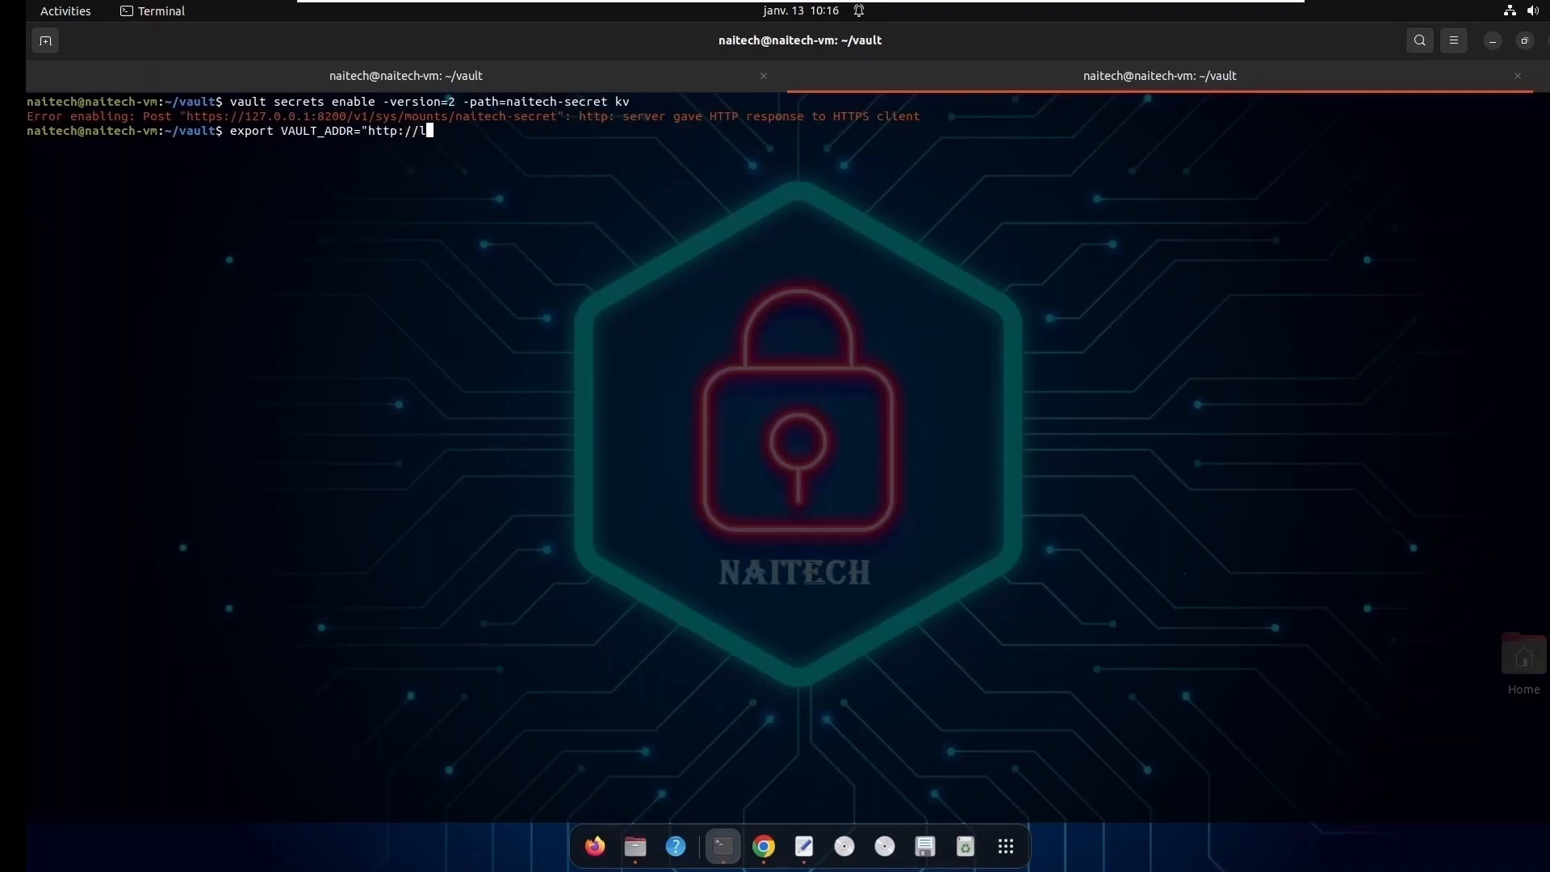
pyautogui.press('BackSpace')
pyautogui.write('host:8200"')
pyautogui.press('Return')
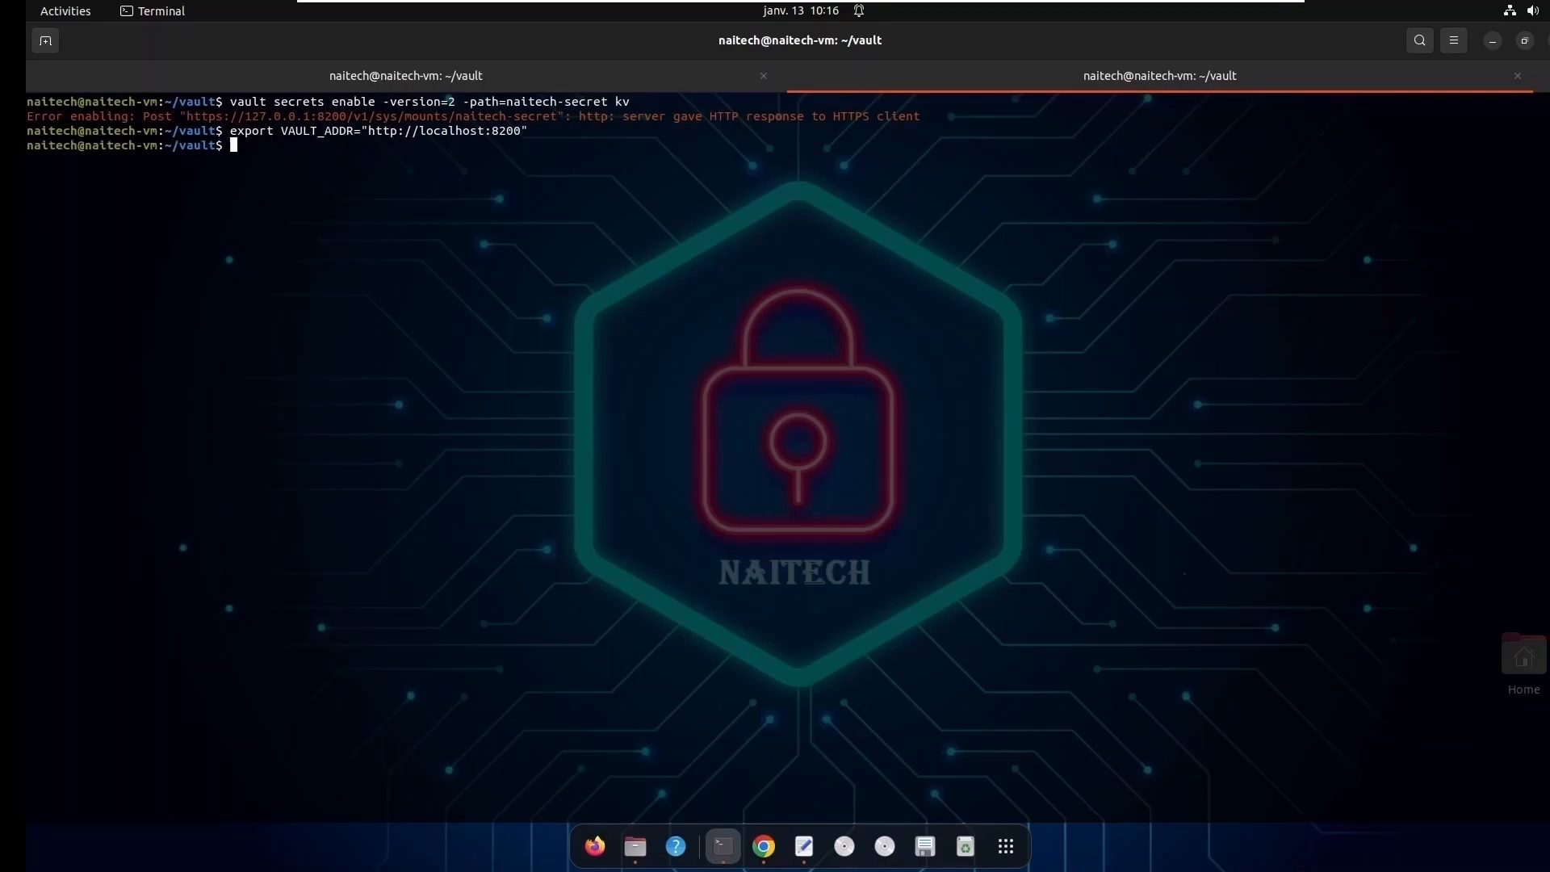
# - Export the VAULT_TOKEN environment variable with the initial root token copied from the cle_vault file
pyautogui.press('Up')
pyautogui.press('BackSpace')
pyautogui.press('BackSpace')
pyautogui.press('BackSpace')
pyautogui.press('BackSpace')
pyautogui.press('BackSpace')
pyautogui.press('BackSpace')
pyautogui.press('BackSpace')
pyautogui.press('BackSpace')
pyautogui.press('BackSpace')
pyautogui.press('BackSpace')
pyautogui.press('BackSpace')
pyautogui.press('BackSpace')
pyautogui.press('BackSpace')
pyautogui.press('BackSpace')
pyautogui.press('BackSpace')
pyautogui.press('BackSpace')
pyautogui.press('BackSpace')
pyautogui.press('BackSpace')
pyautogui.press('BackSpace')
pyautogui.press('BackSpace')
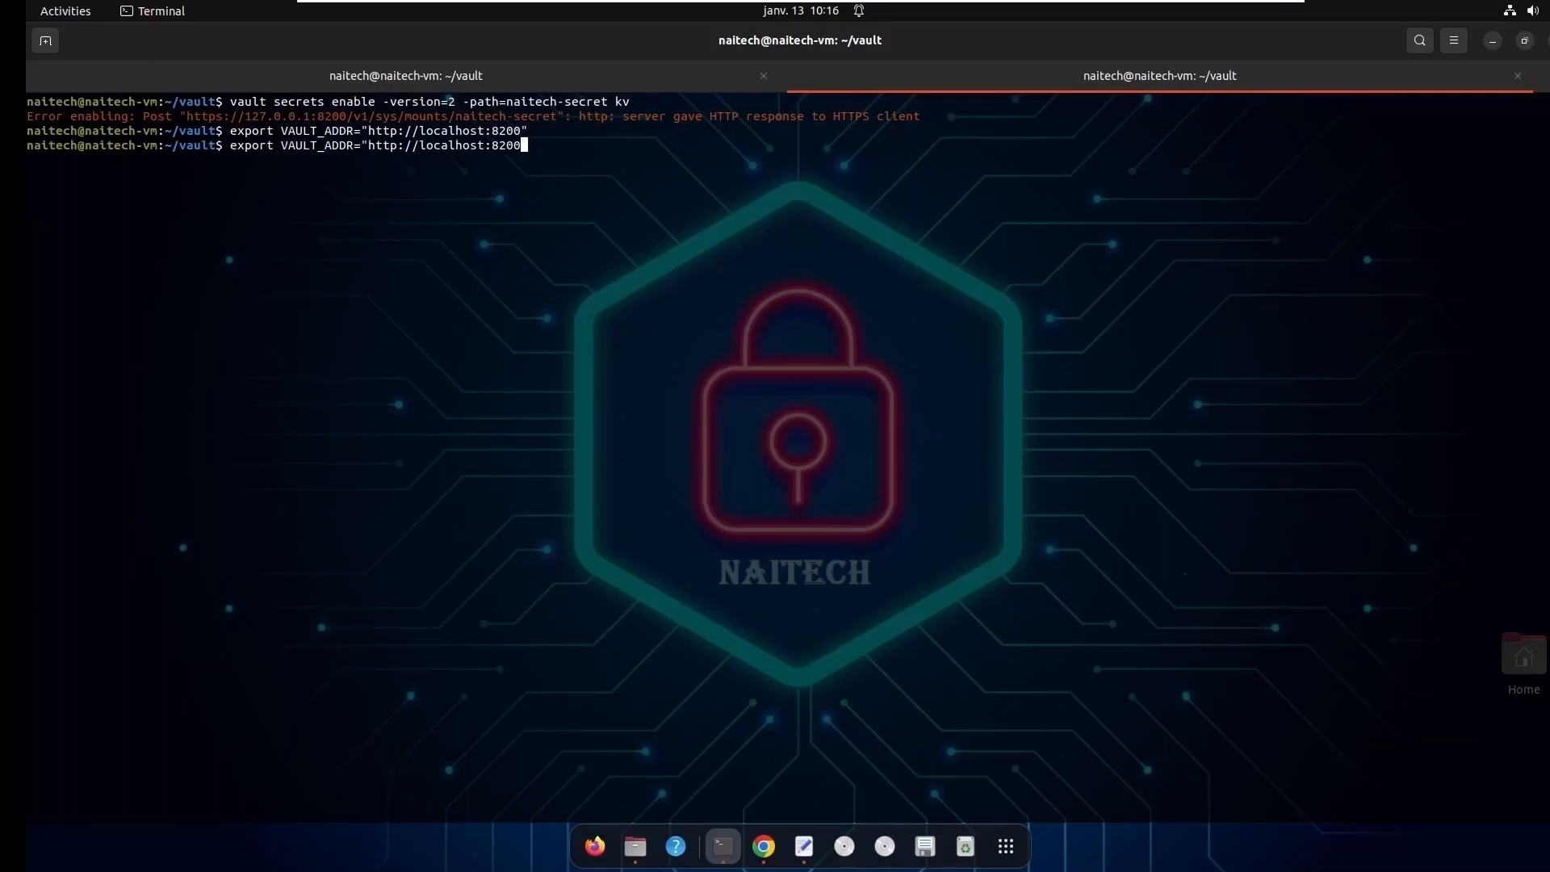
pyautogui.press('BackSpace')
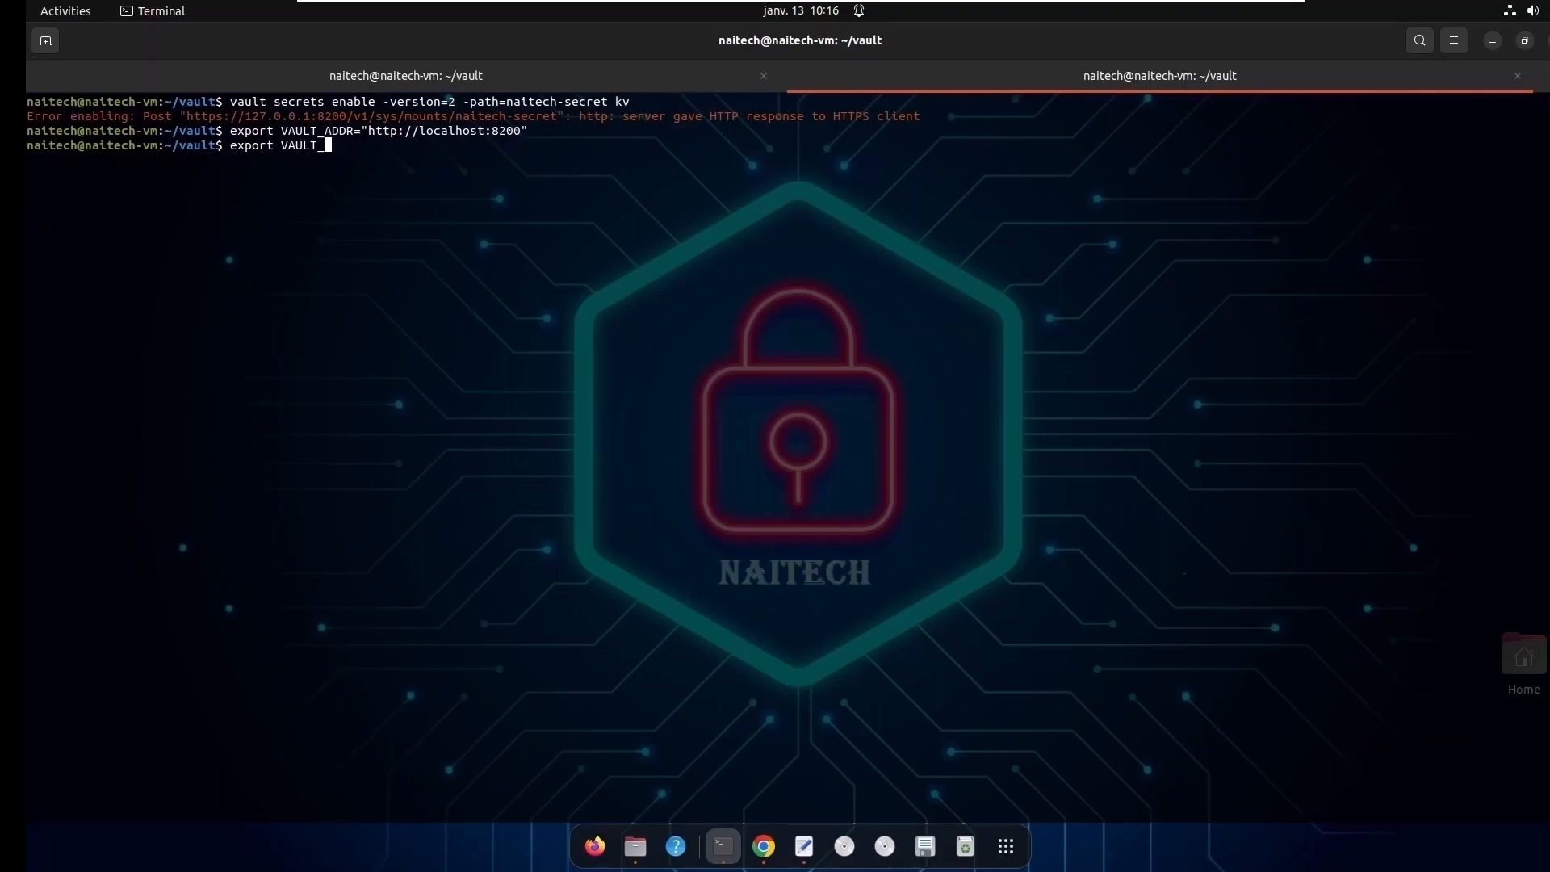
pyautogui.write('TOKEN="')
pyautogui.click(804, 846)
pyautogui.moveTo(273, 257); pyautogui.dragTo(485, 251)
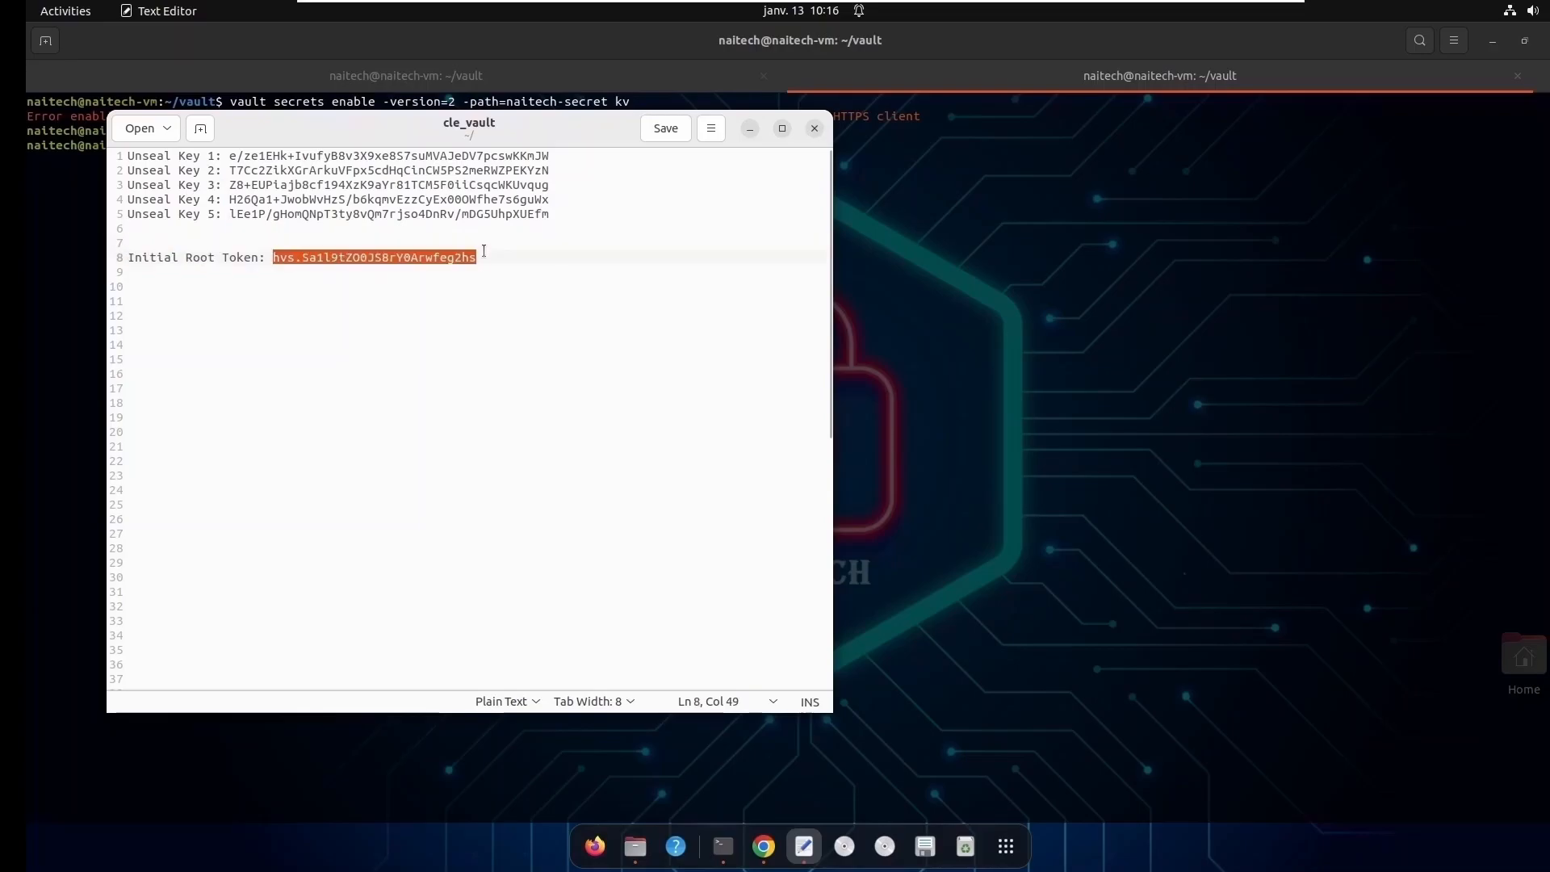
pyautogui.rightClick(457, 257)
pyautogui.click(485, 332)
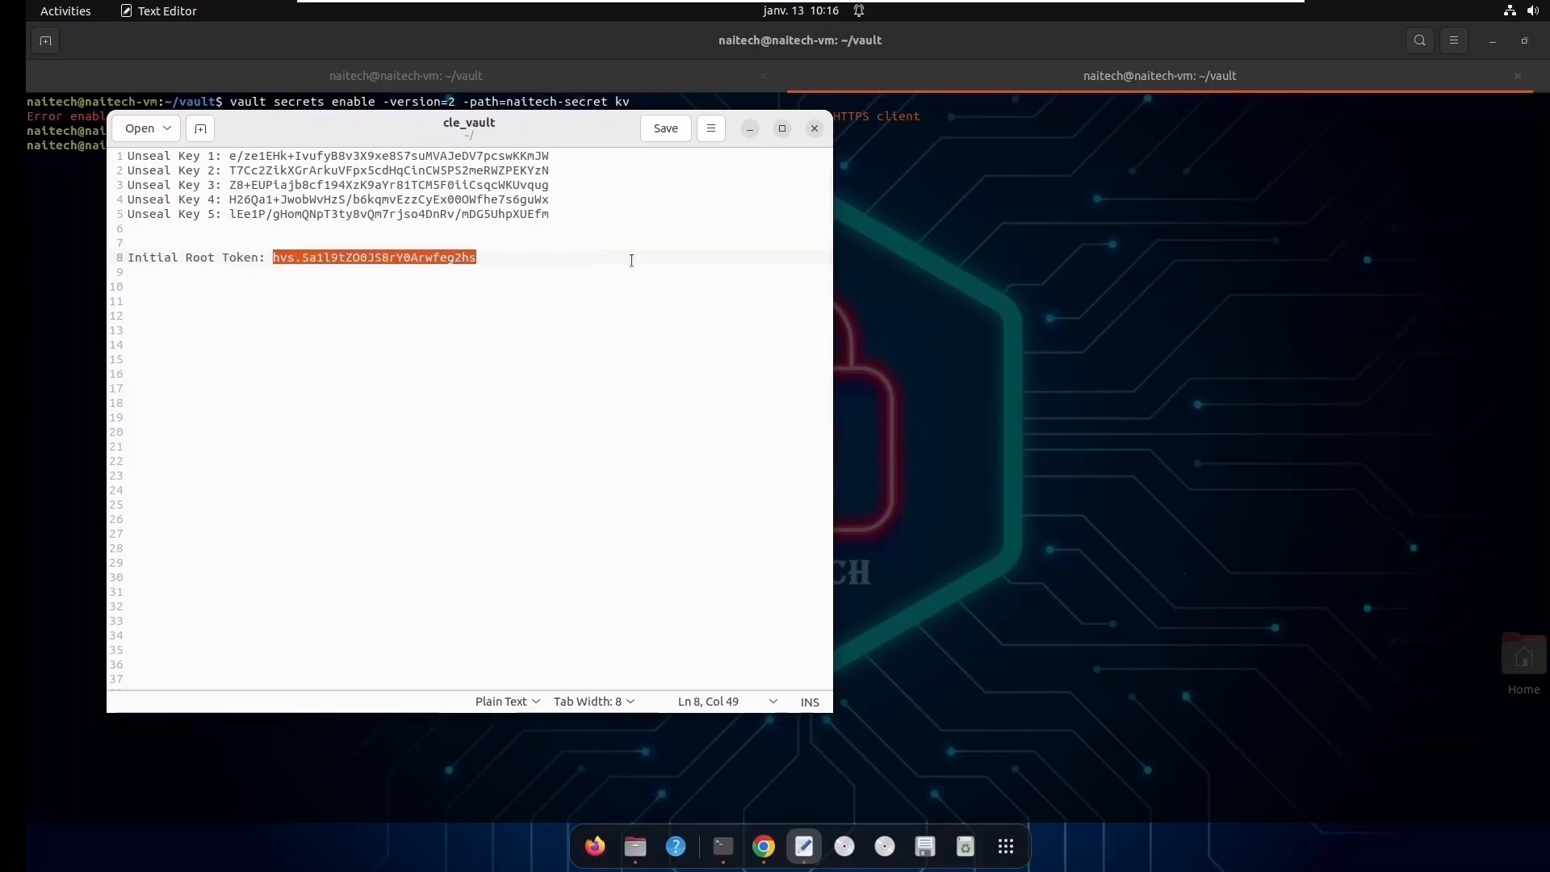
pyautogui.click(750, 129)
pyautogui.rightClick(430, 162)
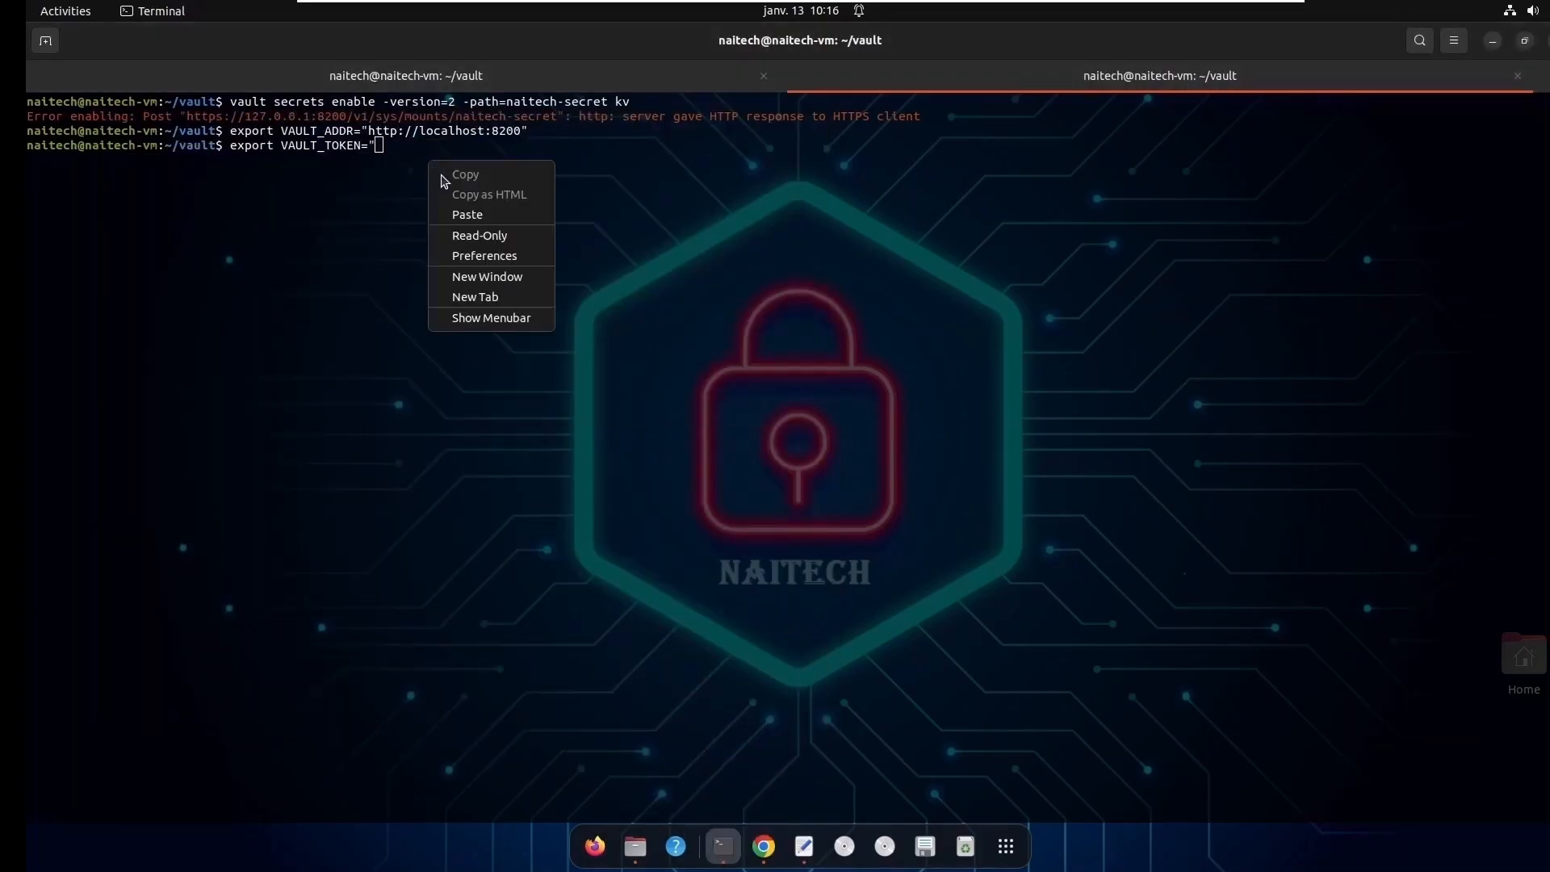
pyautogui.click(491, 215)
pyautogui.write('"')
pyautogui.press('Return')
pyautogui.press('Return')
pyautogui.press('Return')
# - Rerun the earlier command to enable the version 2 kv secrets engine at naitech-secret and check its output
pyautogui.press('Up')
pyautogui.press('Up')
pyautogui.press('Up')
pyautogui.press('Return')
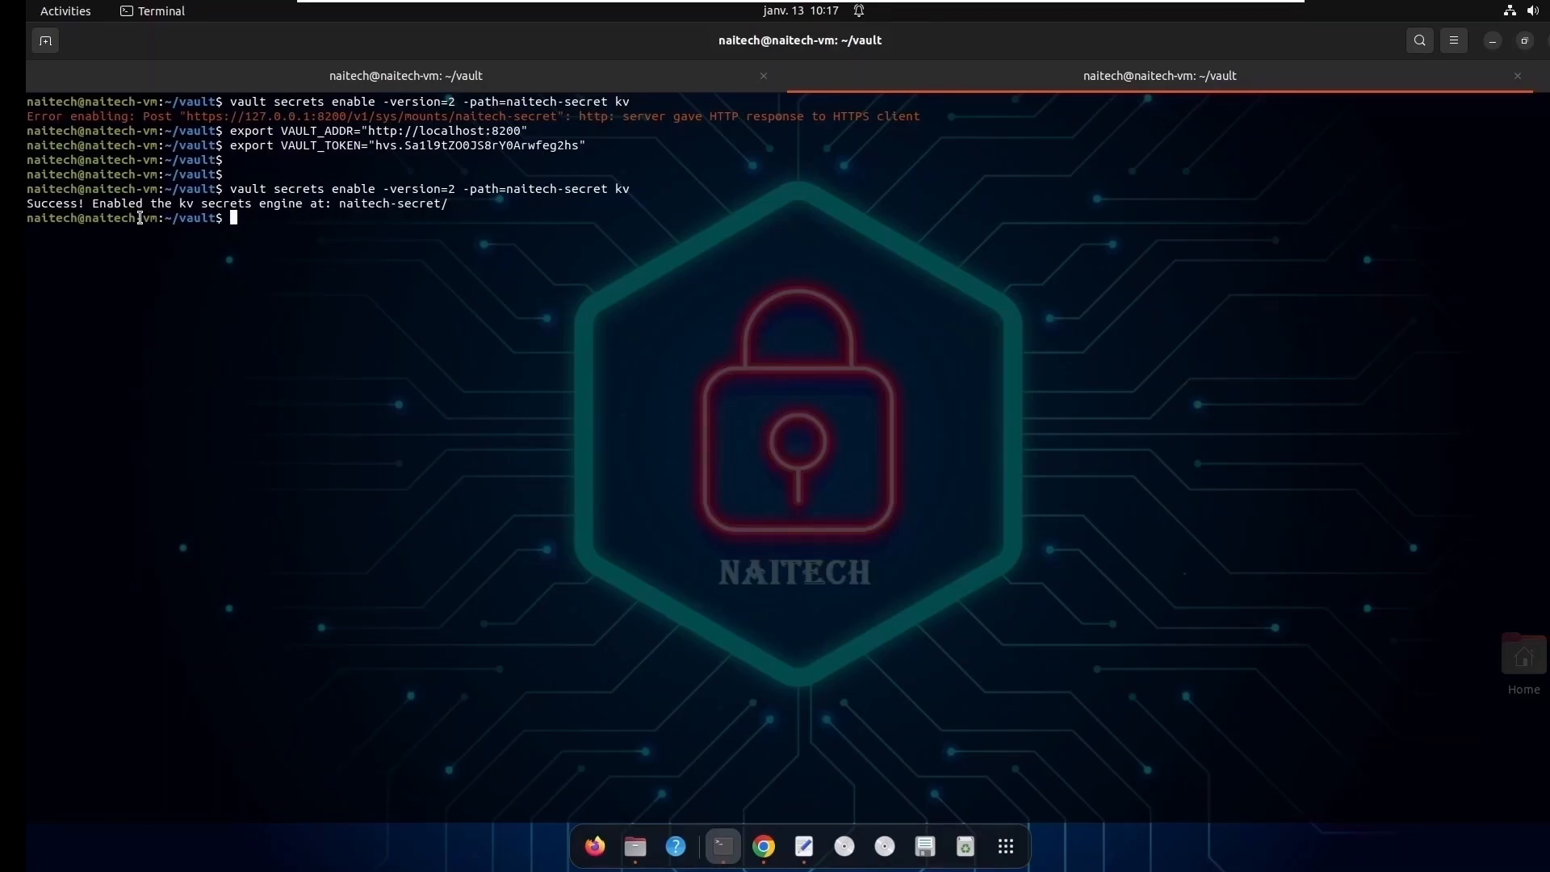
pyautogui.doubleClick(62, 204)
pyautogui.moveTo(181, 203); pyautogui.dragTo(314, 201)
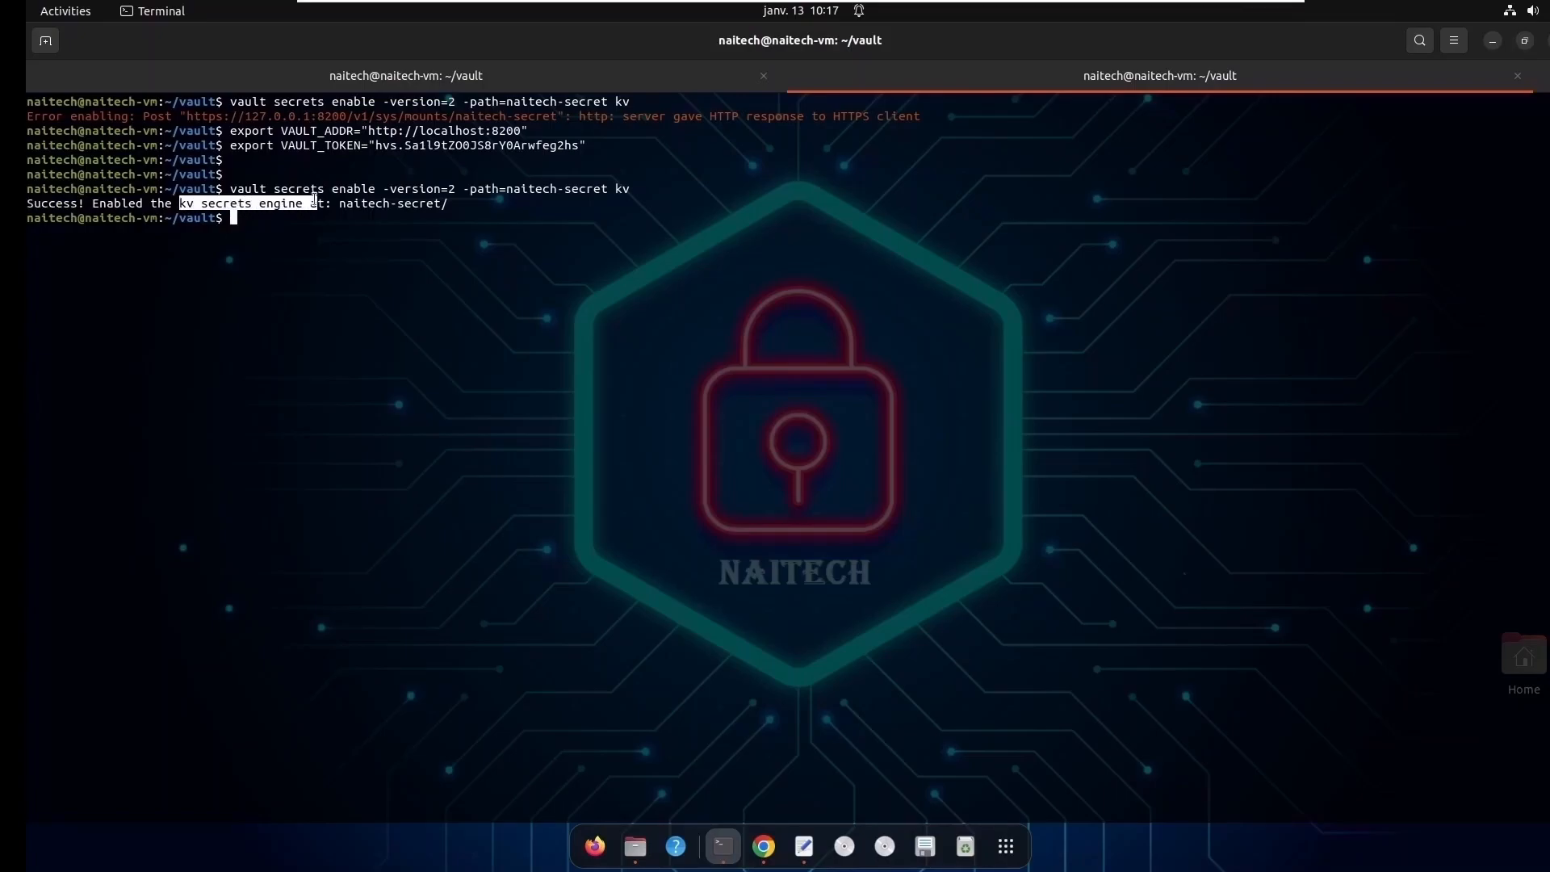
# - Enable the userpass authentication method with vault auth enable
pyautogui.click(284, 228)
pyautogui.press('Return')
pyautogui.write('vault ')
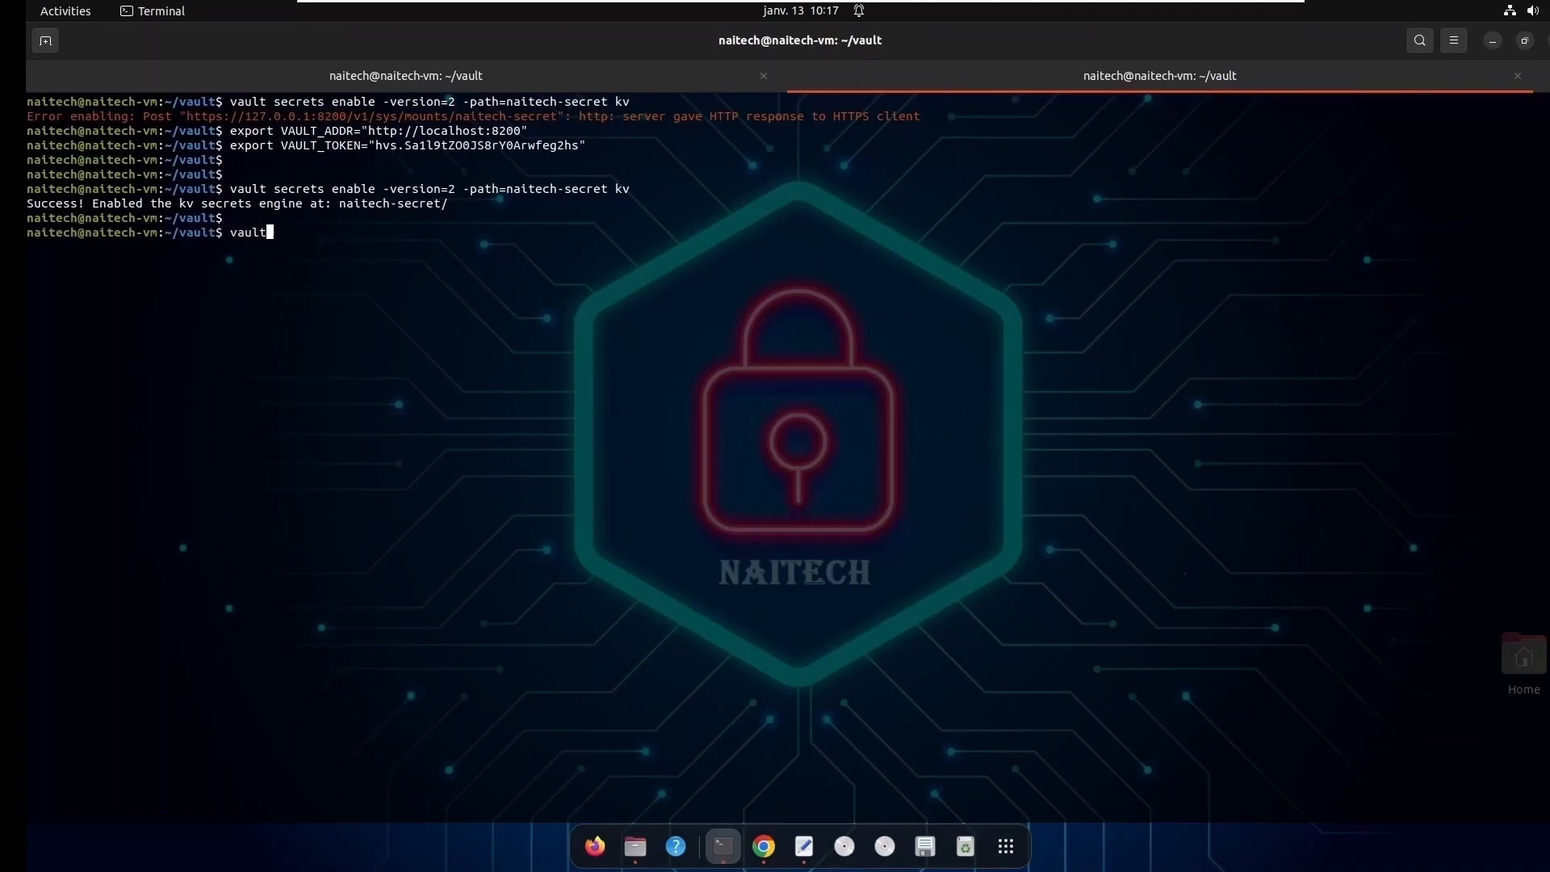
pyautogui.write('auth enable userpass')
pyautogui.press('Return')
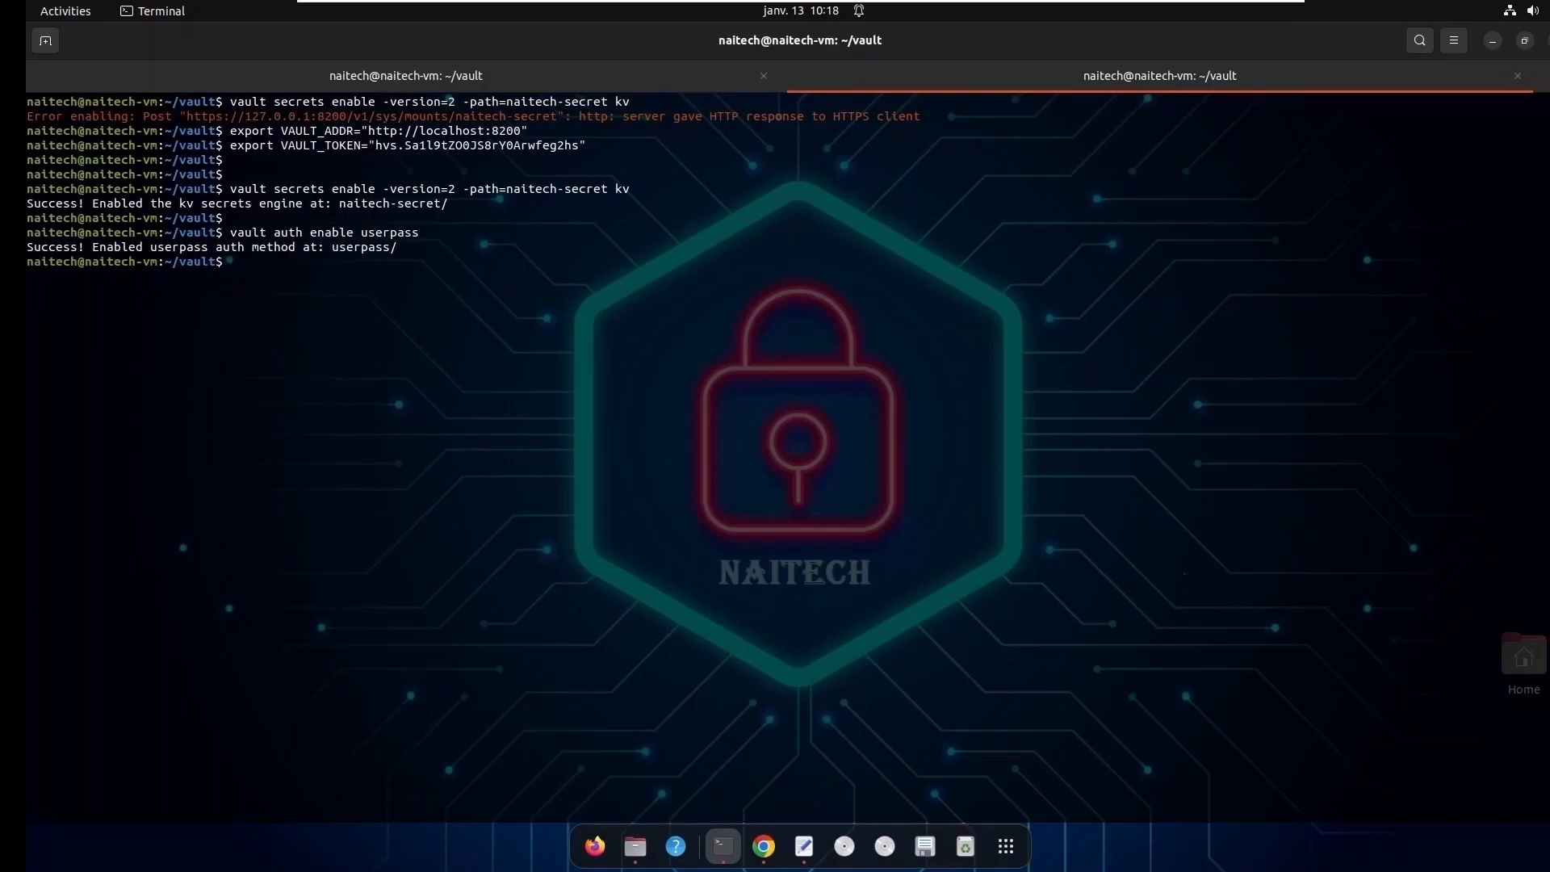
# - Create the userpass user naitech with vault write at auth/userpass/users/naitech, supplying the user's password
pyautogui.write('vault write auth/userpass/users/naitech password=password')
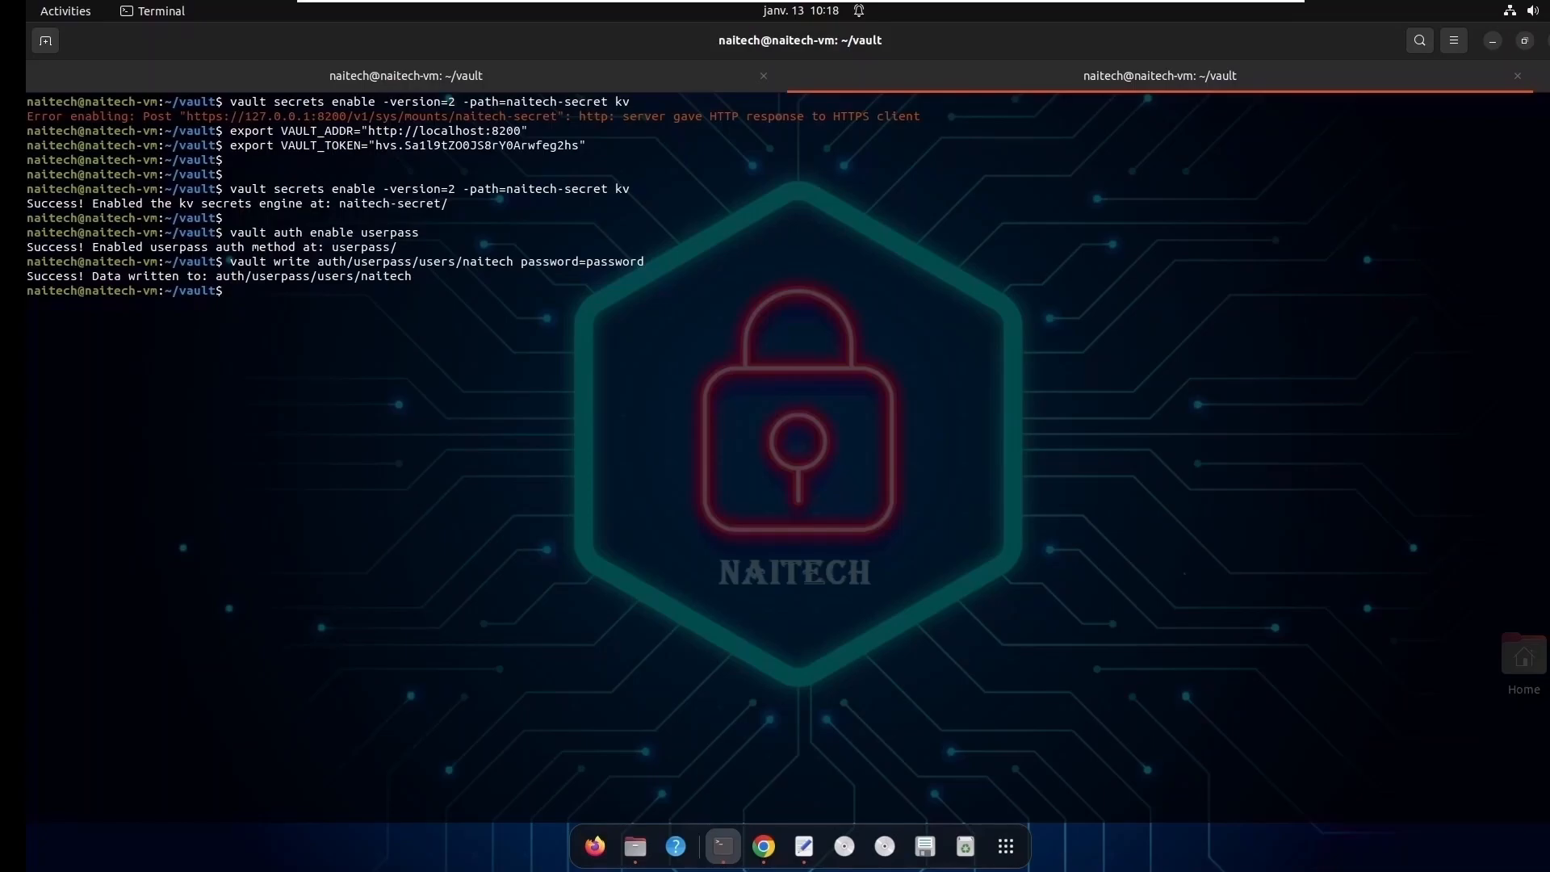
pyautogui.doubleClick(283, 276)
pyautogui.click(279, 300)
# - Bring up the Vault sign-in page in Chrome and copy the initial root token from the cle_vault file in the text editor
pyautogui.click(1493, 41)
pyautogui.click(764, 847)
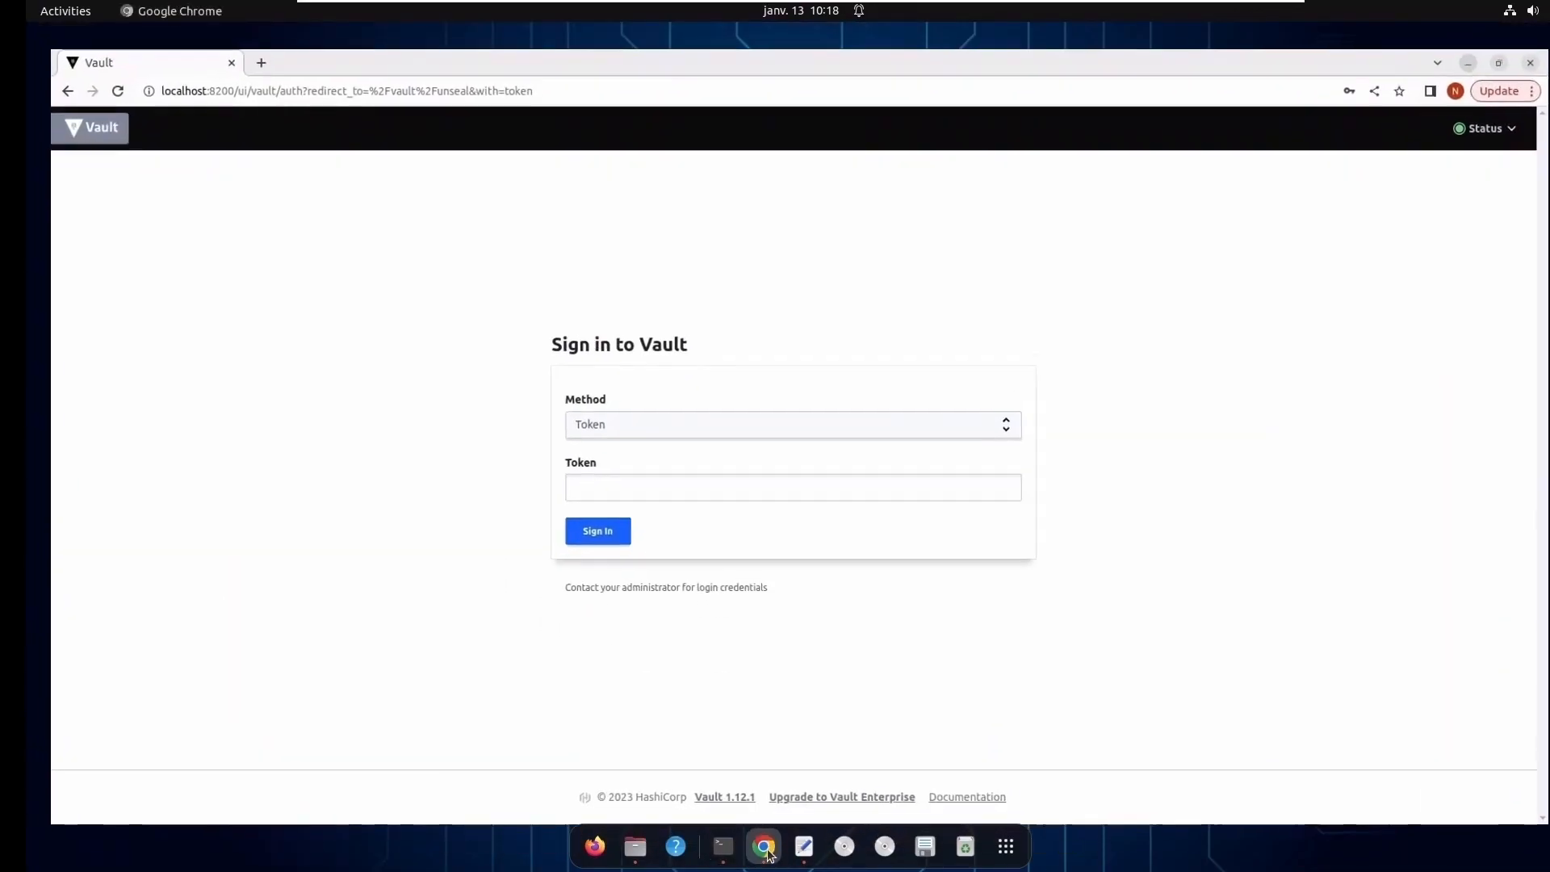
pyautogui.click(804, 846)
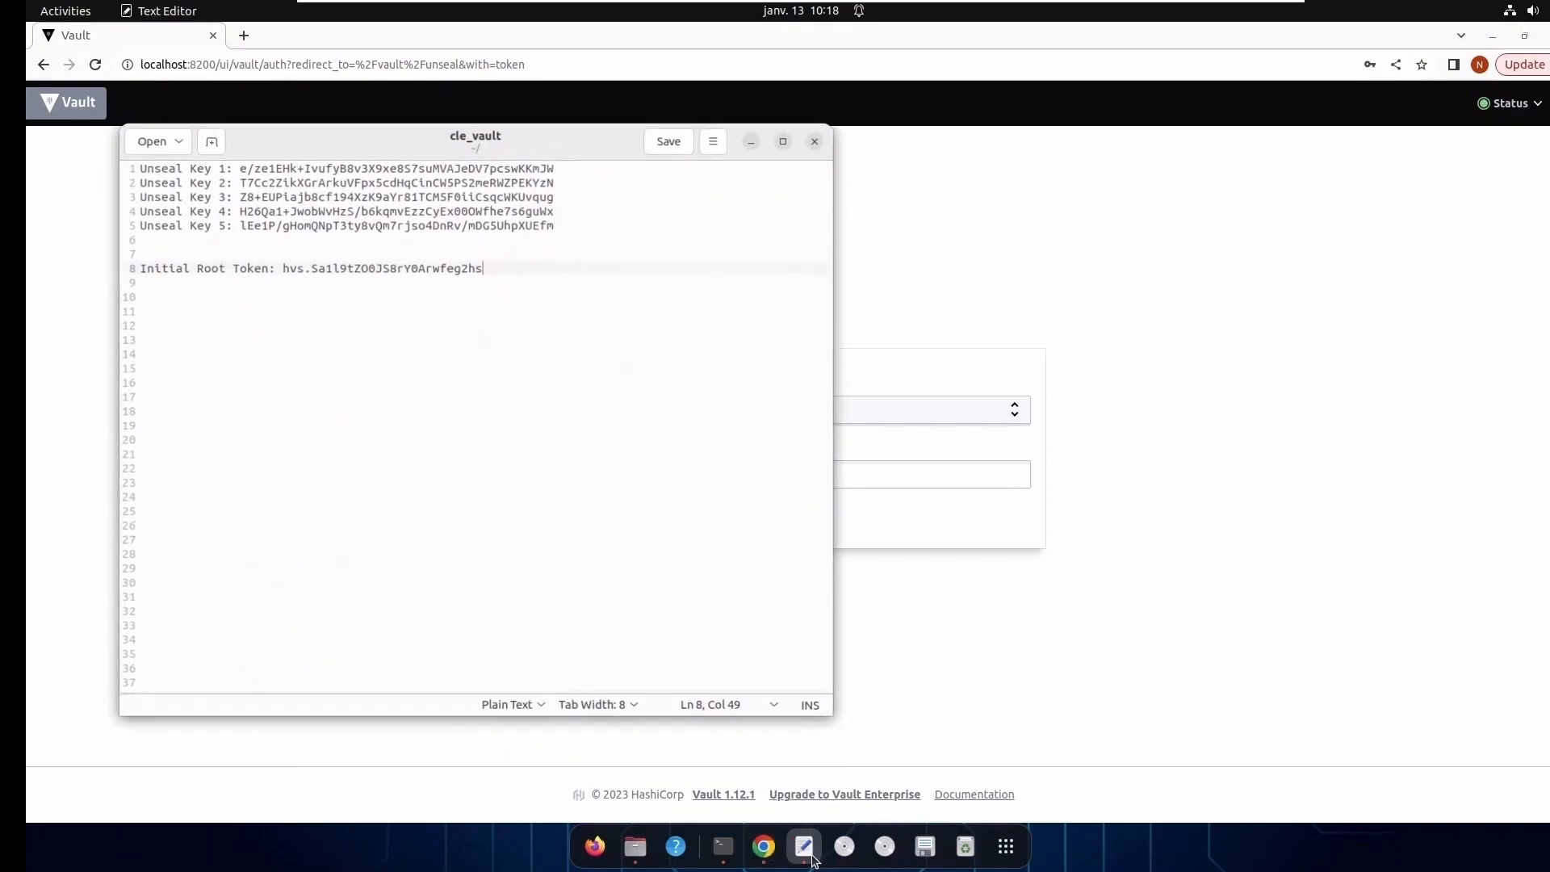
pyautogui.moveTo(274, 260); pyautogui.dragTo(477, 260)
pyautogui.rightClick(465, 262)
pyautogui.click(541, 339)
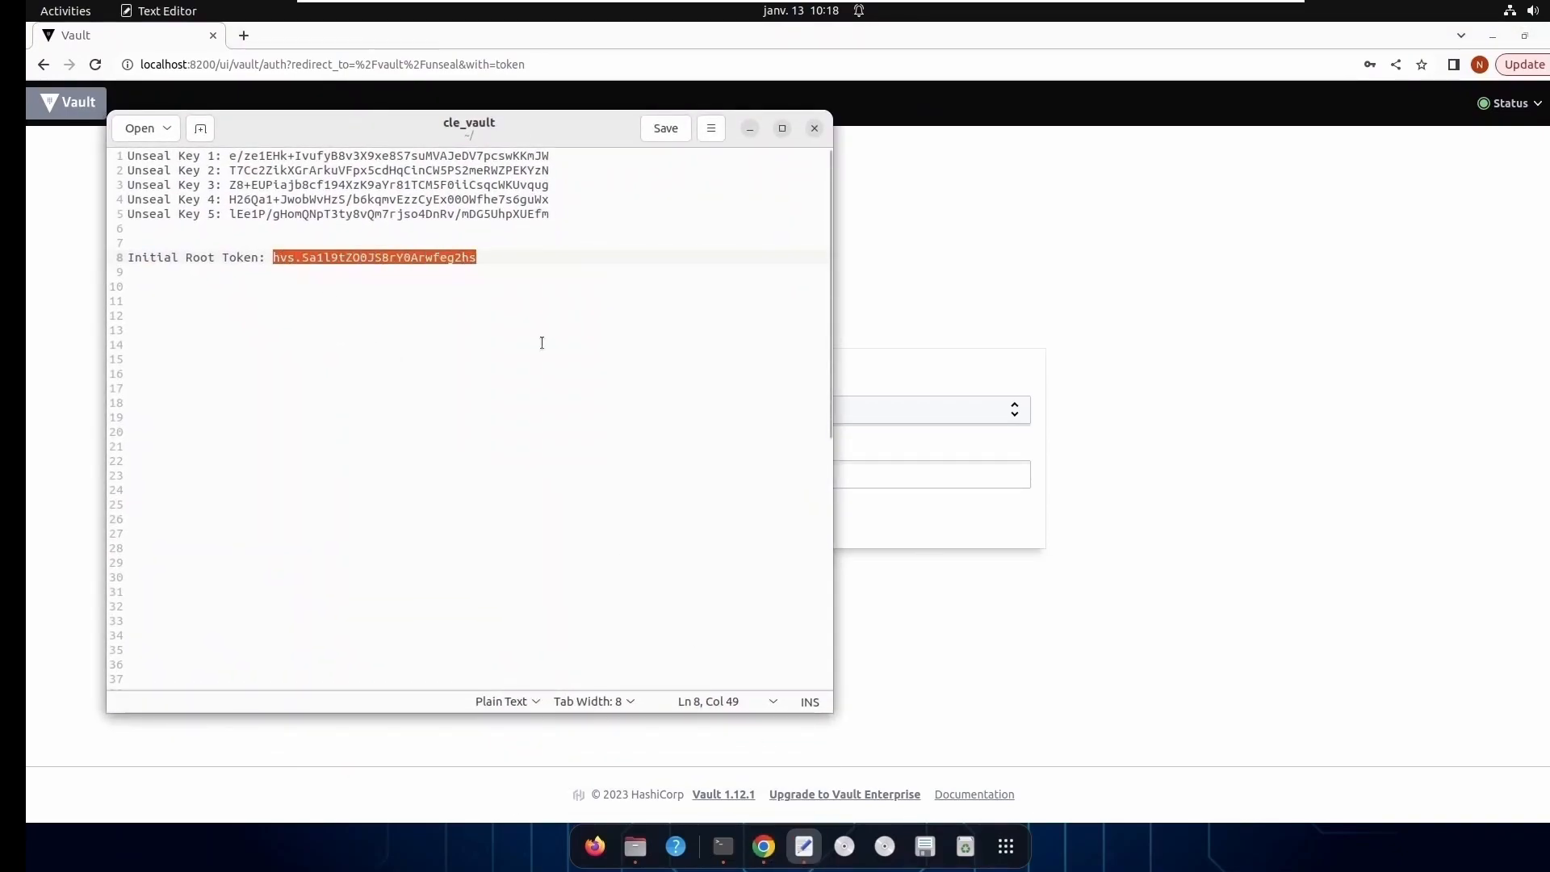
# - Sign in to the Vault web interface with the Token method, pasting the root token into the Token field
pyautogui.click(941, 231)
pyautogui.click(673, 476)
pyautogui.hotkey('ctrl', 'v')
pyautogui.click(604, 519)
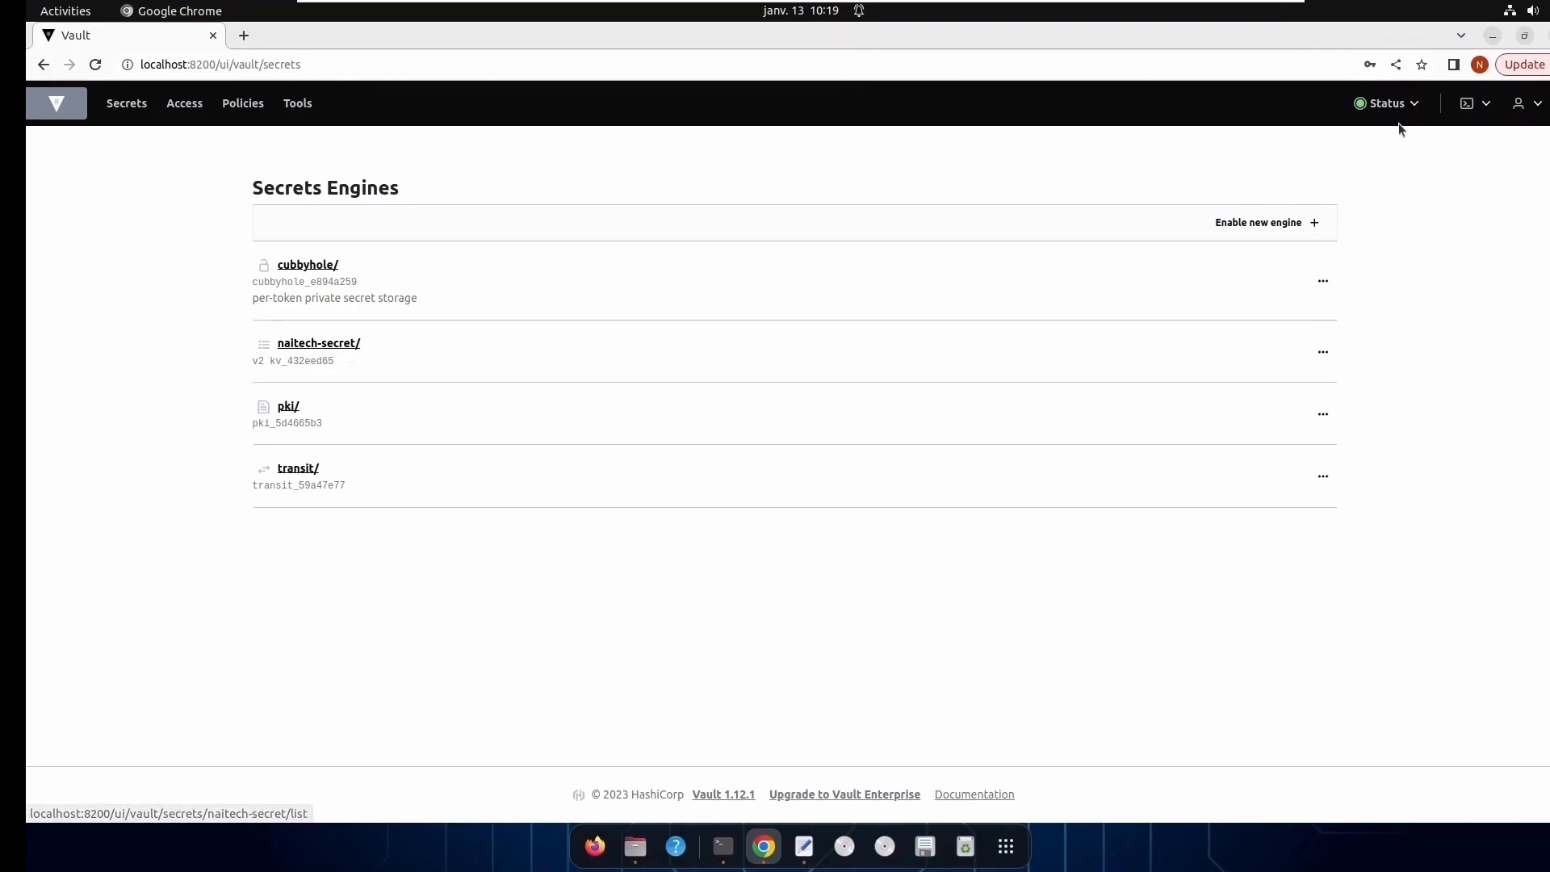
# - Minimize the cle_vault file window and sign out of the root session in the Vault web interface
pyautogui.click(1492, 35)
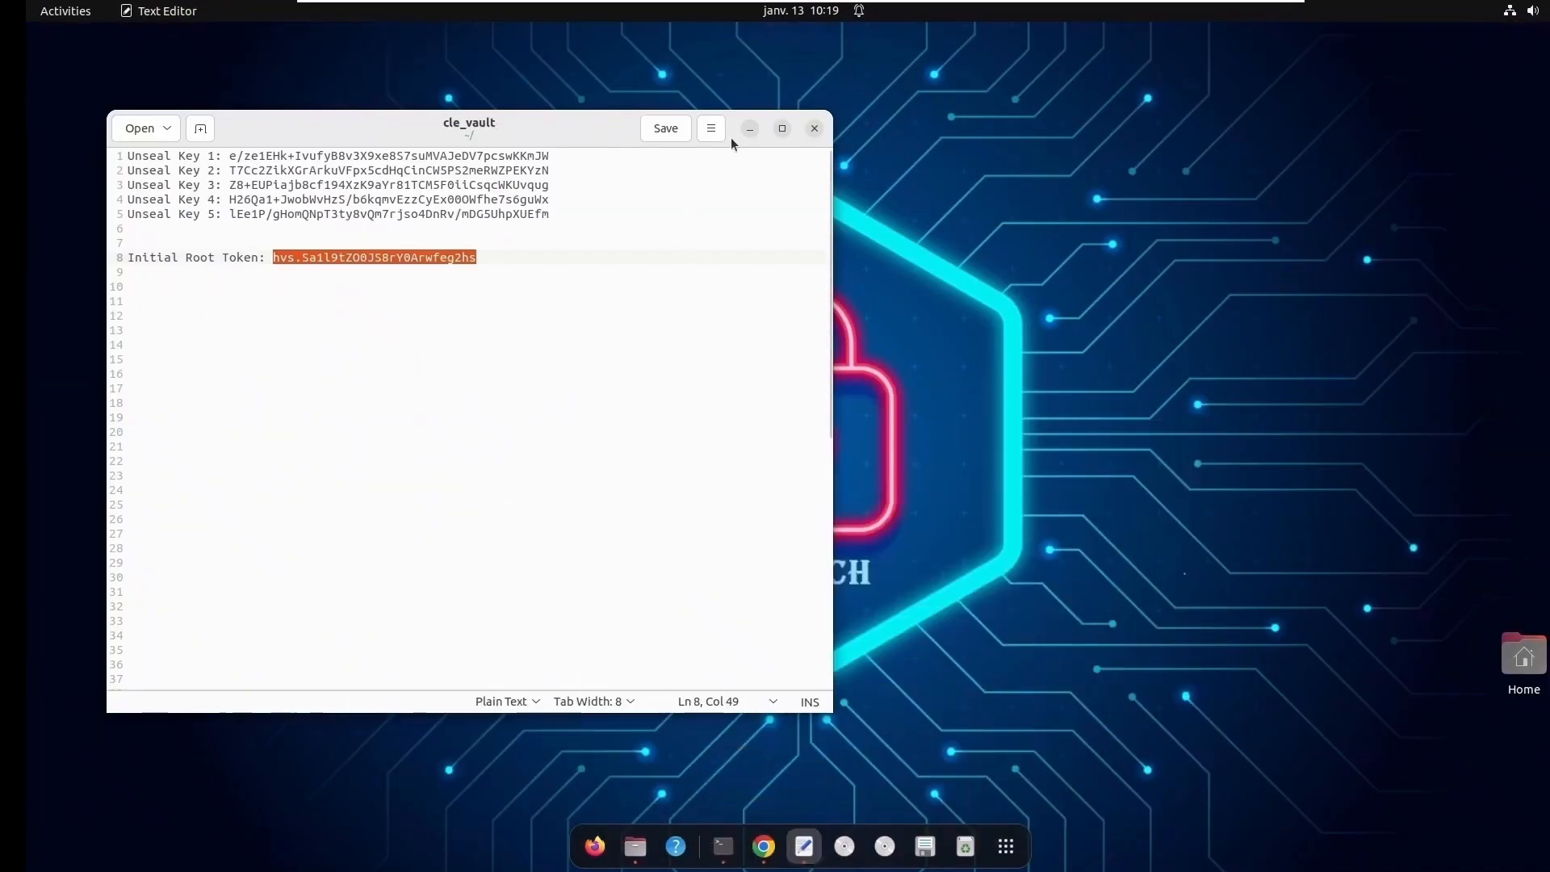
pyautogui.click(749, 128)
pyautogui.click(763, 846)
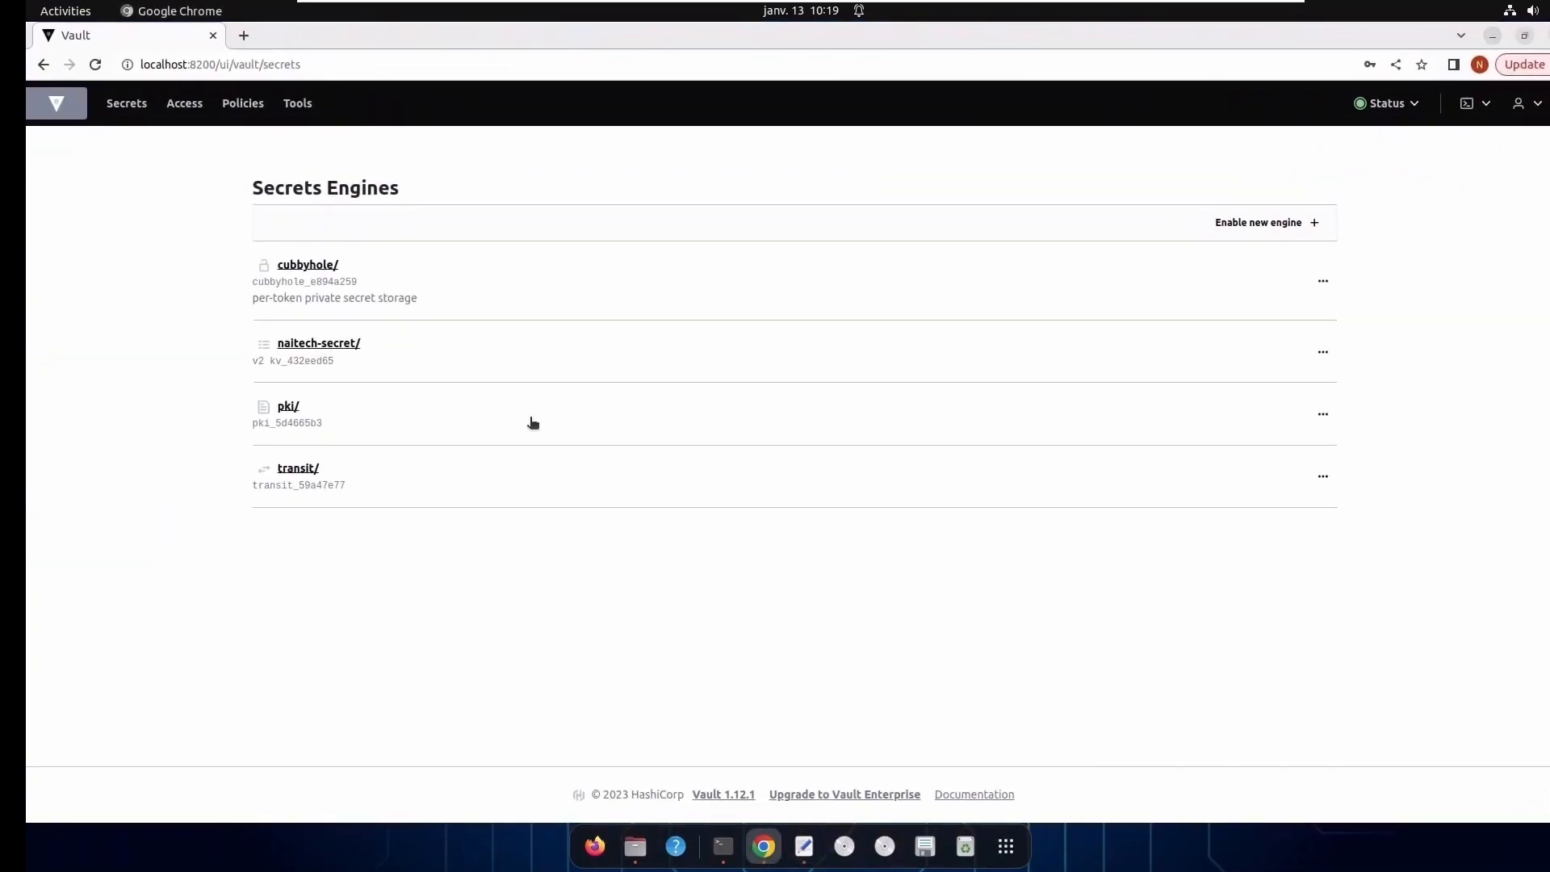
pyautogui.click(1523, 103)
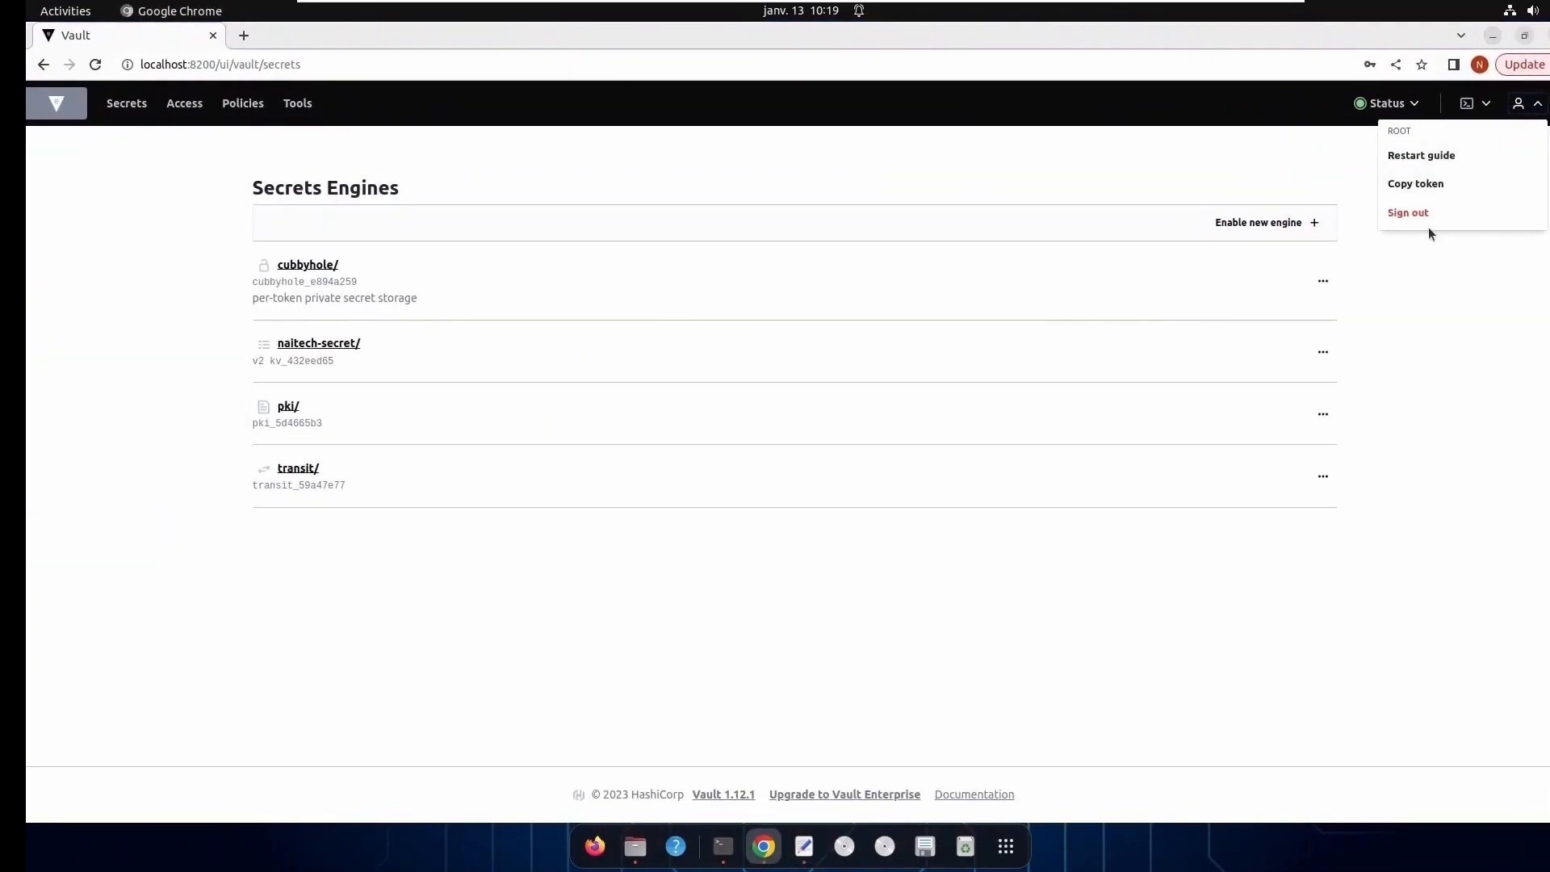
pyautogui.click(1413, 213)
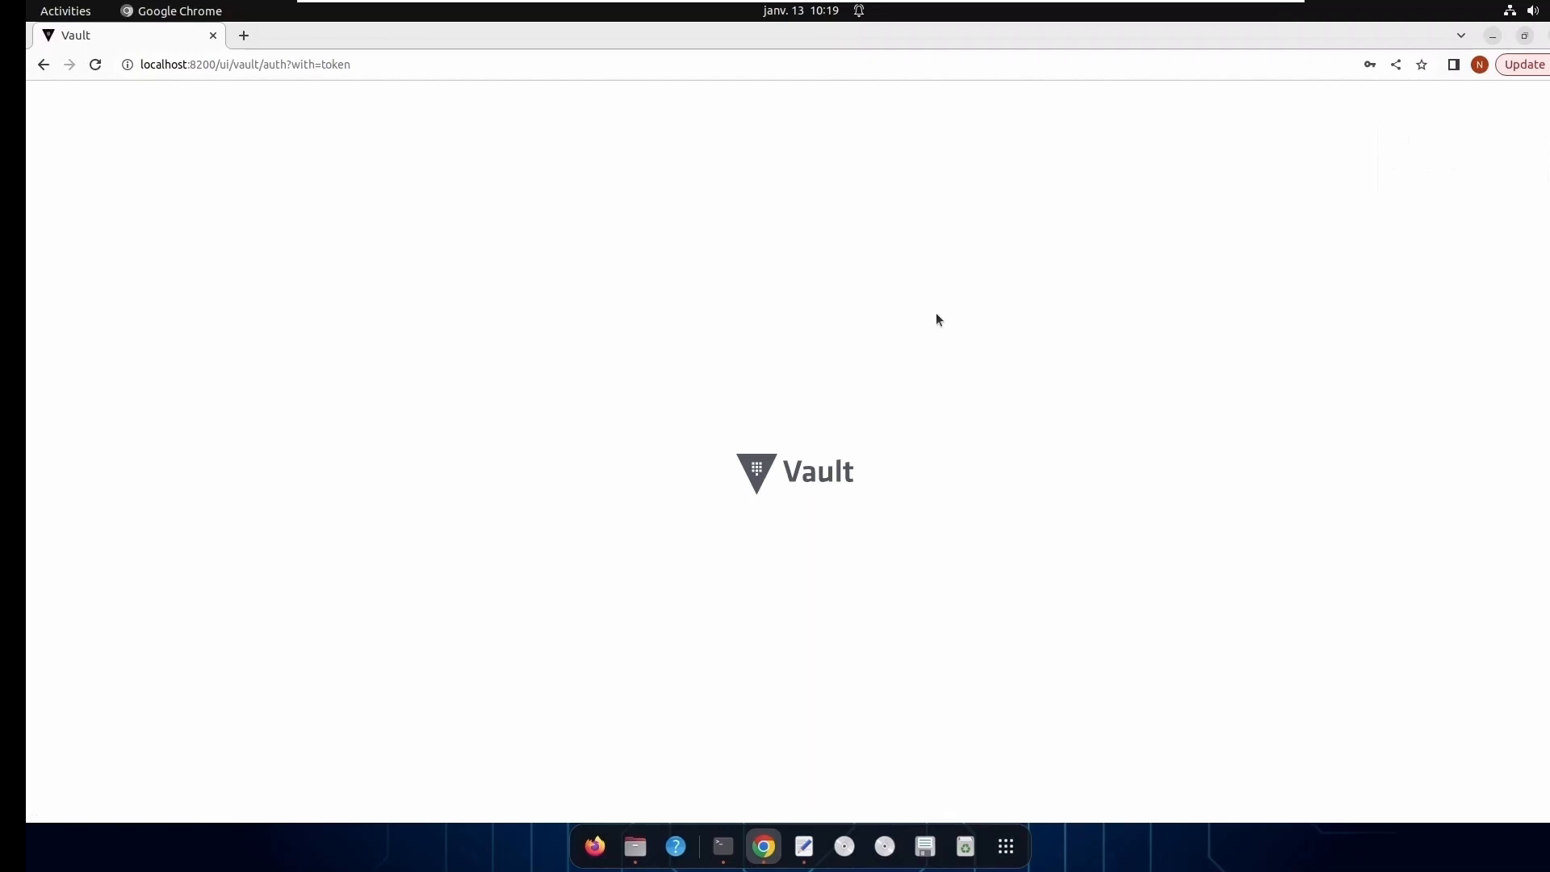
# - Sign in to Vault with the Username method as naitech, entering the account password
pyautogui.click(616, 412)
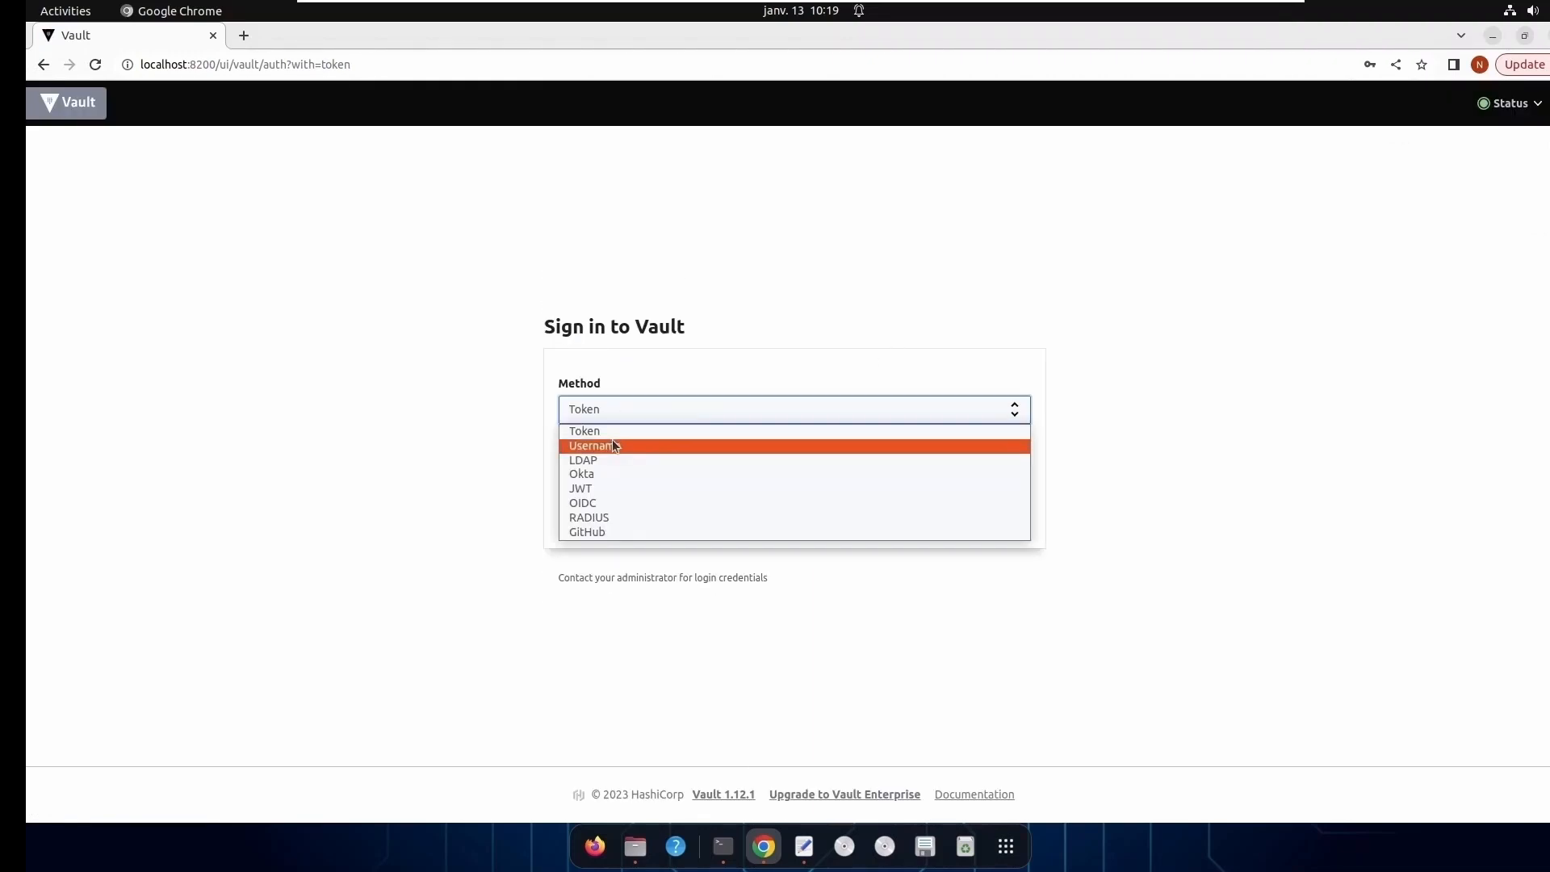
pyautogui.click(614, 445)
pyautogui.click(623, 422)
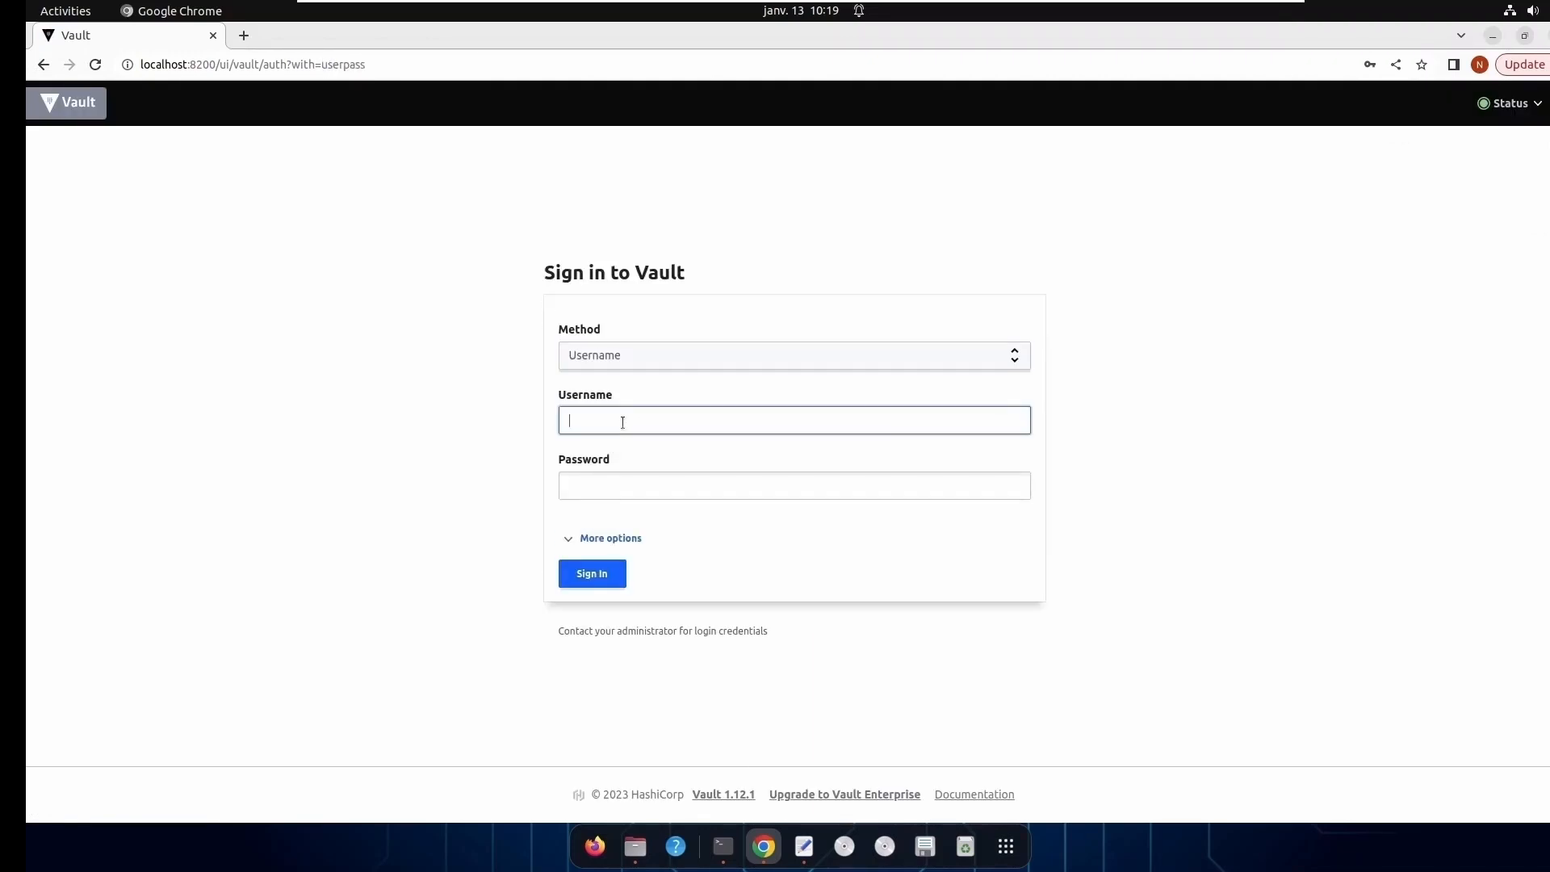
pyautogui.write('naitech')
pyautogui.click(666, 483)
pyautogui.write('****')
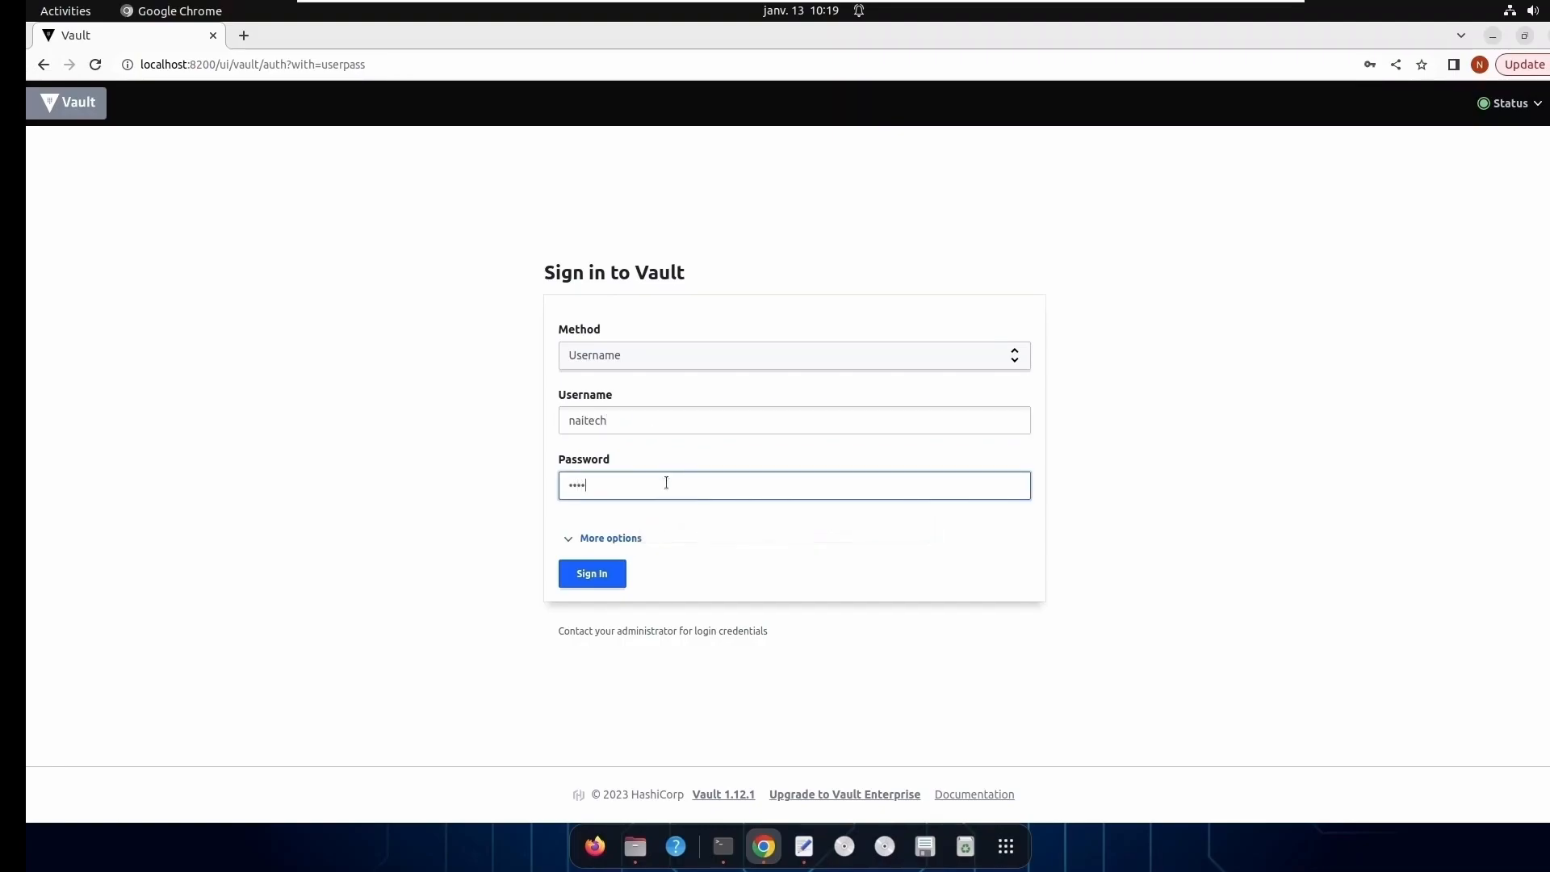
pyautogui.click(600, 578)
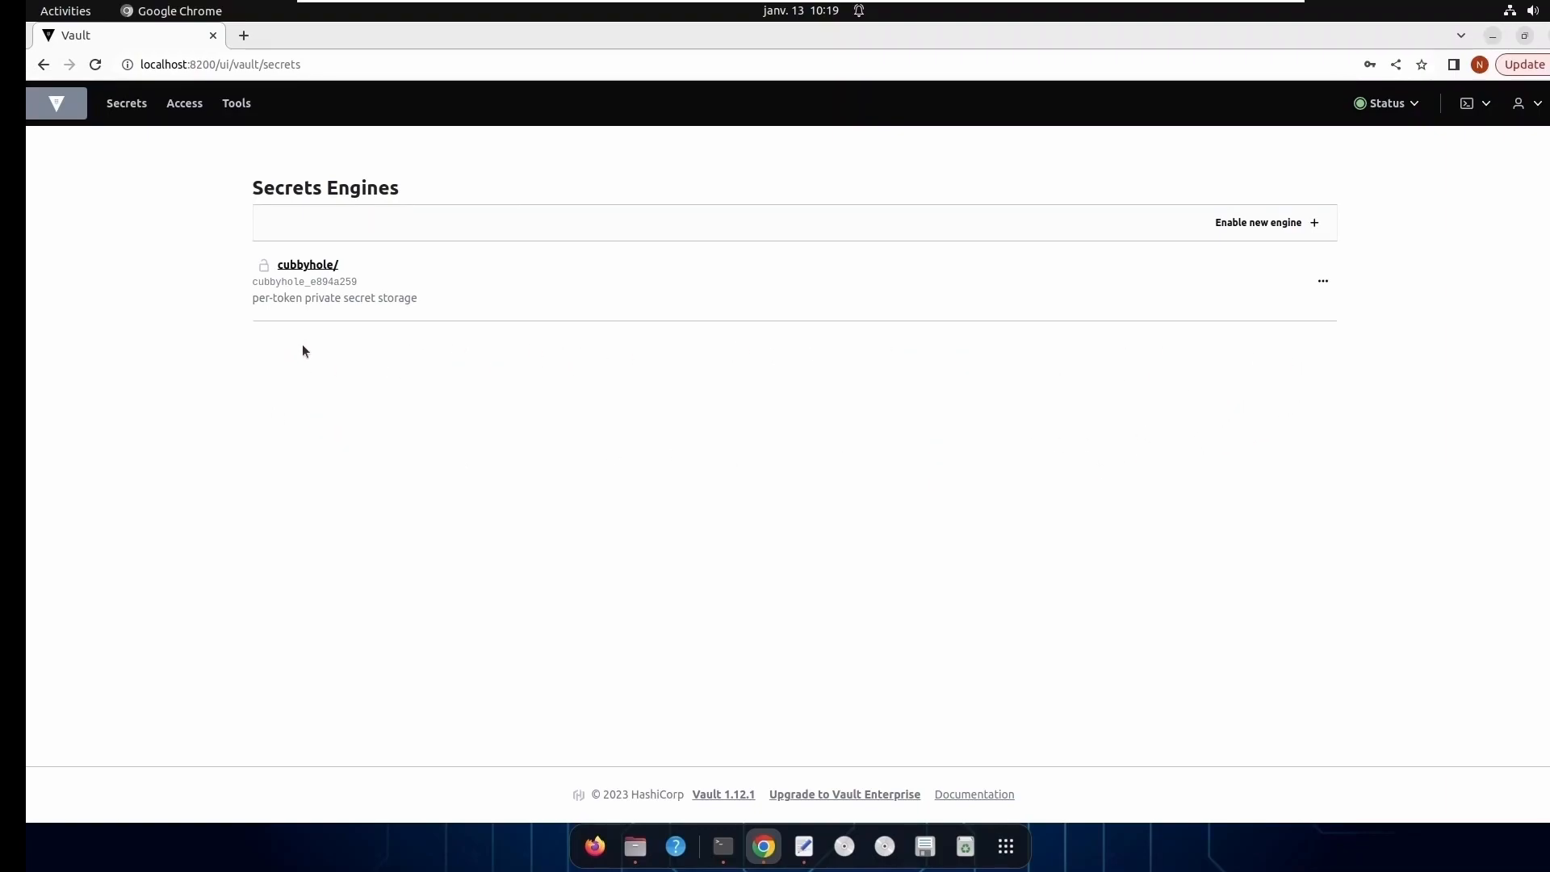
# - Switch back to the terminal and try to log in as naitech with vault login -methode=userpass and the account password
pyautogui.click(1494, 38)
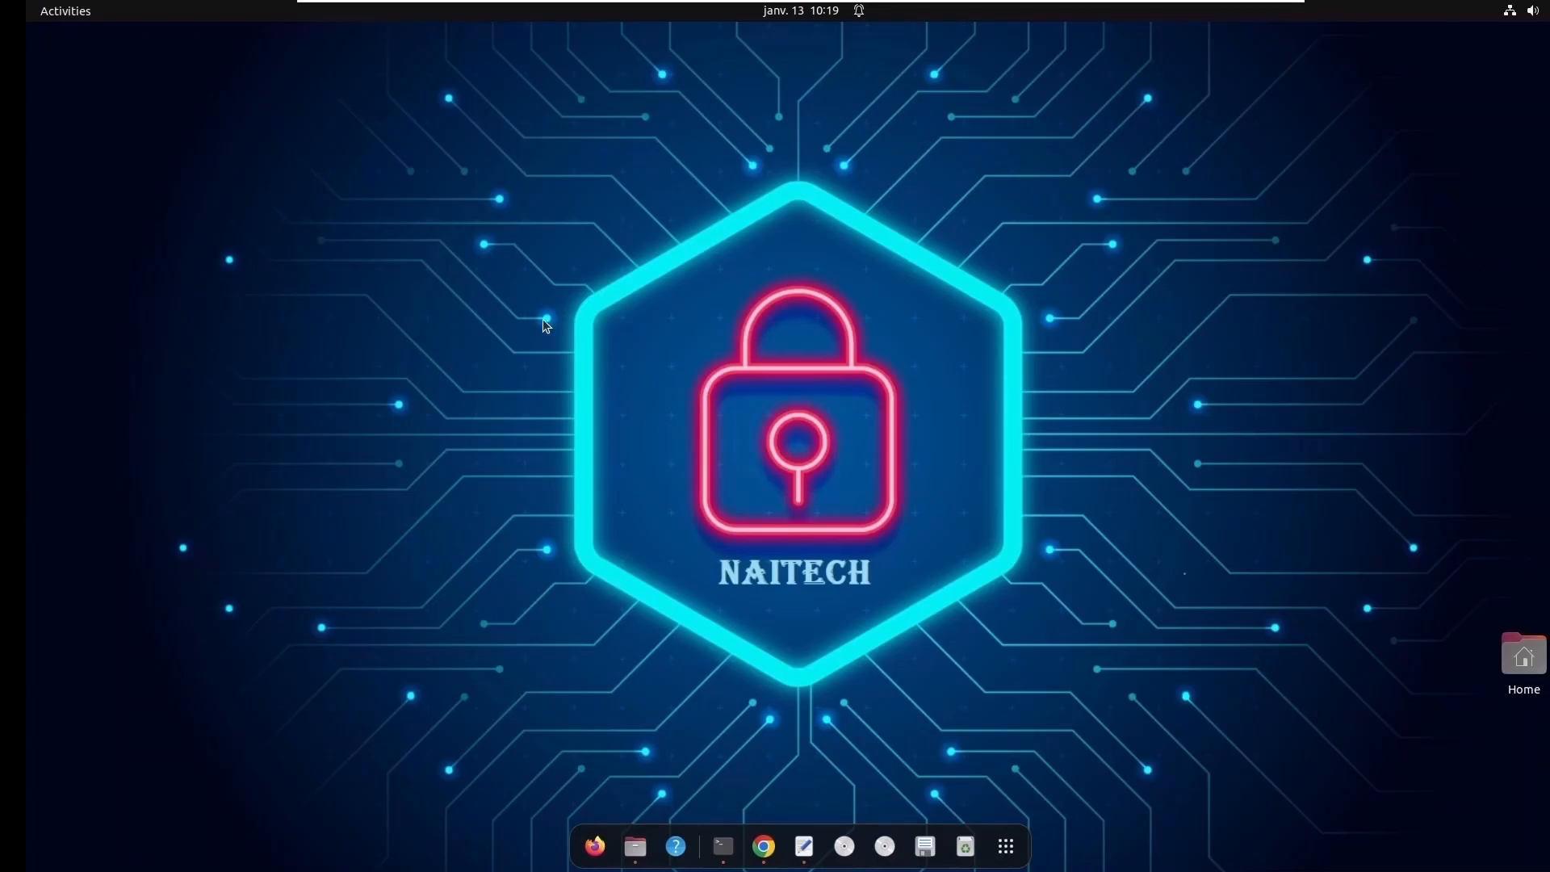
pyautogui.click(723, 846)
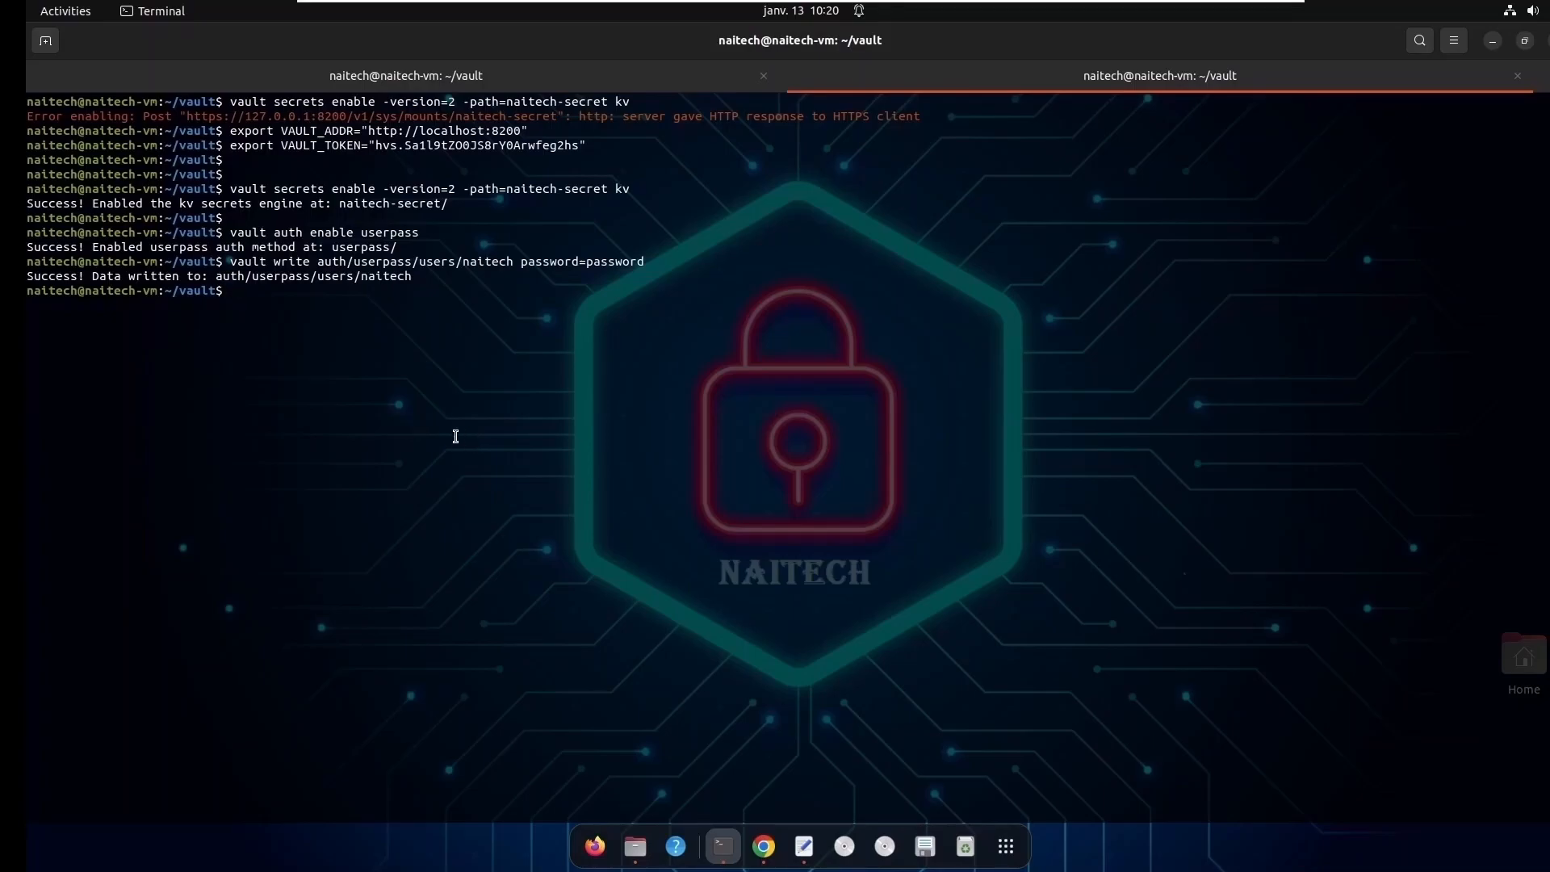
pyautogui.write('vault login -methode=userpass username')
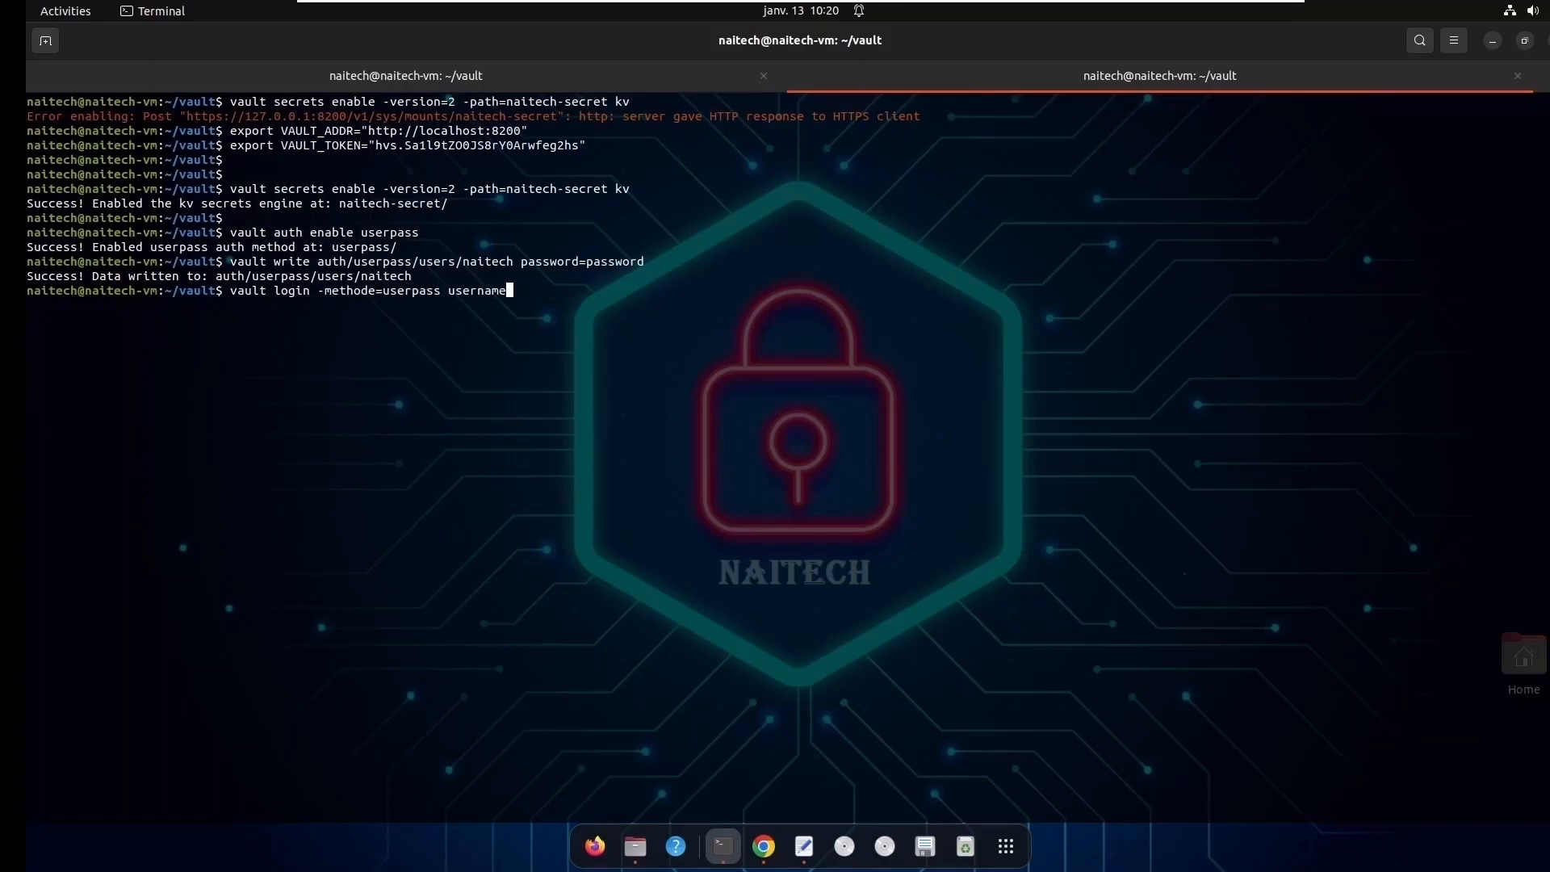
pyautogui.write('=naitech password=password')
pyautogui.press('Return')
# - Correct the login command's flag to -method=userpass and rerun it for naitech
pyautogui.press('Up')
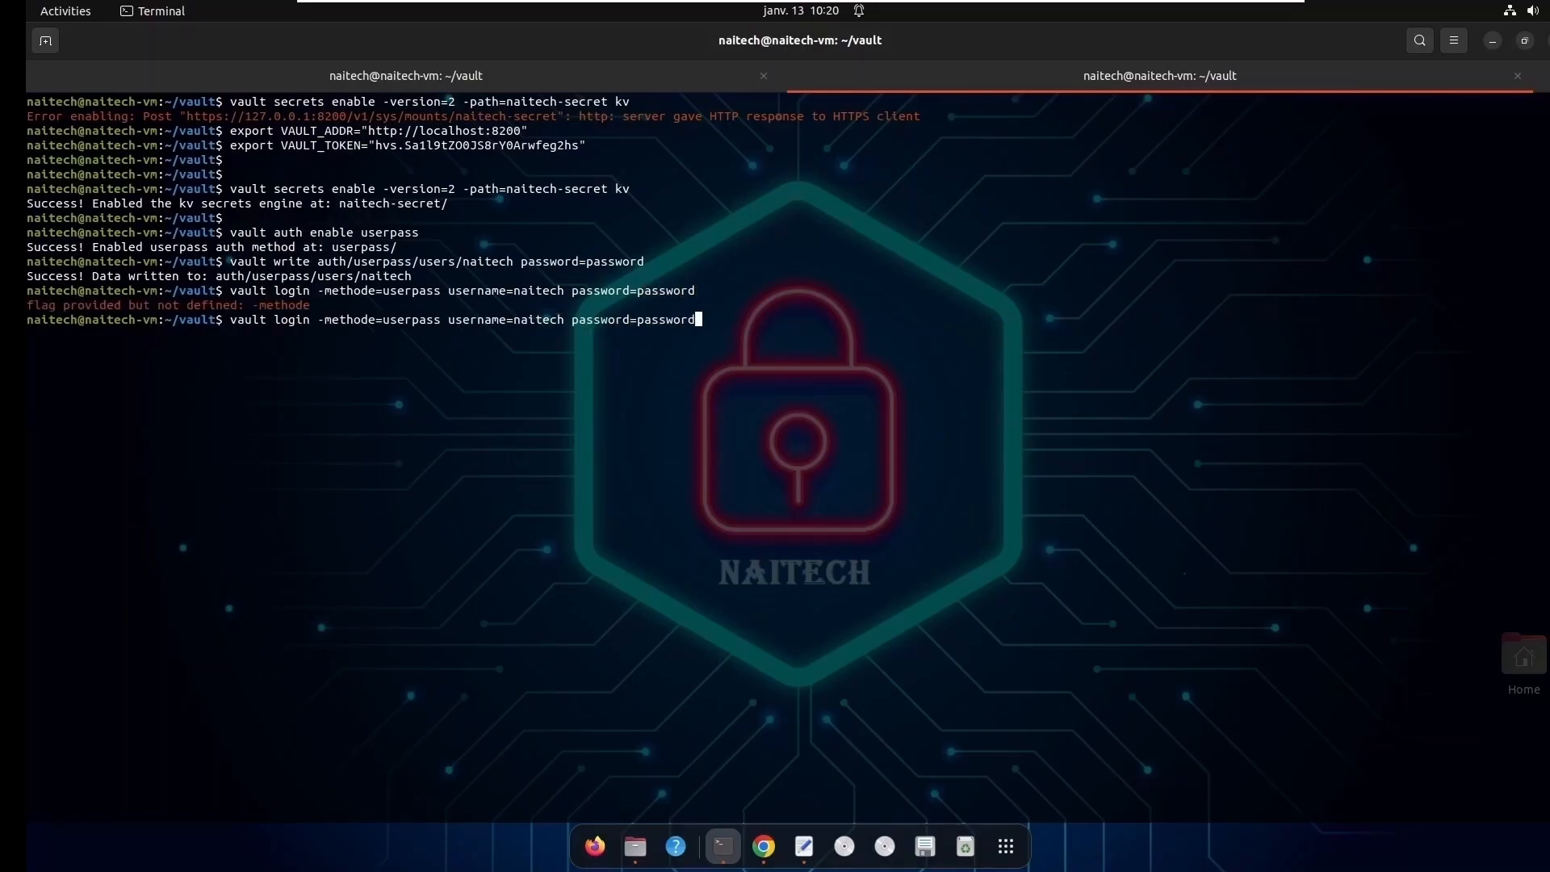
pyautogui.hotkey('ctrl', 'Left')
pyautogui.hotkey('ctrl', 'Left')
pyautogui.hotkey('ctrl', 'Left')
pyautogui.press('Left')
pyautogui.press('Left')
pyautogui.press('Left')
pyautogui.press('Left')
pyautogui.press('Left')
pyautogui.press('Left')
pyautogui.press('Left')
pyautogui.press('Left')
pyautogui.press('Left')
pyautogui.press('Left')
pyautogui.press('Left')
pyautogui.press('Left')
pyautogui.press('Left')
pyautogui.press('Left')
pyautogui.press('Left')
pyautogui.press('Left')
pyautogui.press('Left')
pyautogui.press('Left')
pyautogui.press('Left')
pyautogui.press('BackSpace')
pyautogui.press('Return')
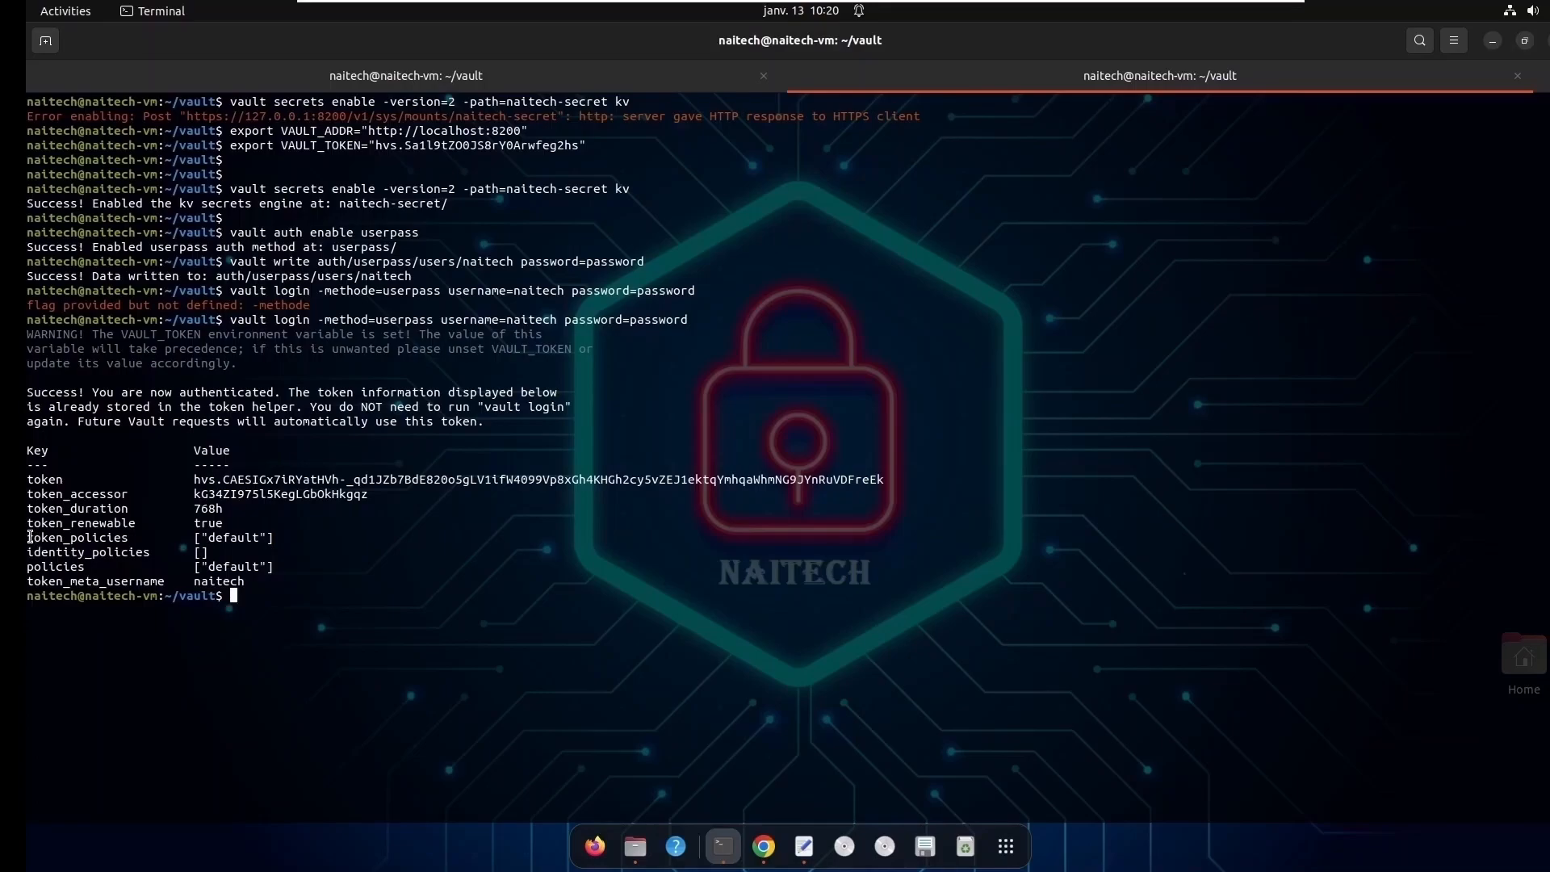
# - Examine the login output's token, duration, renewability, policies and username entries
pyautogui.doubleClick(39, 480)
pyautogui.doubleClick(112, 510)
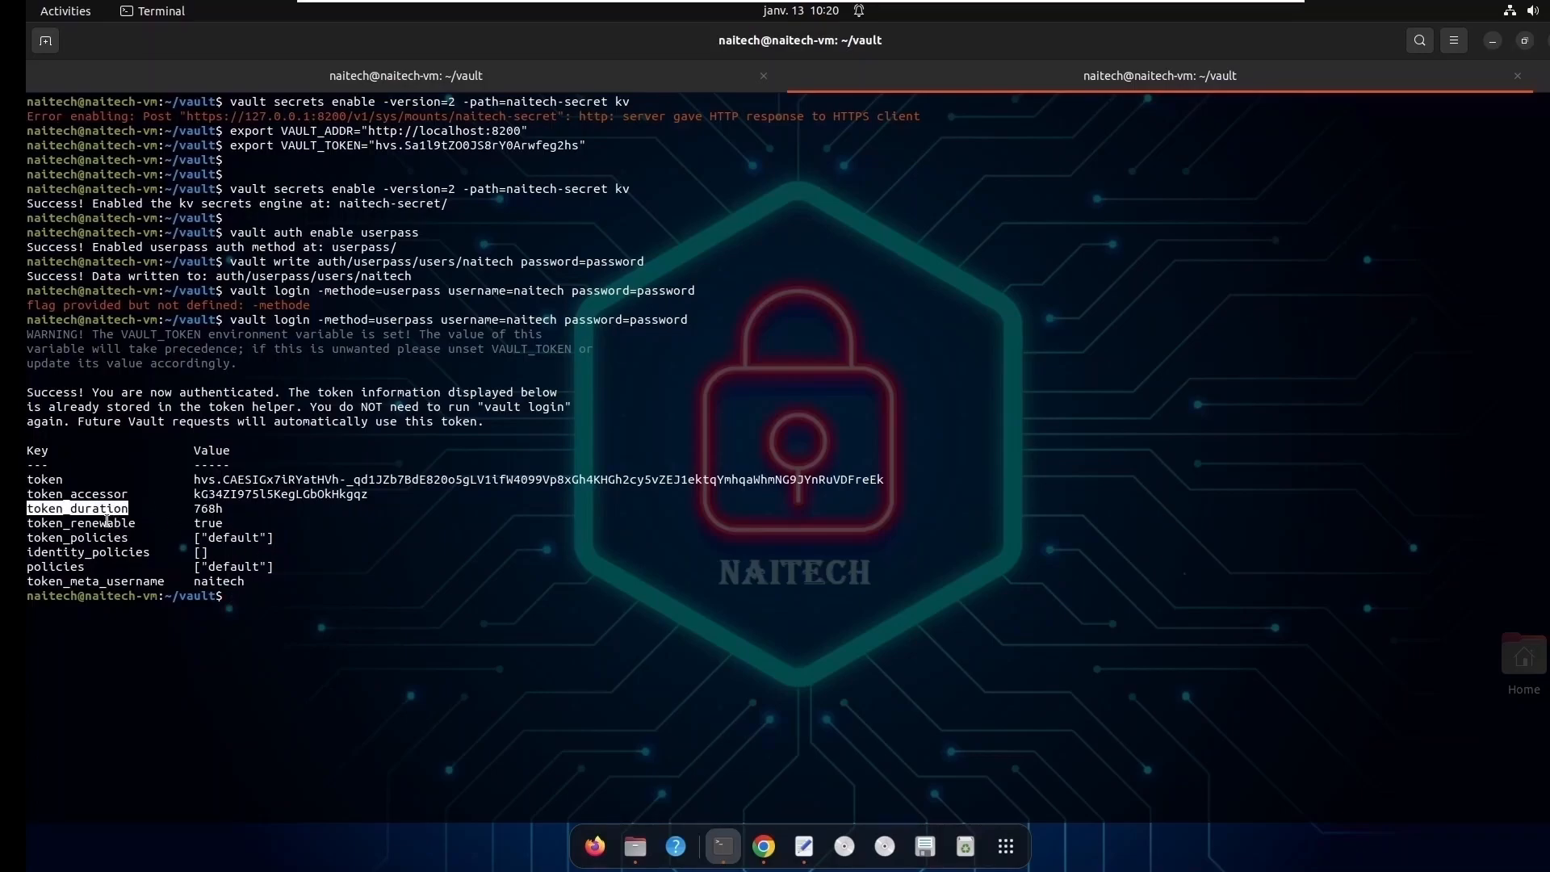
pyautogui.doubleClick(106, 522)
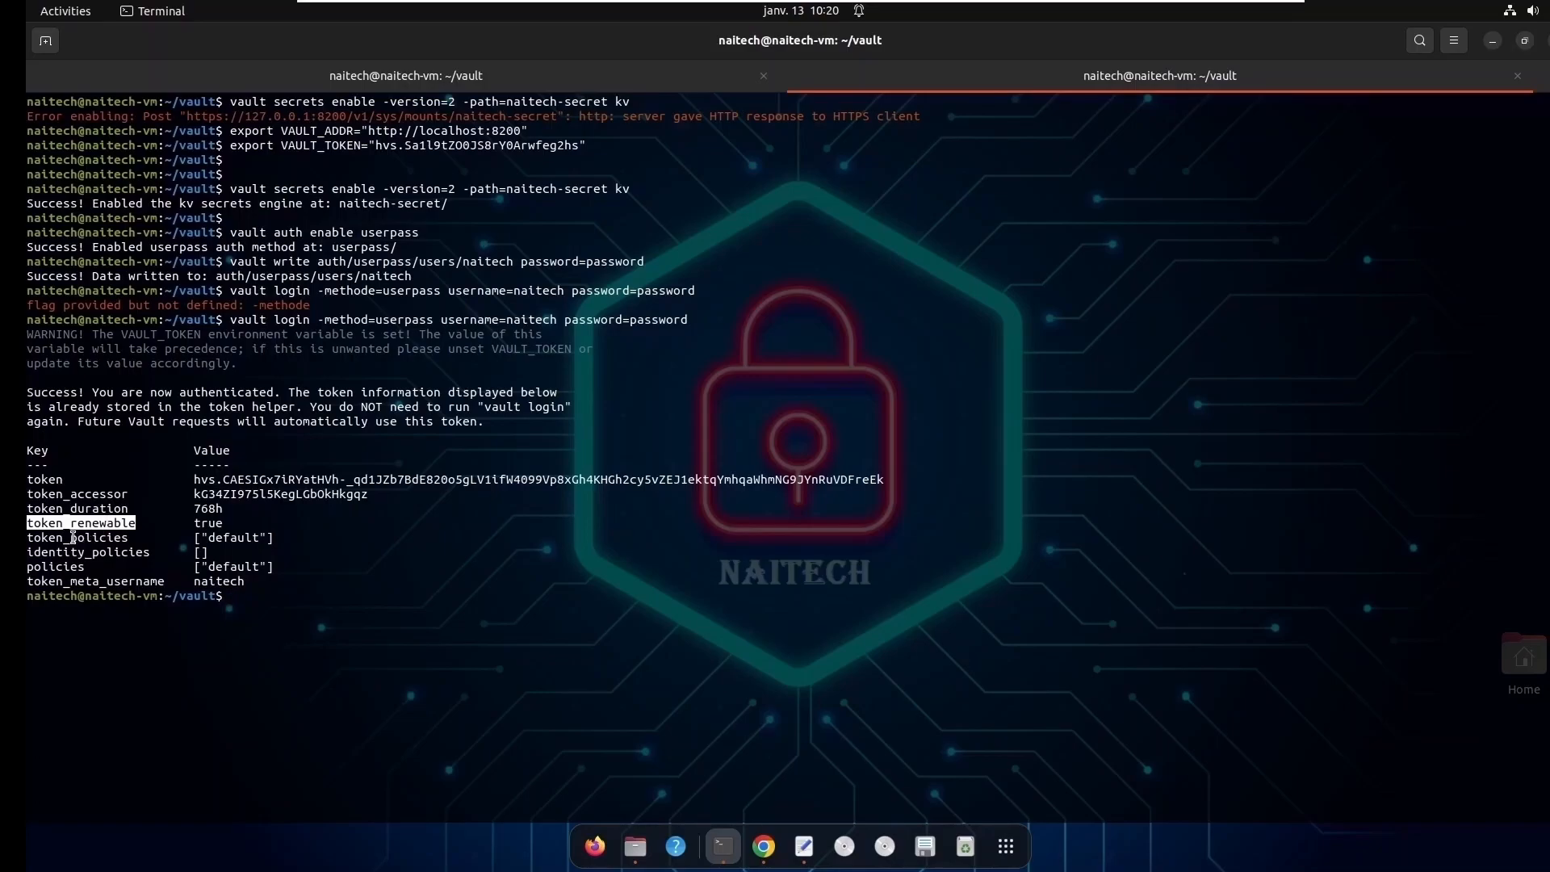
pyautogui.doubleClick(72, 537)
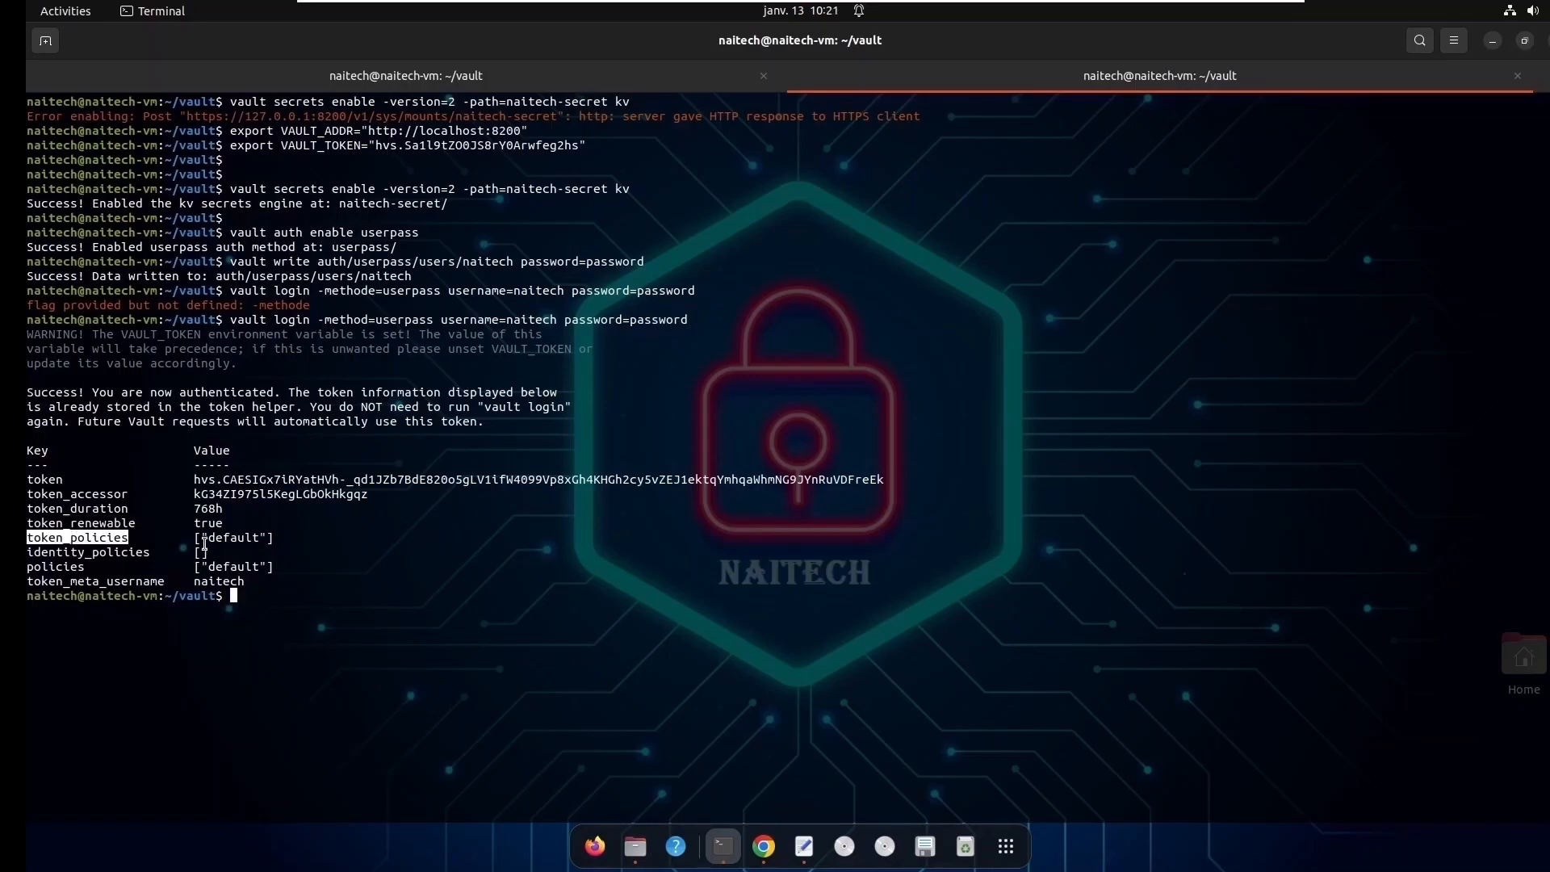
pyautogui.doubleClick(233, 537)
pyautogui.doubleClick(234, 567)
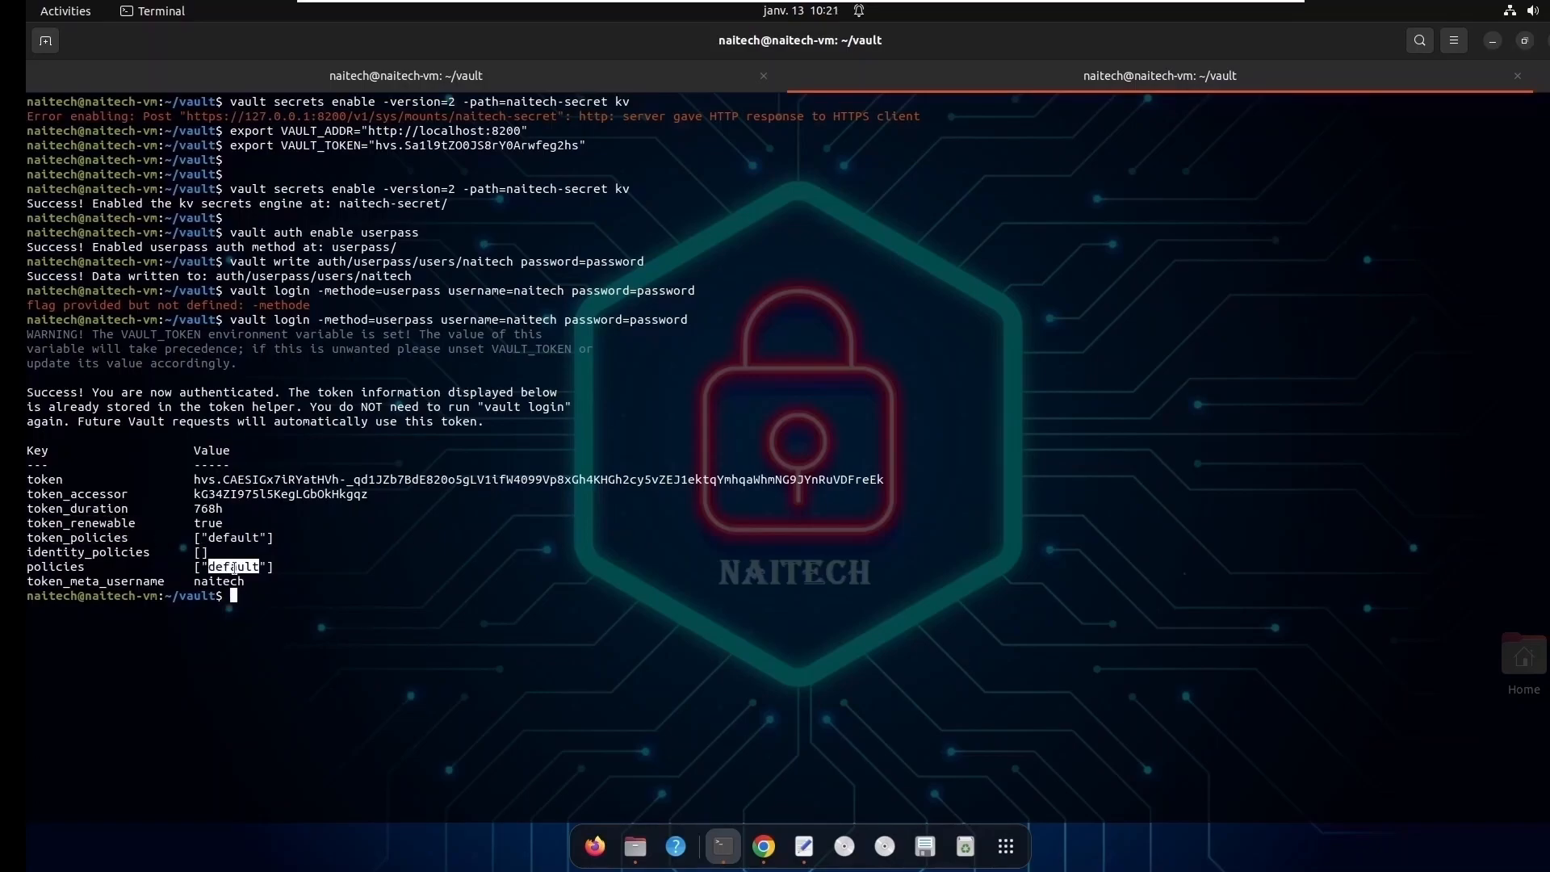
pyautogui.click(107, 580)
pyautogui.doubleClick(107, 581)
pyautogui.doubleClick(204, 581)
pyautogui.click(224, 597)
# - Copy naitech's full token value from the login output
pyautogui.moveTo(194, 479); pyautogui.dragTo(884, 480)
pyautogui.rightClick(859, 479)
pyautogui.click(896, 500)
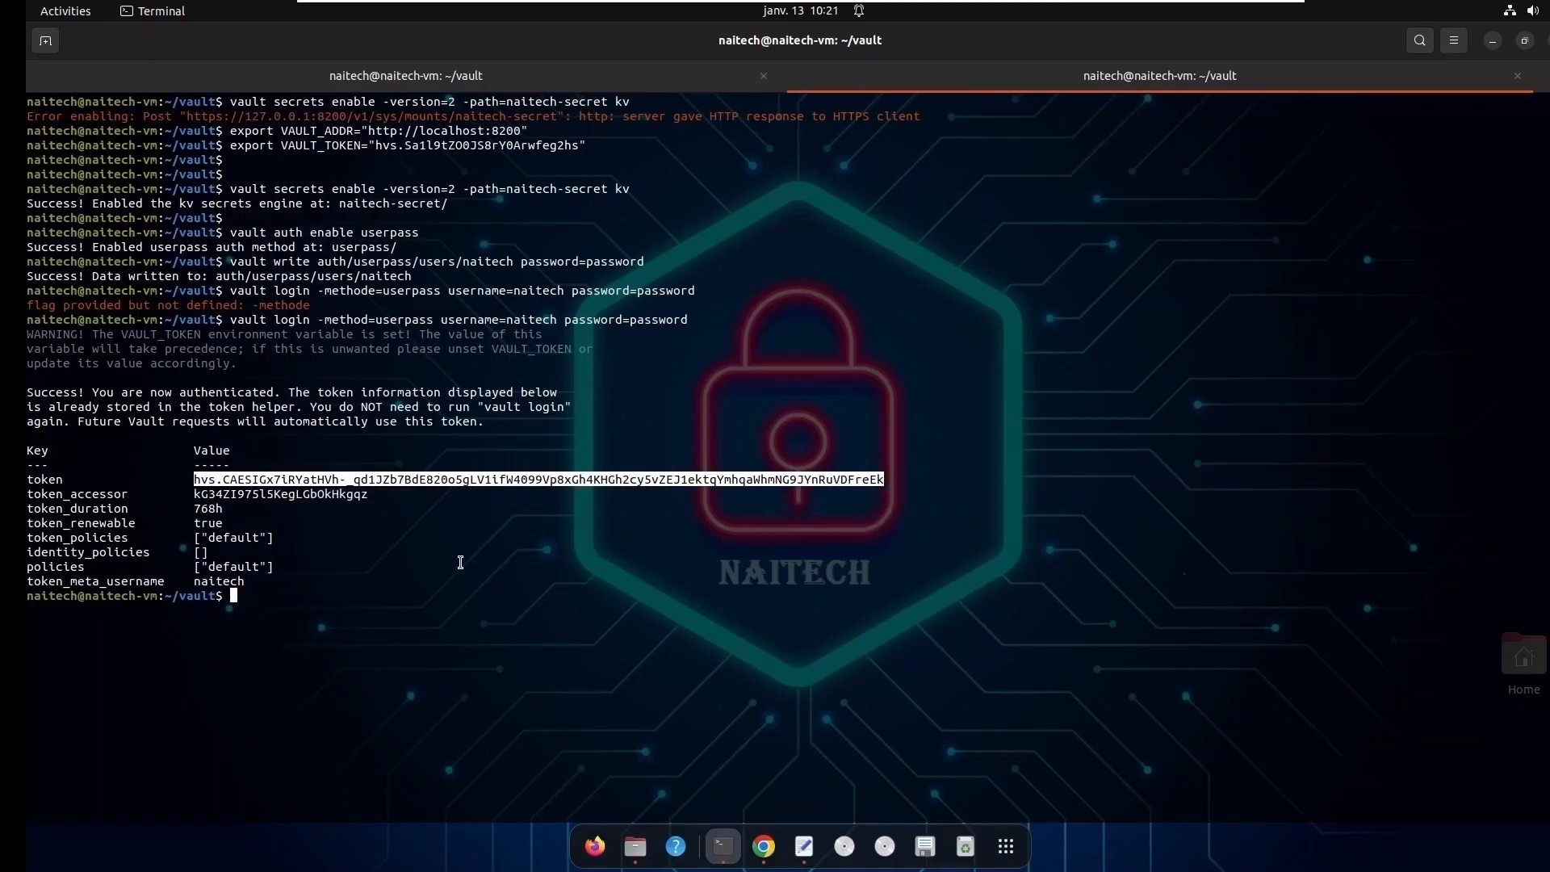
# - Recall the VAULT_TOKEN export command, replace the root token with naitech's copied token, and run it
pyautogui.press('Up')
pyautogui.press('Up')
pyautogui.press('Up')
pyautogui.press('Up')
pyautogui.press('Up')
pyautogui.press('Up')
pyautogui.press('Up')
pyautogui.press('Down')
pyautogui.press('BackSpace')
pyautogui.press('BackSpace')
pyautogui.press('BackSpace')
pyautogui.press('BackSpace')
pyautogui.press('BackSpace')
pyautogui.press('BackSpace')
pyautogui.press('BackSpace')
pyautogui.press('BackSpace')
pyautogui.press('BackSpace')
pyautogui.press('BackSpace')
pyautogui.press('BackSpace')
pyautogui.press('BackSpace')
pyautogui.press('BackSpace')
pyautogui.press('BackSpace')
pyautogui.press('BackSpace')
pyautogui.press('BackSpace')
pyautogui.press('BackSpace')
pyautogui.press('BackSpace')
pyautogui.press('BackSpace')
pyautogui.press('BackSpace')
pyautogui.press('BackSpace')
pyautogui.press('BackSpace')
pyautogui.press('BackSpace')
pyautogui.press('BackSpace')
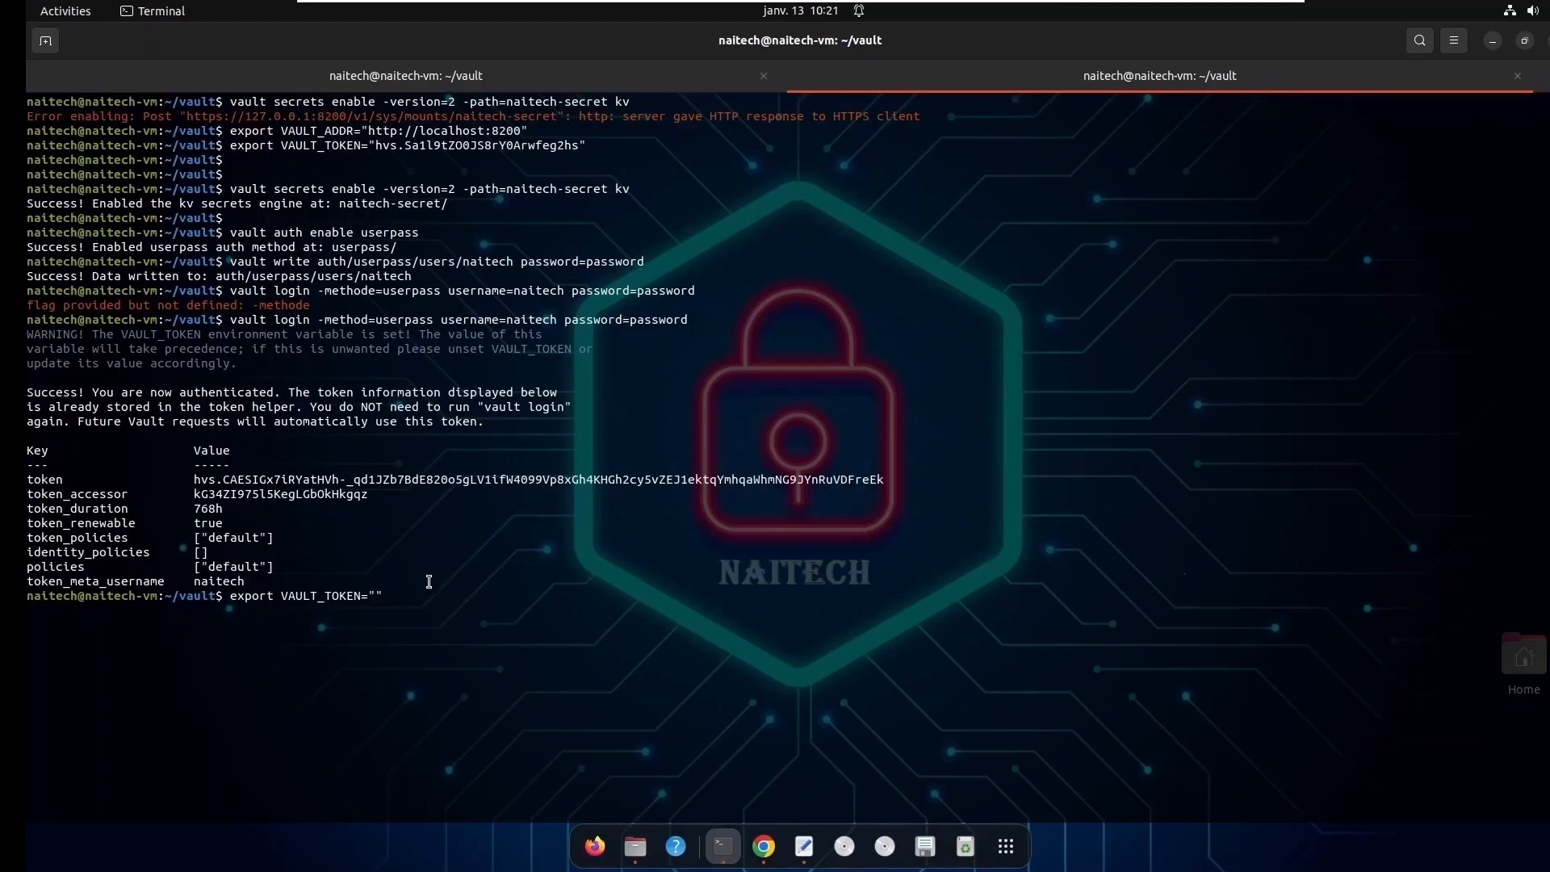
pyautogui.rightClick(376, 596)
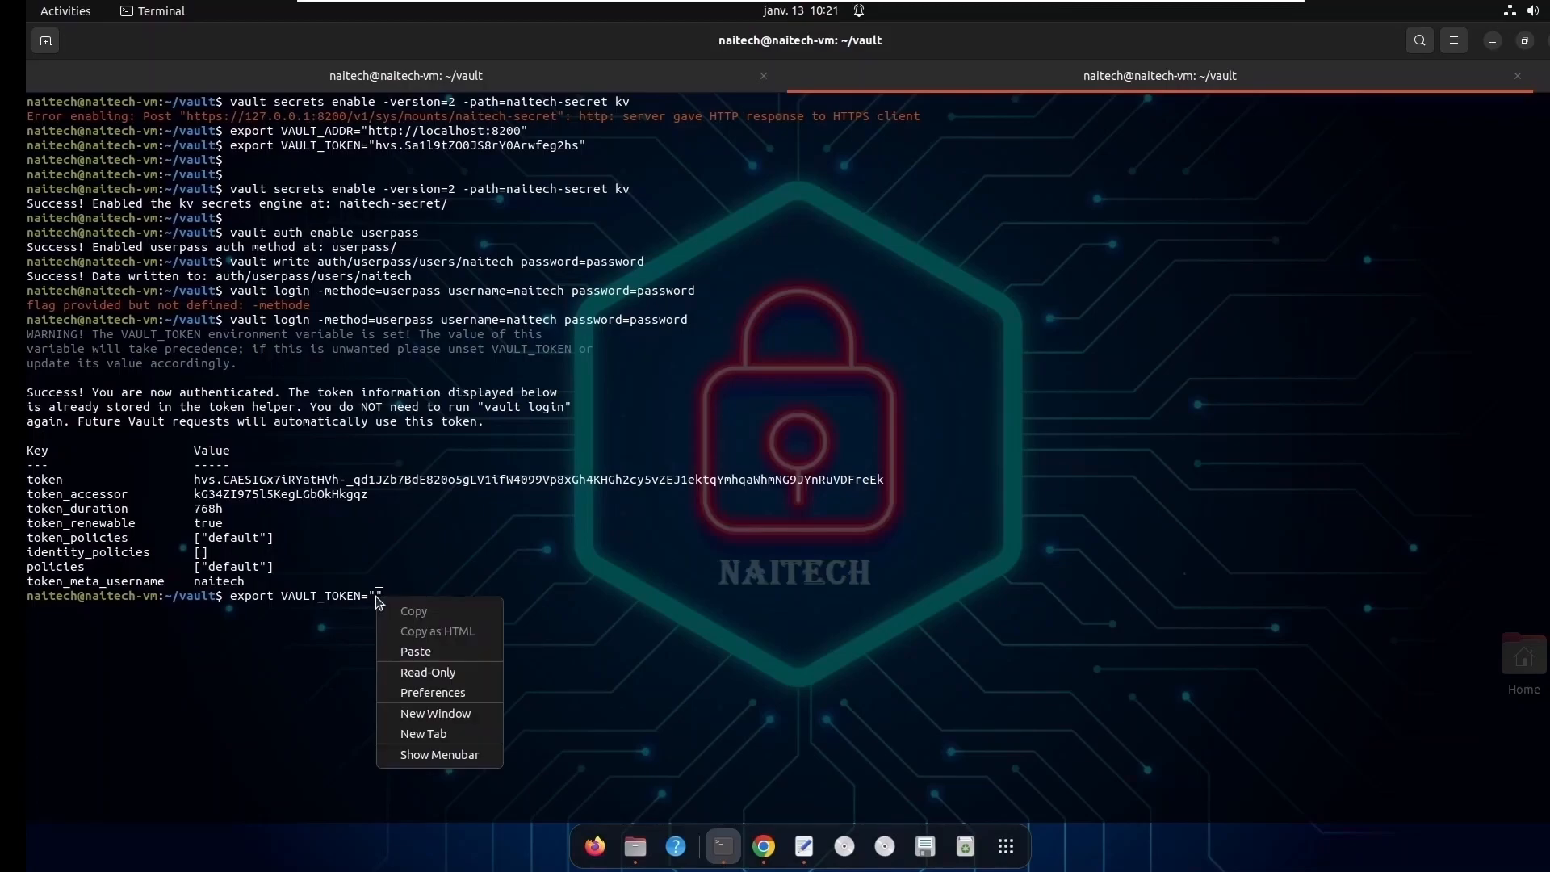
pyautogui.click(431, 647)
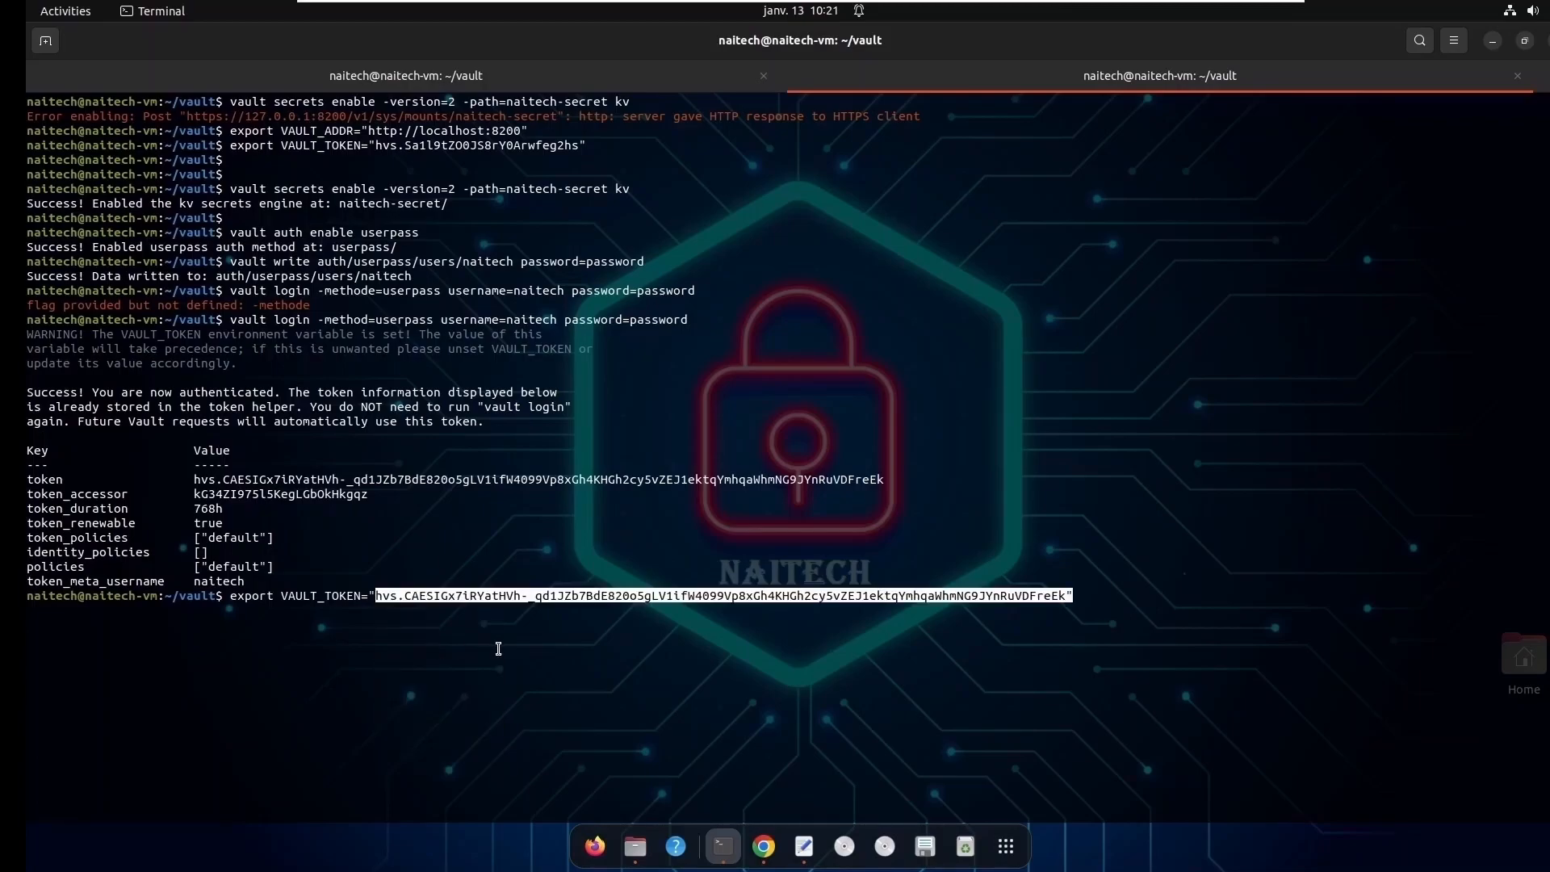
pyautogui.press('Return')
pyautogui.press('Return')
pyautogui.press('Return')
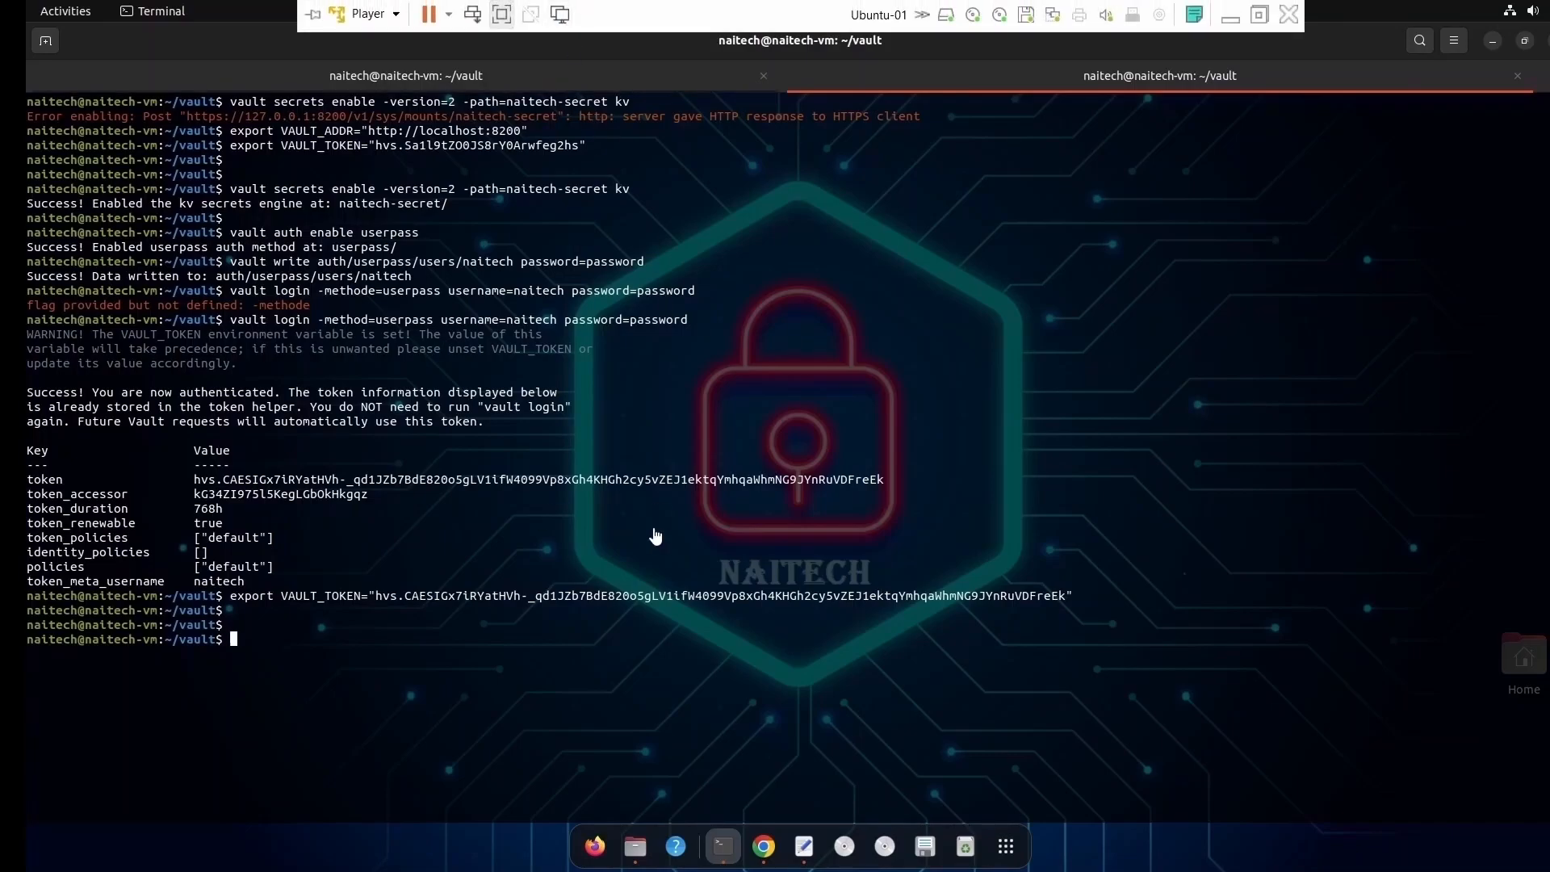
# - Try to store a card-service secret in the naitech-secret mount with vault kv put, using login=admin and a password value
pyautogui.write('vau')
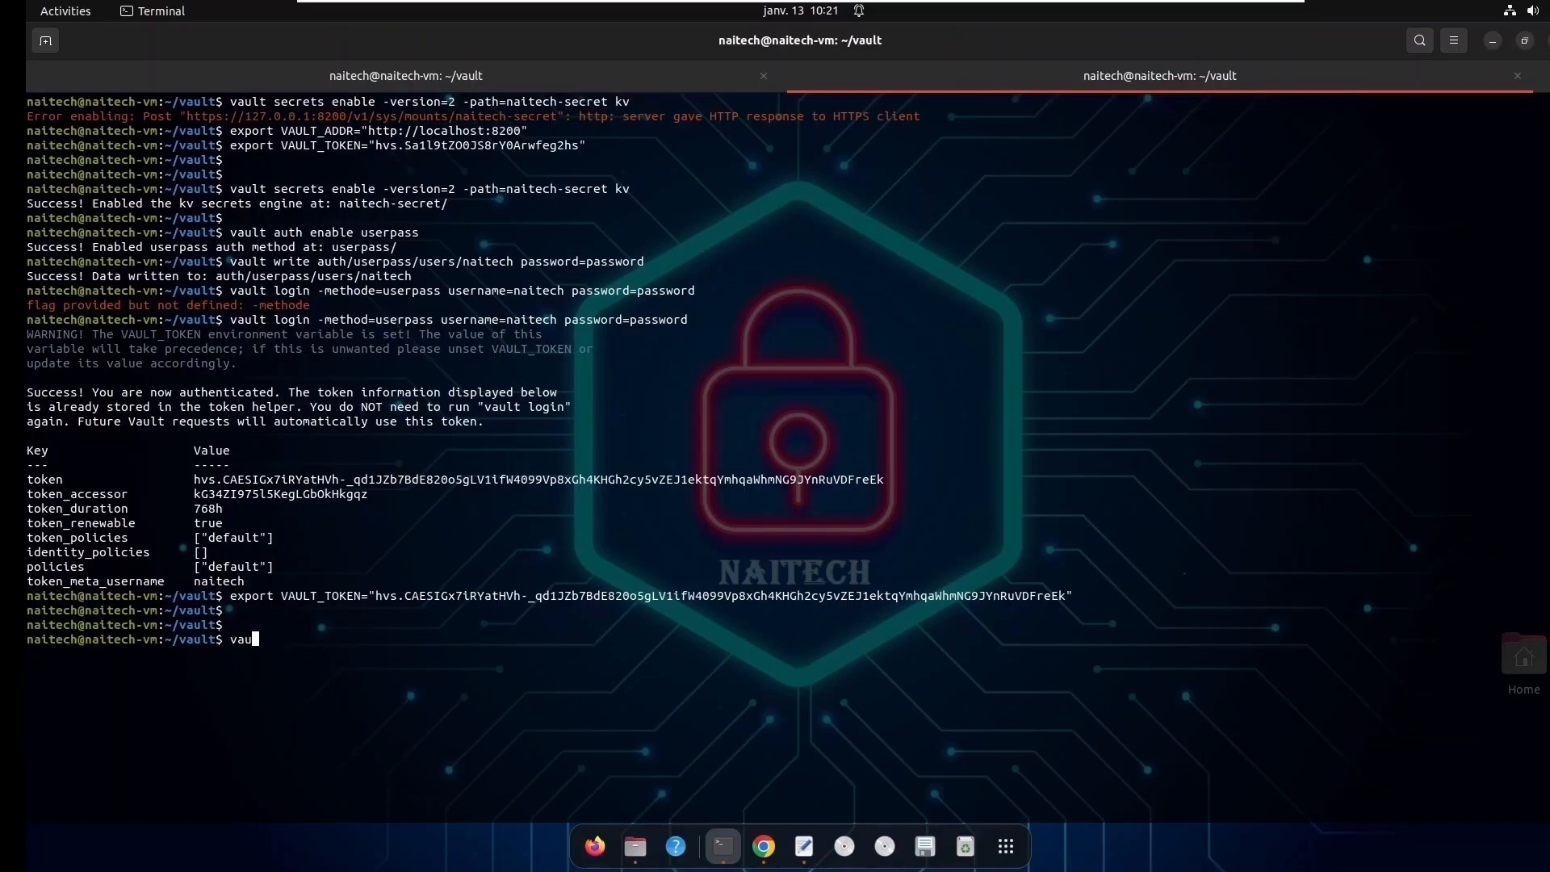
pyautogui.write('lt kv put -mount=naitech-secret card-se')
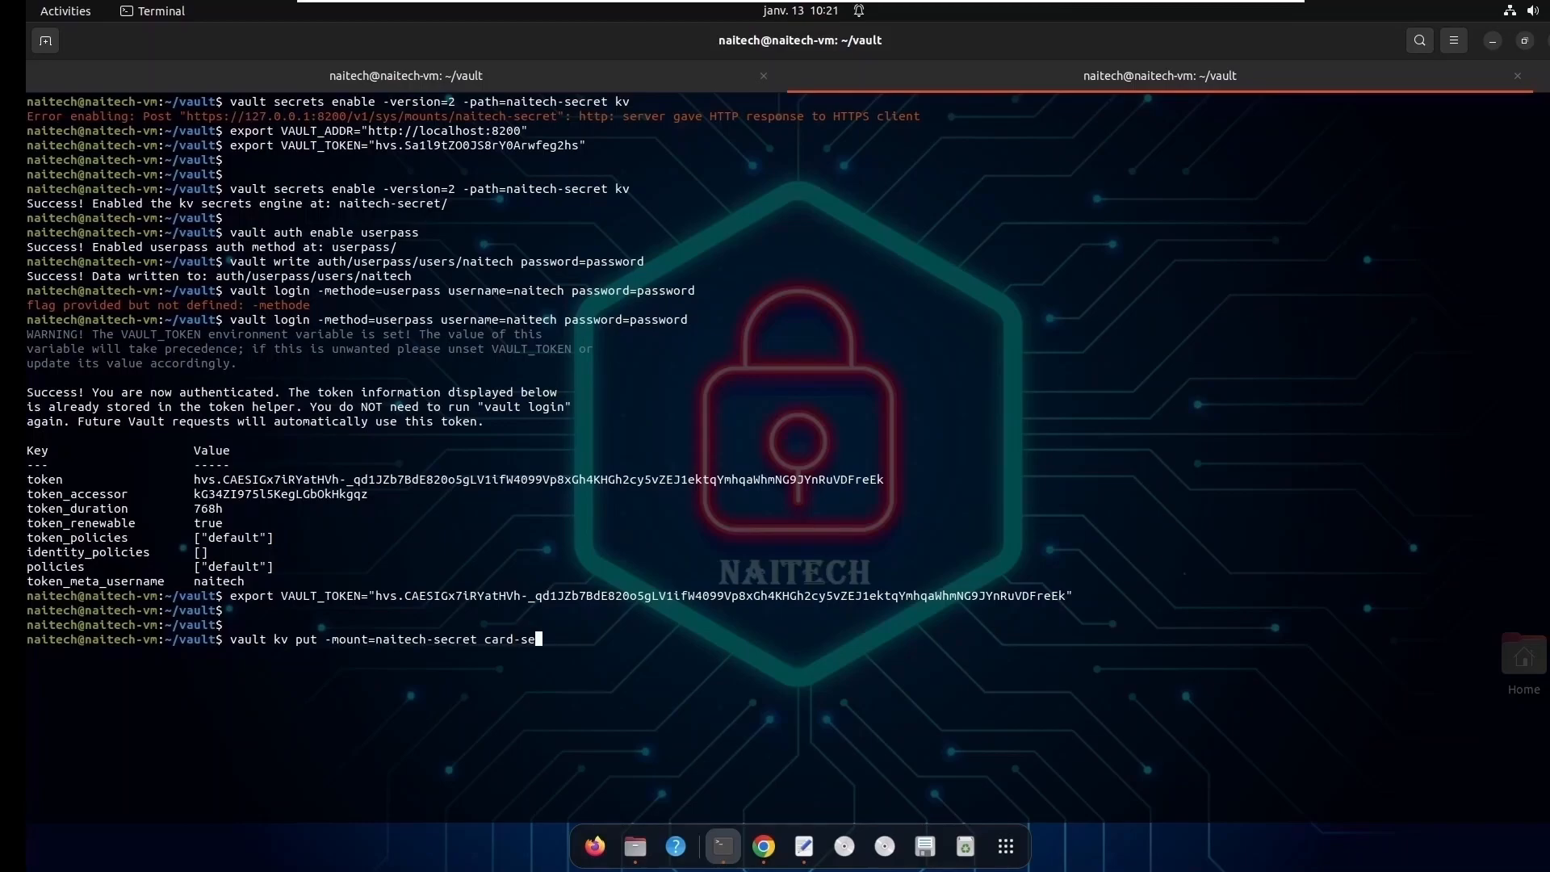
pyautogui.write('rvice login')
pyautogui.write('=admin password=admin')
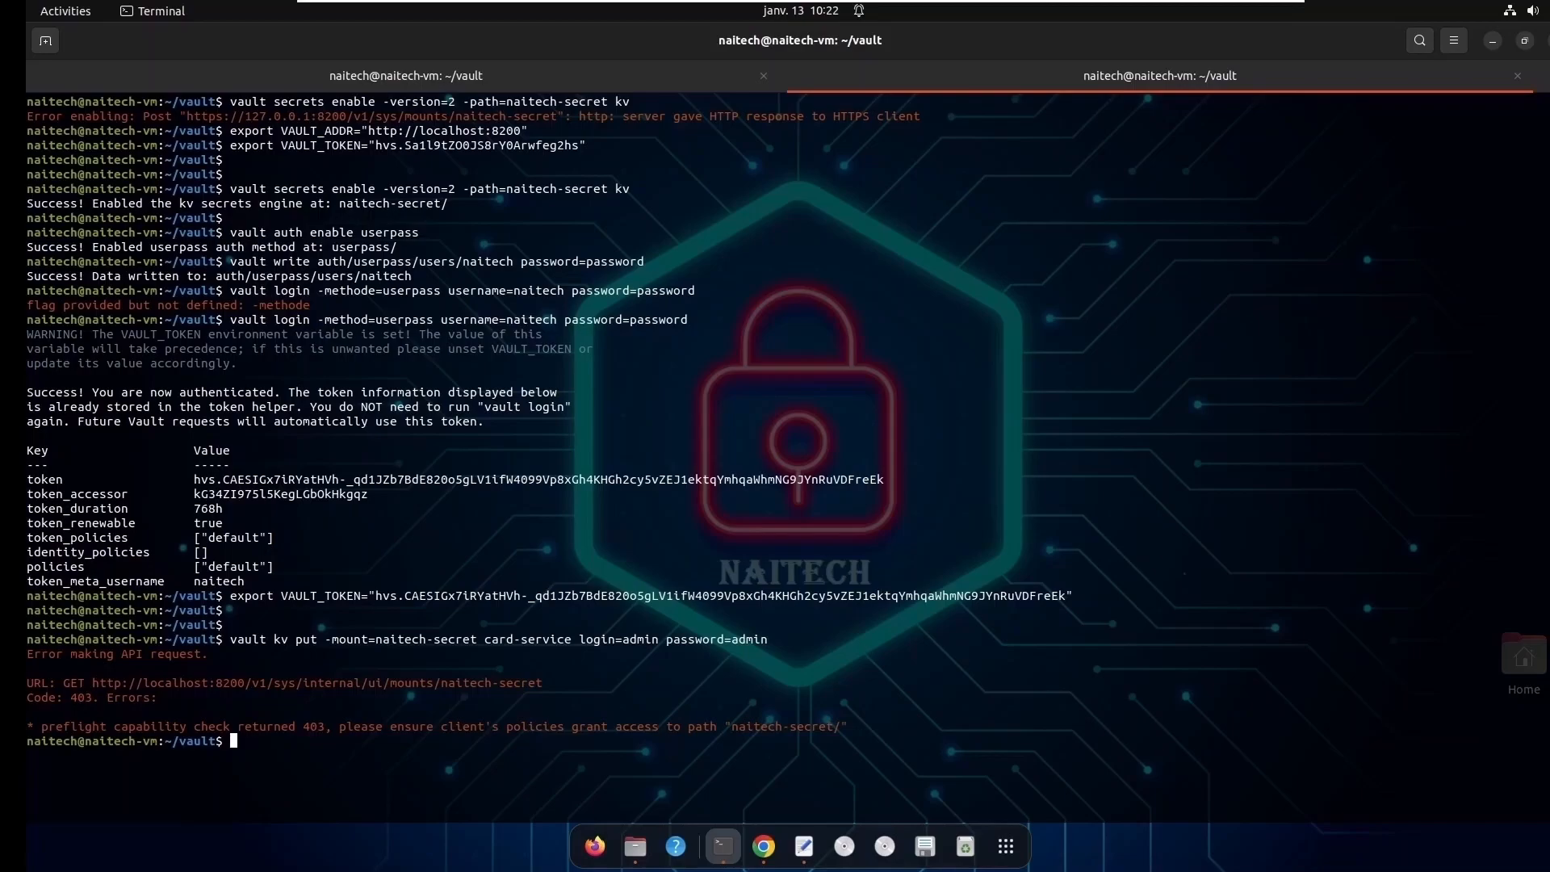
# - Review the command's error output and check the secrets engines listed for the signed-in user in Chrome
pyautogui.doubleClick(311, 726)
pyautogui.click(764, 847)
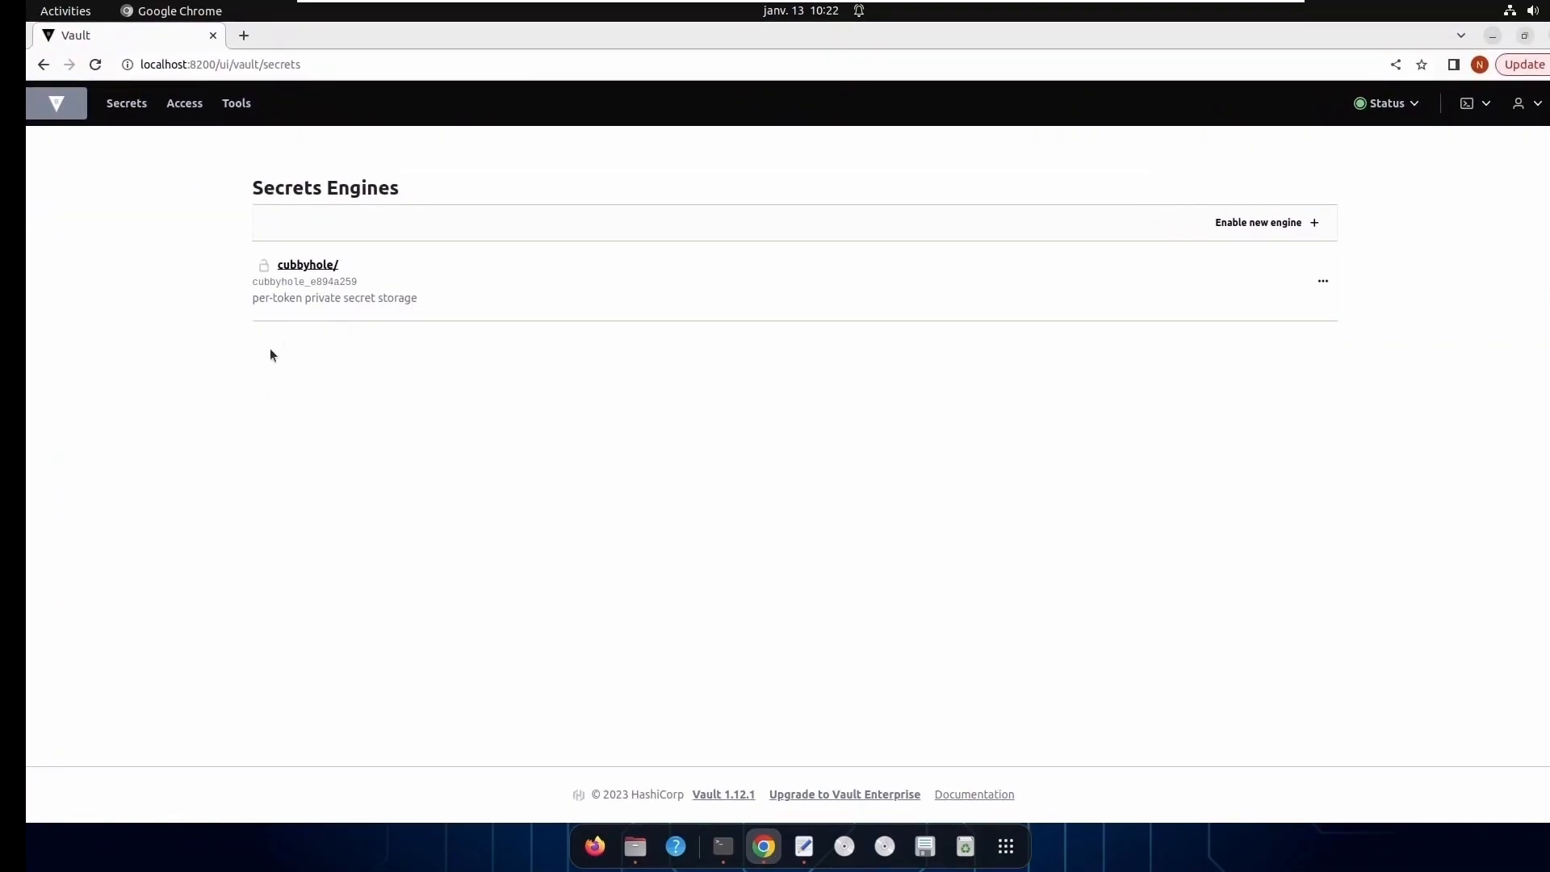
pyautogui.click(1493, 37)
# - Clear the terminal and open a new file named kvp.hcl in vim
pyautogui.write('clear')
pyautogui.press('Return')
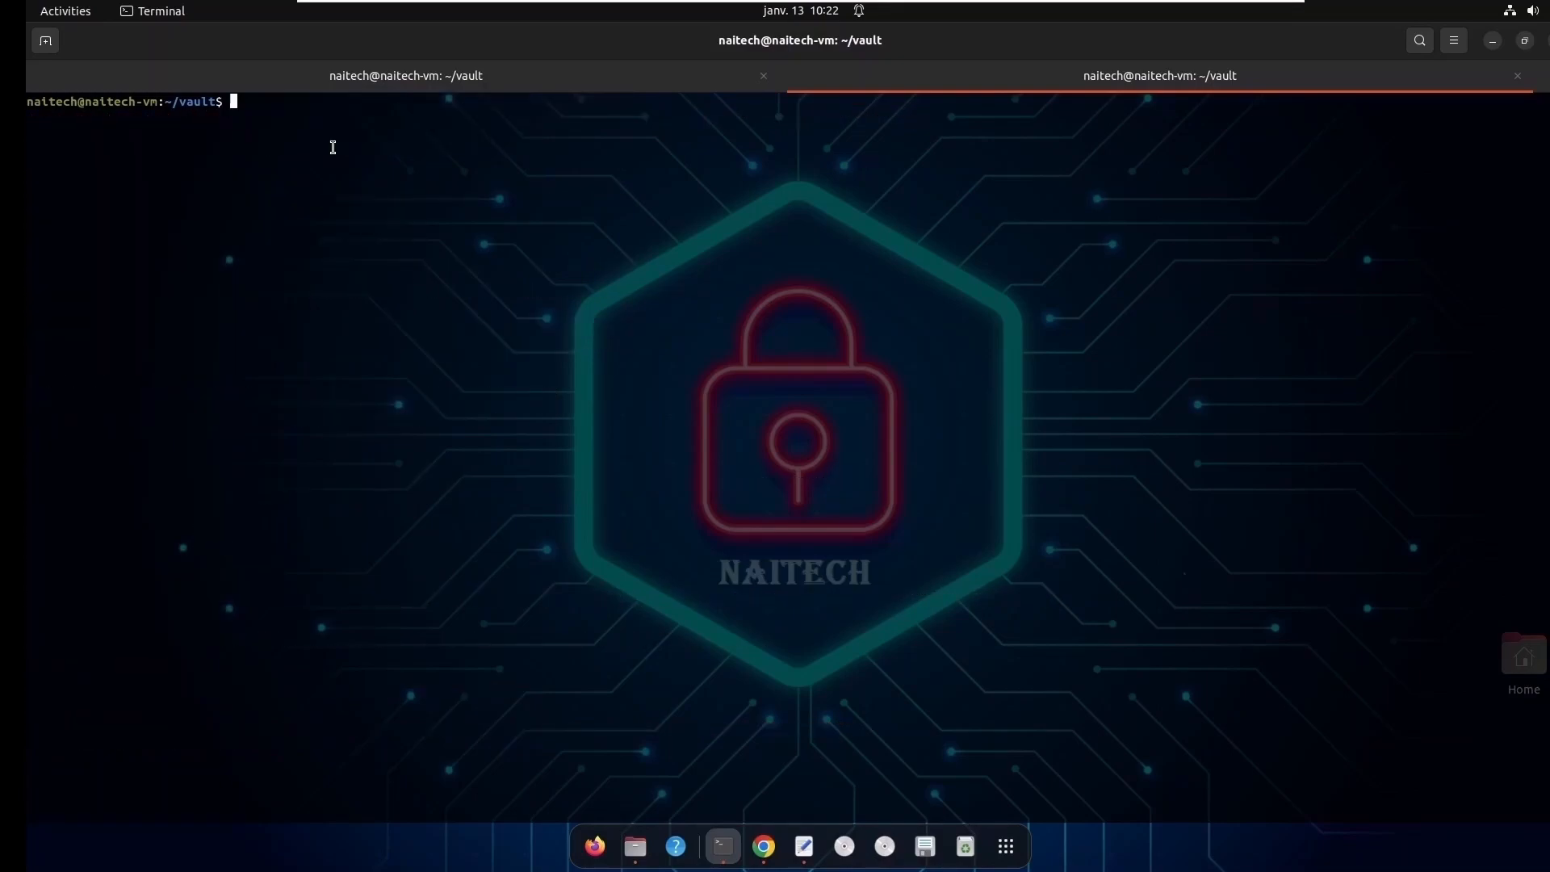
pyautogui.write('vim')
pyautogui.write(' kvp')
pyautogui.write('.')
pyautogui.write('hck')
pyautogui.write('l')
pyautogui.press('Return')
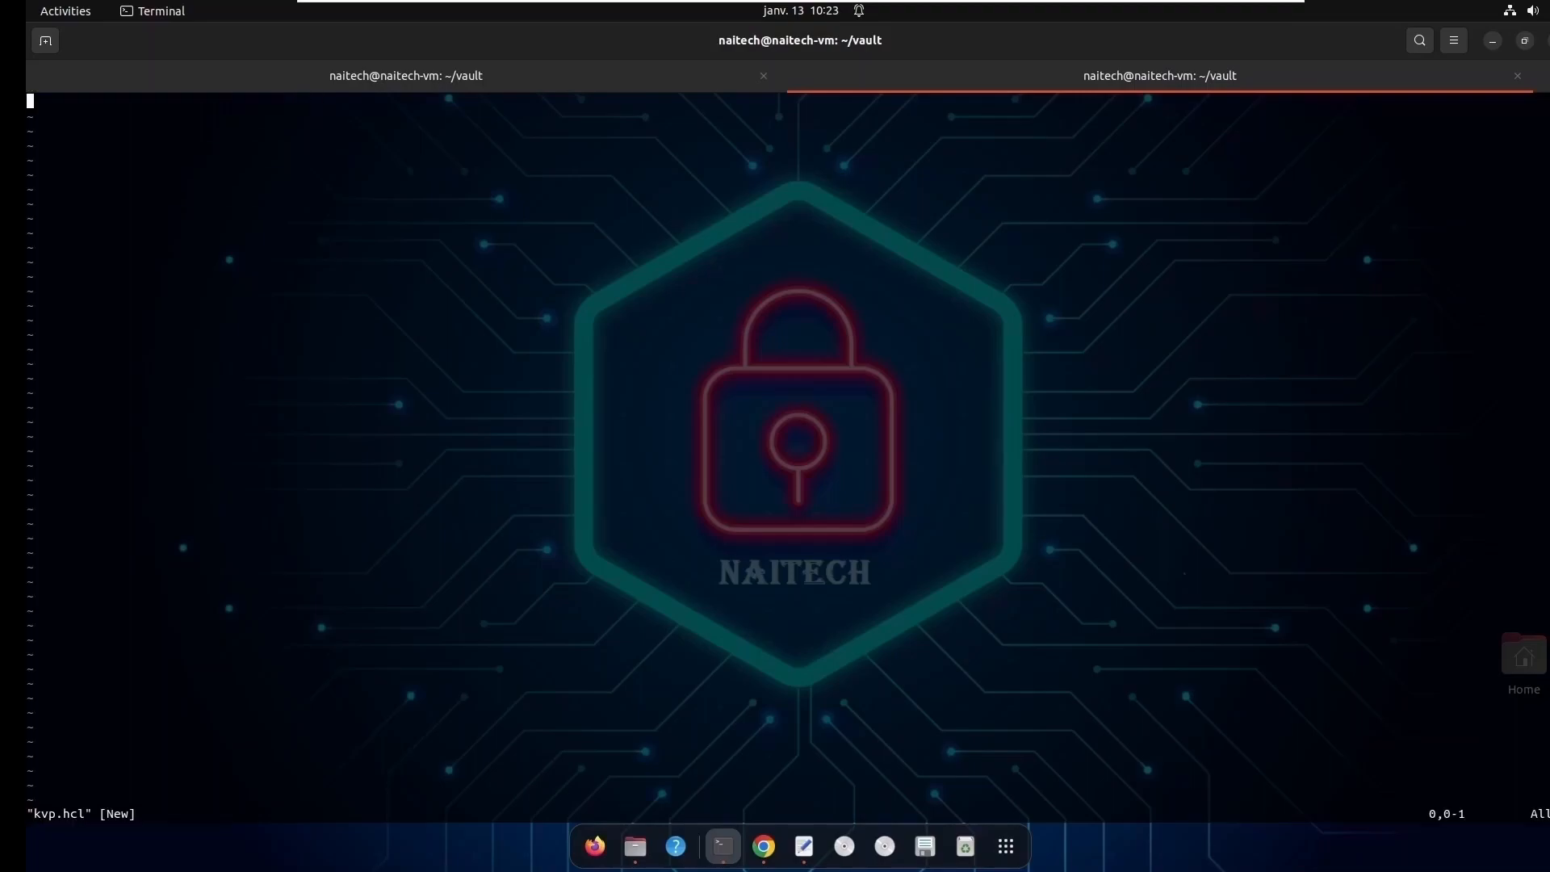
# - Paste the policy granting create, read, update, delete, list and patch on "naitech-secret/*" into kvp.hcl
pyautogui.rightClick(153, 143)
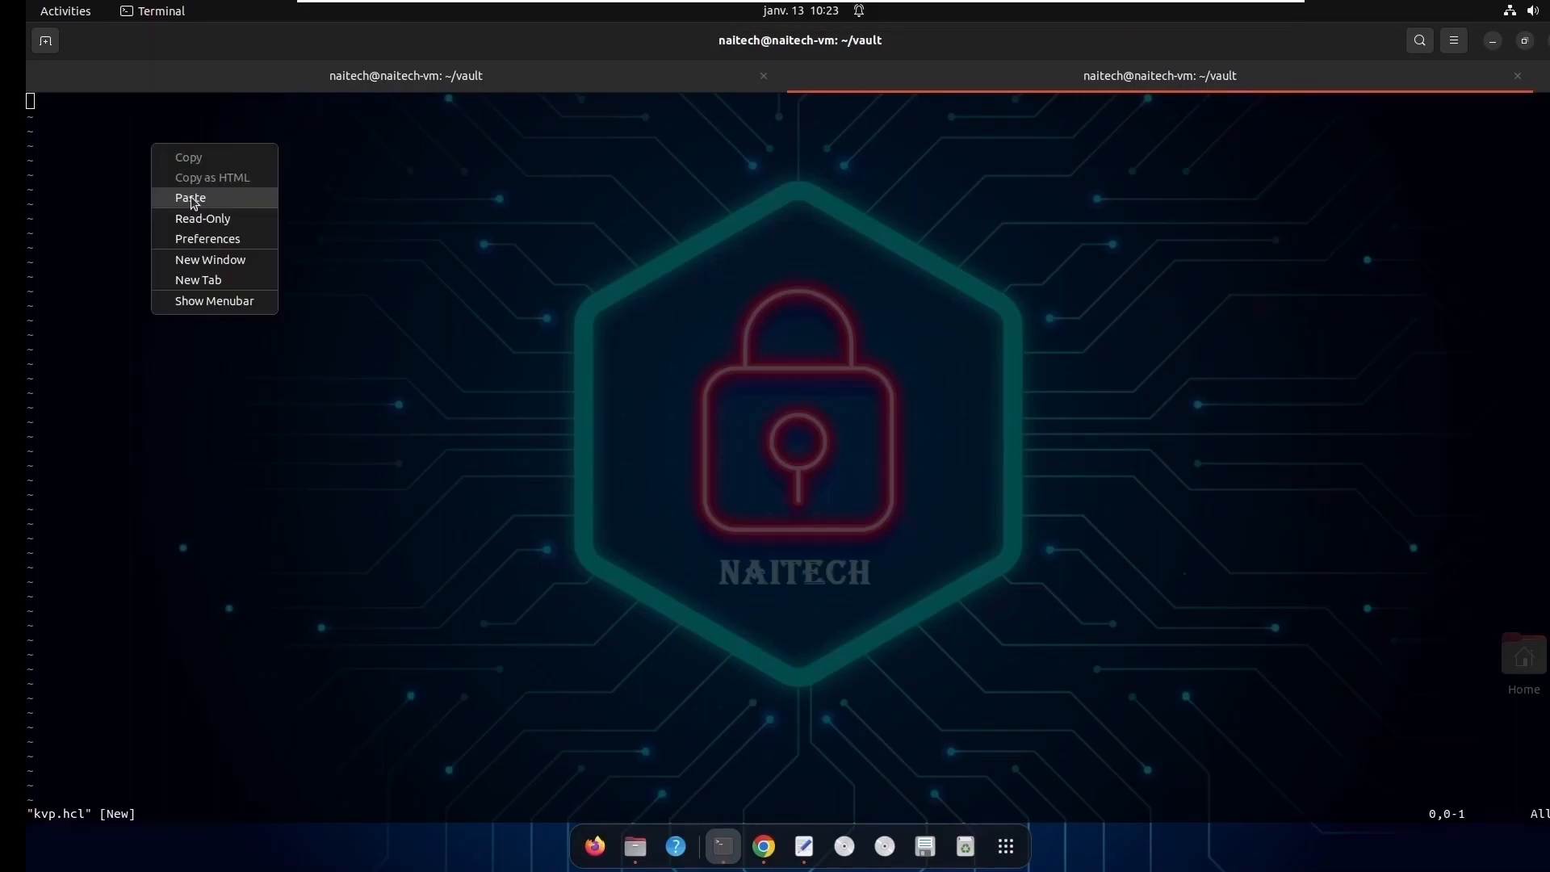
pyautogui.click(191, 197)
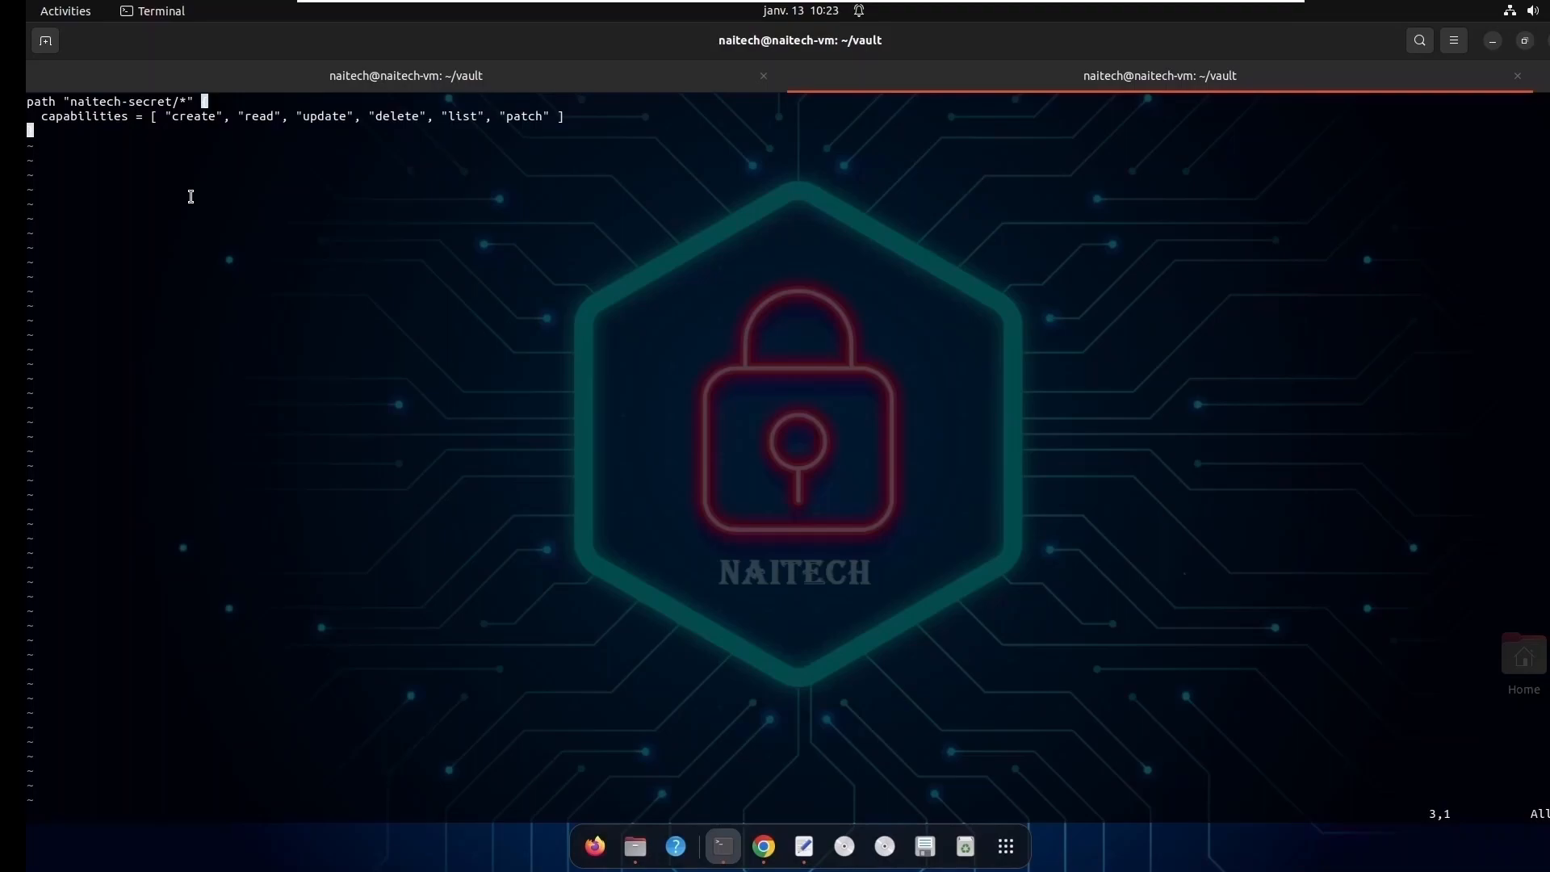
# - Review the policy's path and each of its listed capabilities in kvp.hcl
pyautogui.doubleClick(49, 103)
pyautogui.doubleClick(86, 103)
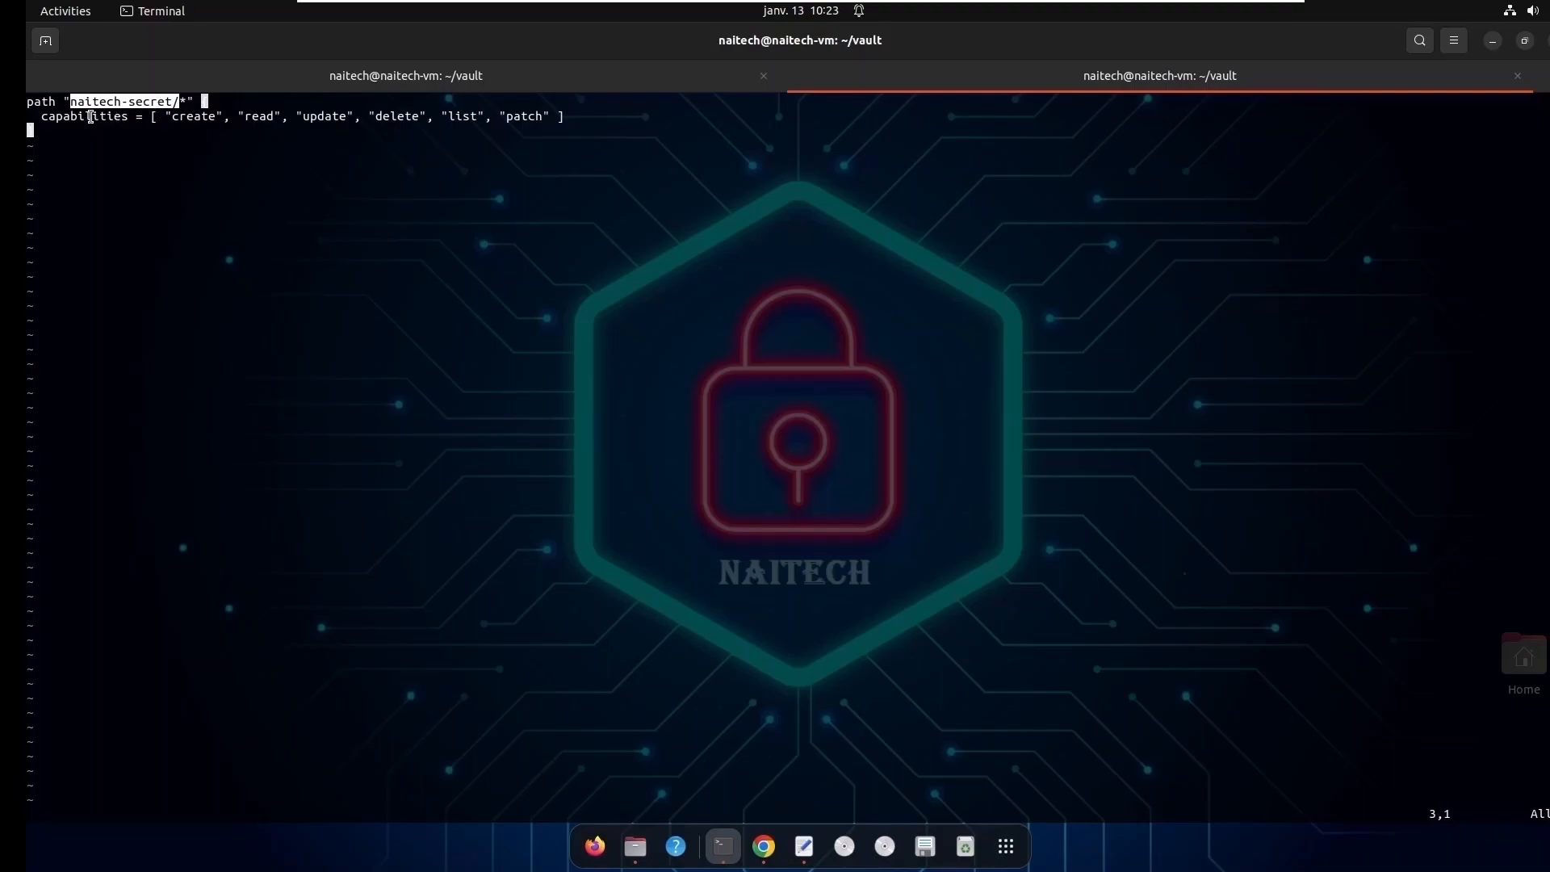
pyautogui.doubleClick(91, 116)
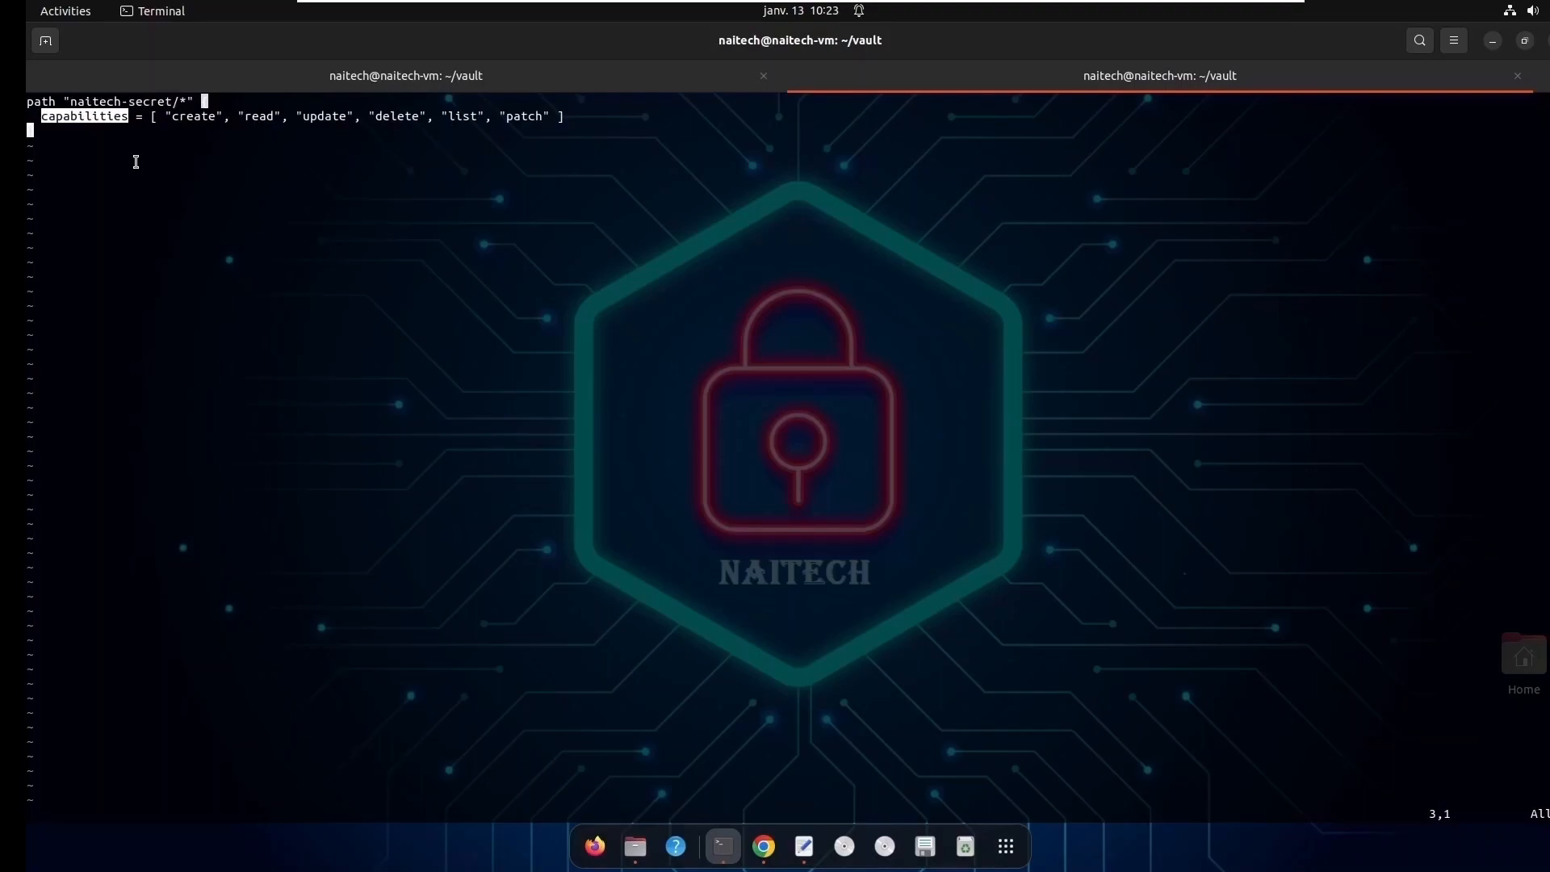
pyautogui.doubleClick(194, 116)
pyautogui.doubleClick(270, 117)
pyautogui.doubleClick(319, 117)
pyautogui.doubleClick(384, 121)
pyautogui.click(466, 115)
pyautogui.doubleClick(465, 114)
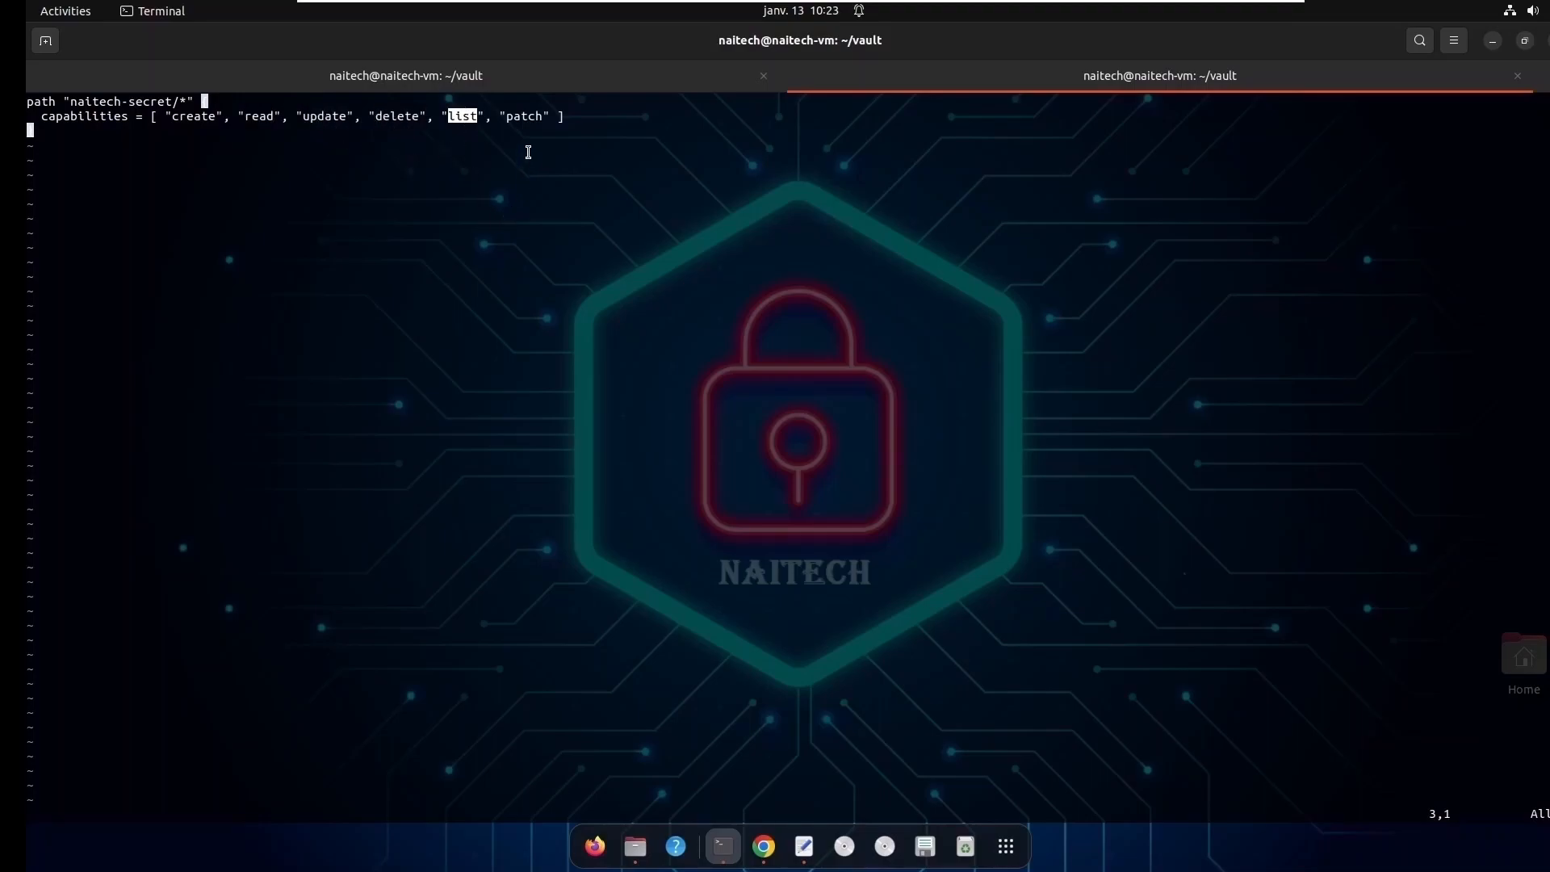
pyautogui.doubleClick(523, 116)
# - Save the kvp.hcl policy file and quit vim
pyautogui.write(':waq:')
pyautogui.press('Return')
# - List the vault directory's files and print the contents of kvp.hcl to check the policy
pyautogui.press('Return')
pyautogui.press('Return')
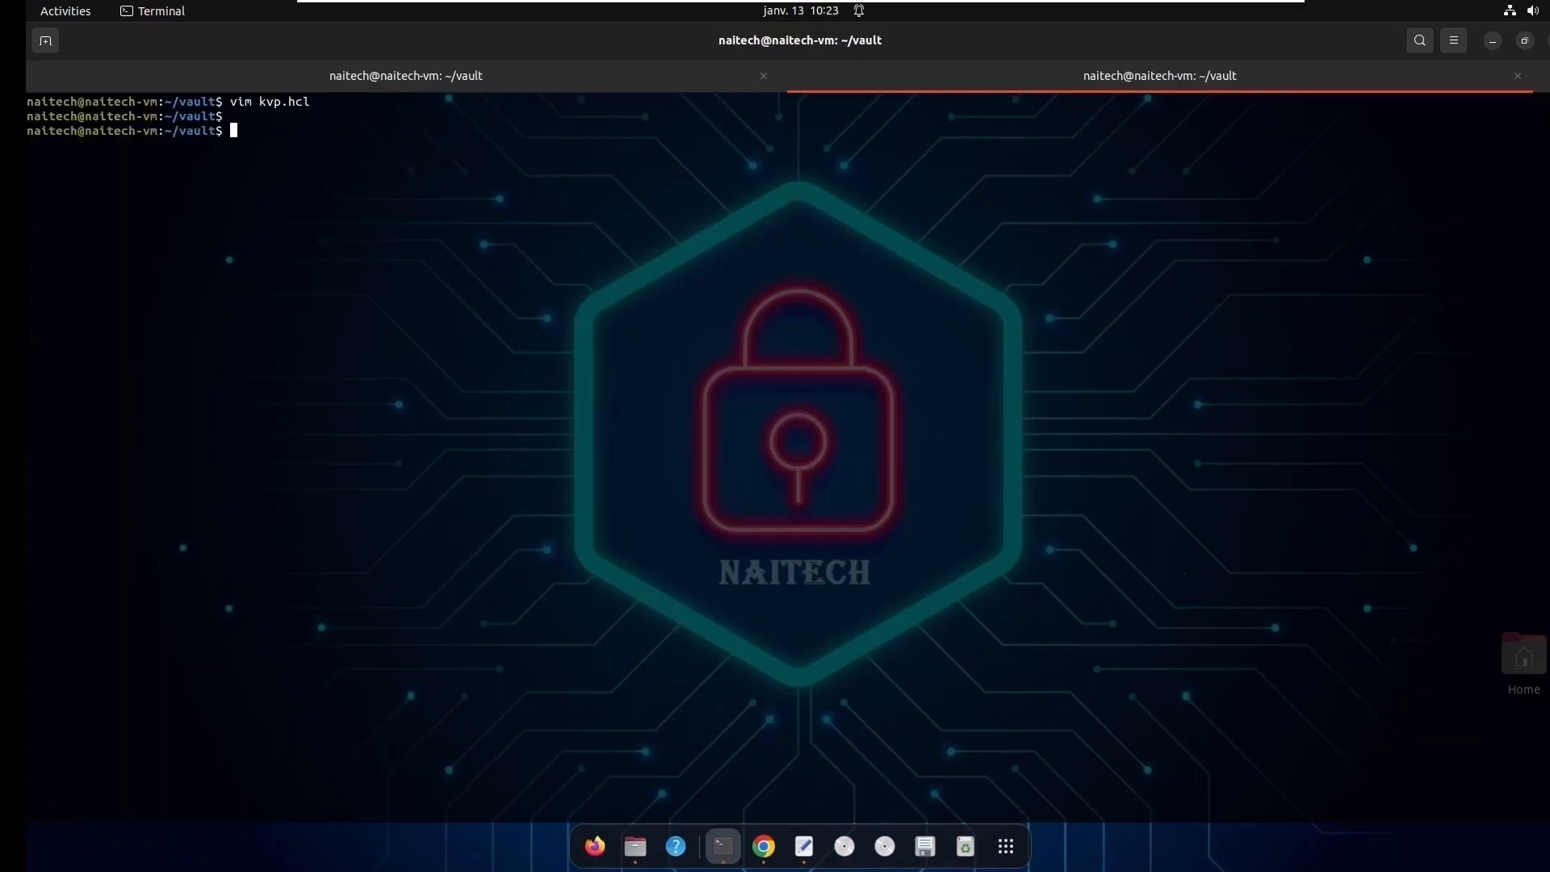
pyautogui.write('ll')
pyautogui.press('Return')
pyautogui.write('cat')
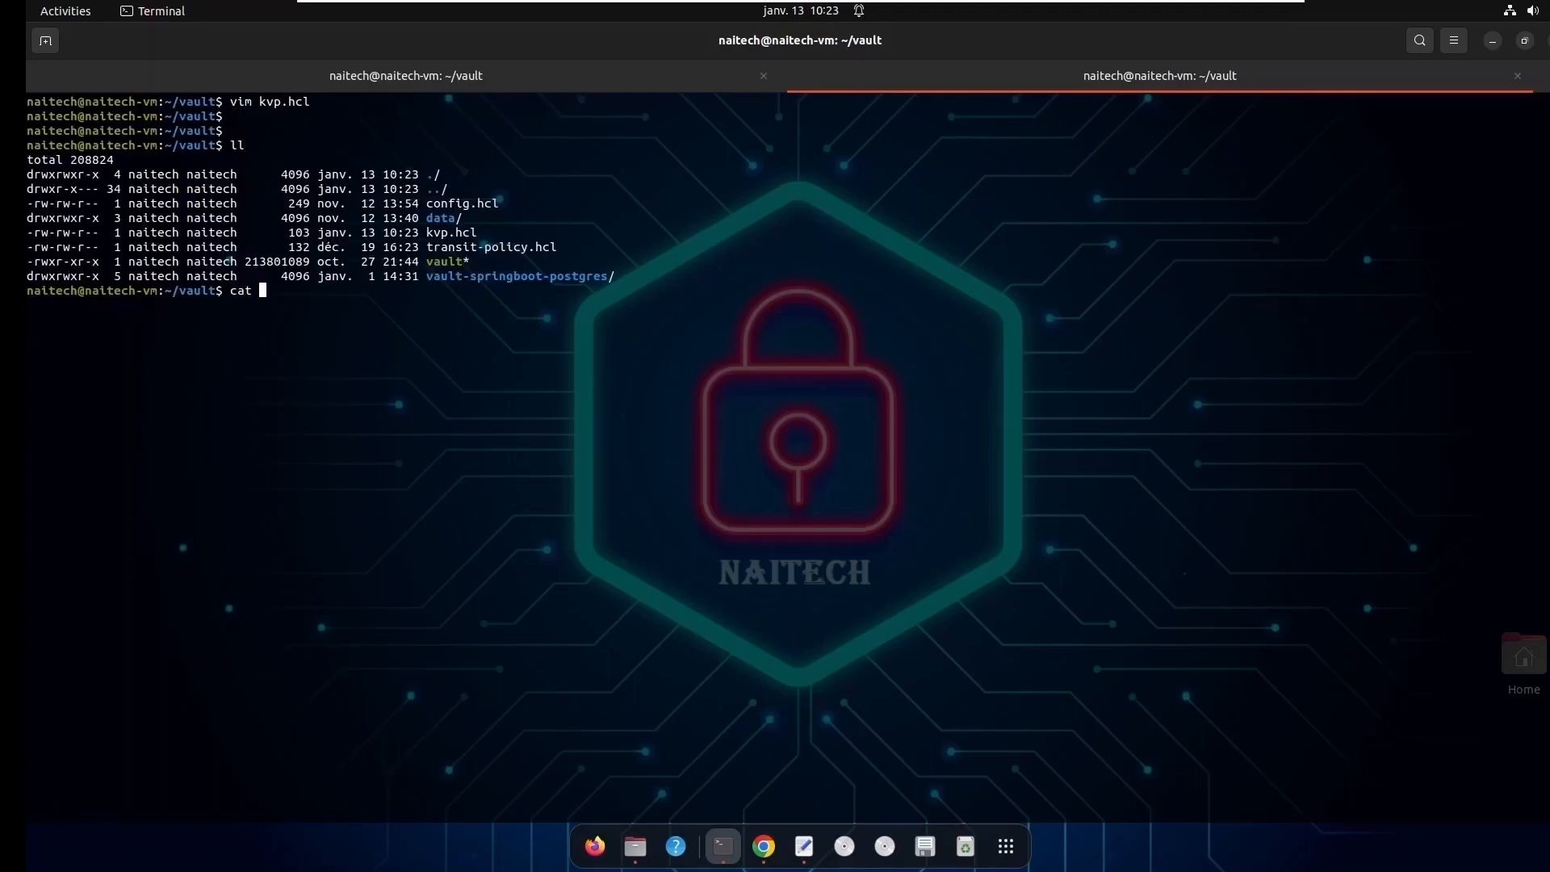
pyautogui.doubleClick(451, 232)
pyautogui.rightClick(449, 232)
pyautogui.click(477, 242)
pyautogui.rightClick(393, 316)
pyautogui.click(433, 370)
pyautogui.press('Return')
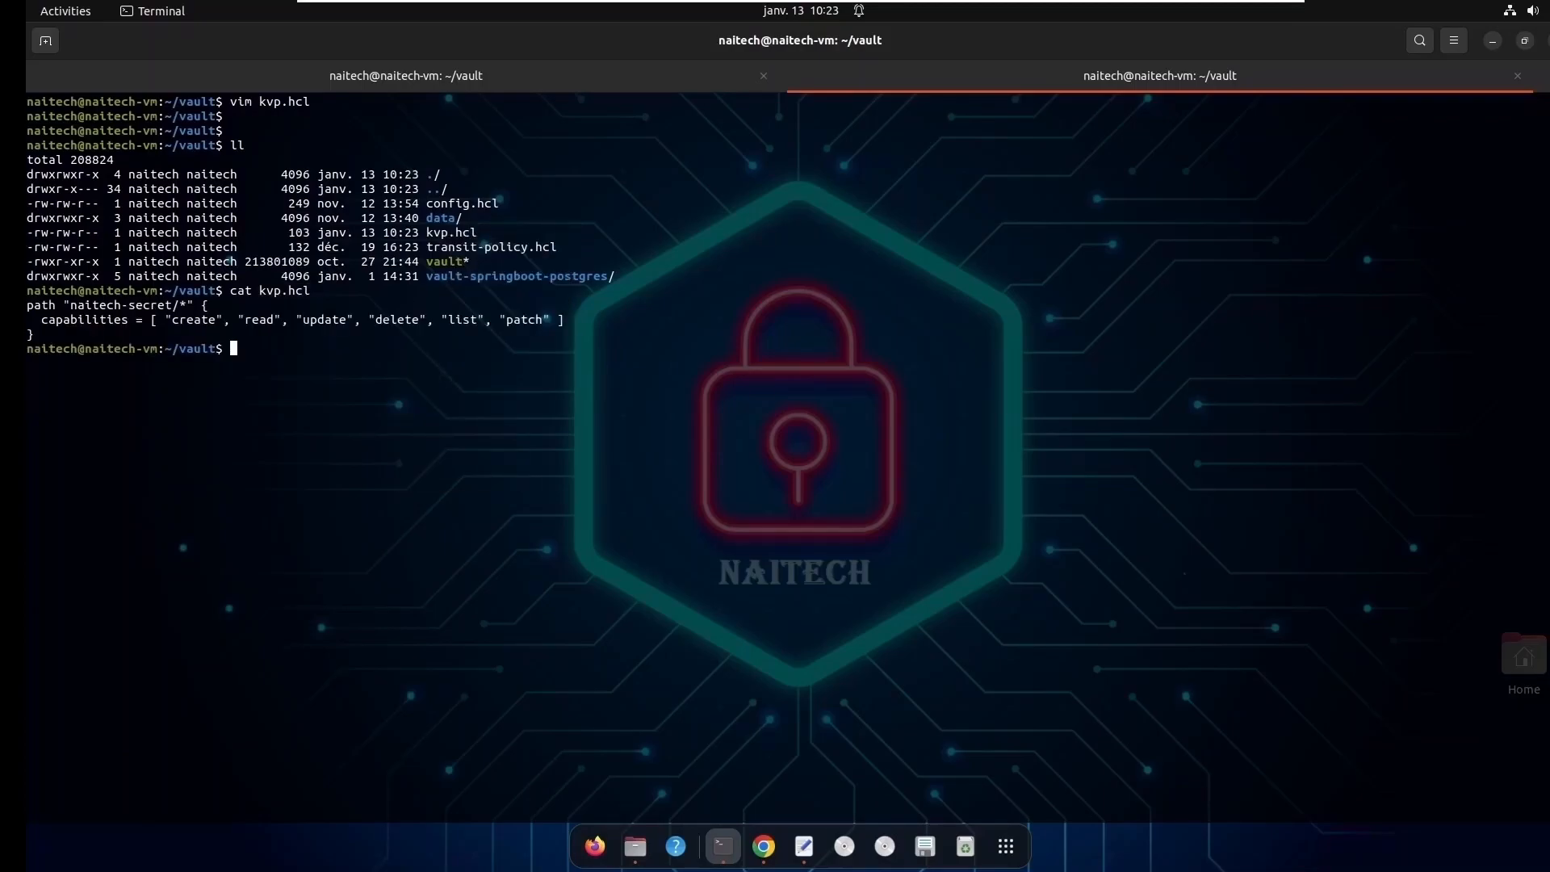
pyautogui.doubleClick(97, 305)
pyautogui.click(279, 343)
# - Clear the terminal and try to upload kvp.hcl as a policy named kvp with vault policy write
pyautogui.write('clear')
pyautogui.press('Return')
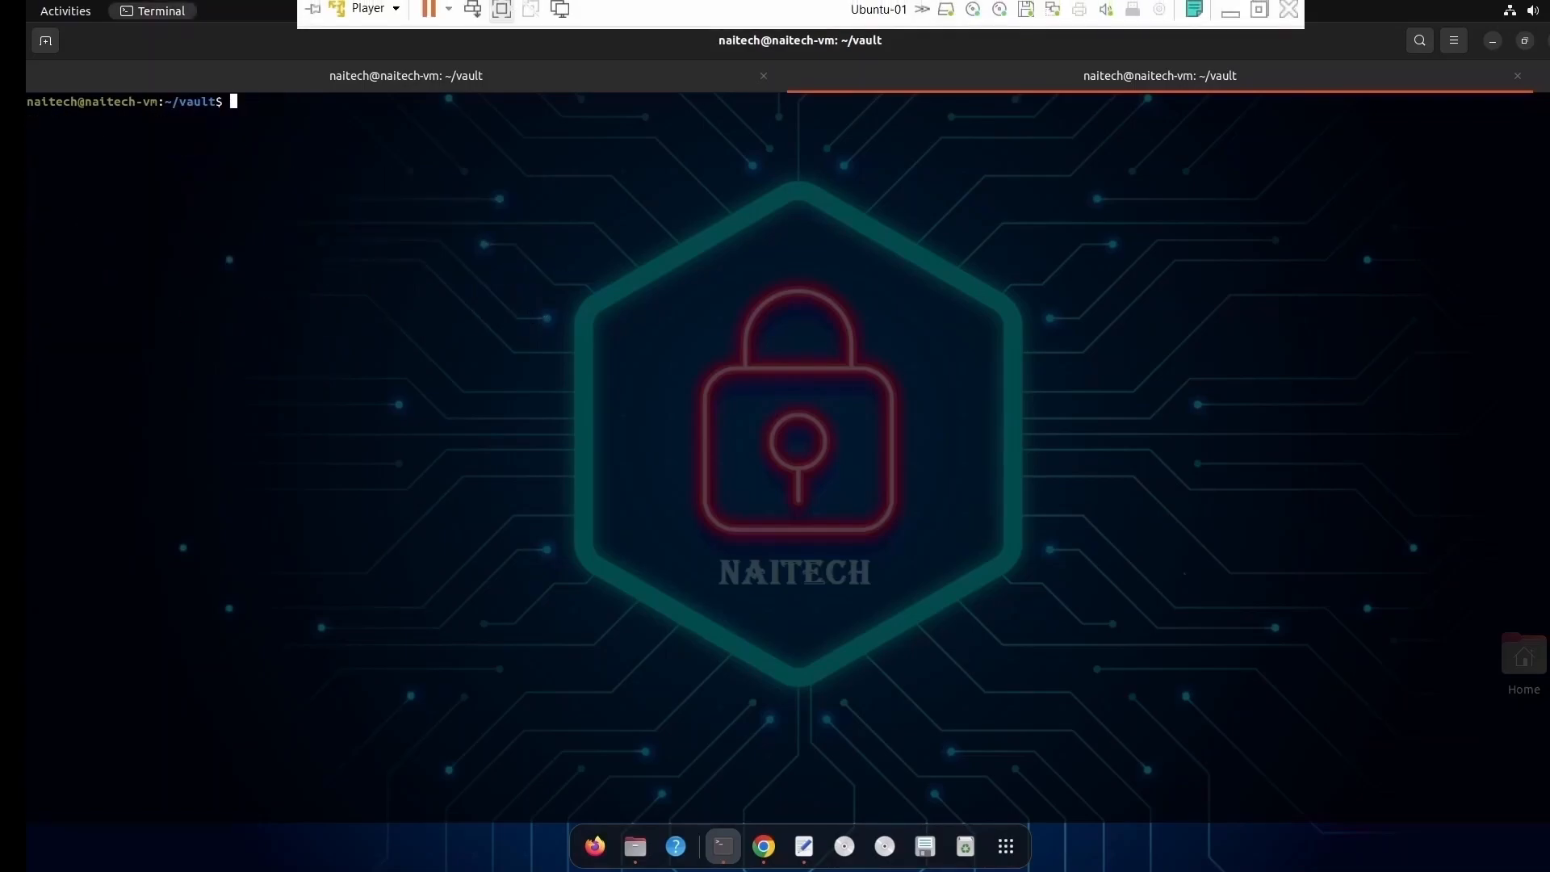
pyautogui.write('vault')
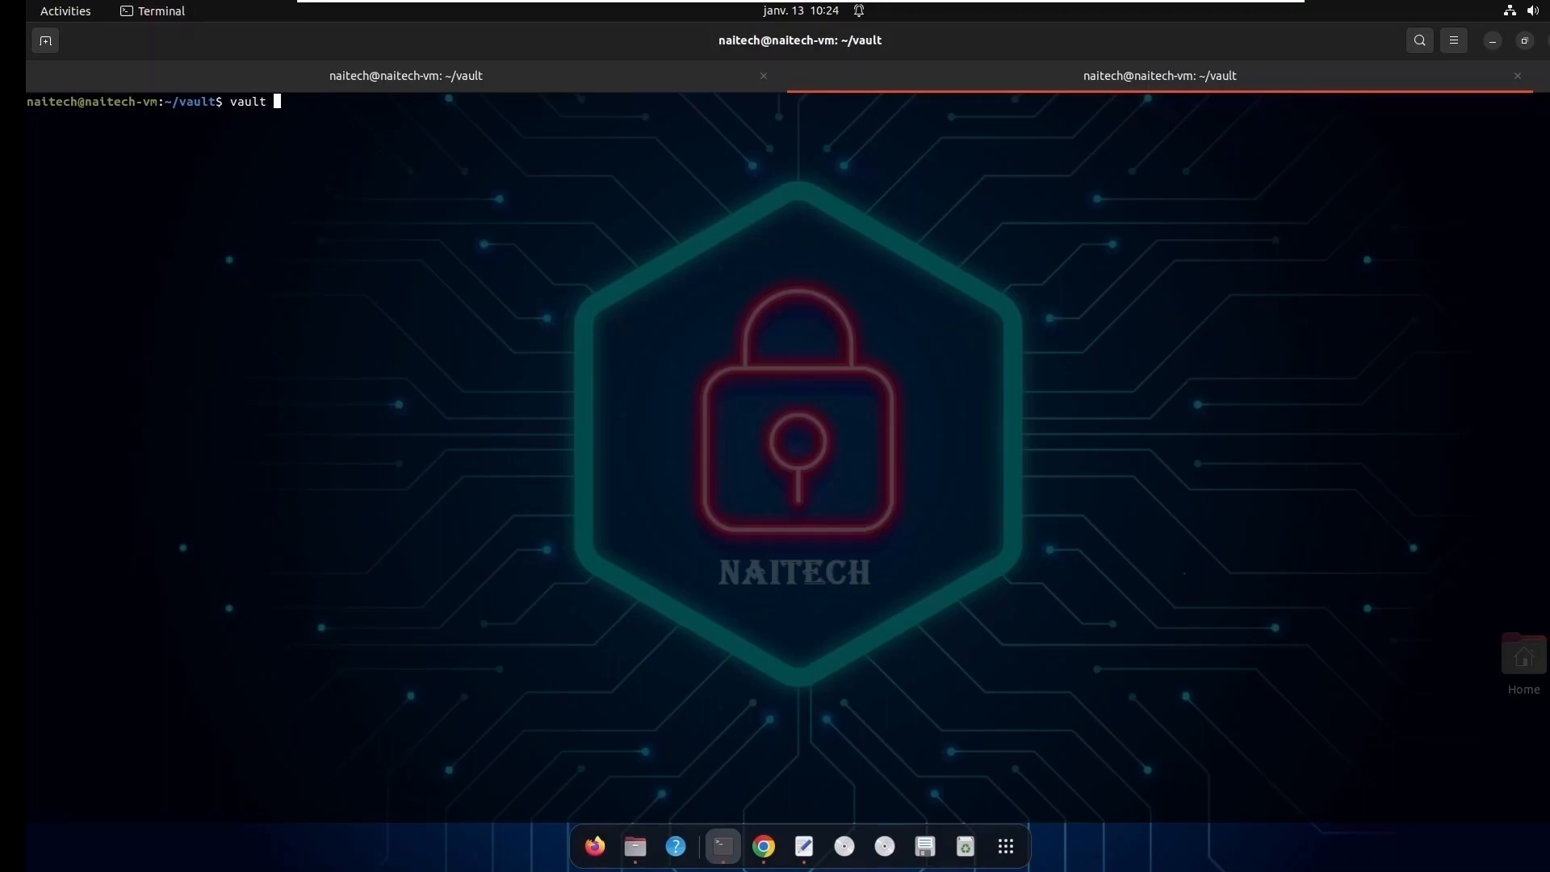
pyautogui.write(' policy write kvp kvp.hcl')
pyautogui.press('Return')
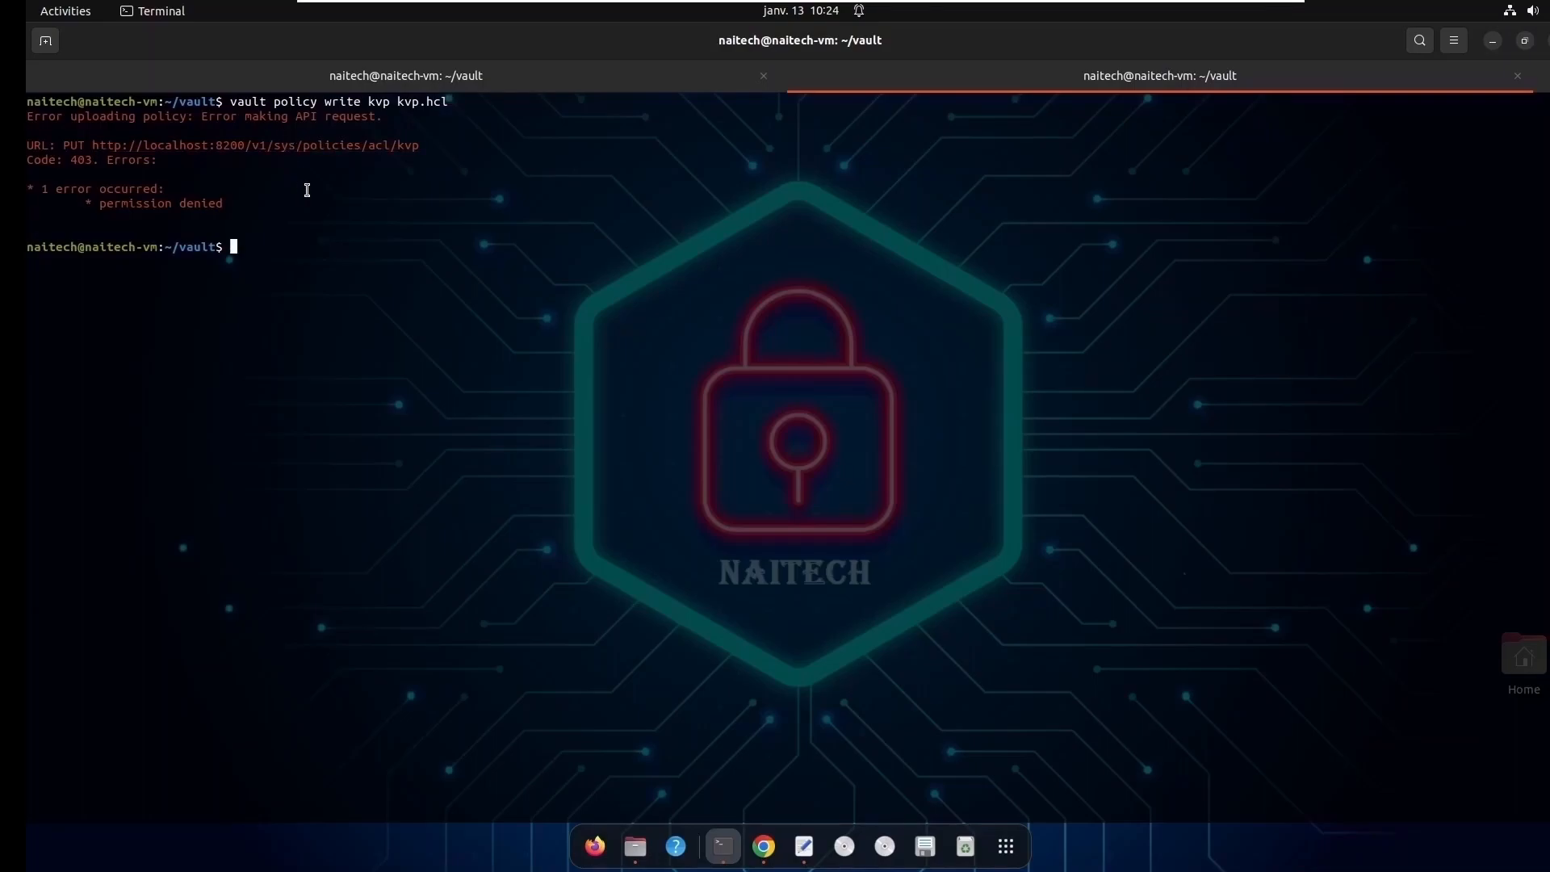
# - Recall the earlier export command that sets VAULT_TOKEN to the root token and run it again
pyautogui.press('Up')
pyautogui.press('Up')
pyautogui.press('Up')
pyautogui.press('Up')
pyautogui.press('Up')
pyautogui.press('Up')
pyautogui.press('Up')
pyautogui.press('Up')
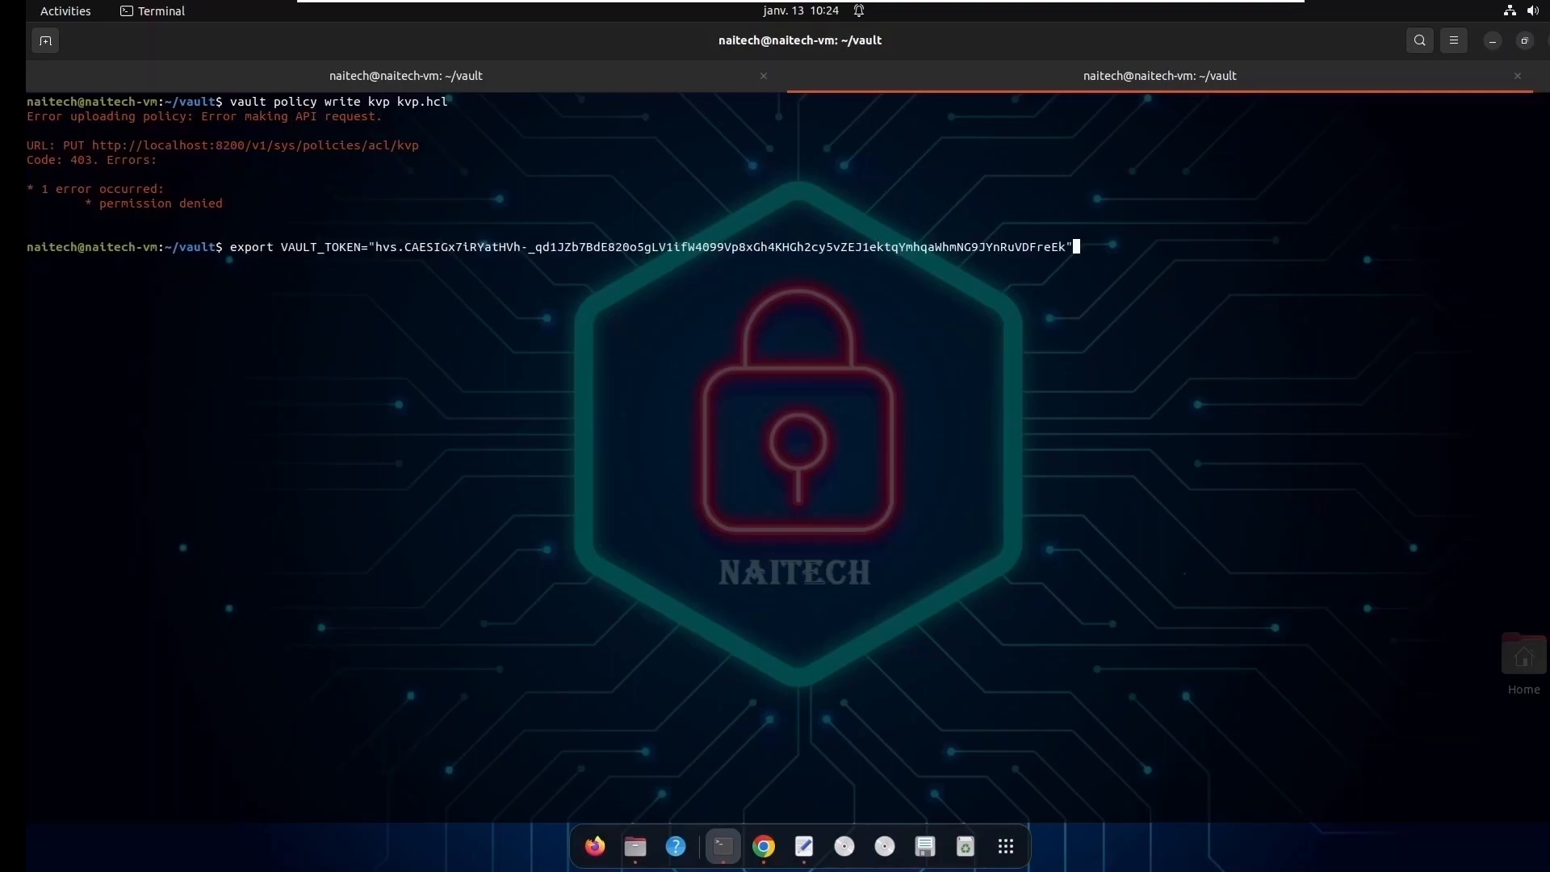
pyautogui.press('Up')
pyautogui.press('Up')
pyautogui.press('Up')
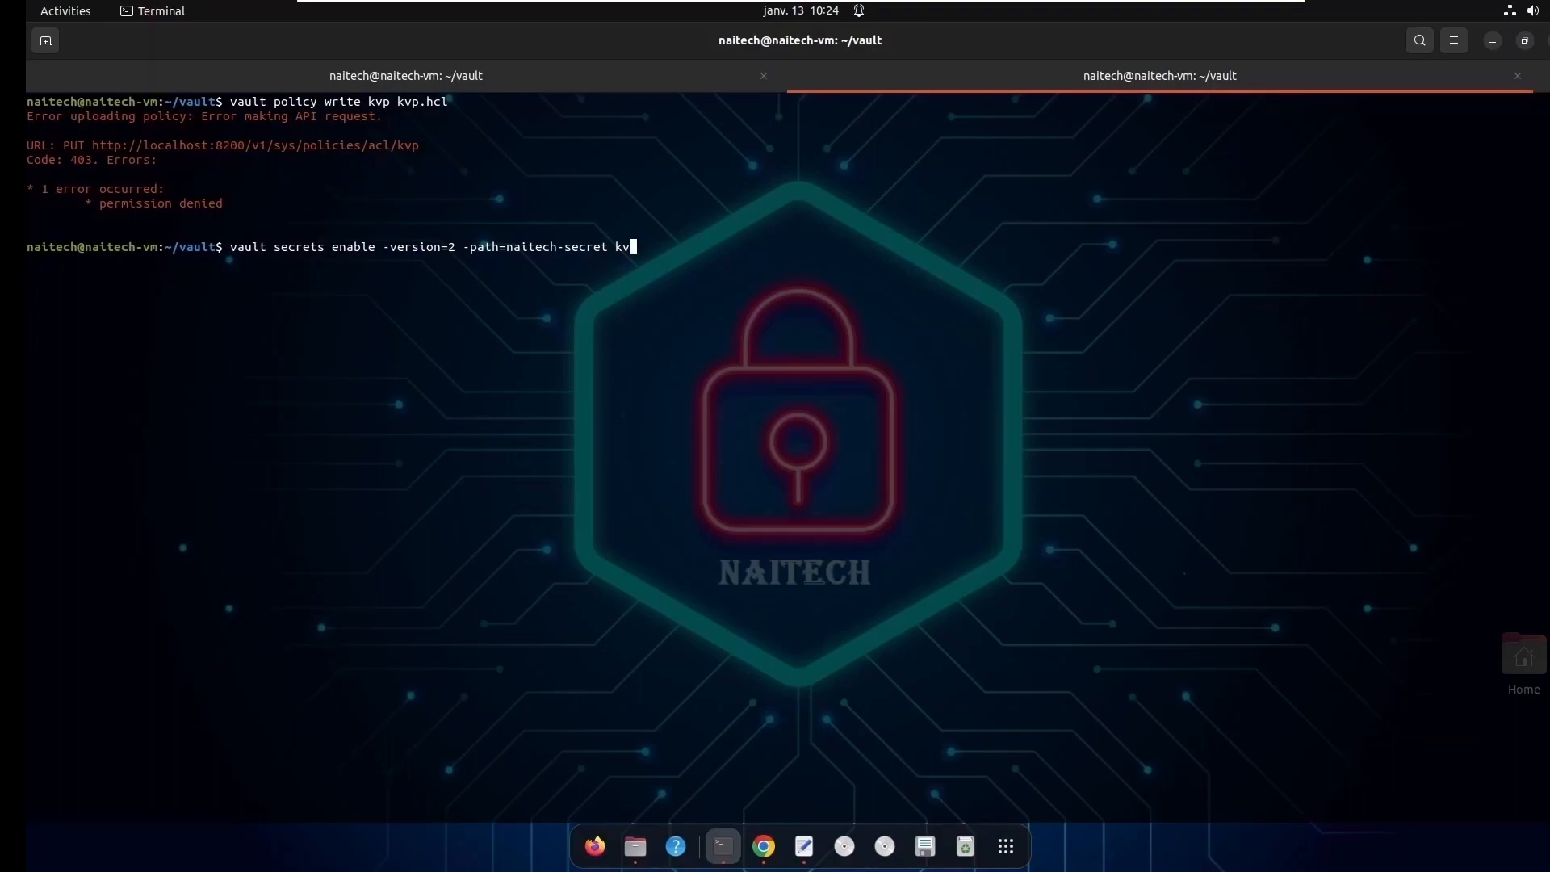
pyautogui.press('Up')
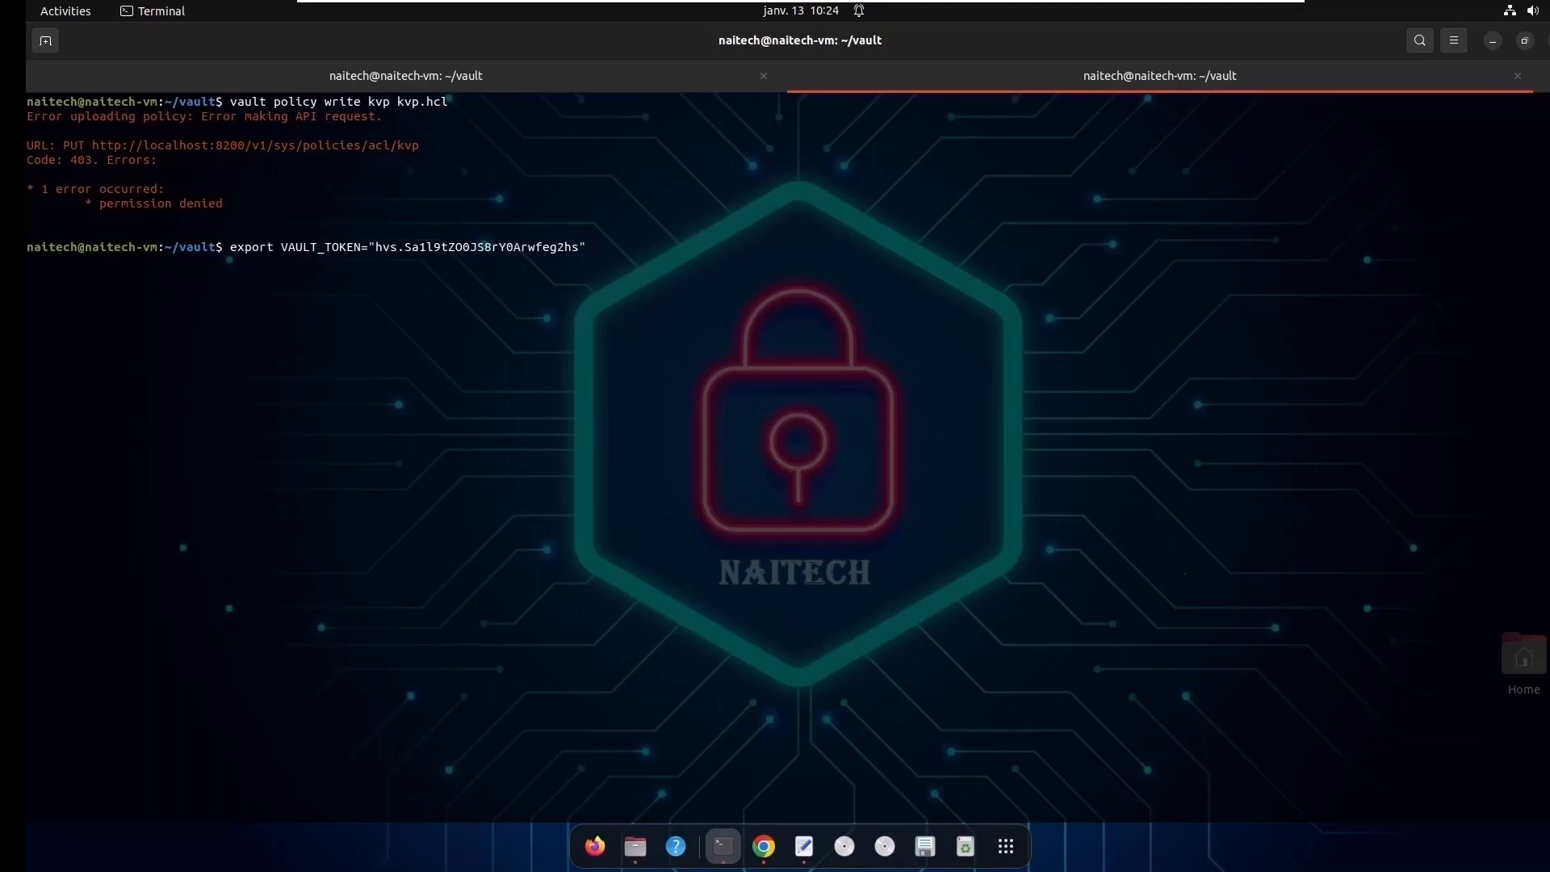
pyautogui.press('Return')
# - Rerun vault policy write to upload kvp.hcl as the kvp policy and check the output
pyautogui.press('Up')
pyautogui.press('Up')
pyautogui.press('Up')
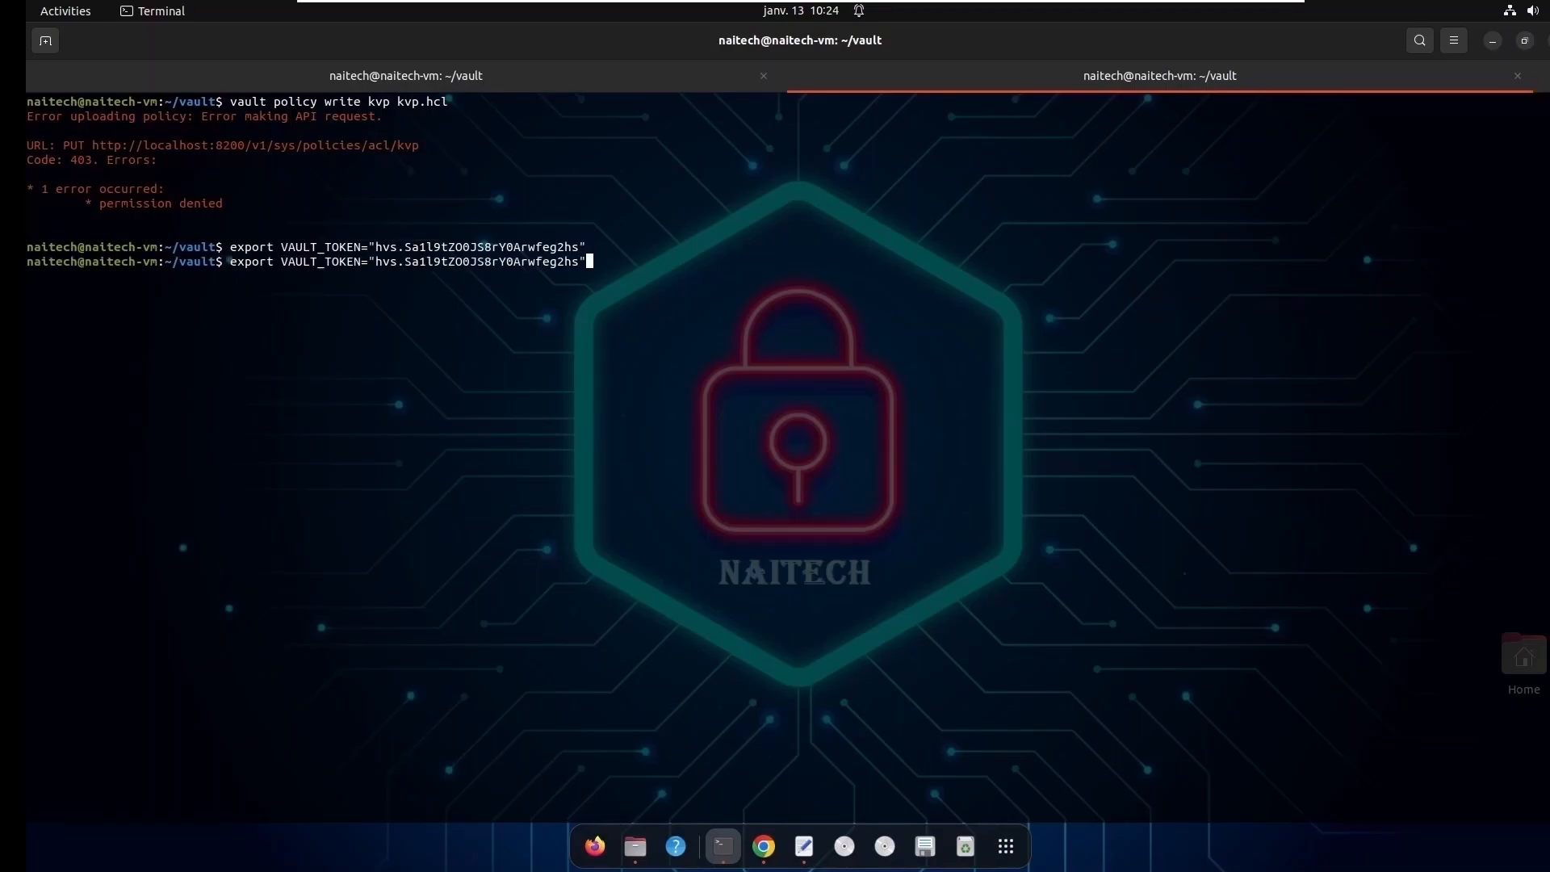
pyautogui.press('Return')
pyautogui.doubleClick(54, 277)
pyautogui.doubleClick(146, 279)
pyautogui.doubleClick(177, 279)
pyautogui.doubleClick(226, 277)
pyautogui.click(257, 302)
pyautogui.press('Return')
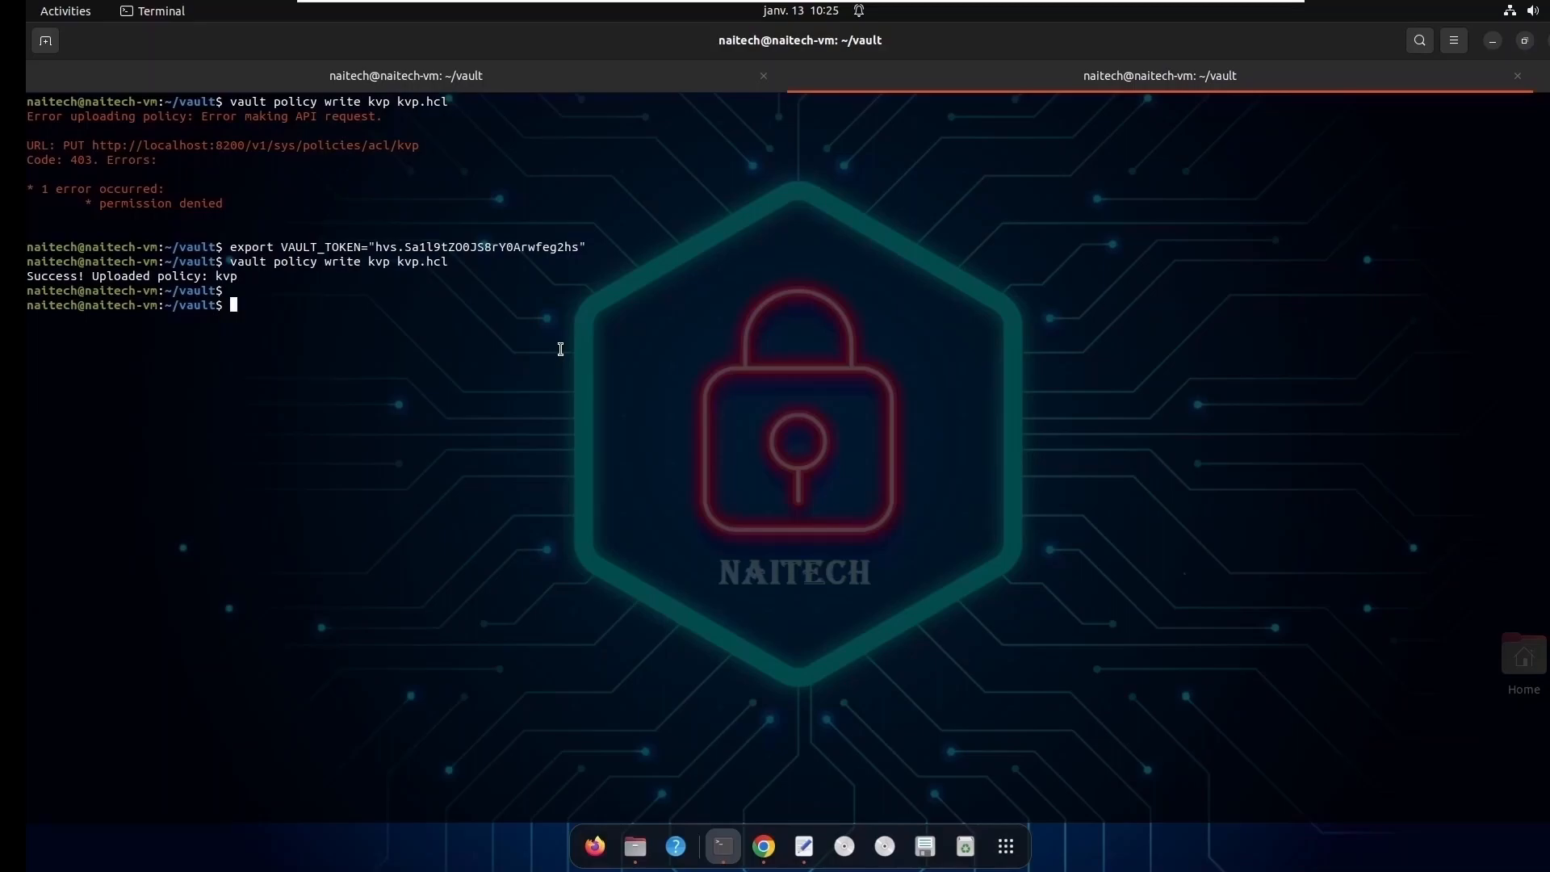
# - Assign the kvp policy to the naitech user by writing policies="kvp" to auth/userpass/users/naitech/policies
pyautogui.write('vault write auth/userpass/users/naitech')
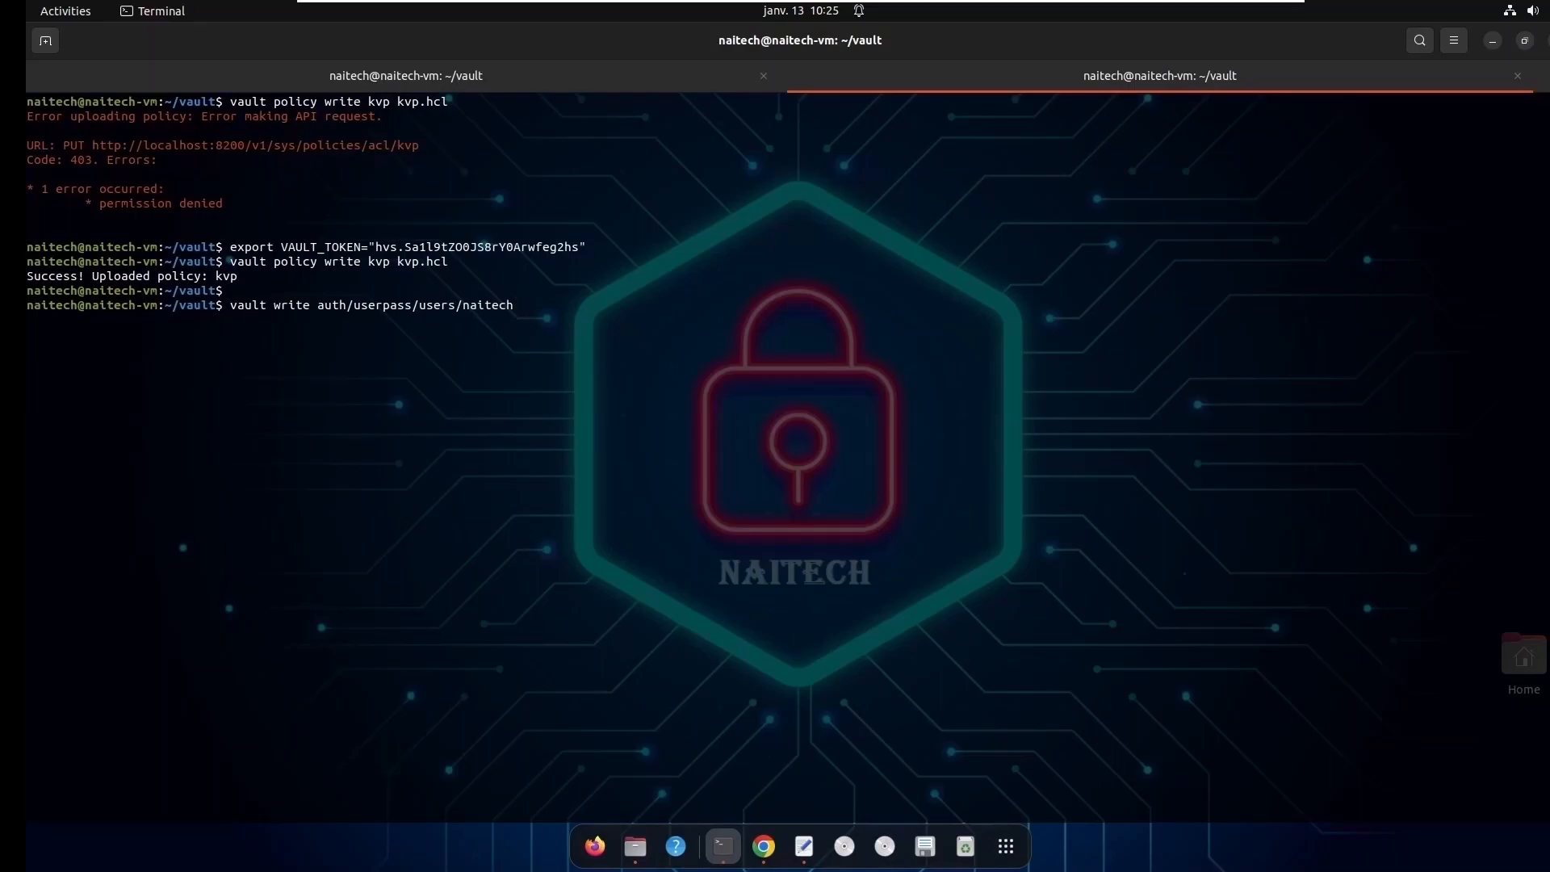
pyautogui.write('/policies')
pyautogui.write(' polic')
pyautogui.write('i')
pyautogui.write('cies=')
pyautogui.write('k')
pyautogui.press('BackSpace')
pyautogui.write('é')
pyautogui.write('"')
pyautogui.write('kvp"')
pyautogui.press('Left')
pyautogui.press('Left')
pyautogui.press('Left')
pyautogui.press('Left')
pyautogui.press('Left')
pyautogui.press('Left')
pyautogui.press('Left')
pyautogui.press('Left')
pyautogui.press('Left')
pyautogui.press('Left')
pyautogui.press('BackSpace')
pyautogui.press('BackSpace')
pyautogui.press('Return')
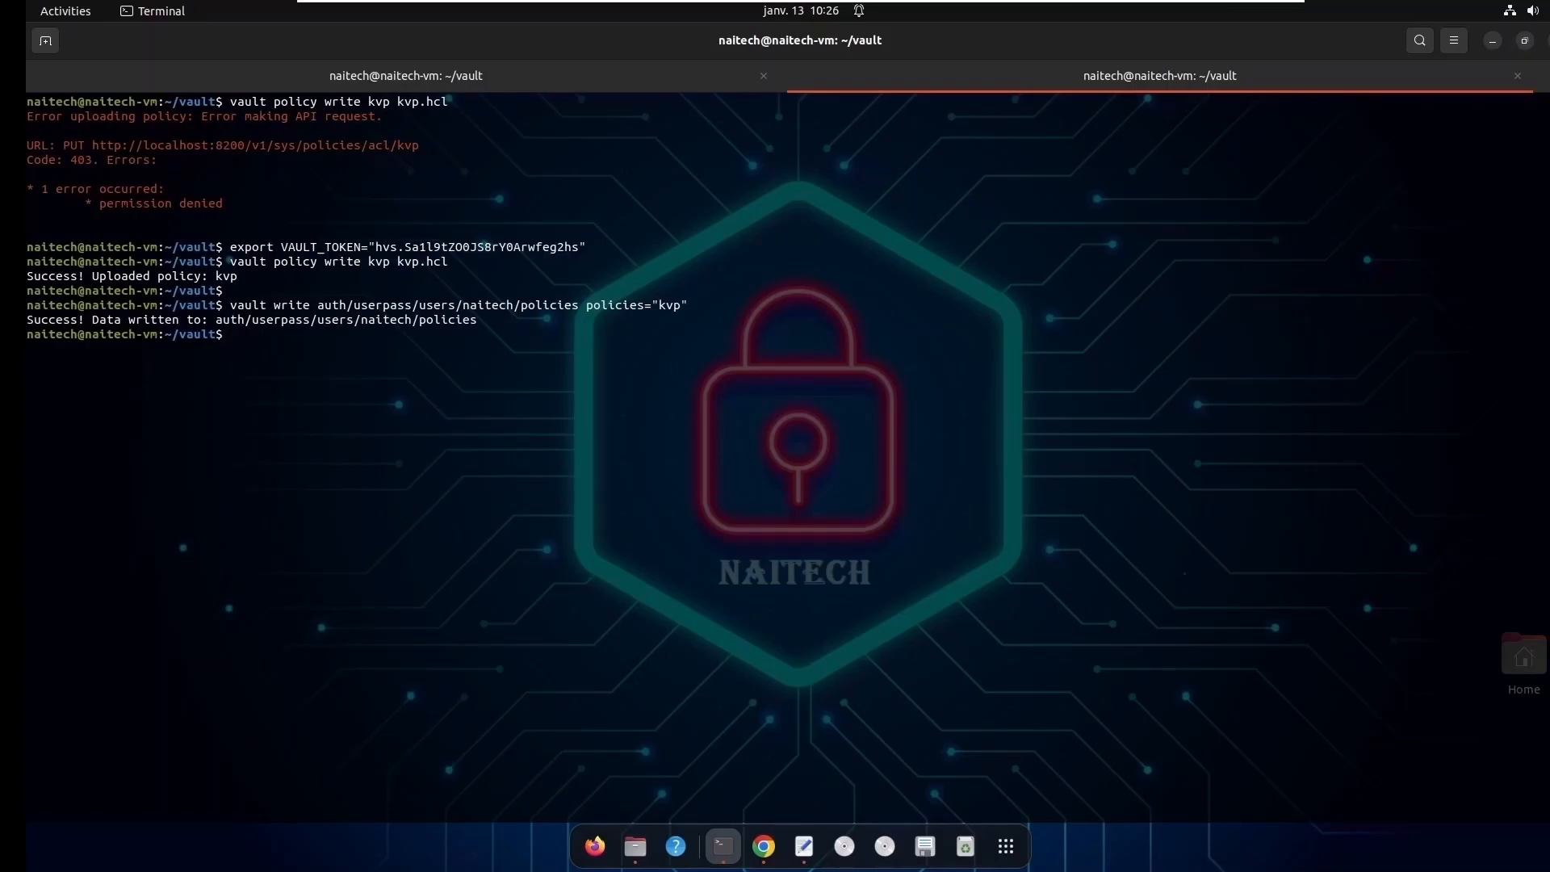
pyautogui.press('Return')
pyautogui.press('Return')
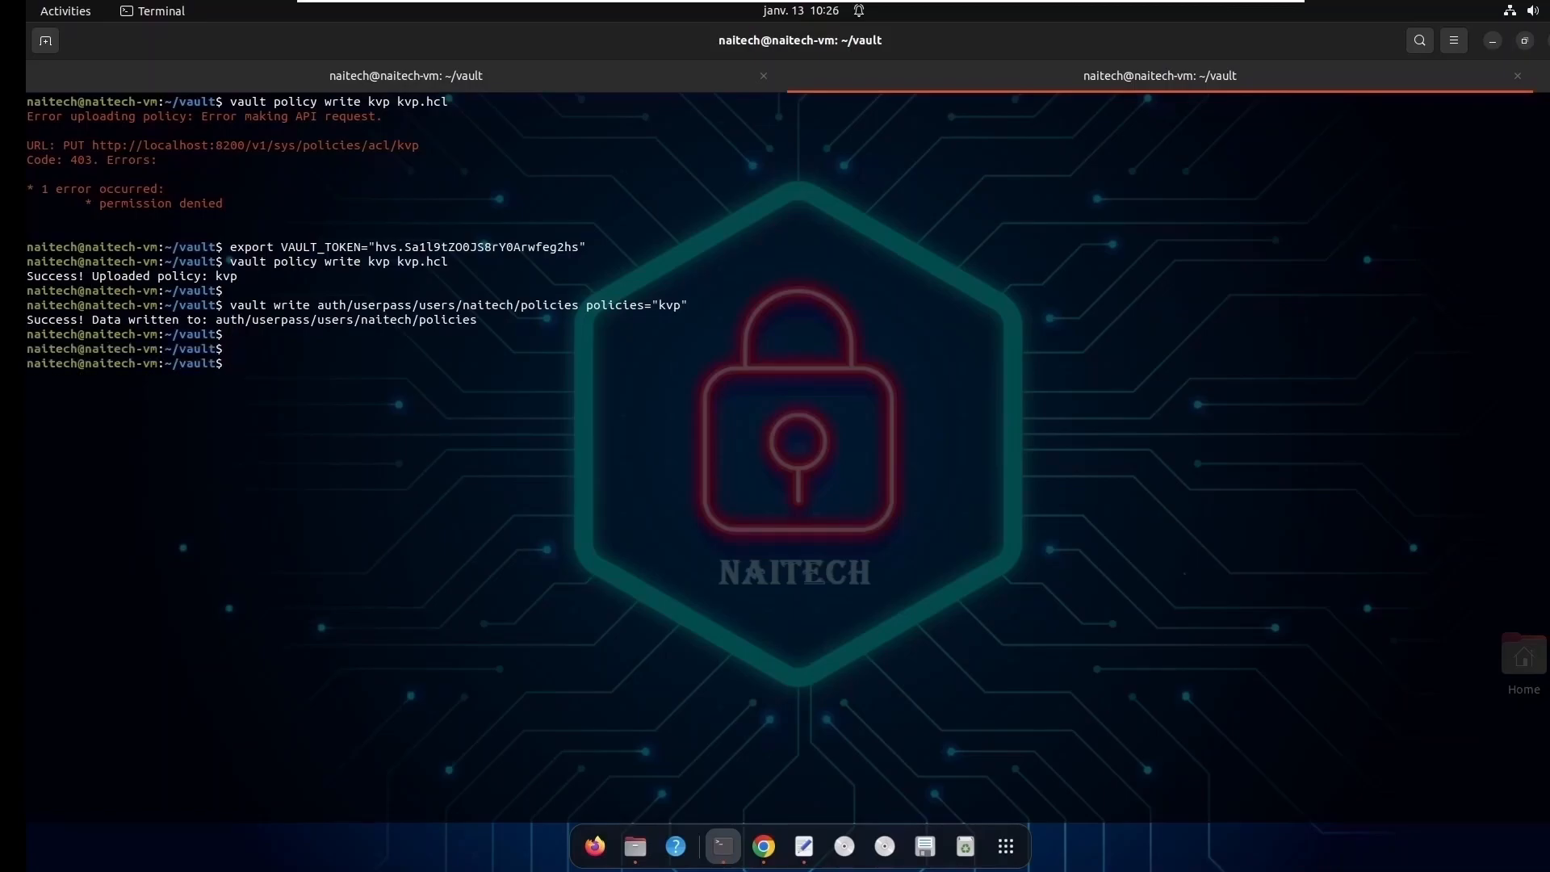
# - Clear the terminal and log in to Vault with the userpass method as naitech, supplying the account password
pyautogui.write('clear')
pyautogui.press('Return')
pyautogui.press('Return')
pyautogui.press('Return')
pyautogui.press('Up')
pyautogui.press('Up')
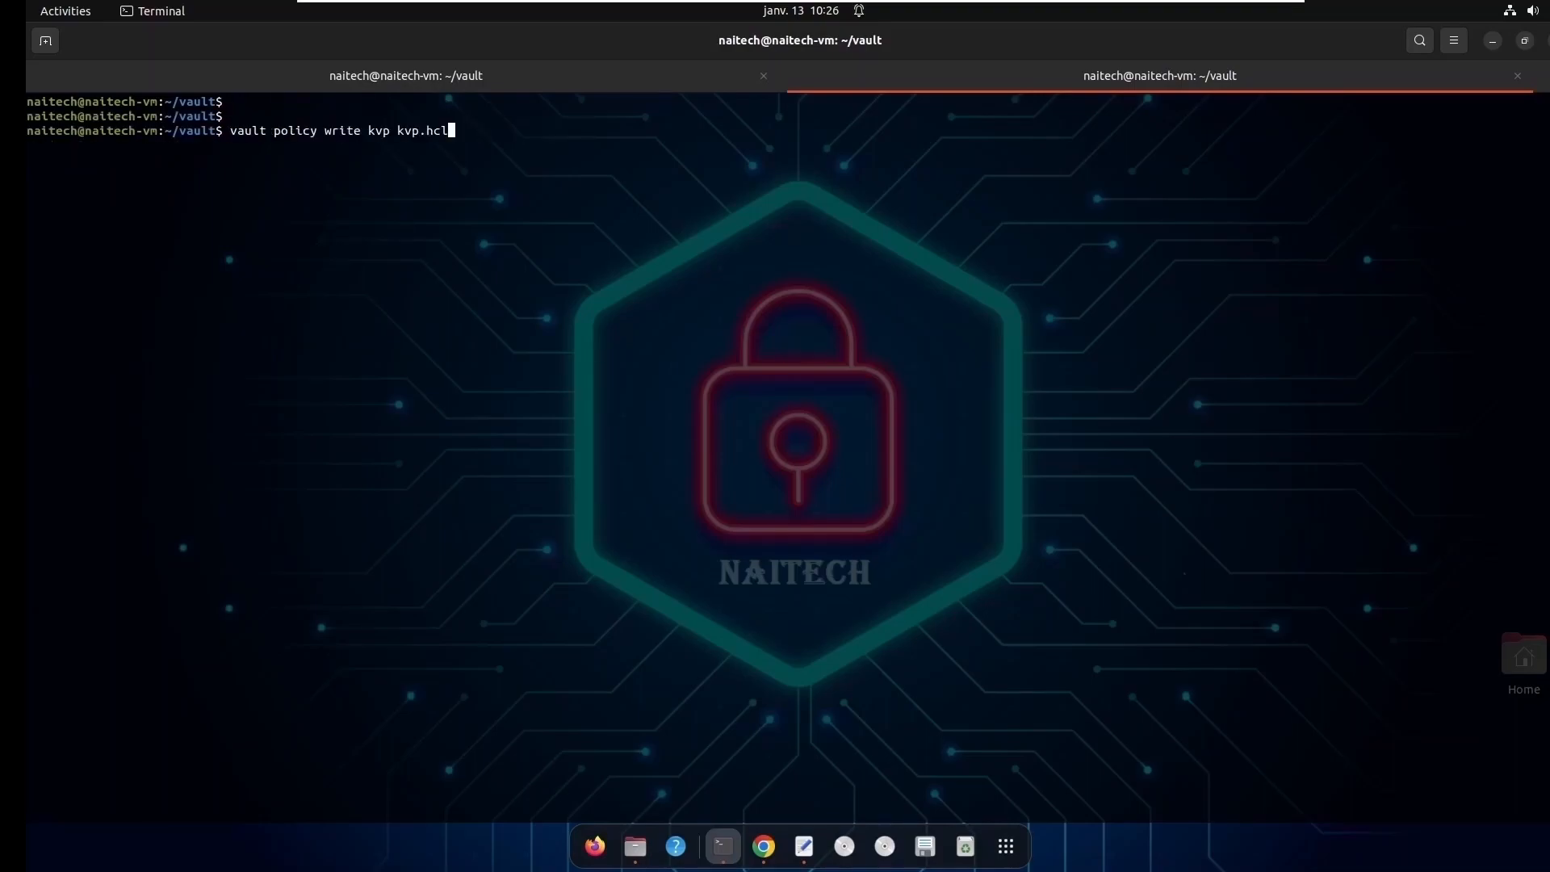
pyautogui.press('Up')
pyautogui.press('Up')
pyautogui.press('Up')
pyautogui.press('Up')
pyautogui.press('Up')
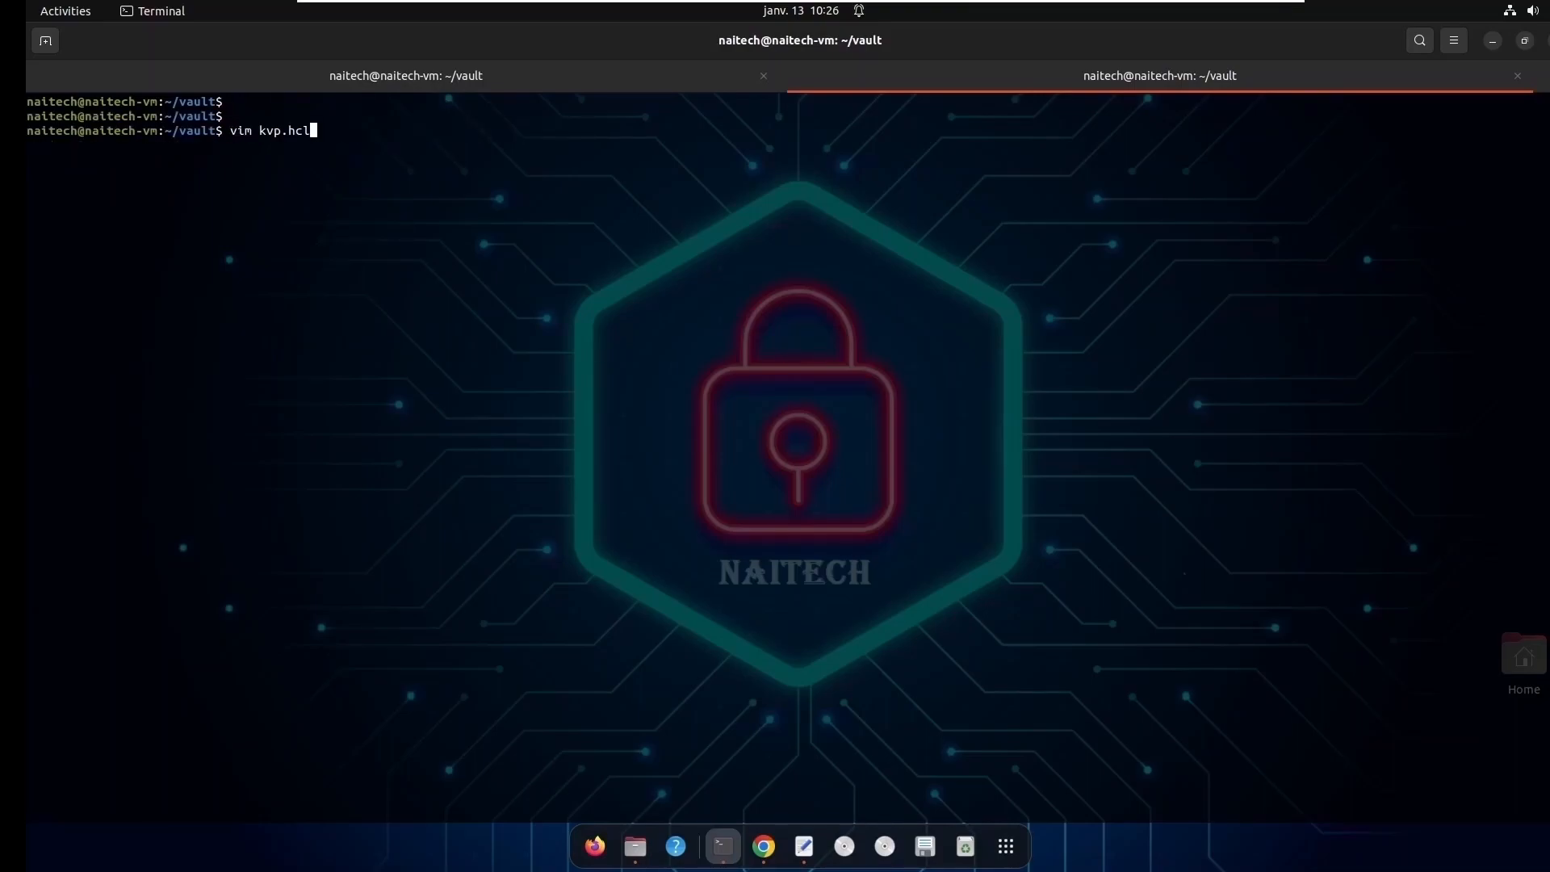
pyautogui.press('Up')
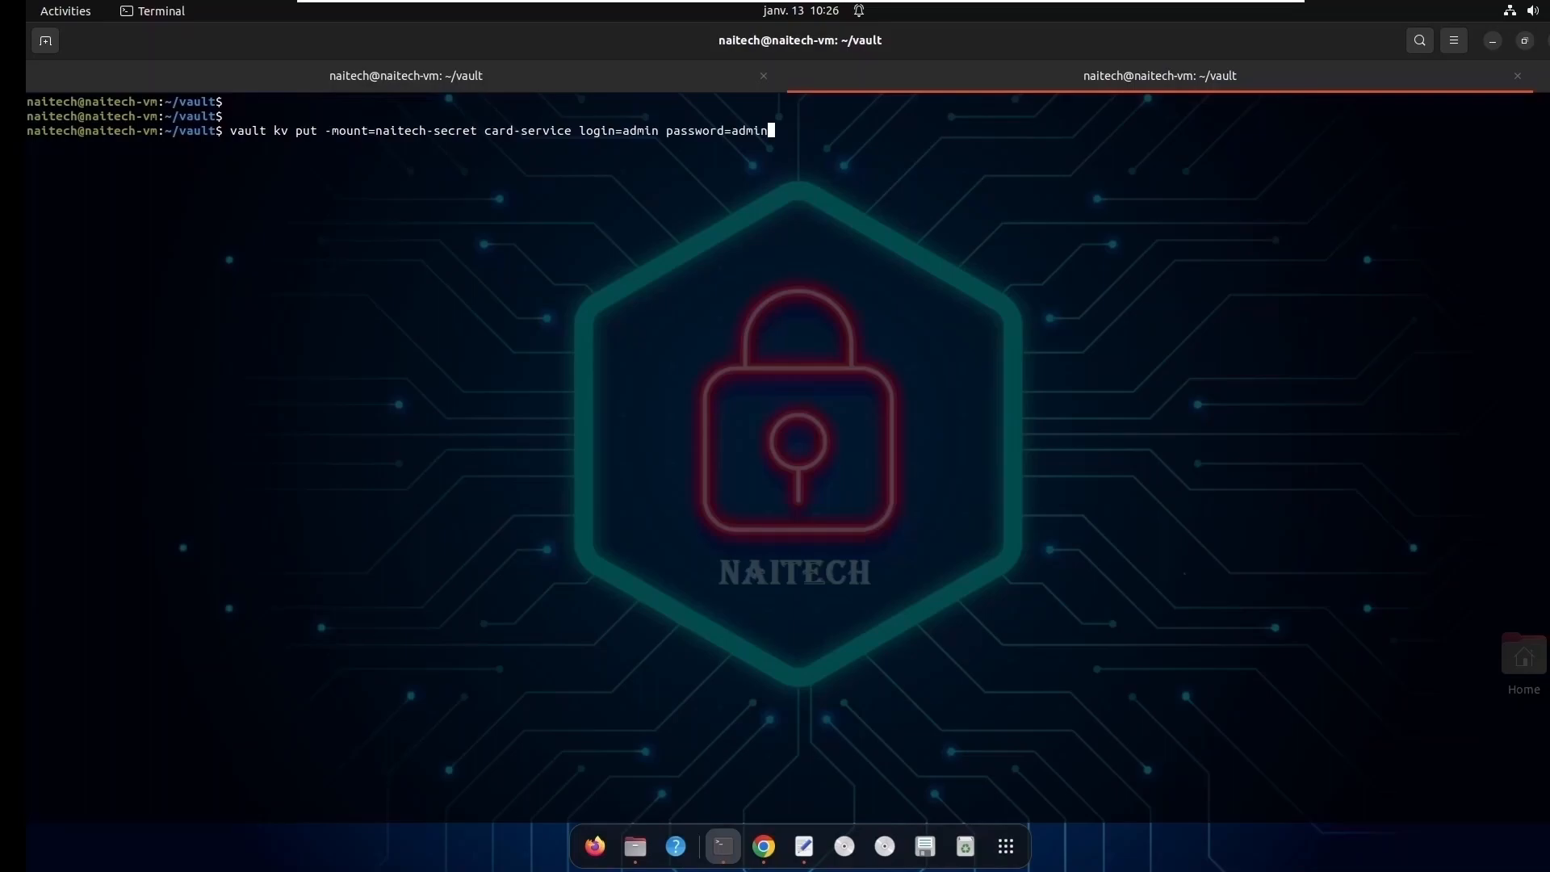
pyautogui.press('Up')
pyautogui.press('Up')
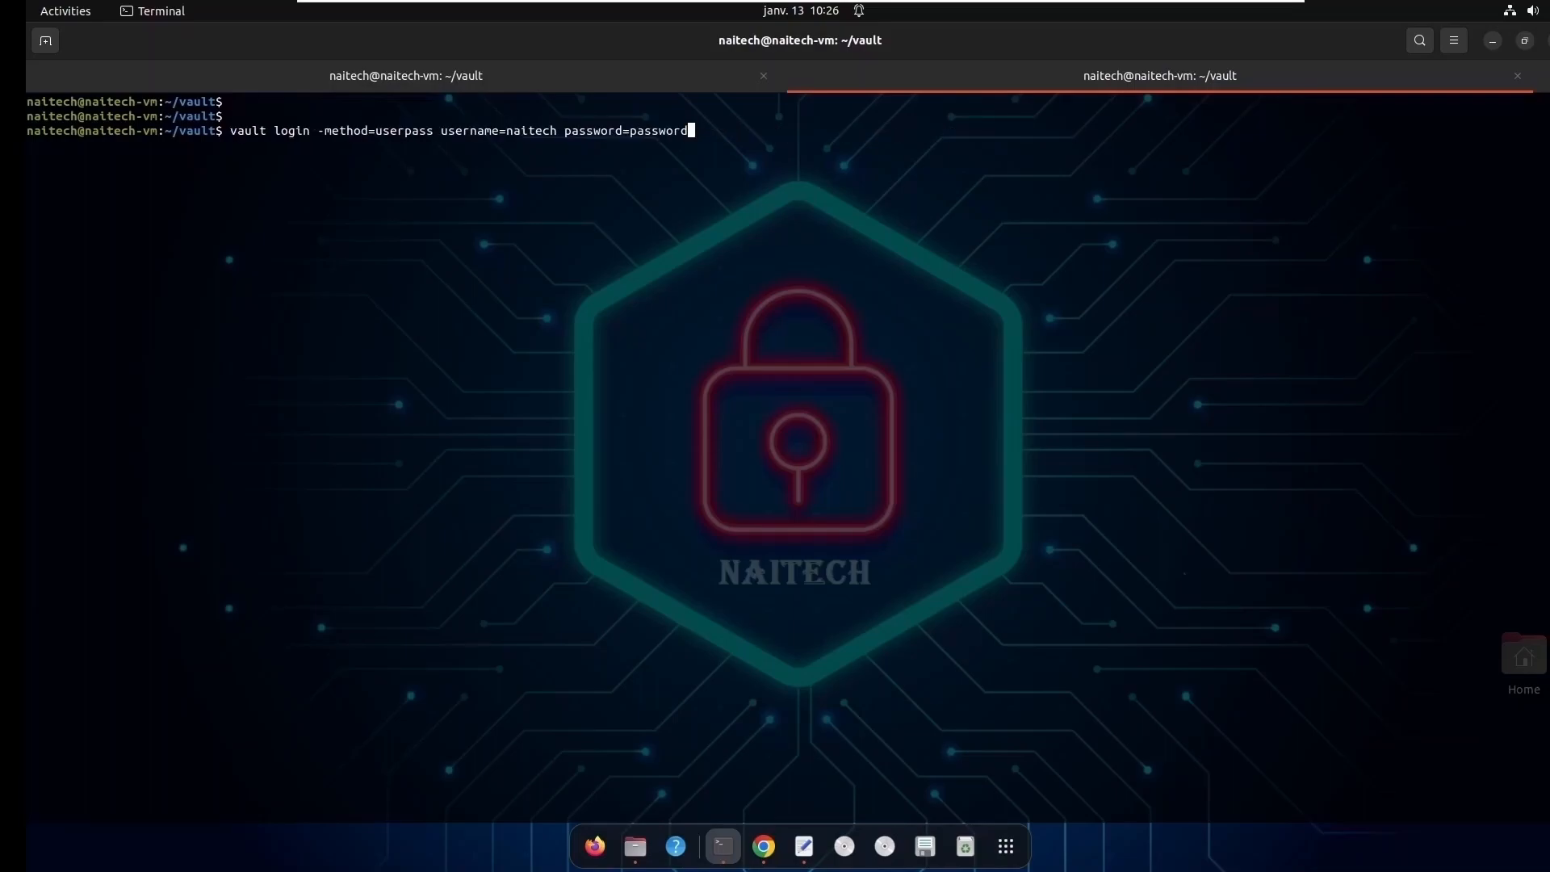
pyautogui.press('Return')
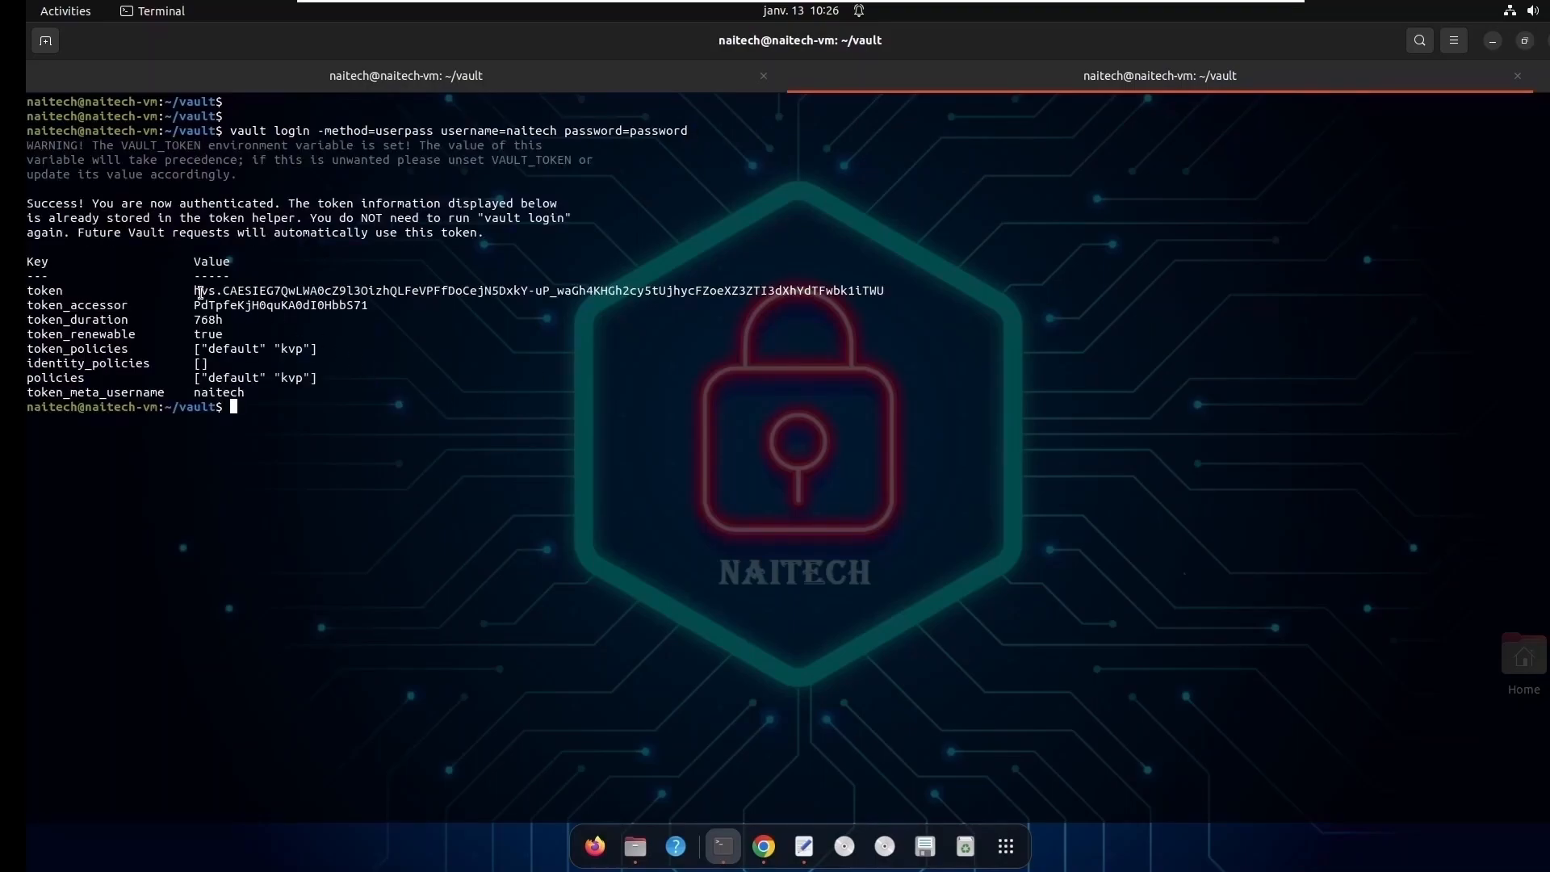
# - Check the policies attached to the login in the output and copy the newly issued user token
pyautogui.moveTo(194, 290); pyautogui.dragTo(883, 292)
pyautogui.rightClick(874, 295)
pyautogui.click(913, 304)
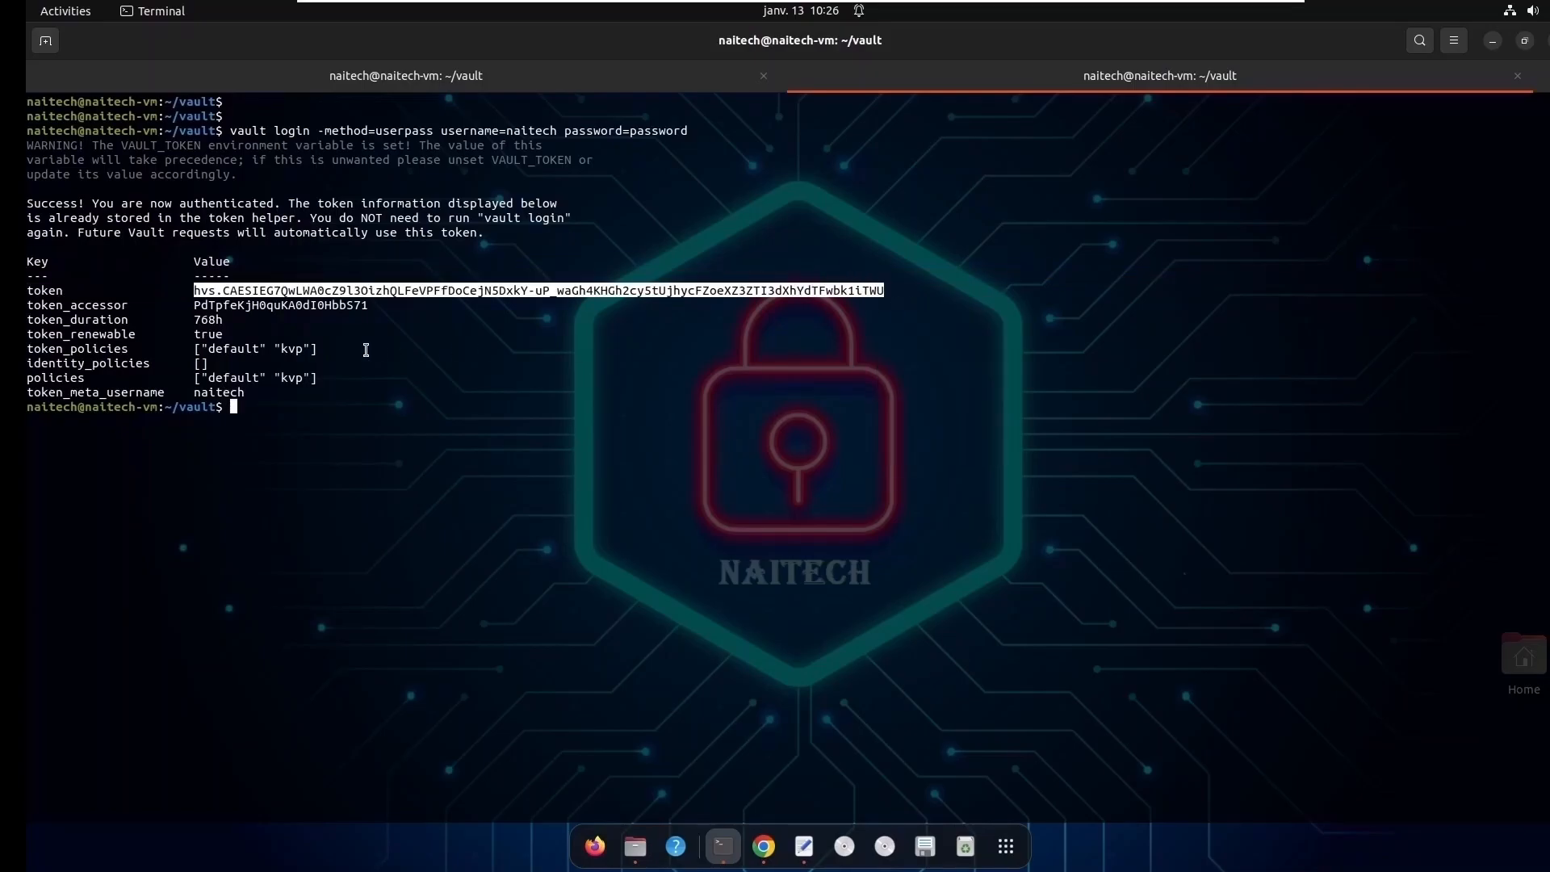
pyautogui.doubleClick(78, 349)
pyautogui.doubleClick(292, 349)
pyautogui.doubleClick(293, 379)
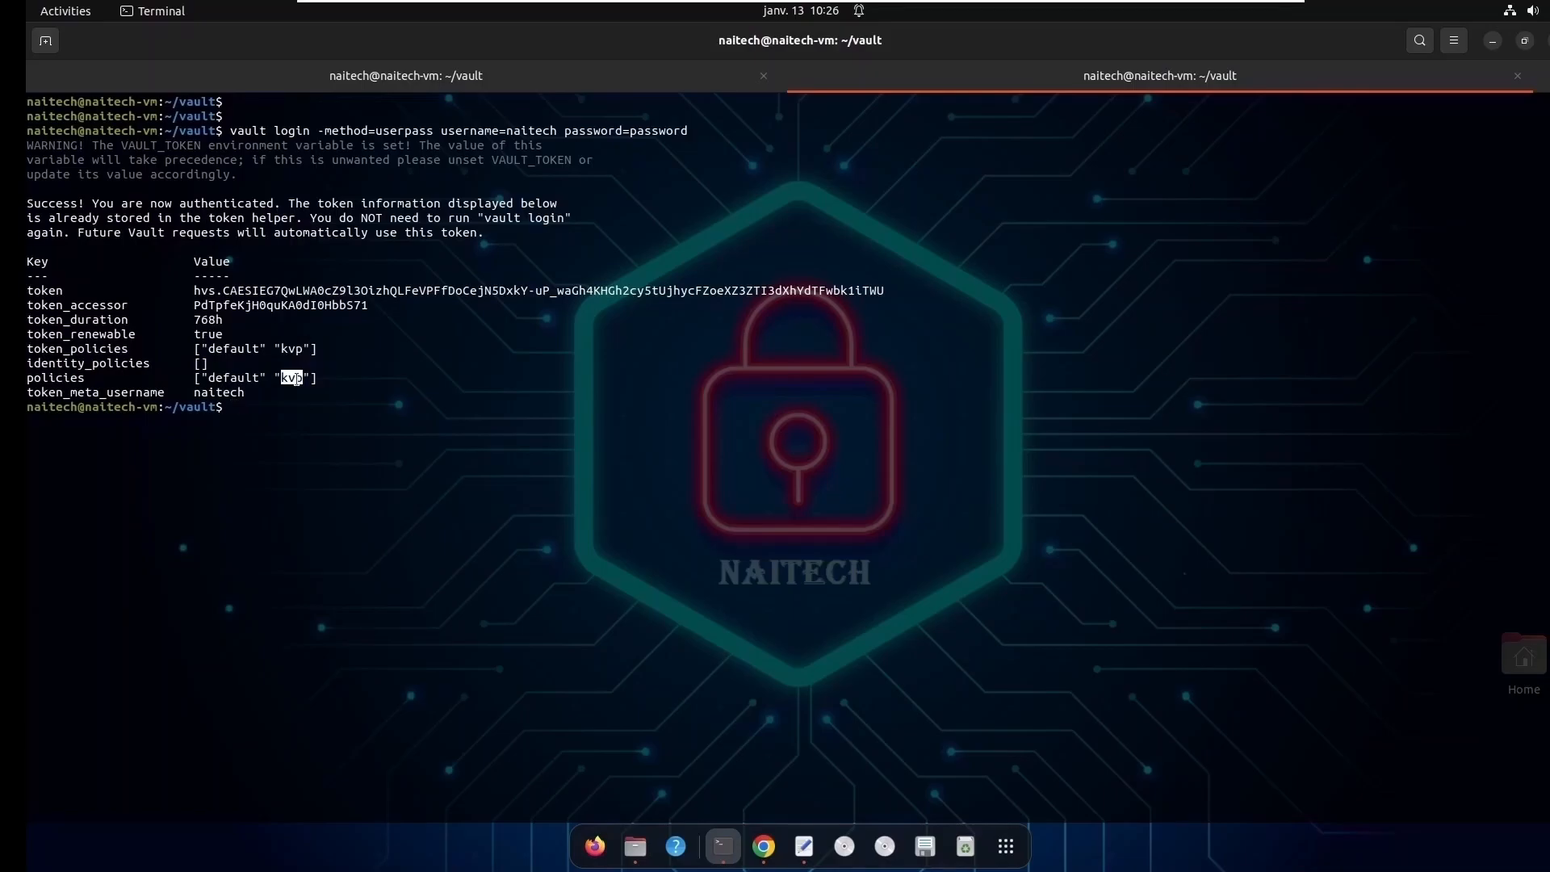
pyautogui.moveTo(35, 378); pyautogui.dragTo(318, 379)
pyautogui.click(210, 292)
pyautogui.moveTo(195, 291); pyautogui.dragTo(881, 284)
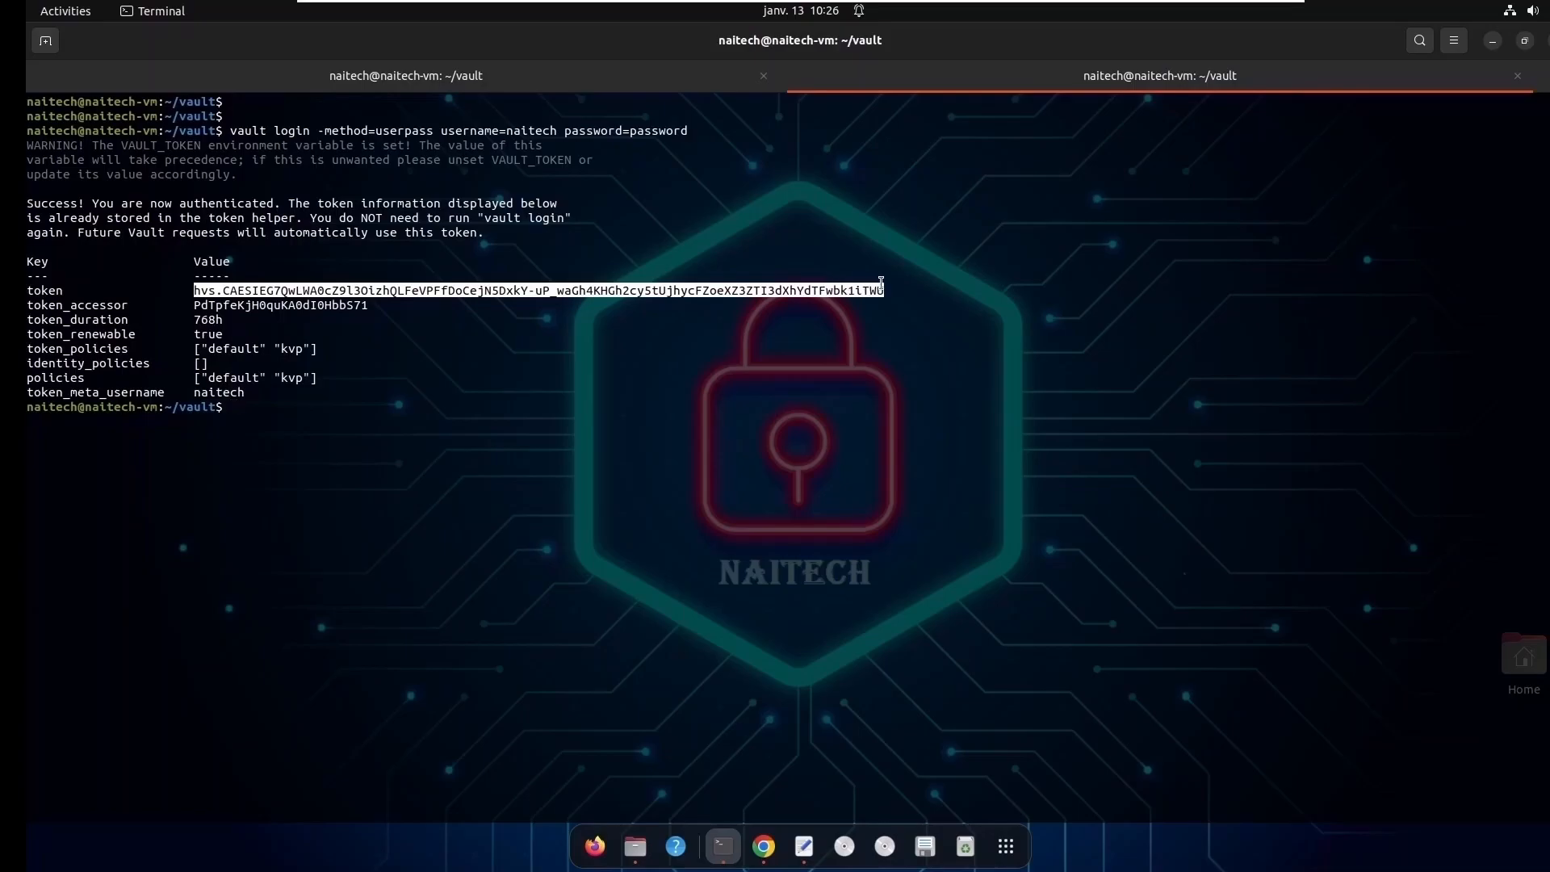
pyautogui.rightClick(899, 302)
pyautogui.click(907, 303)
# - Export VAULT_TOKEN again, replacing its value with the copied user token
pyautogui.click(471, 403)
pyautogui.press('Up')
pyautogui.press('Up')
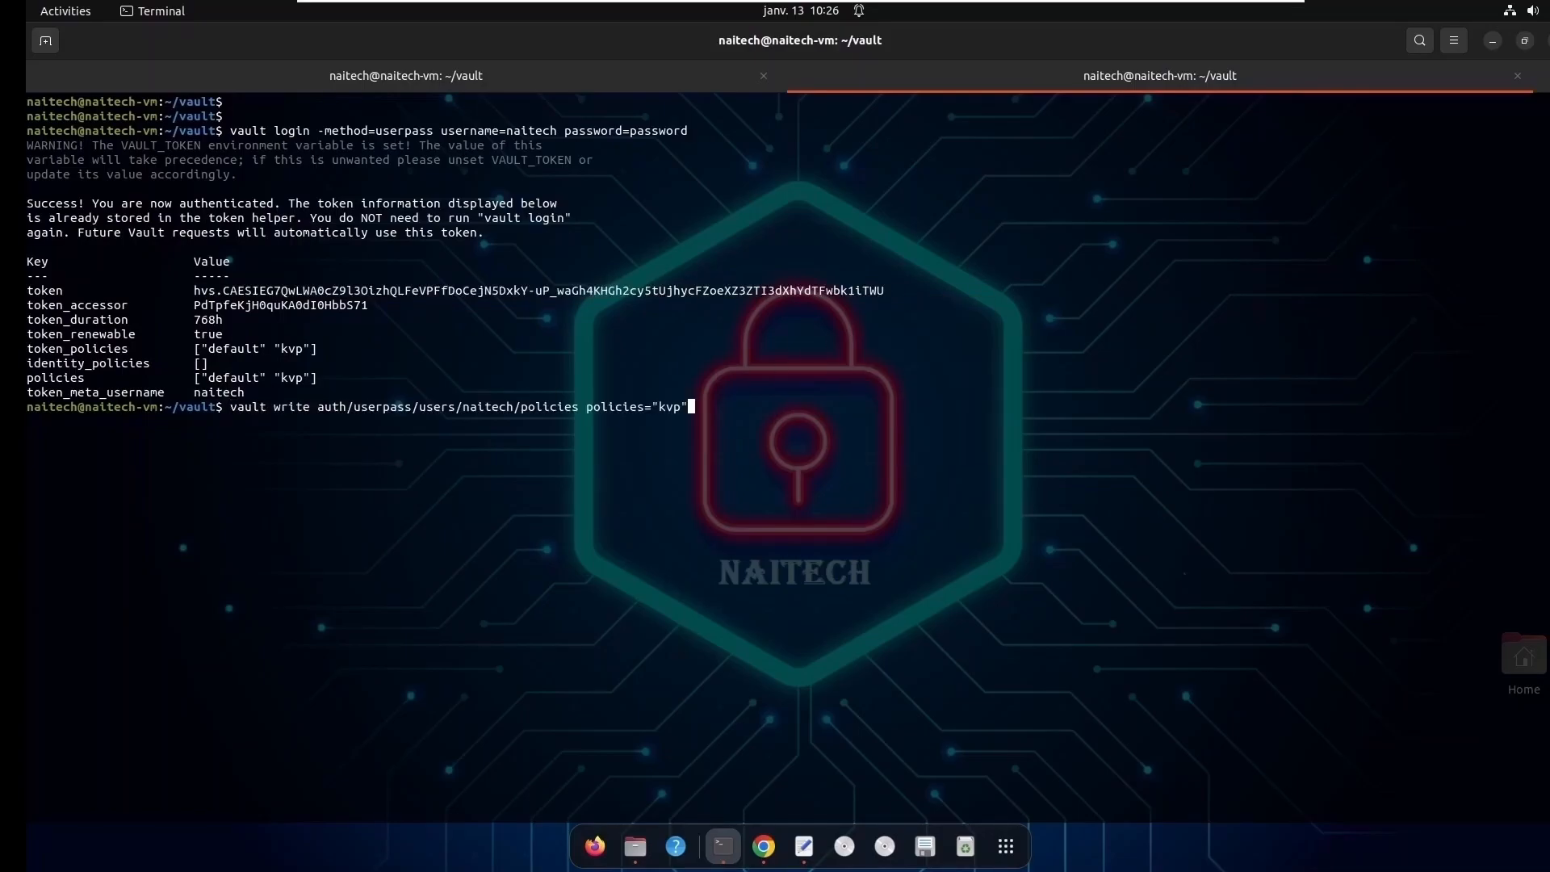
pyautogui.press('Up')
pyautogui.press('Up')
pyautogui.press('BackSpace')
pyautogui.press('BackSpace')
pyautogui.press('BackSpace')
pyautogui.press('BackSpace')
pyautogui.press('BackSpace')
pyautogui.press('BackSpace')
pyautogui.press('BackSpace')
pyautogui.press('BackSpace')
pyautogui.press('BackSpace')
pyautogui.press('BackSpace')
pyautogui.press('BackSpace')
pyautogui.press('BackSpace')
pyautogui.press('BackSpace')
pyautogui.press('BackSpace')
pyautogui.press('BackSpace')
pyautogui.press('BackSpace')
pyautogui.press('BackSpace')
pyautogui.press('BackSpace')
pyautogui.press('BackSpace')
pyautogui.press('BackSpace')
pyautogui.press('BackSpace')
pyautogui.press('BackSpace')
pyautogui.press('BackSpace')
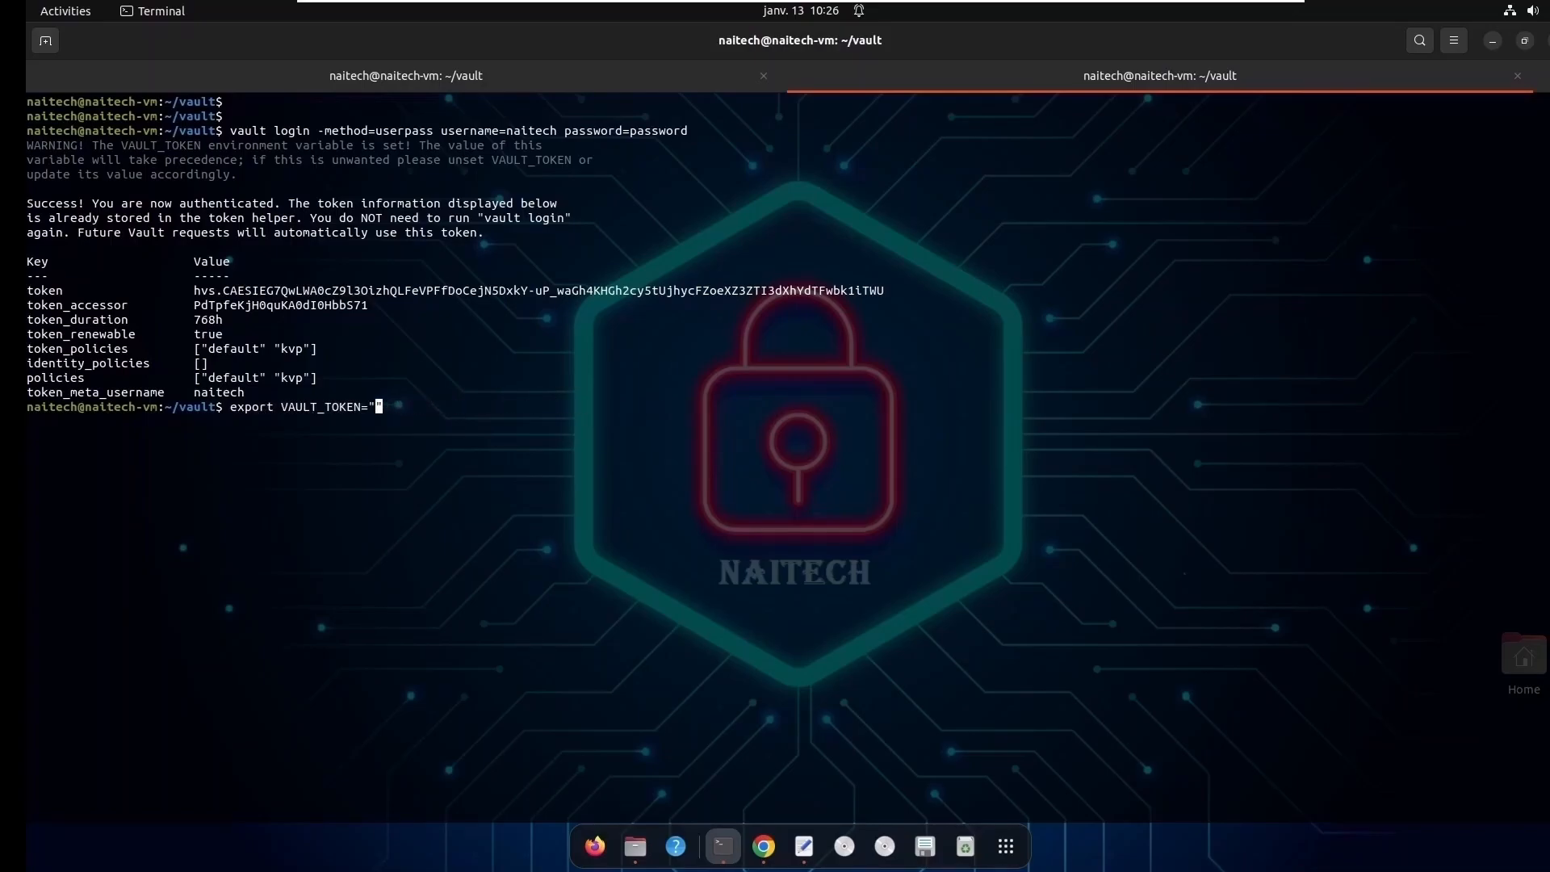
pyautogui.rightClick(378, 407)
pyautogui.click(432, 465)
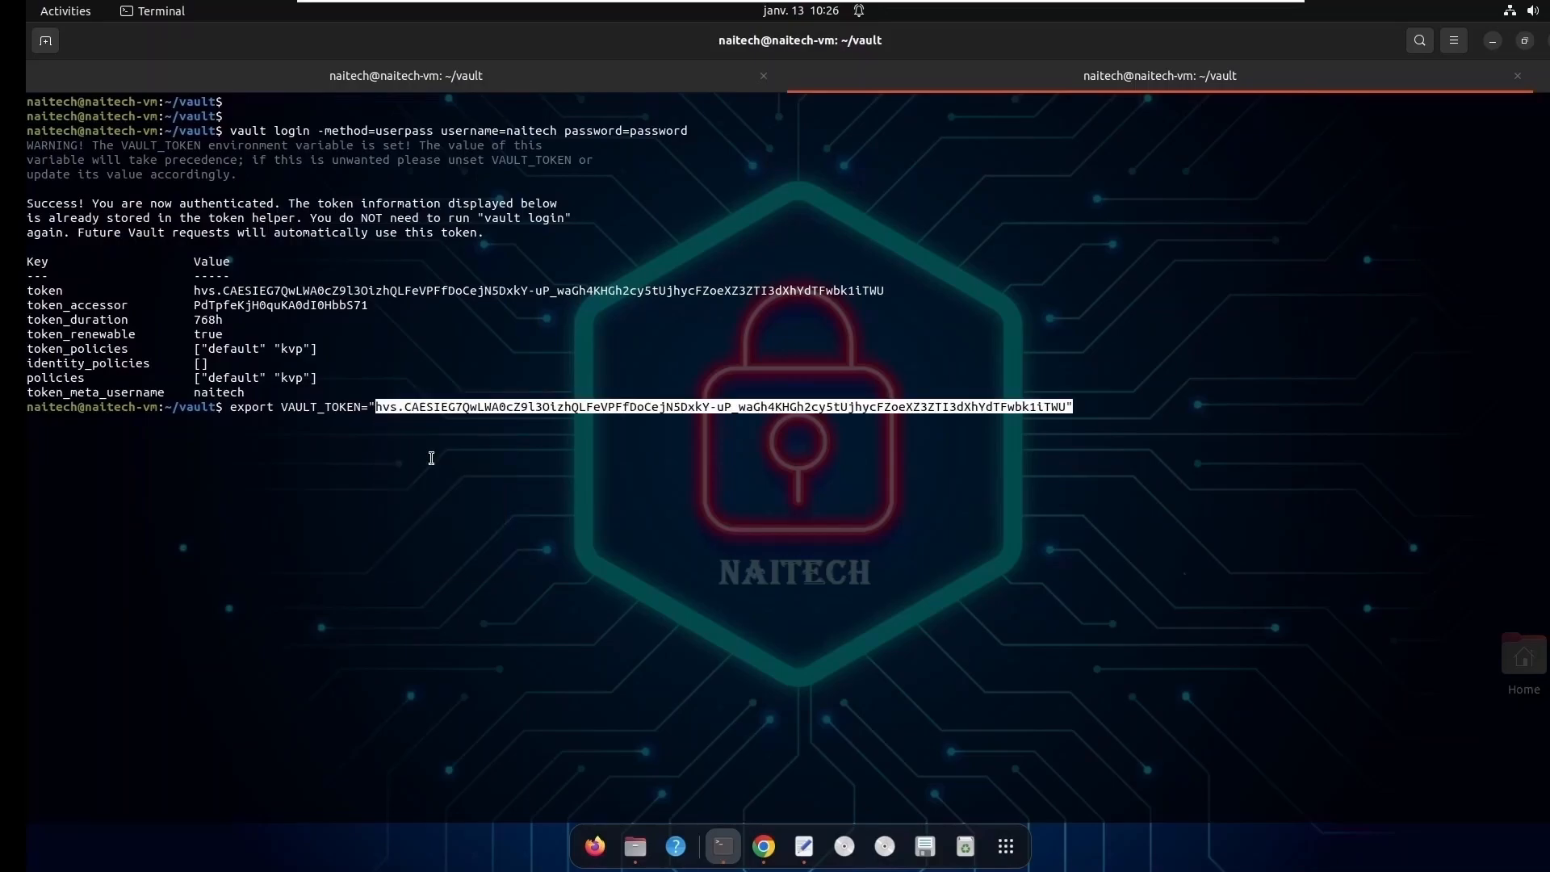
pyautogui.press('Return')
pyautogui.press('Return')
pyautogui.press('Return')
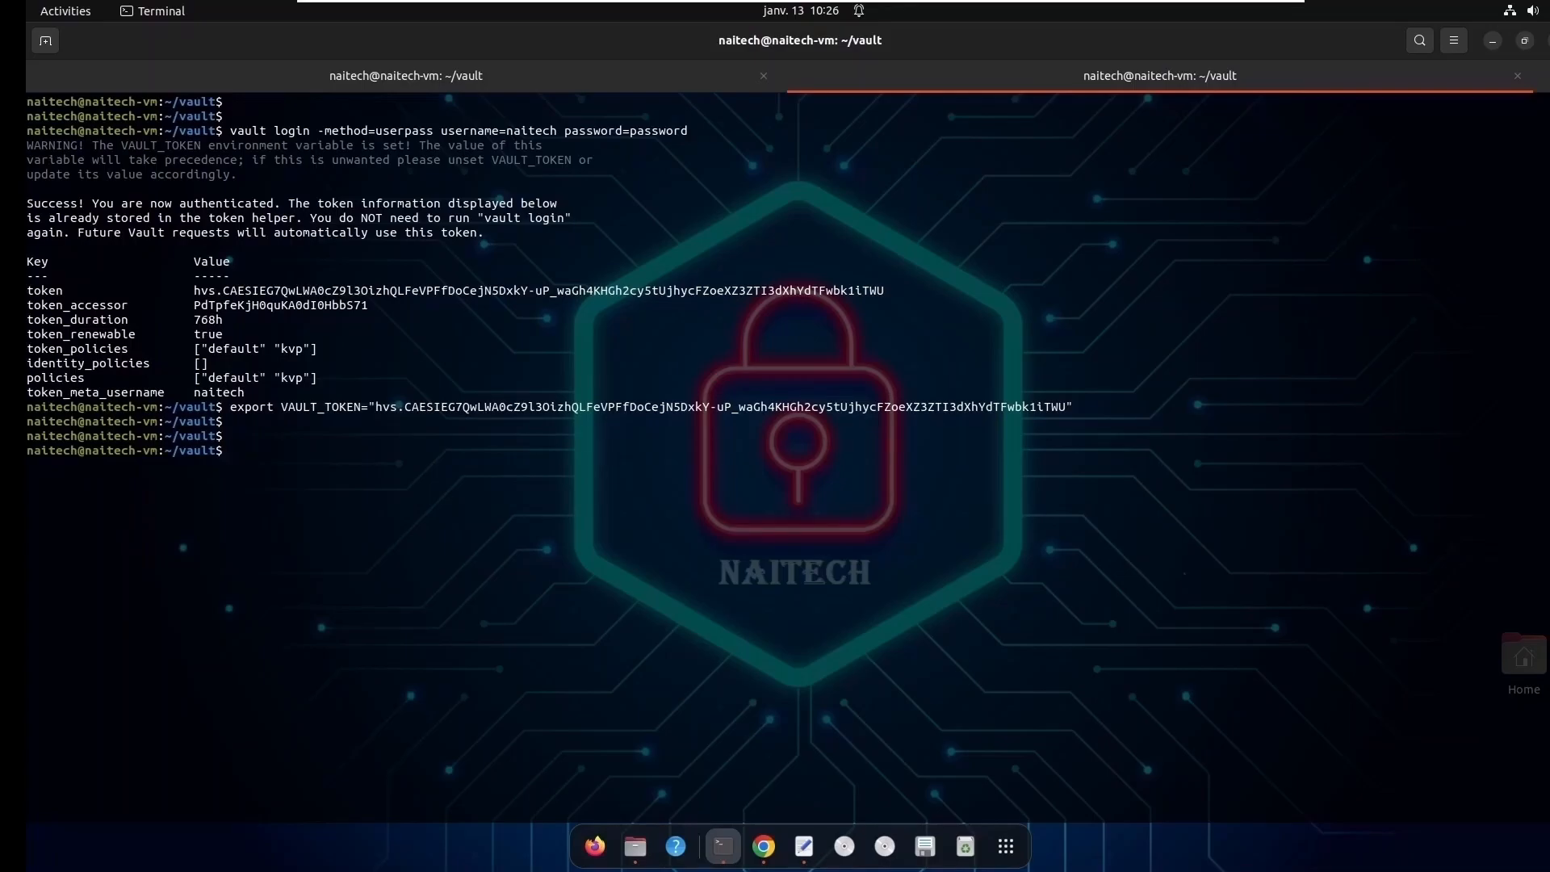
# - Switch to Chrome and sign the current user out of the Vault web interface
pyautogui.click(1492, 41)
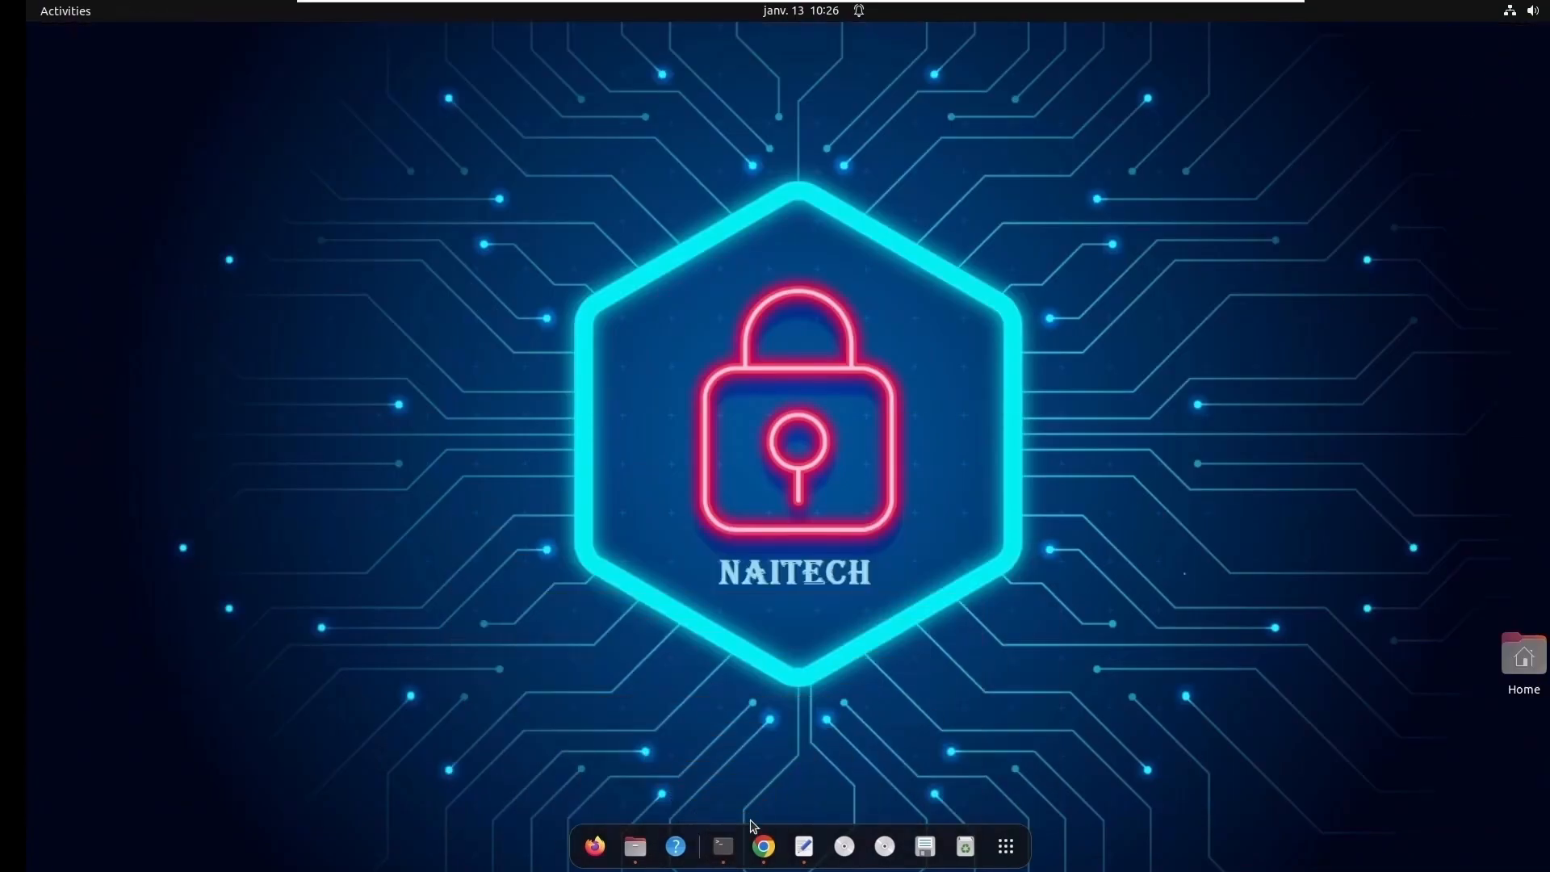
pyautogui.click(763, 846)
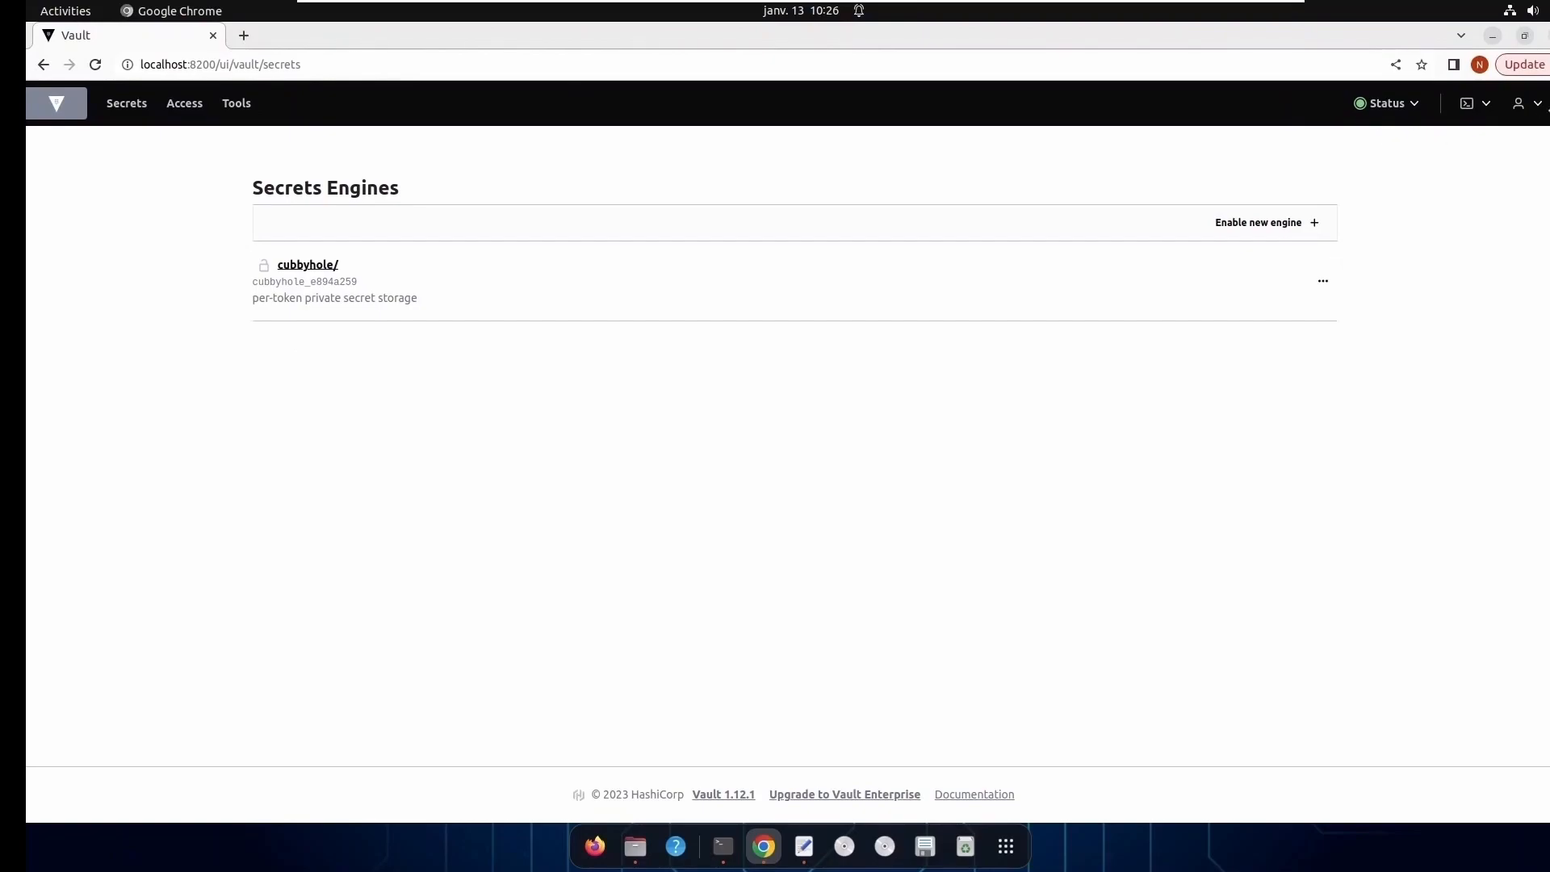
pyautogui.click(1535, 106)
pyautogui.click(1426, 435)
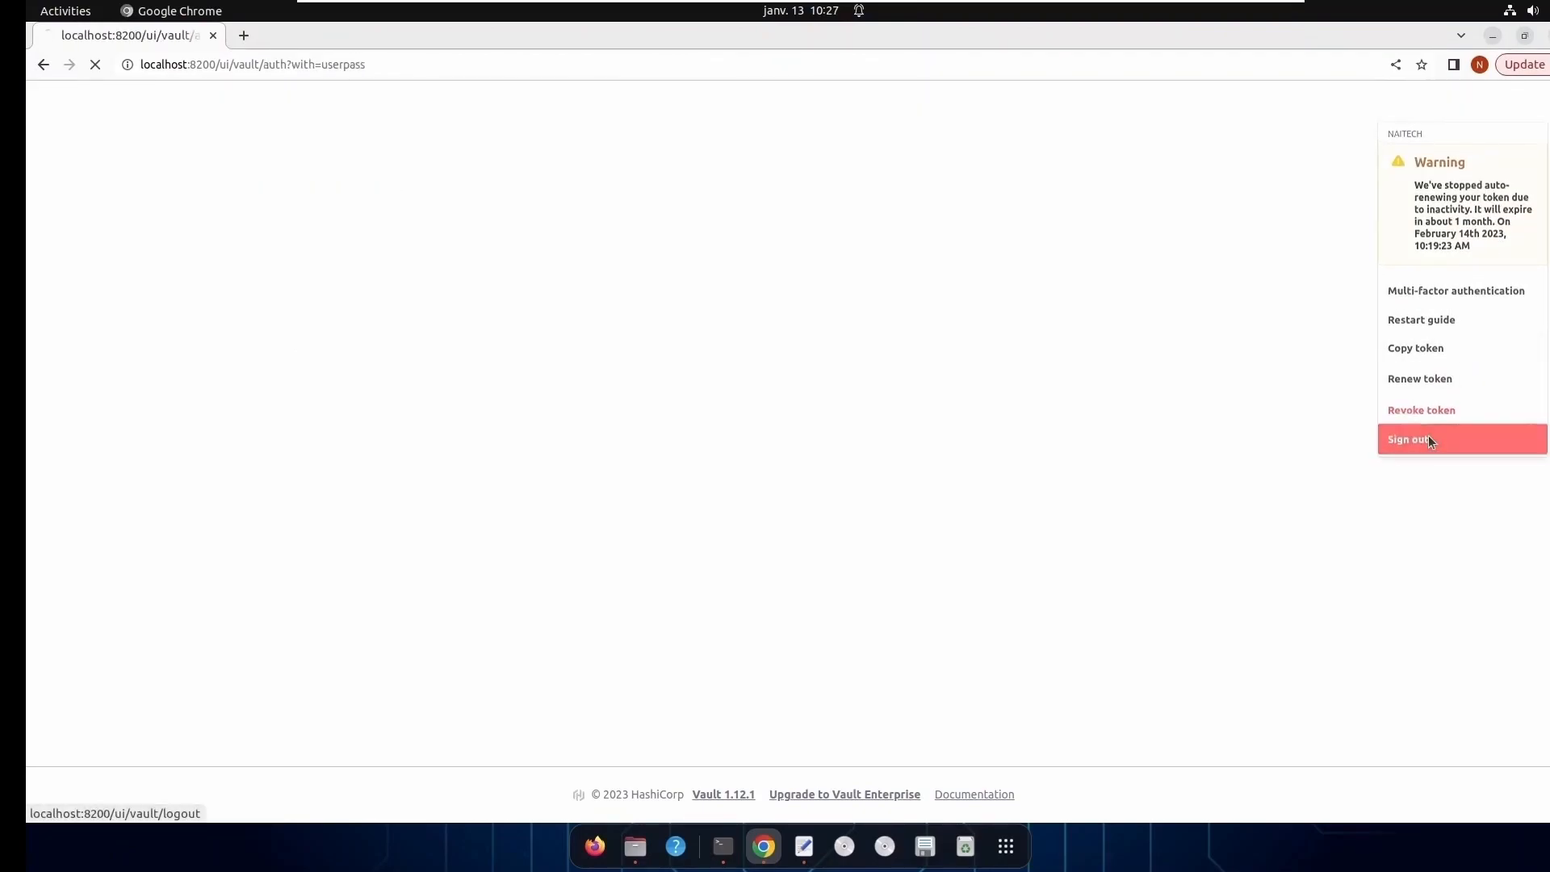
# - Sign in to Vault with the Username method as naitech, entering the account password
pyautogui.click(612, 418)
pyautogui.write('naitech')
pyautogui.press('Tab')
pyautogui.write('••••••')
pyautogui.press('BackSpace')
pyautogui.press('BackSpace')
pyautogui.press('BackSpace')
pyautogui.press('BackSpace')
pyautogui.press('BackSpace')
pyautogui.press('BackSpace')
pyautogui.write('••')
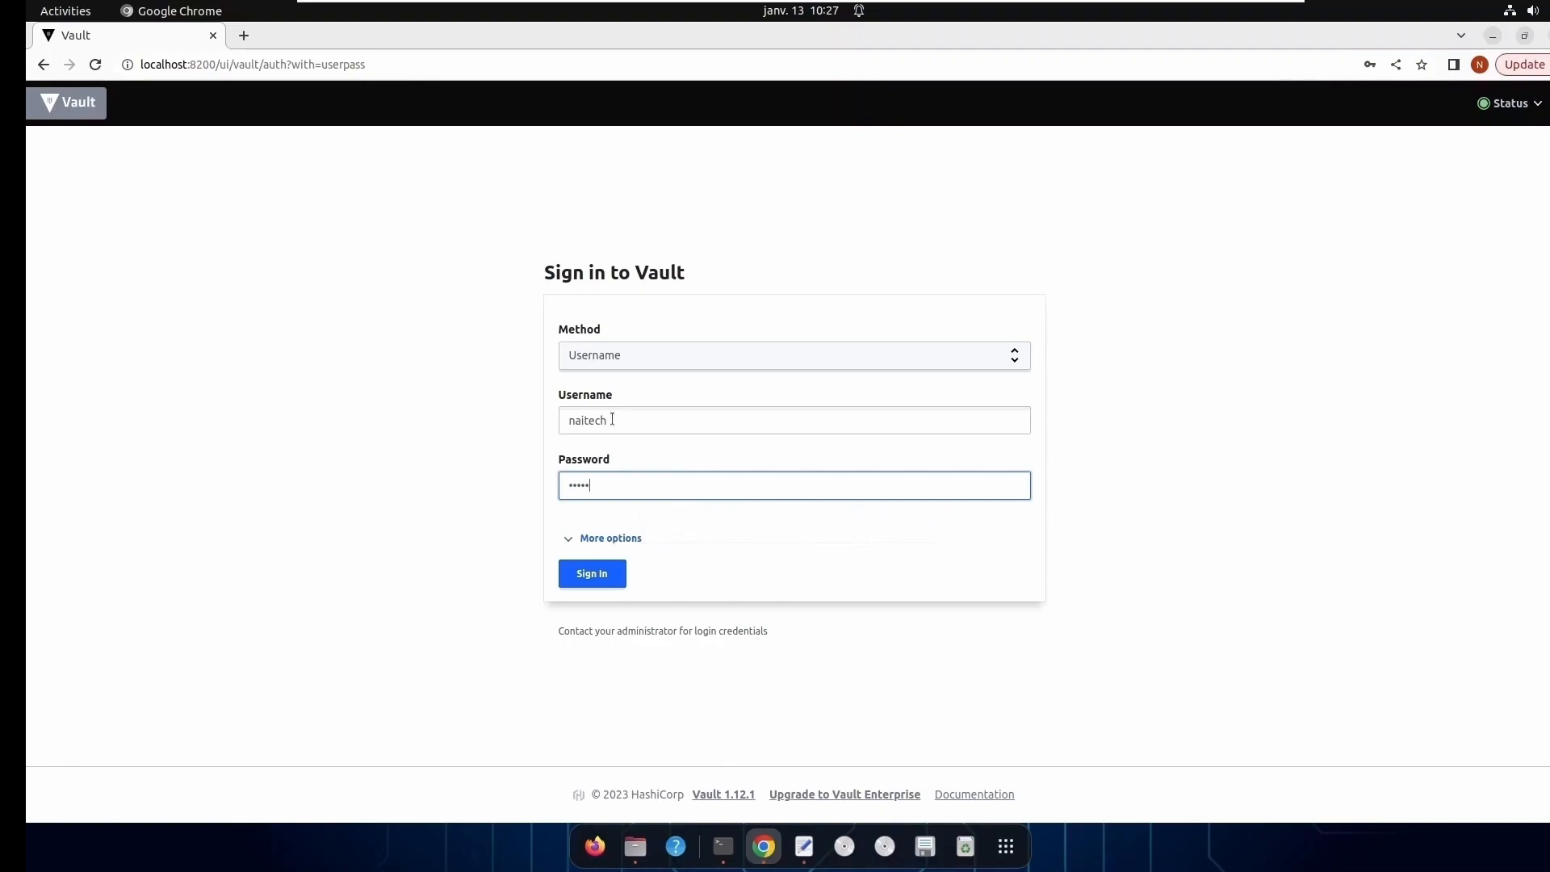
pyautogui.click(602, 571)
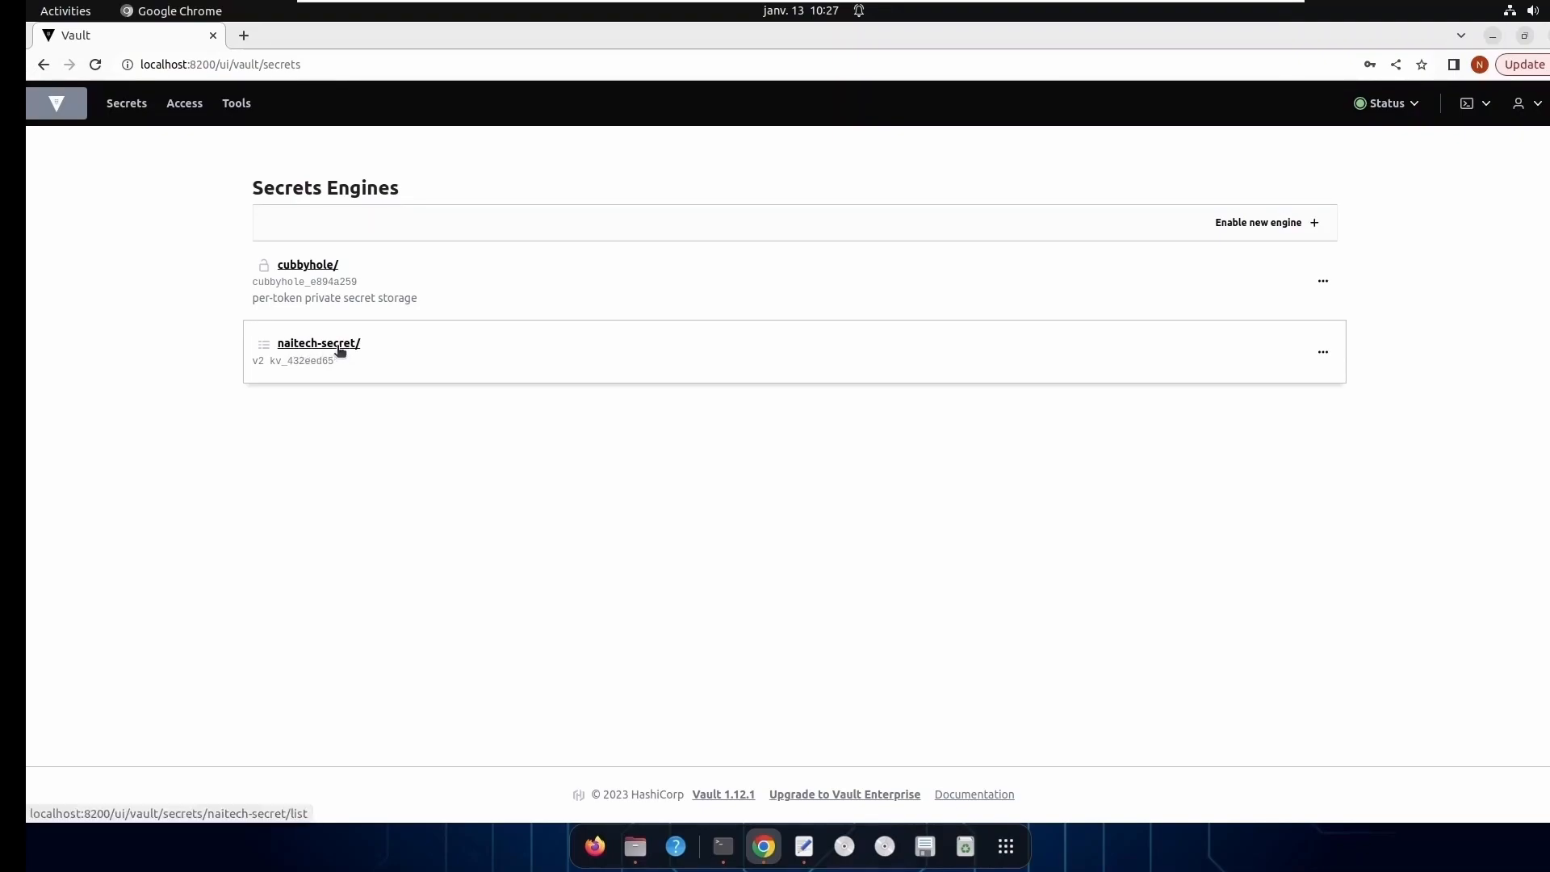
# - Switch to Terminal and clear the screen of the earlier vault login and token export output
pyautogui.click(1493, 36)
pyautogui.click(723, 846)
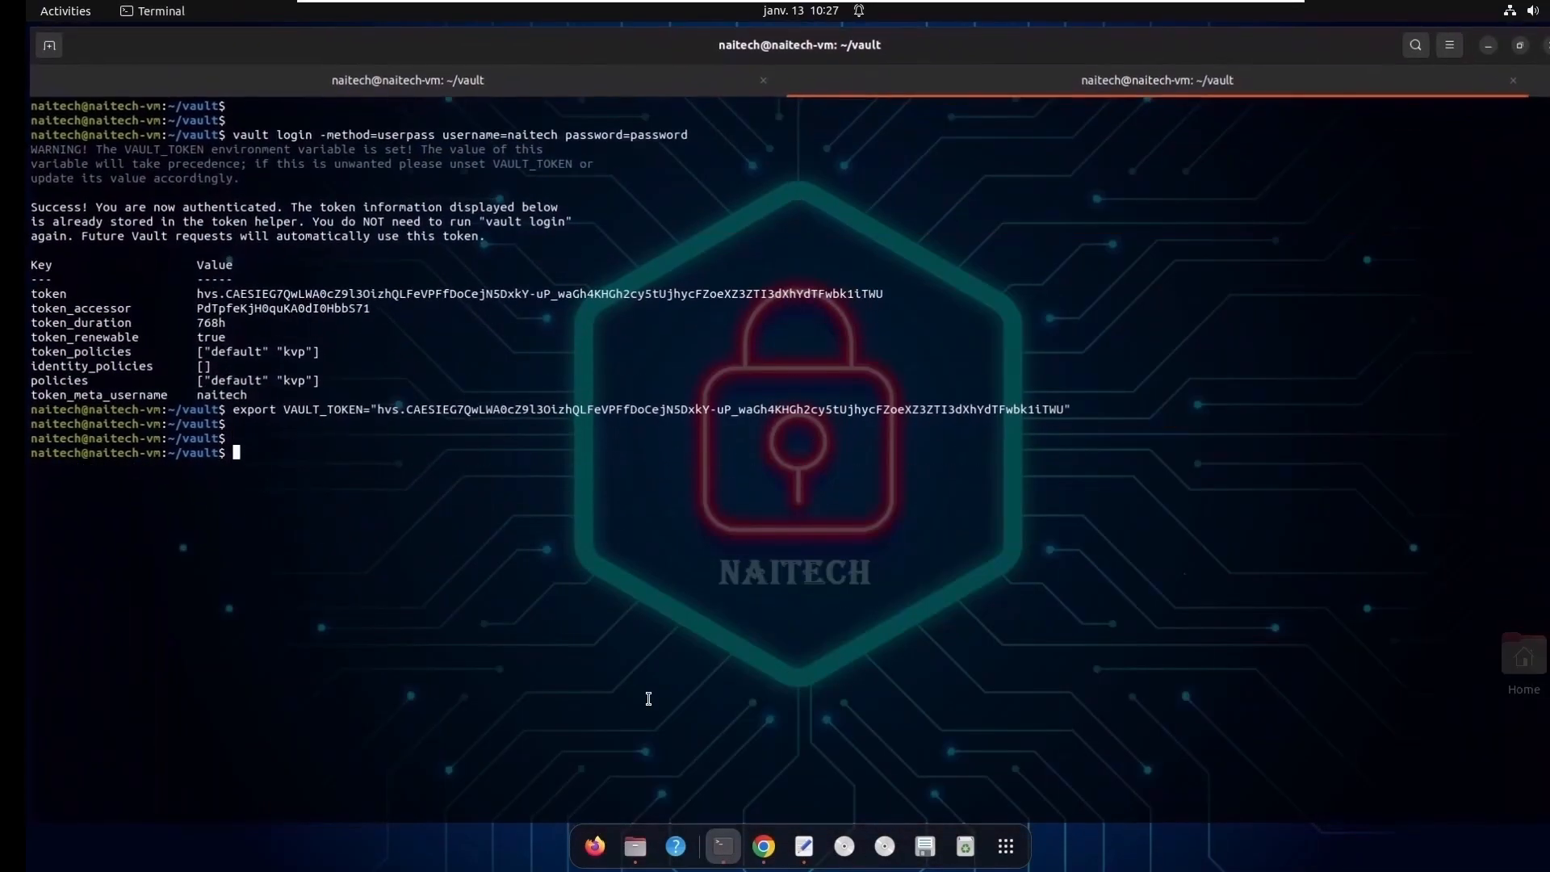
pyautogui.write('clear')
pyautogui.press('Return')
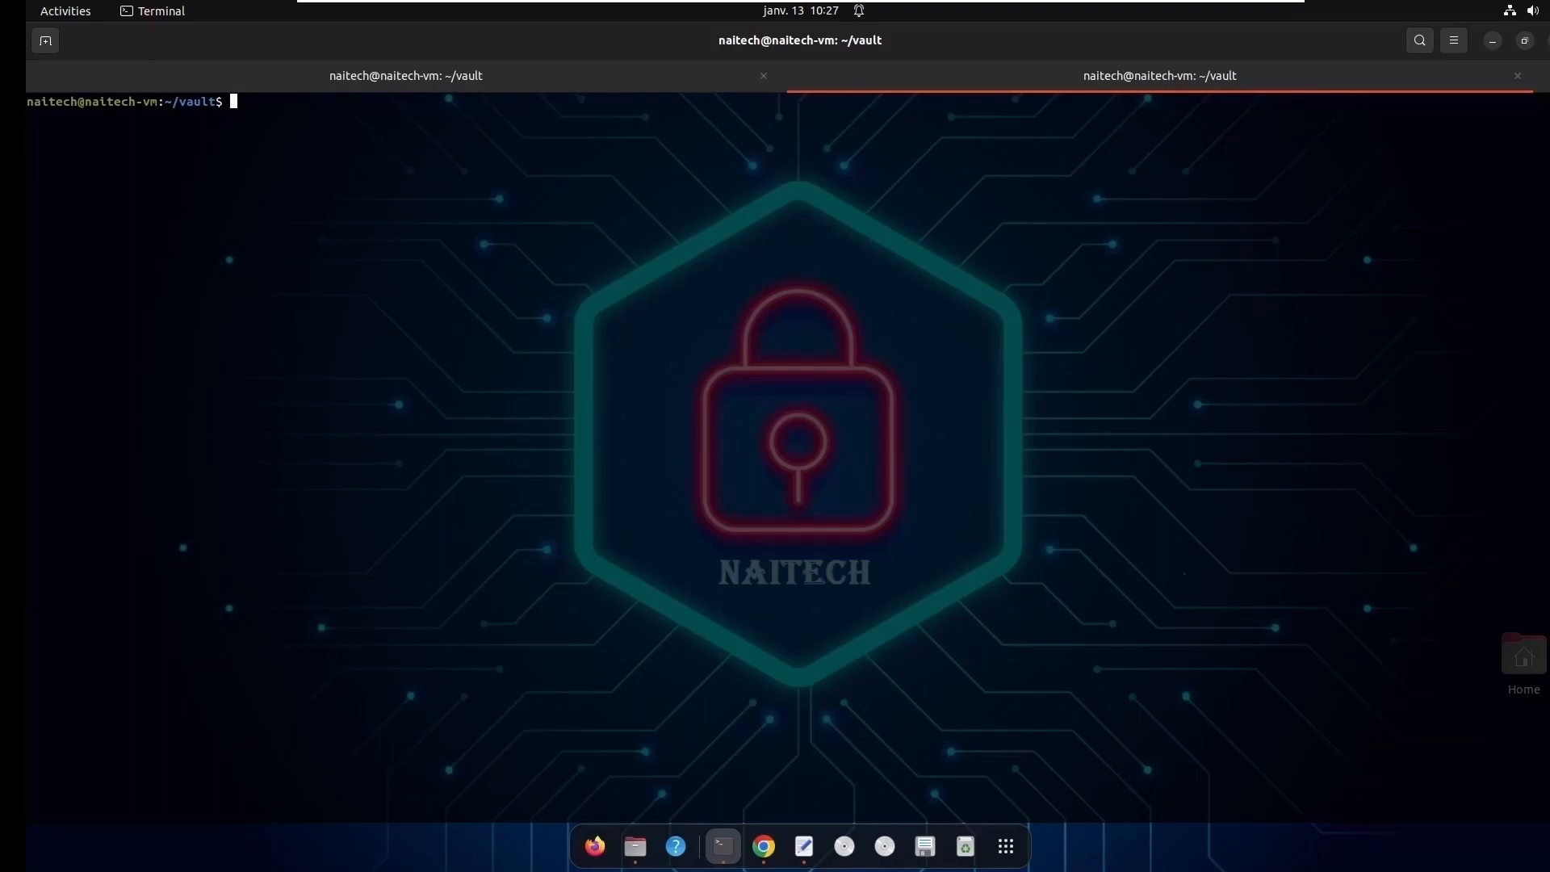
# - Recall the vault kv put command that writes card-service to mount naitech-secret with login=admin and the service password
pyautogui.press('Up')
pyautogui.press('Up')
pyautogui.press('Up')
pyautogui.press('Up')
pyautogui.press('Up')
pyautogui.press('Up')
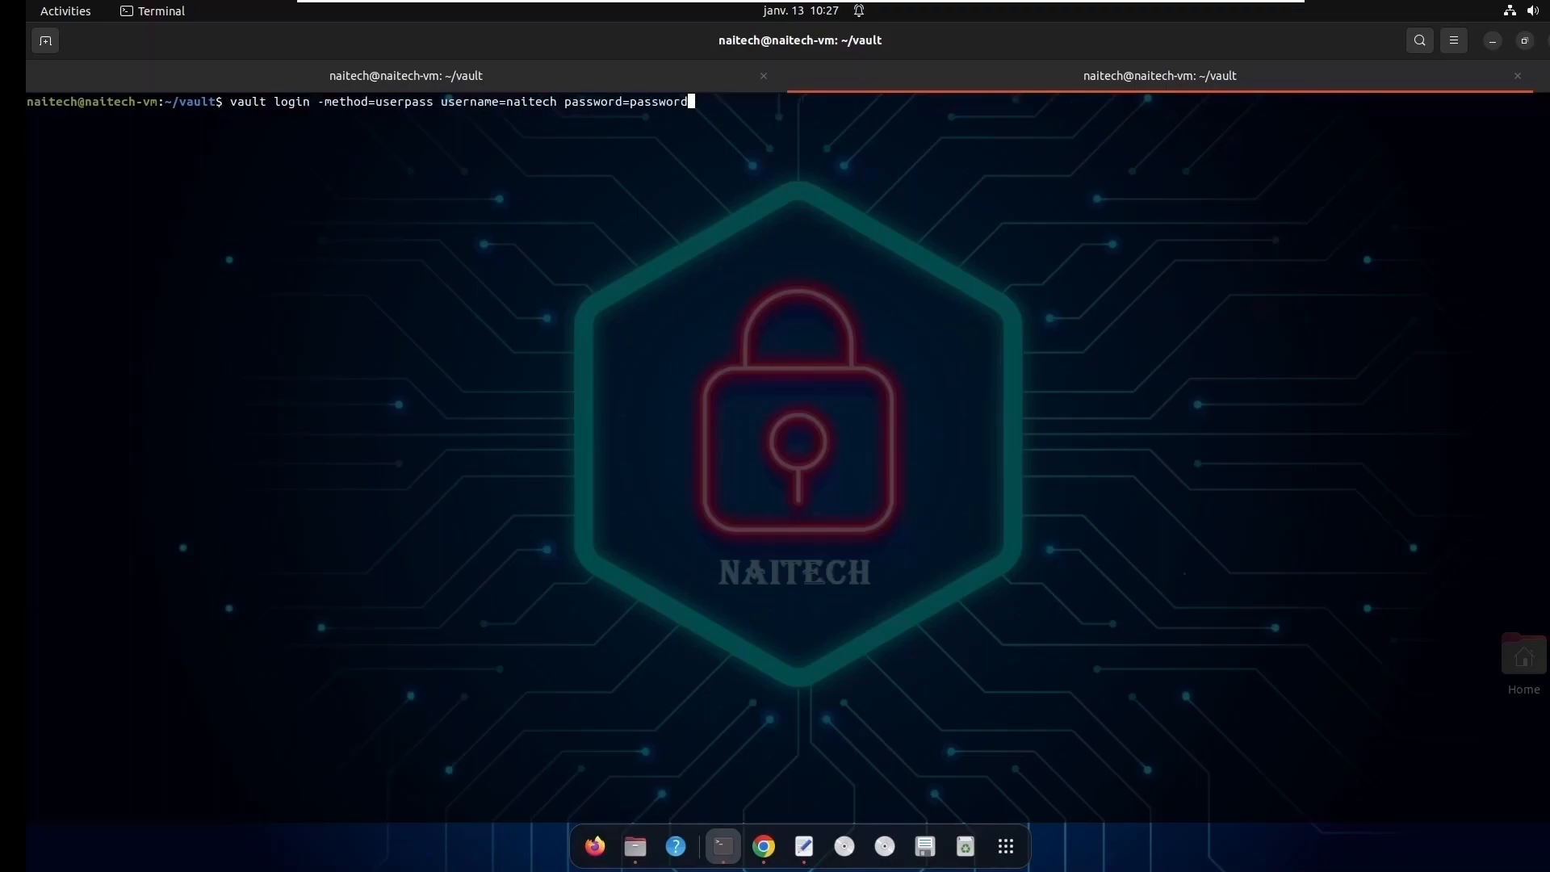
pyautogui.press('Up')
pyautogui.press('Down')
pyautogui.press('Down')
pyautogui.press('Down')
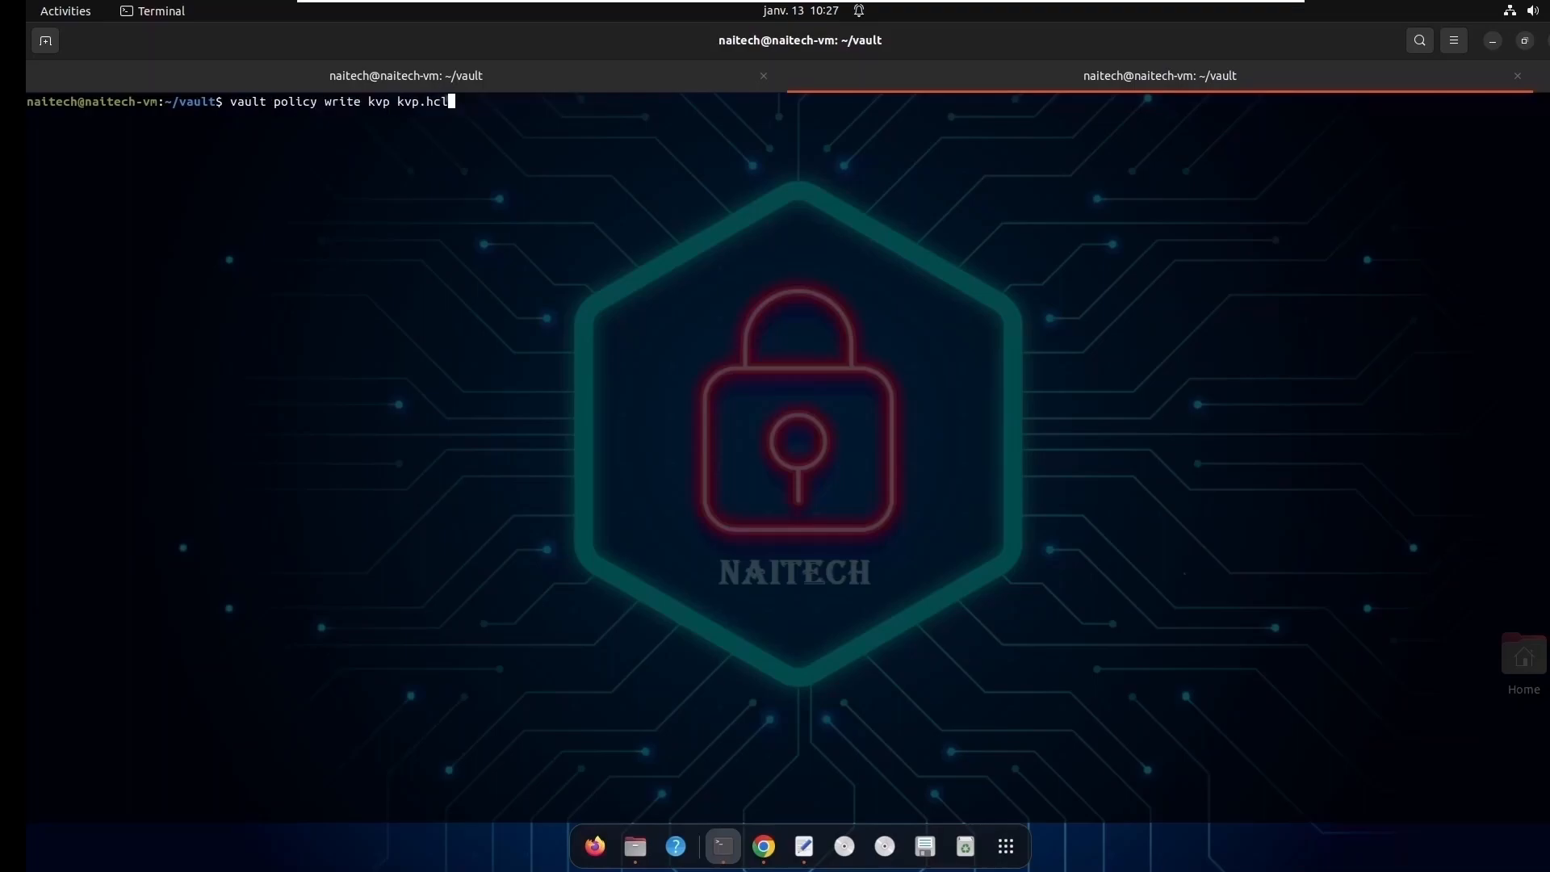
pyautogui.press('Down')
pyautogui.press('Down')
pyautogui.press('Down')
pyautogui.press('Down')
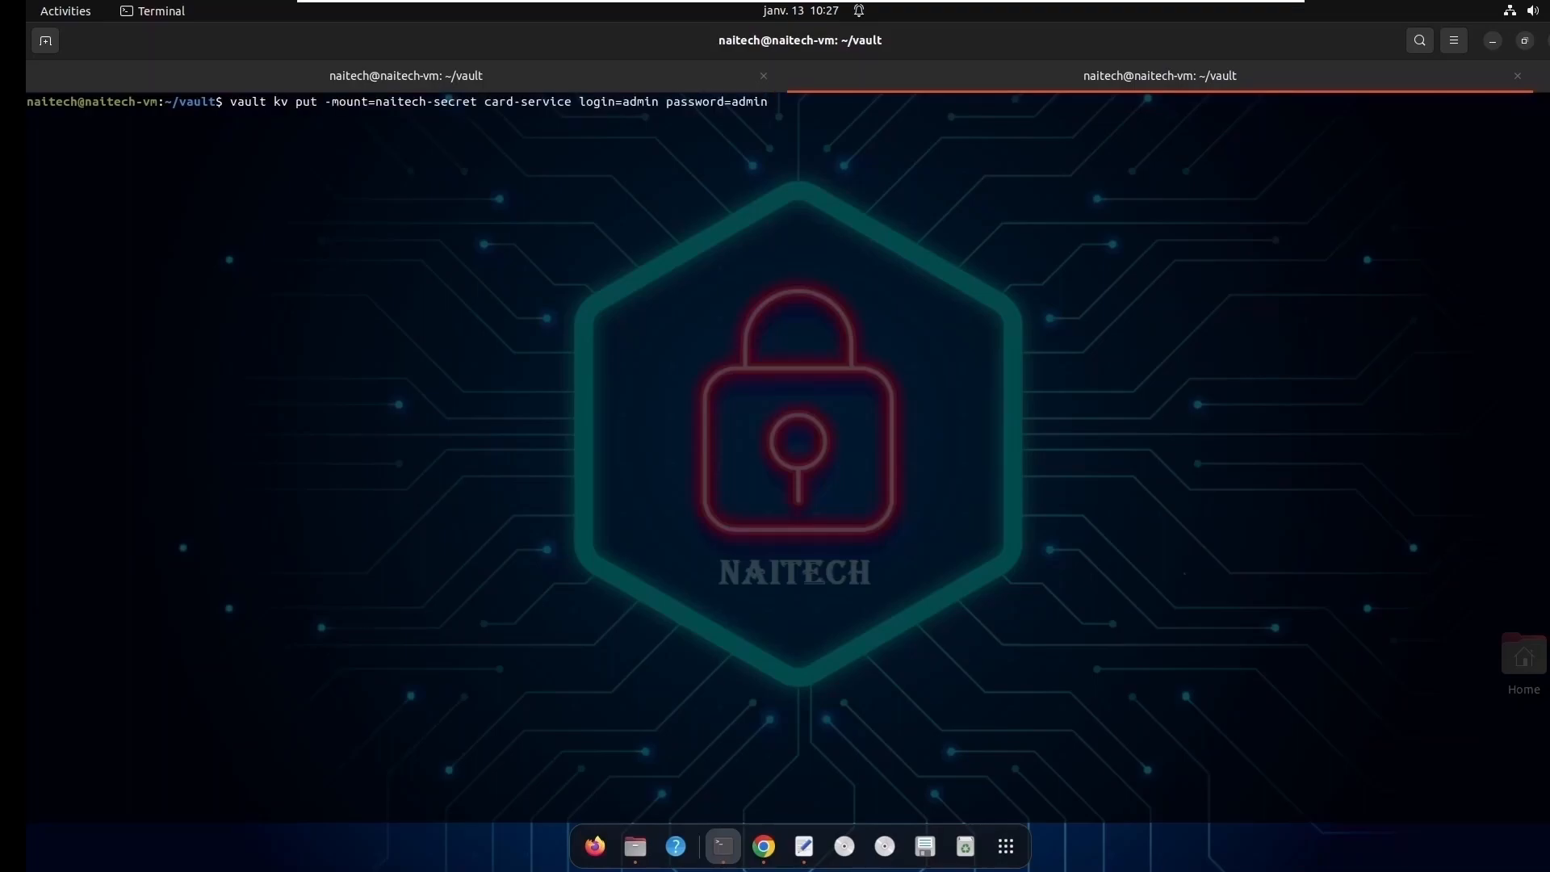
# - Examine the kv put command's operation, mount flag, secret path and login and password pairs
pyautogui.doubleClick(280, 102)
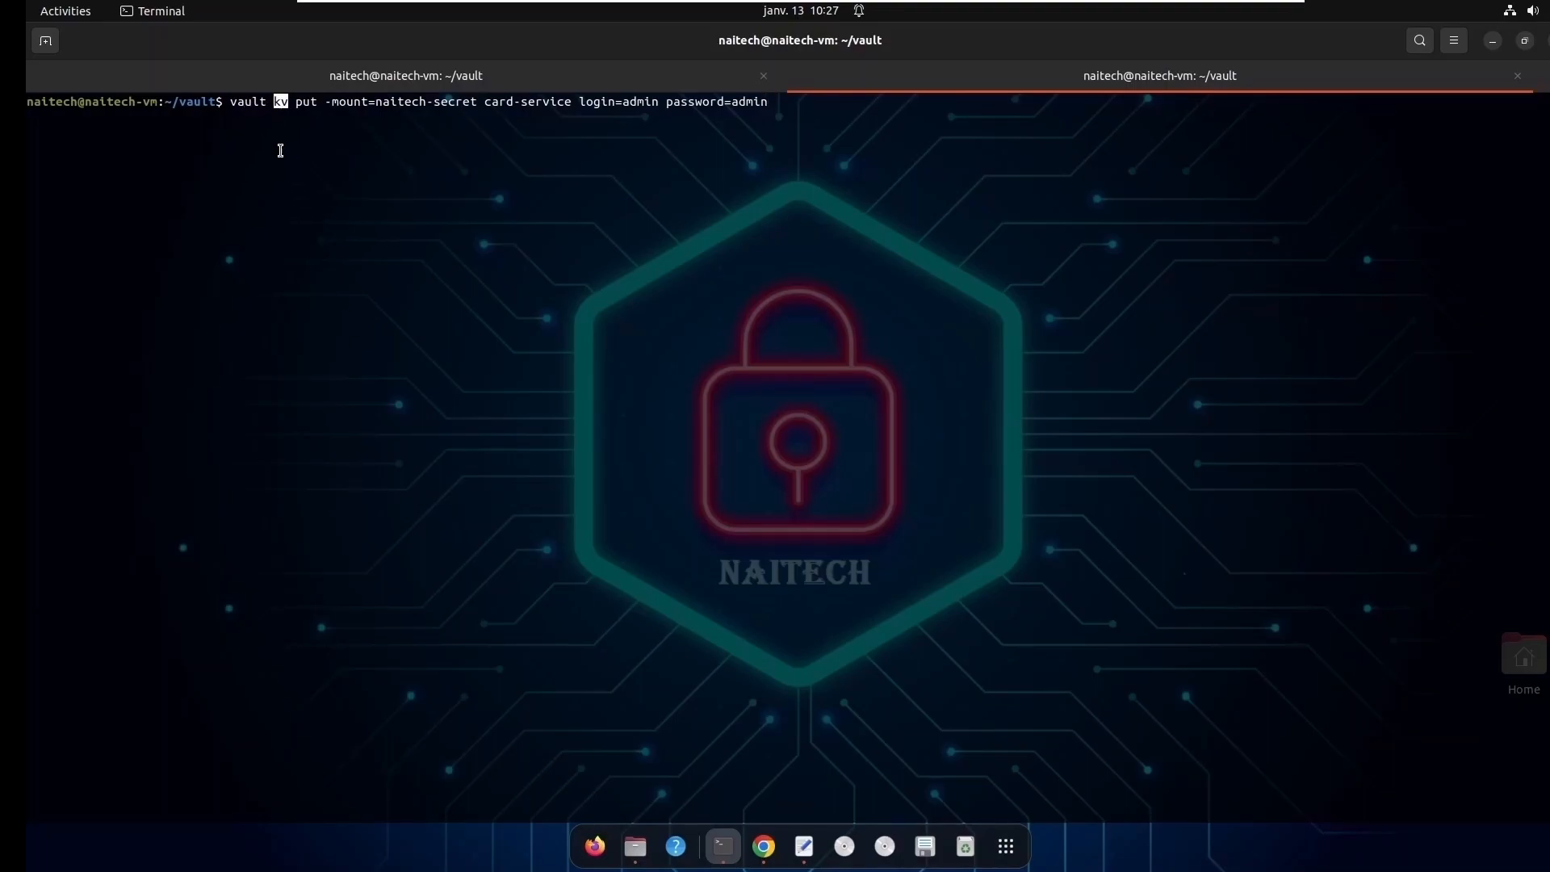
pyautogui.doubleClick(343, 102)
pyautogui.doubleClick(306, 102)
pyautogui.doubleClick(393, 109)
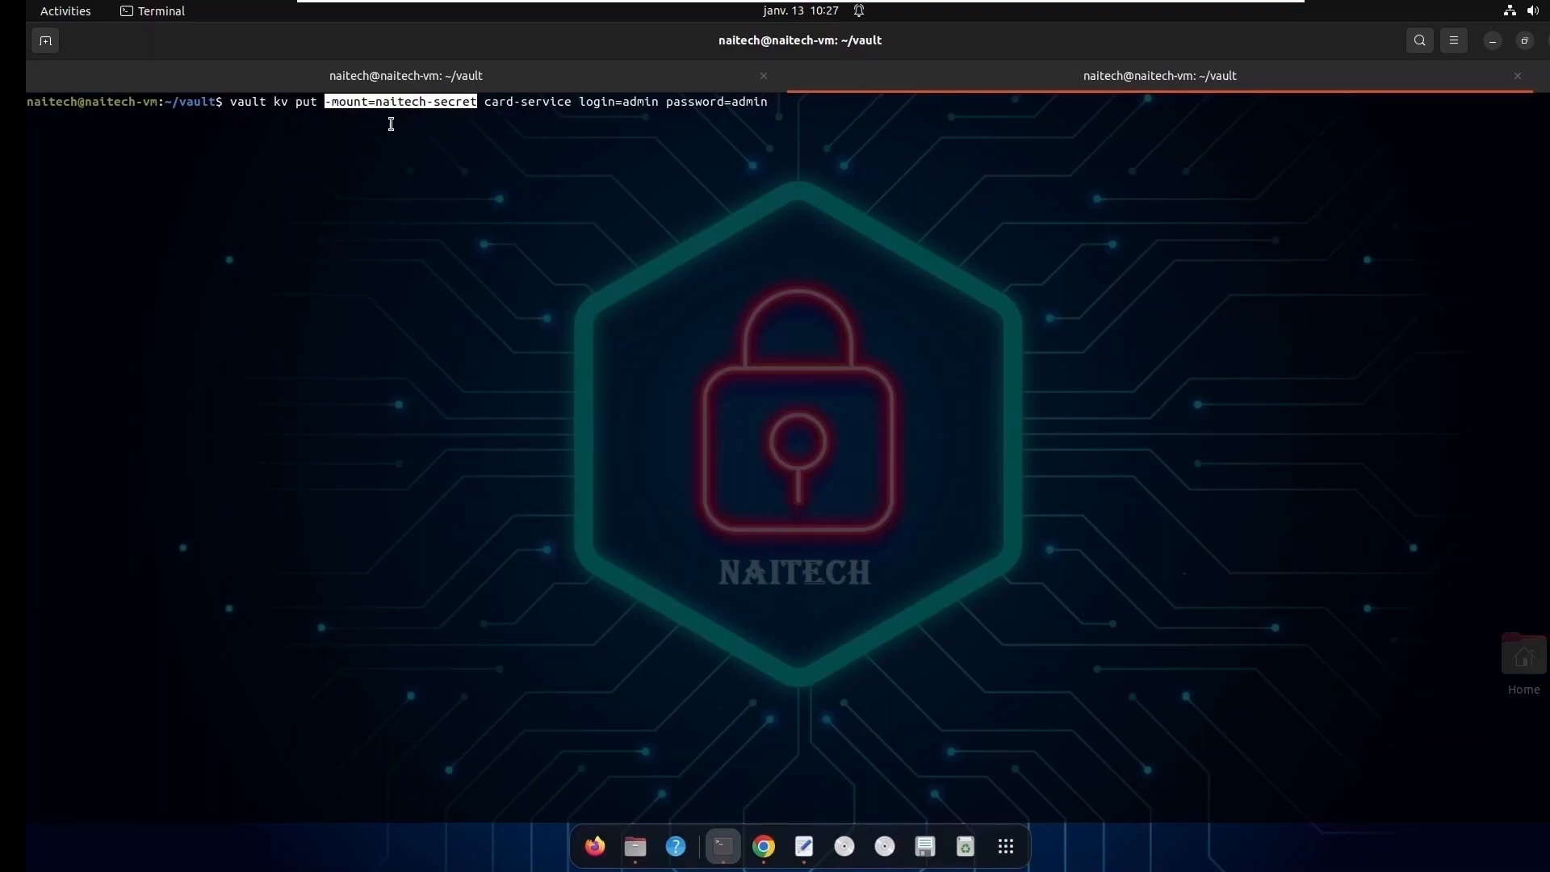
pyautogui.doubleClick(500, 103)
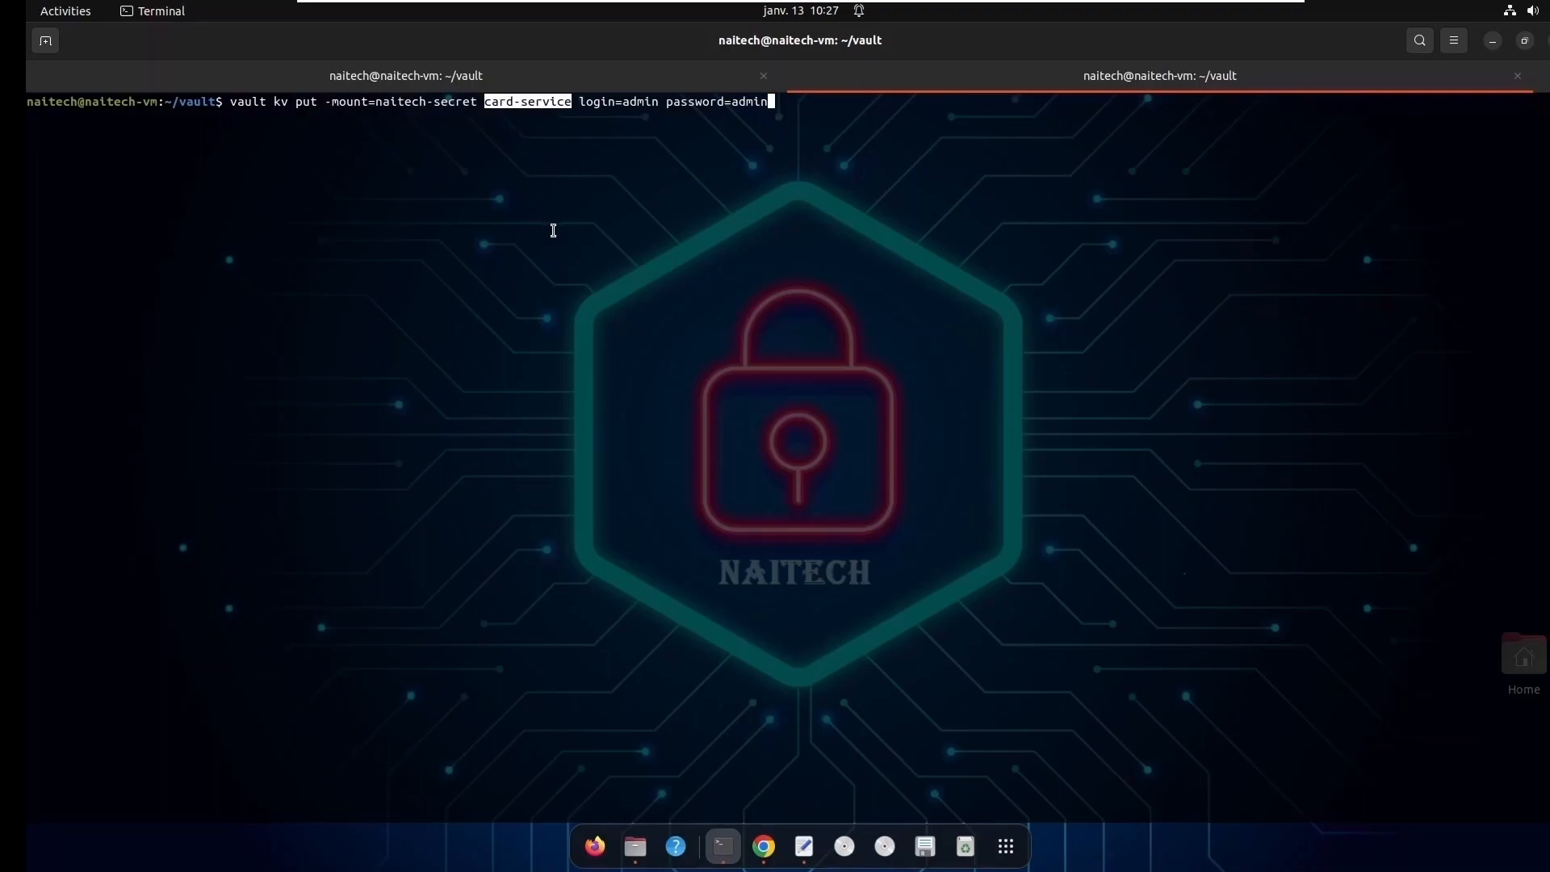
pyautogui.doubleClick(633, 103)
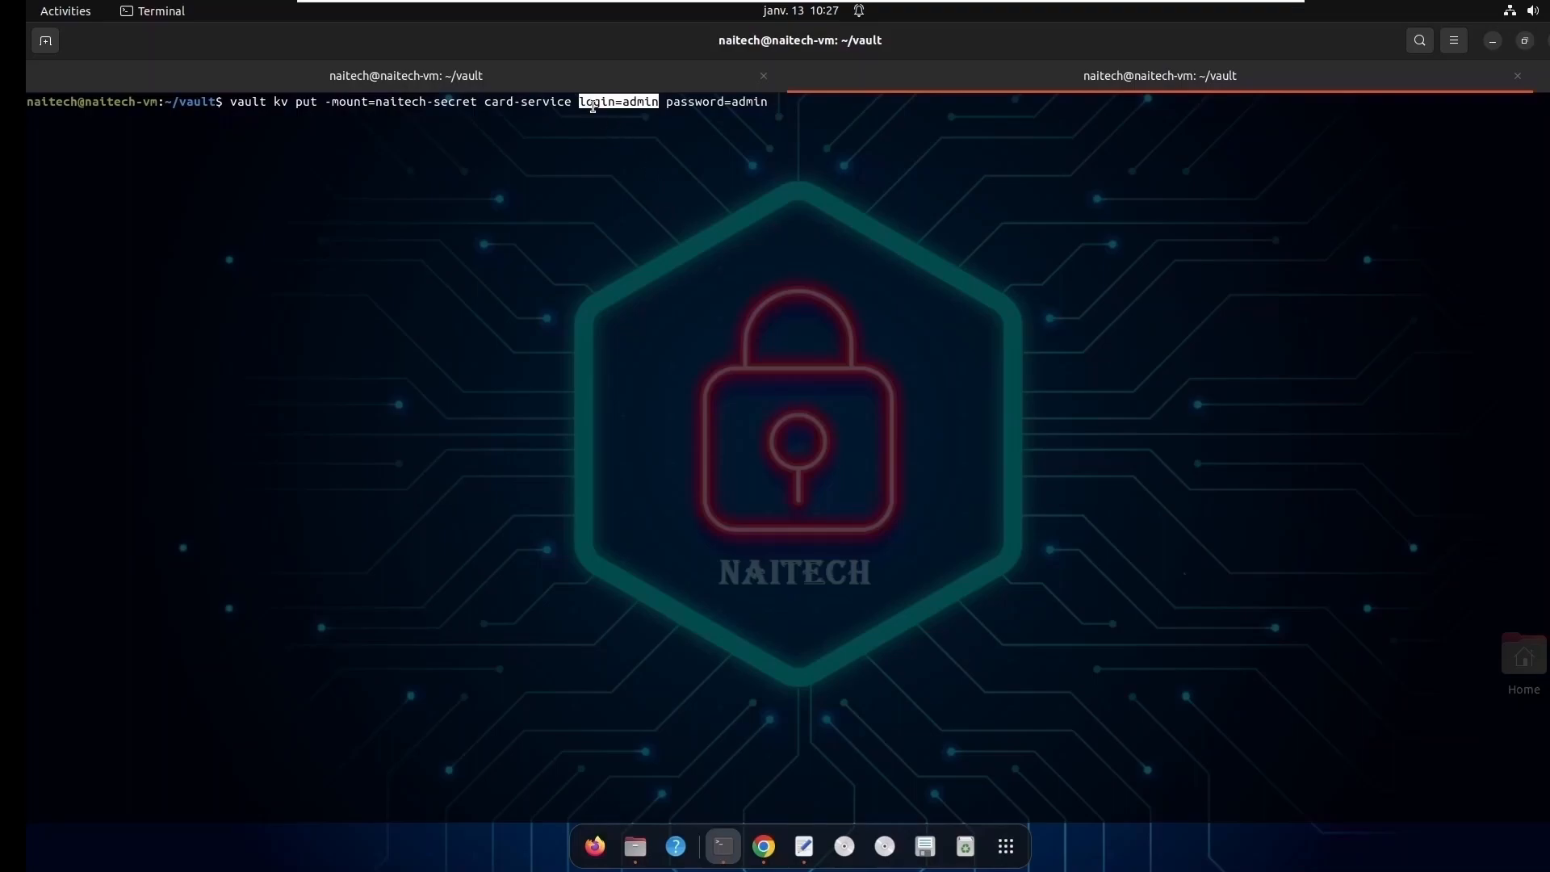
pyautogui.doubleClick(593, 104)
pyautogui.doubleClick(686, 103)
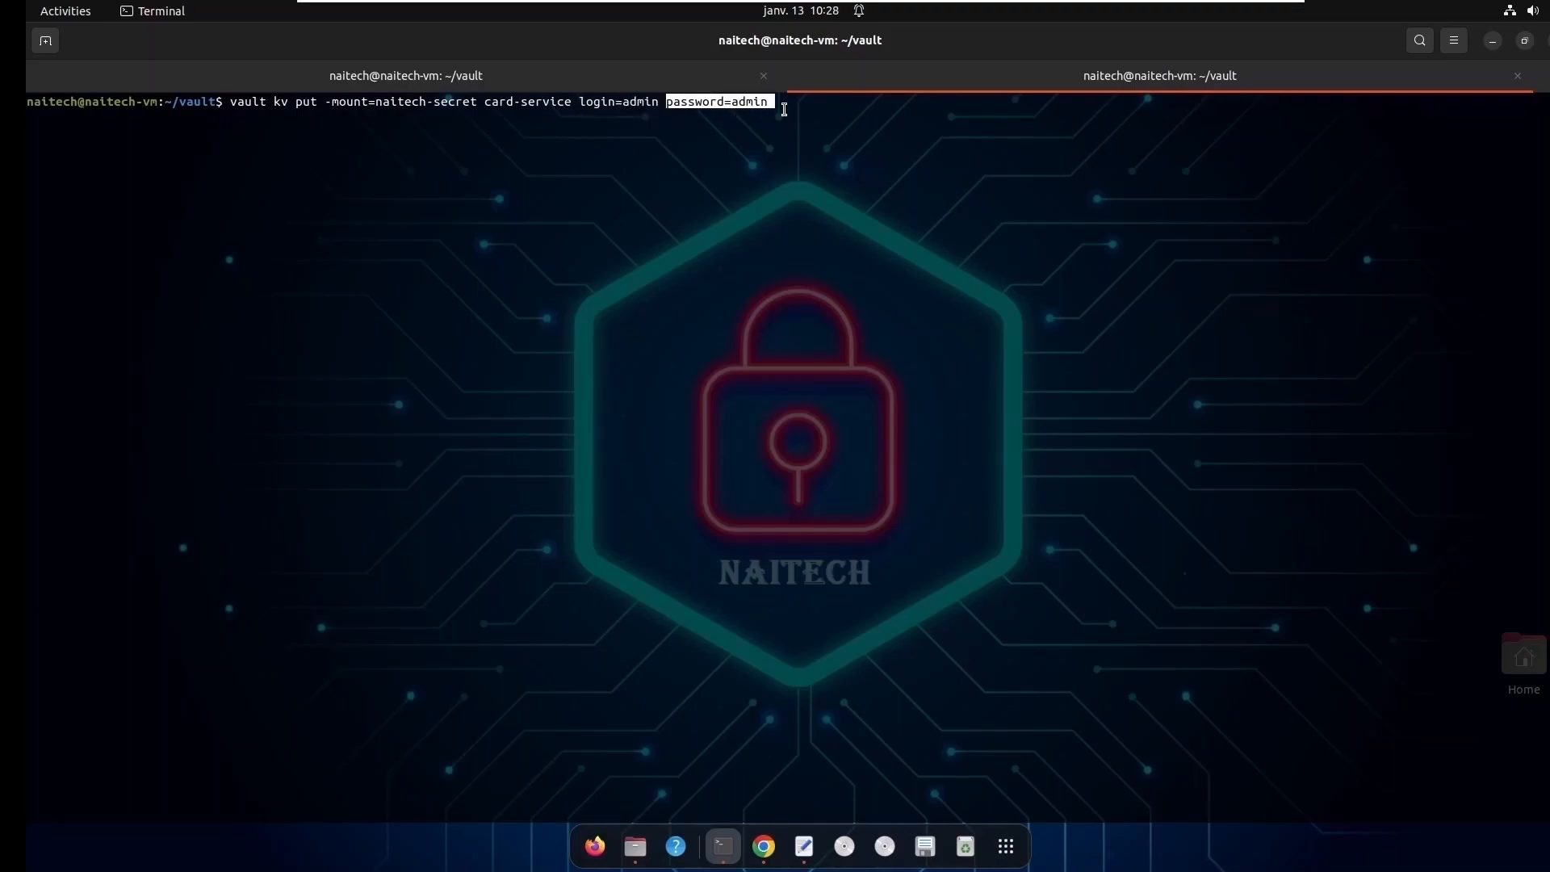
pyautogui.doubleClick(634, 103)
pyautogui.doubleClick(634, 104)
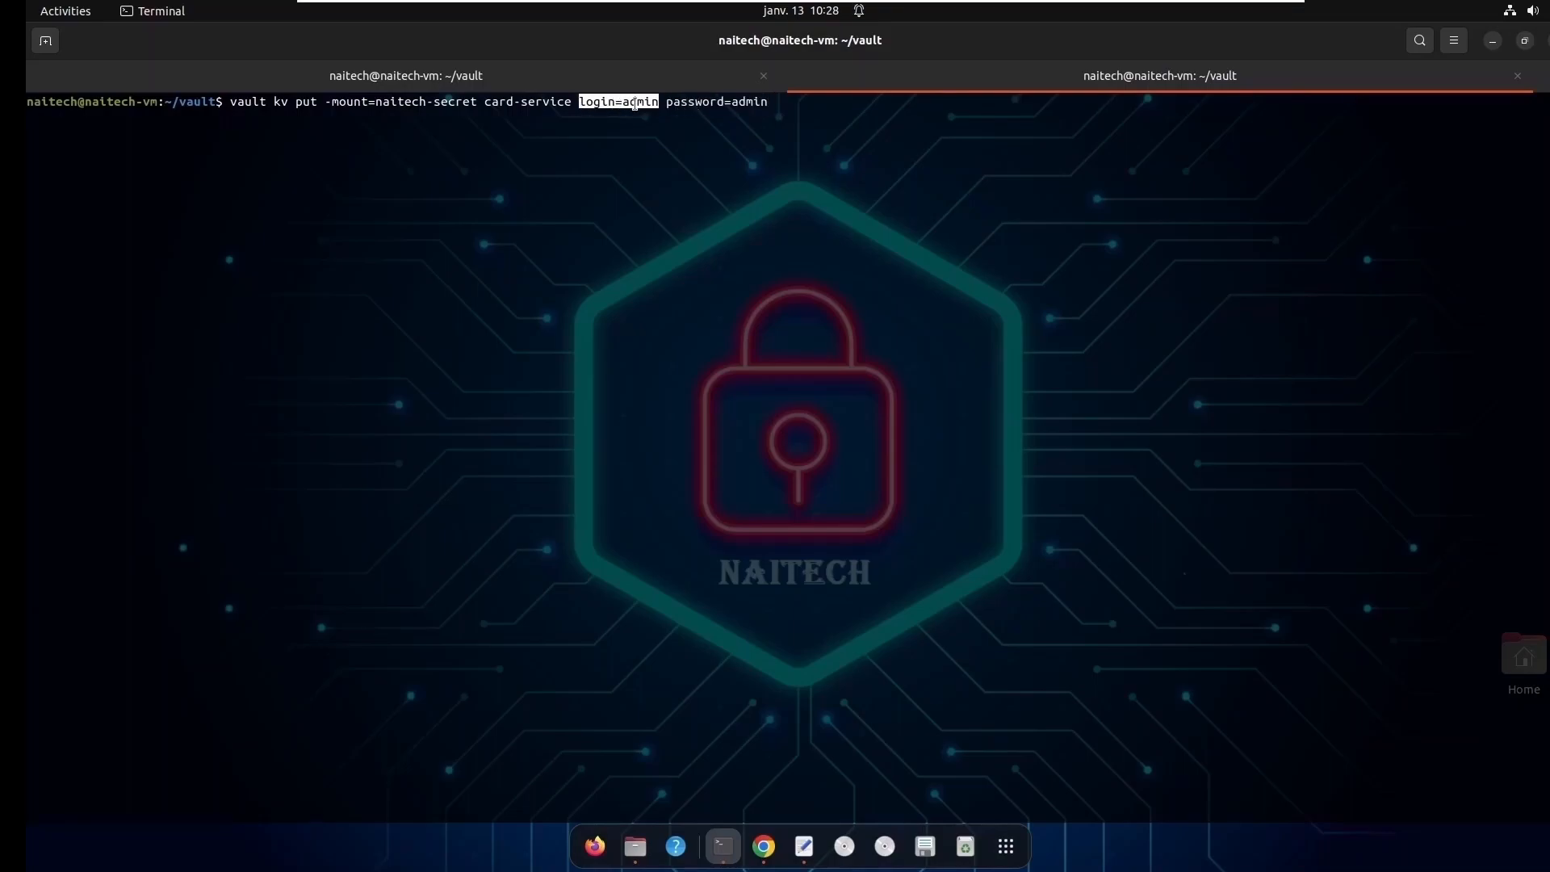
# - Run the kv put command to store the card-service secret and check its version in the output
pyautogui.click(822, 119)
pyautogui.press('Return')
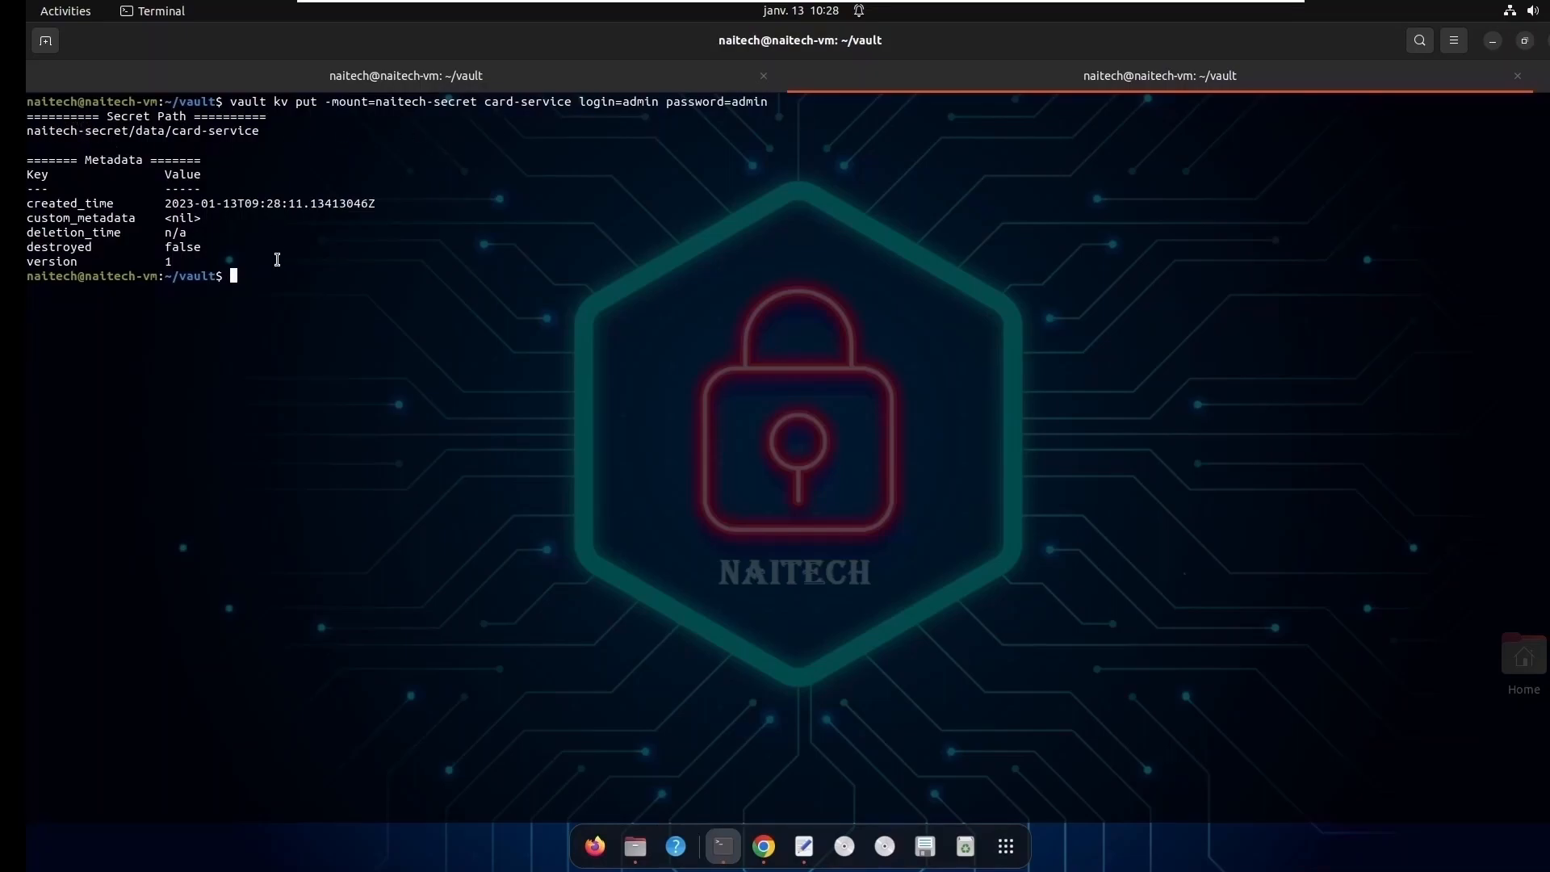
pyautogui.moveTo(170, 261); pyautogui.dragTo(323, 262)
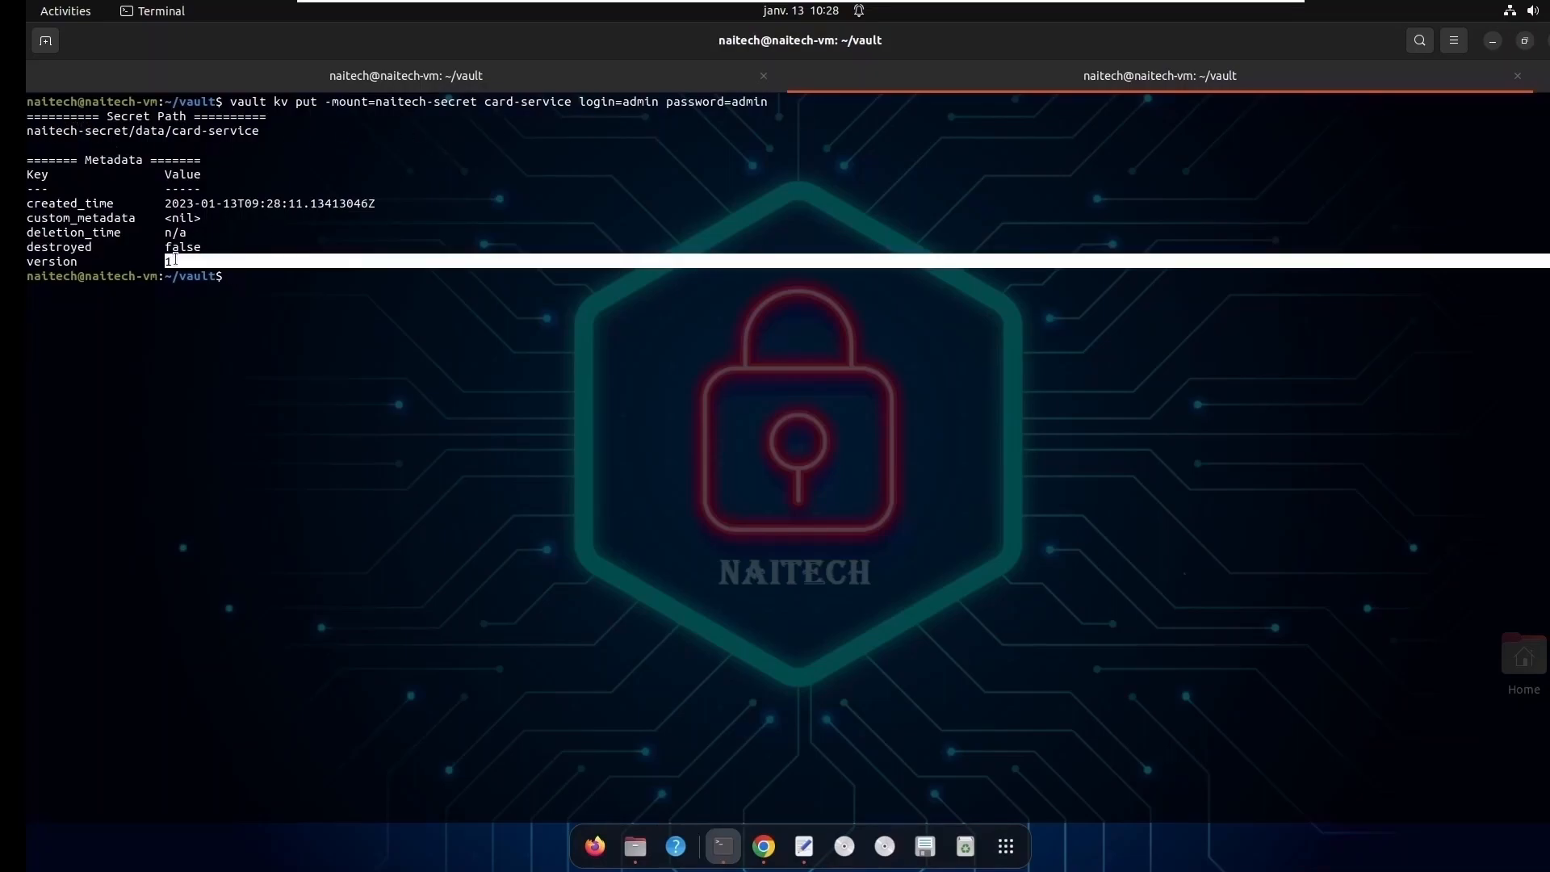
pyautogui.click(321, 279)
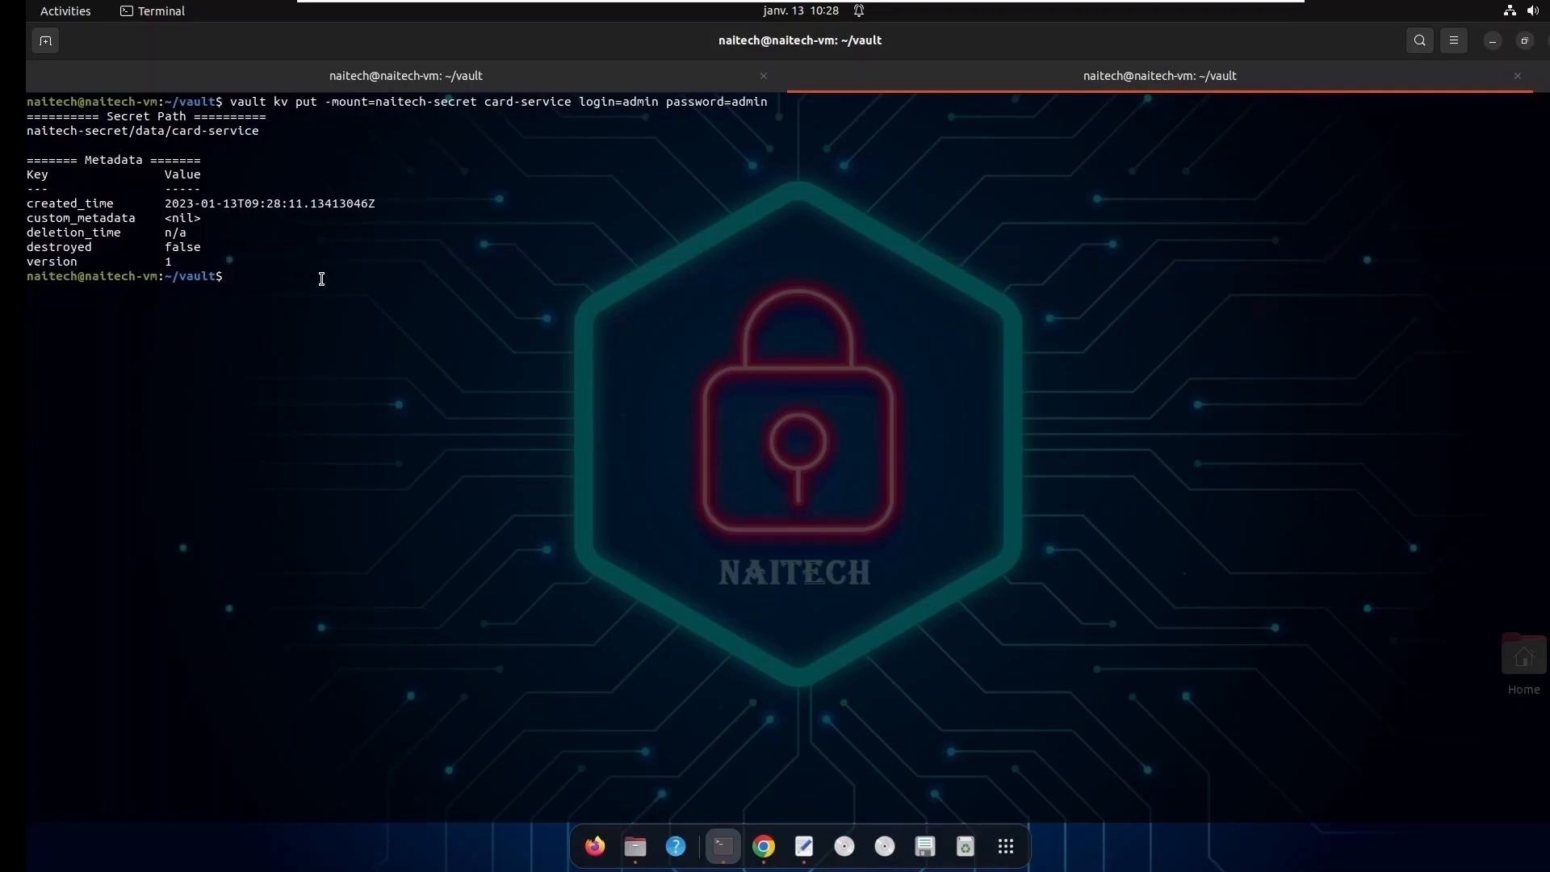
# - Try to read the card-service secret with vault kv get -mount=naitech-service card-service
pyautogui.write('vault kv get -mou')
pyautogui.press('BackSpace')
pyautogui.press('BackSpace')
pyautogui.press('BackSpace')
pyautogui.write('mount=naitech-service card-service')
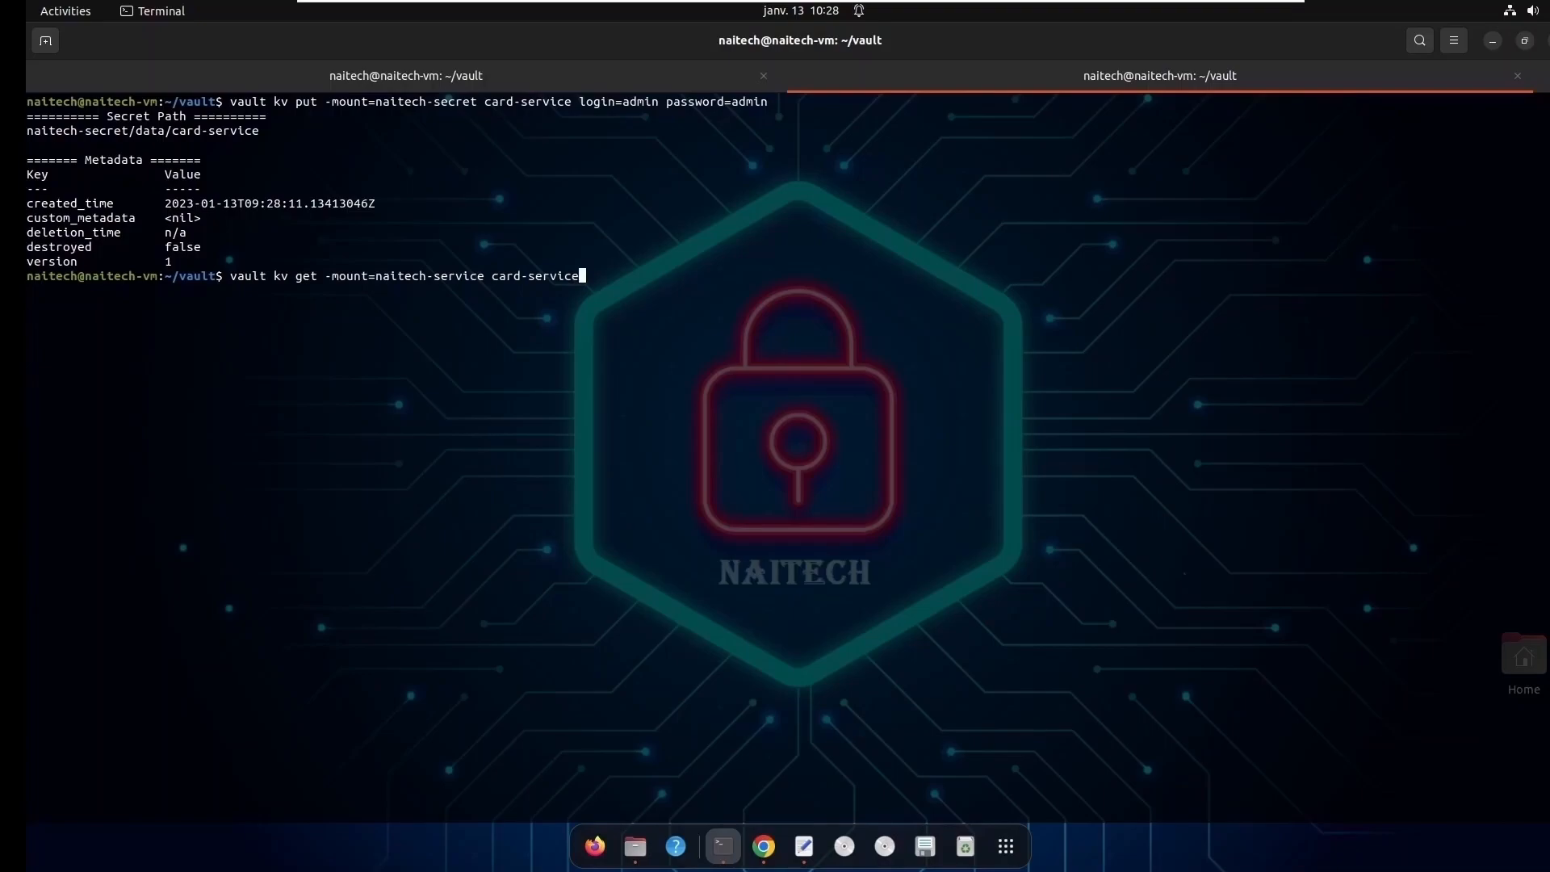
pyautogui.press('Return')
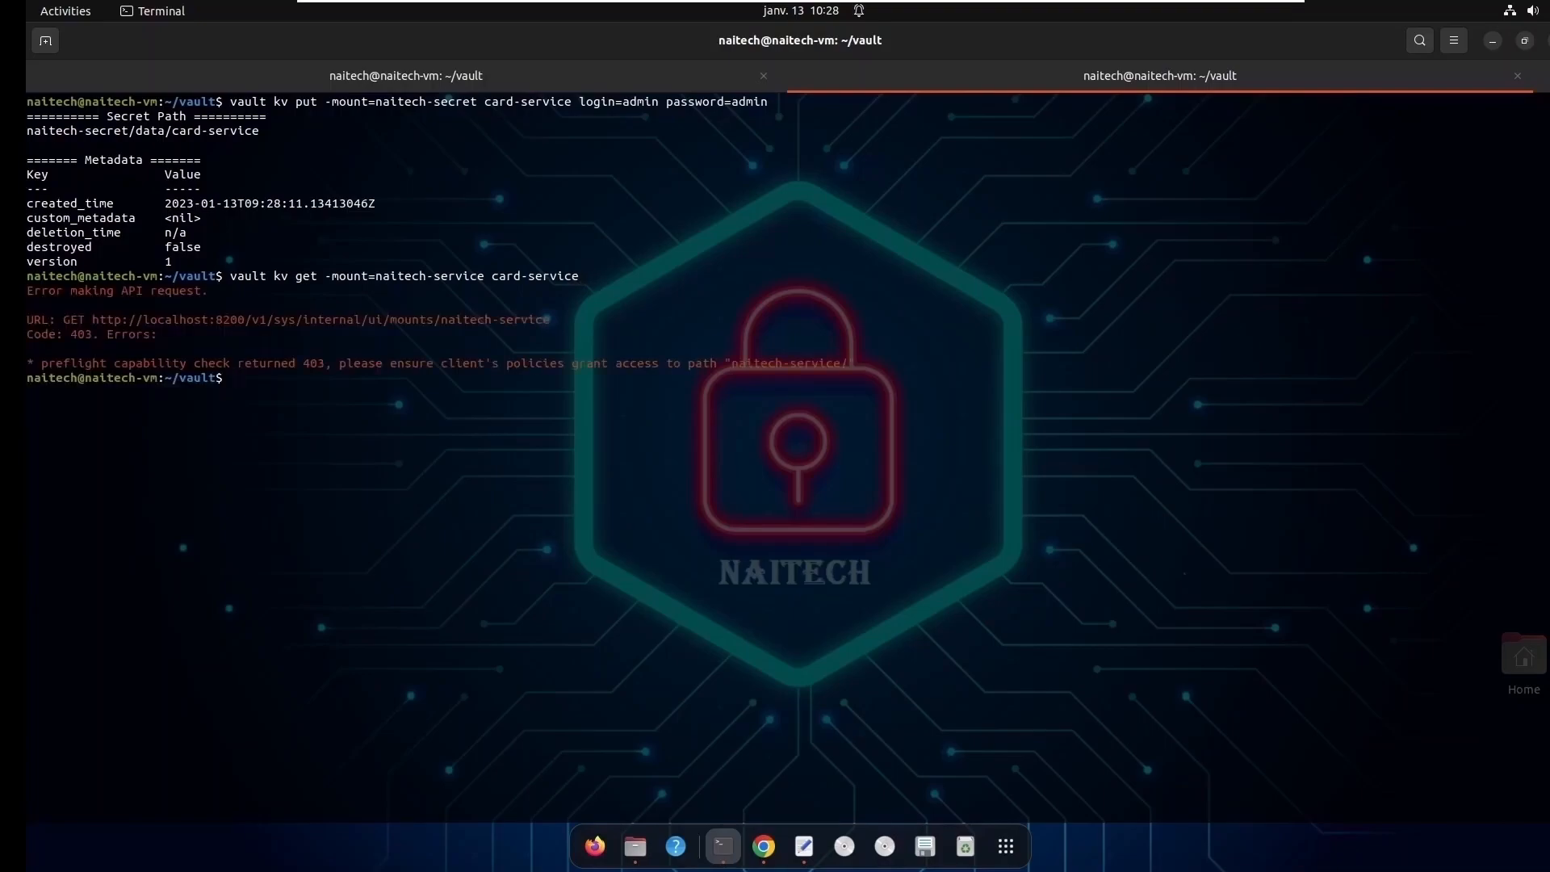
# - Correct the mount to naitech-secret in the vault kv get command and read the card-service secret
pyautogui.press('Up')
pyautogui.press('Left')
pyautogui.press('Left')
pyautogui.press('Left')
pyautogui.press('Left')
pyautogui.press('Left')
pyautogui.press('Left')
pyautogui.press('Left')
pyautogui.press('Left')
pyautogui.press('Left')
pyautogui.press('Left')
pyautogui.press('Left')
pyautogui.press('Left')
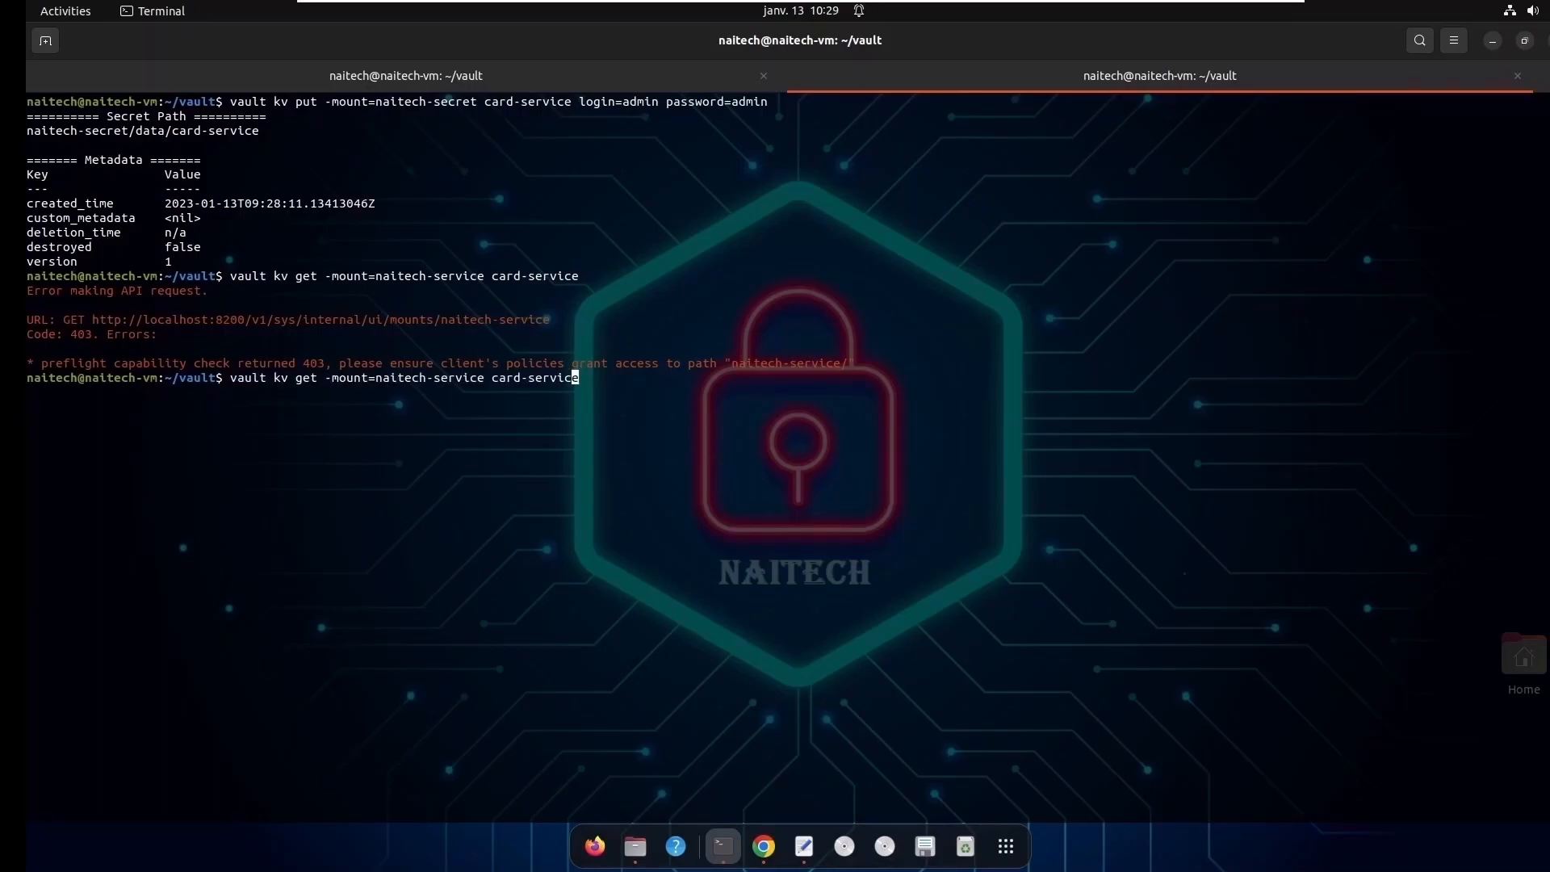
pyautogui.press('BackSpace')
pyautogui.press('BackSpace')
pyautogui.press('BackSpace')
pyautogui.press('BackSpace')
pyautogui.press('BackSpace')
pyautogui.press('BackSpace')
pyautogui.write('cret')
pyautogui.press('Return')
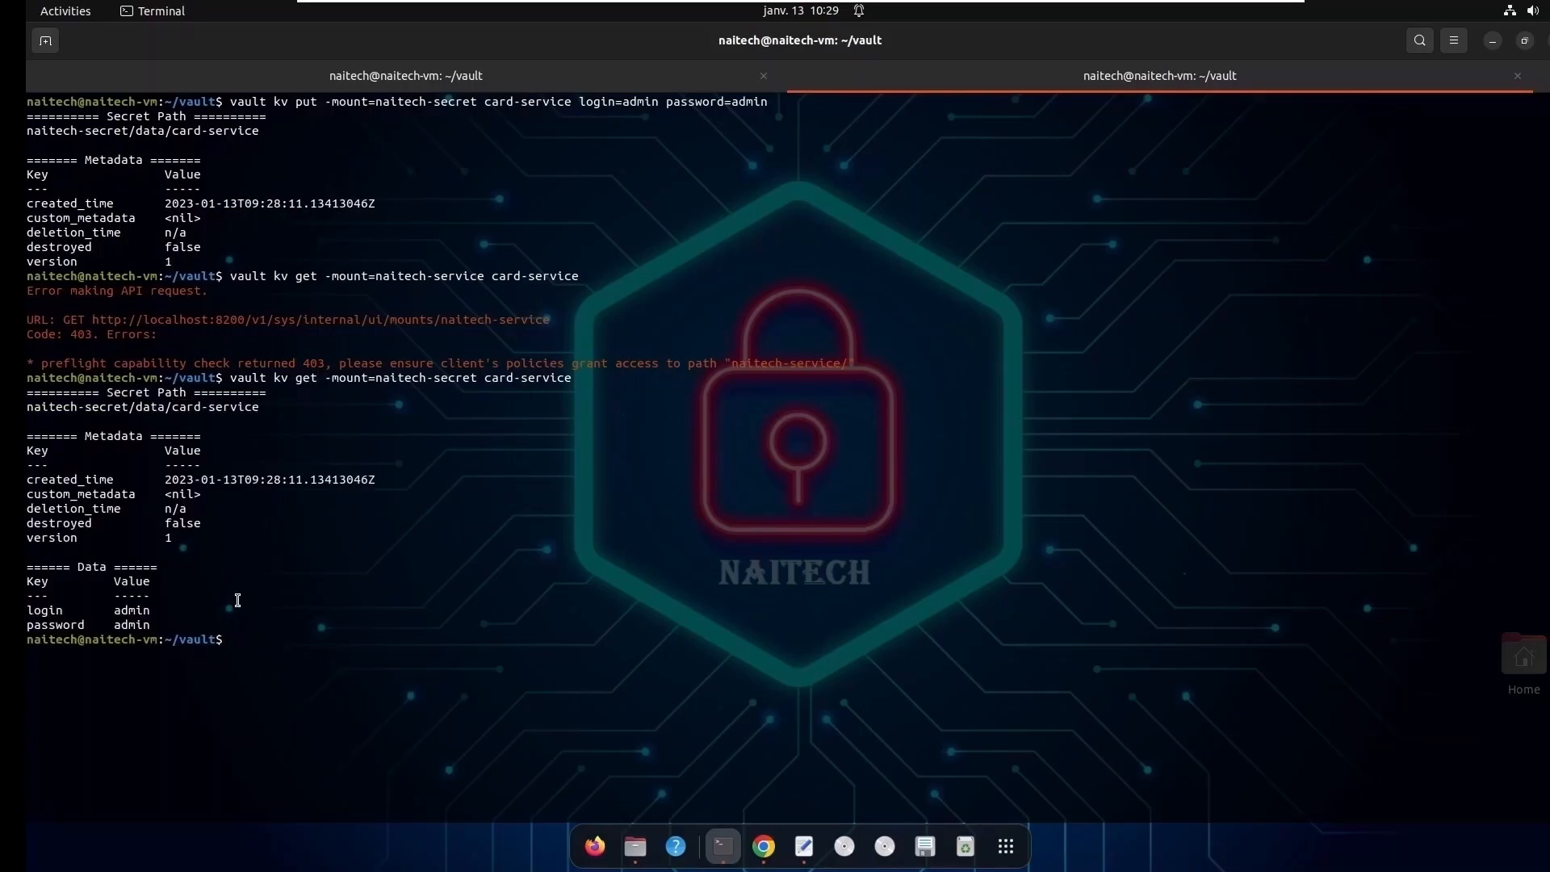
# - Check the login and password keys and their values in the Data section of the card-service output
pyautogui.moveTo(164, 627); pyautogui.dragTo(113, 625)
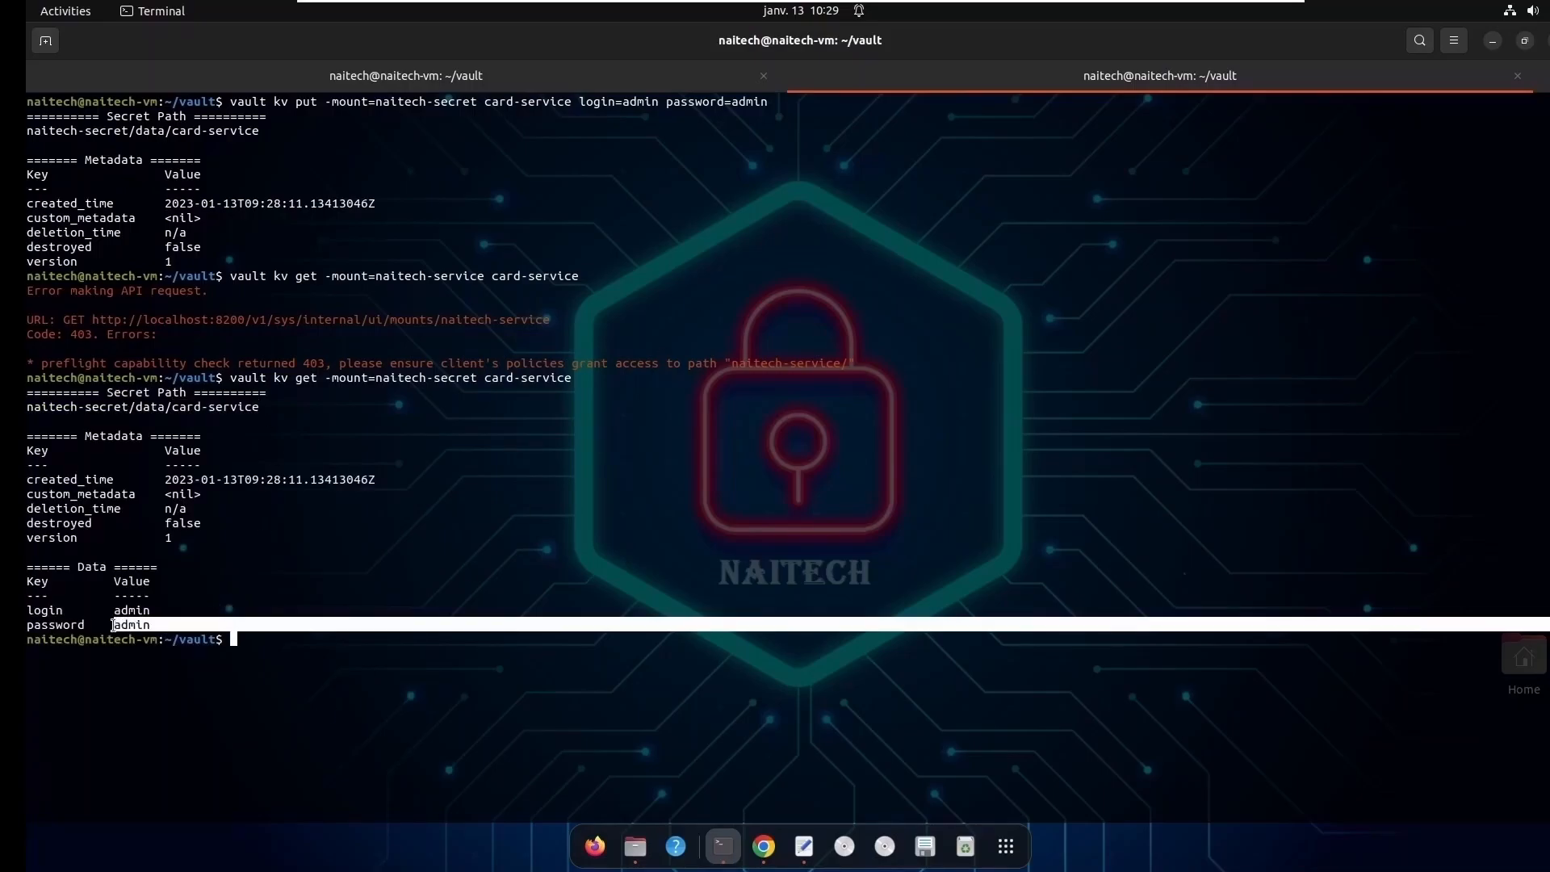
pyautogui.doubleClick(55, 613)
pyautogui.doubleClick(128, 610)
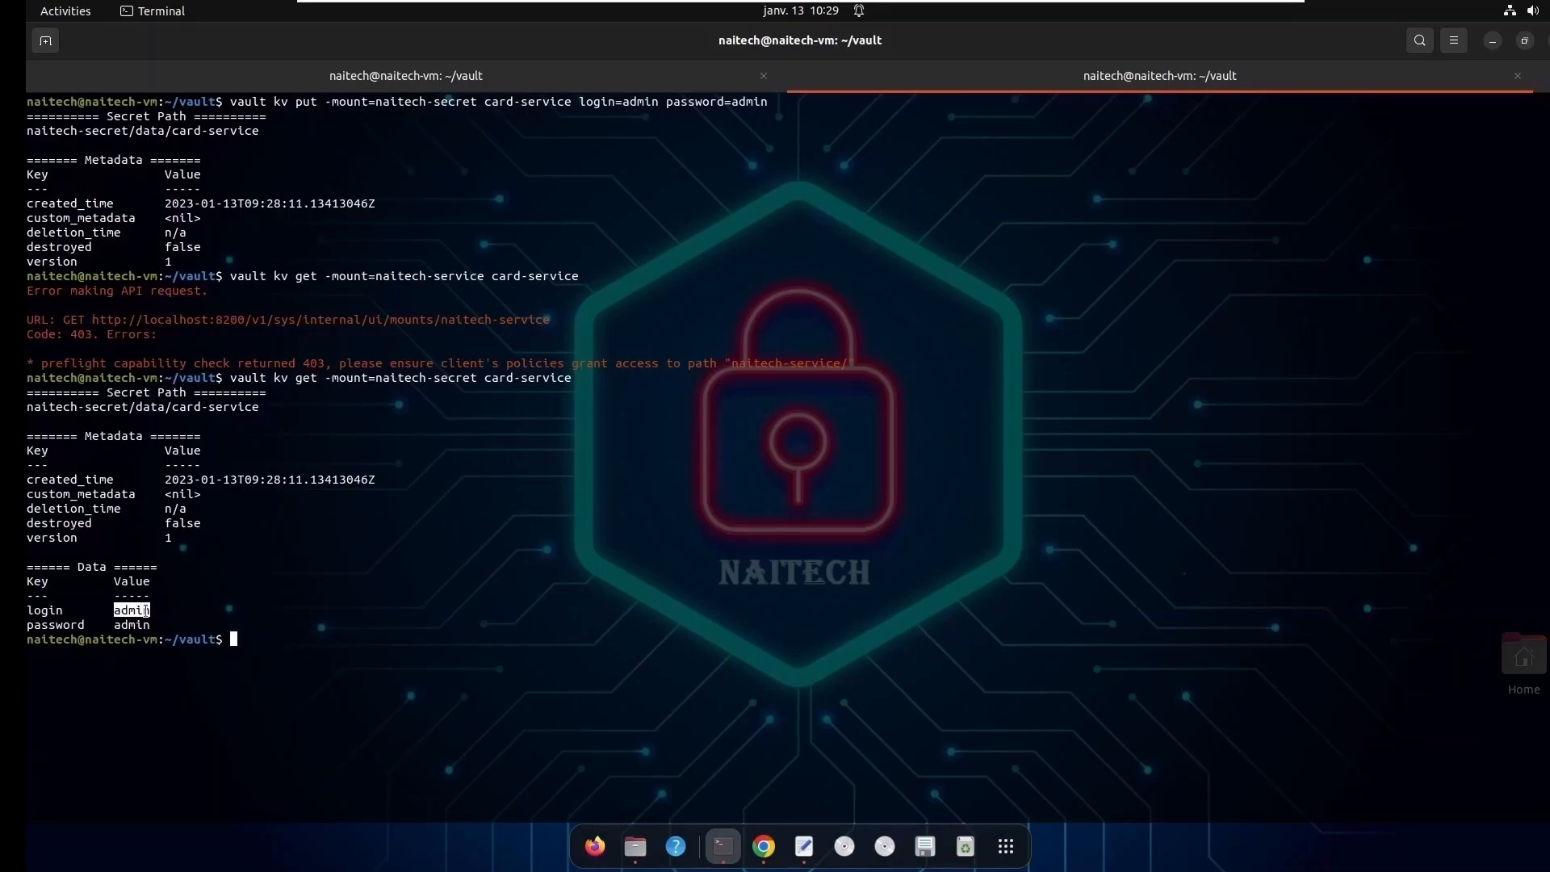
pyautogui.doubleClick(64, 626)
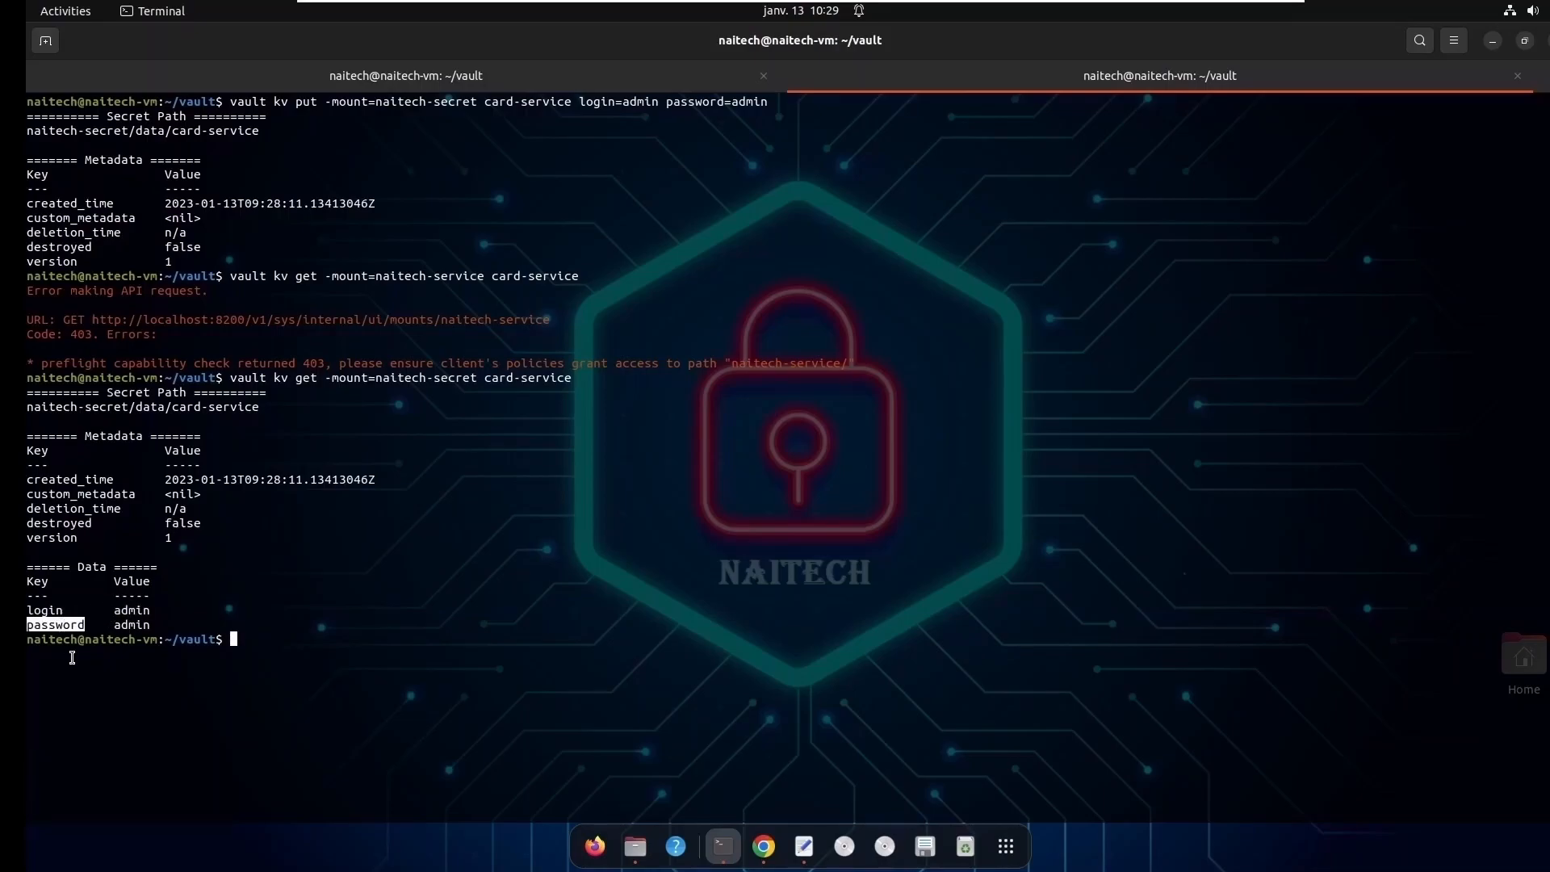
pyautogui.doubleClick(134, 625)
pyautogui.click(257, 639)
# - Switch to Chrome and open the card-service secret inside the naitech-secret engine
pyautogui.click(764, 846)
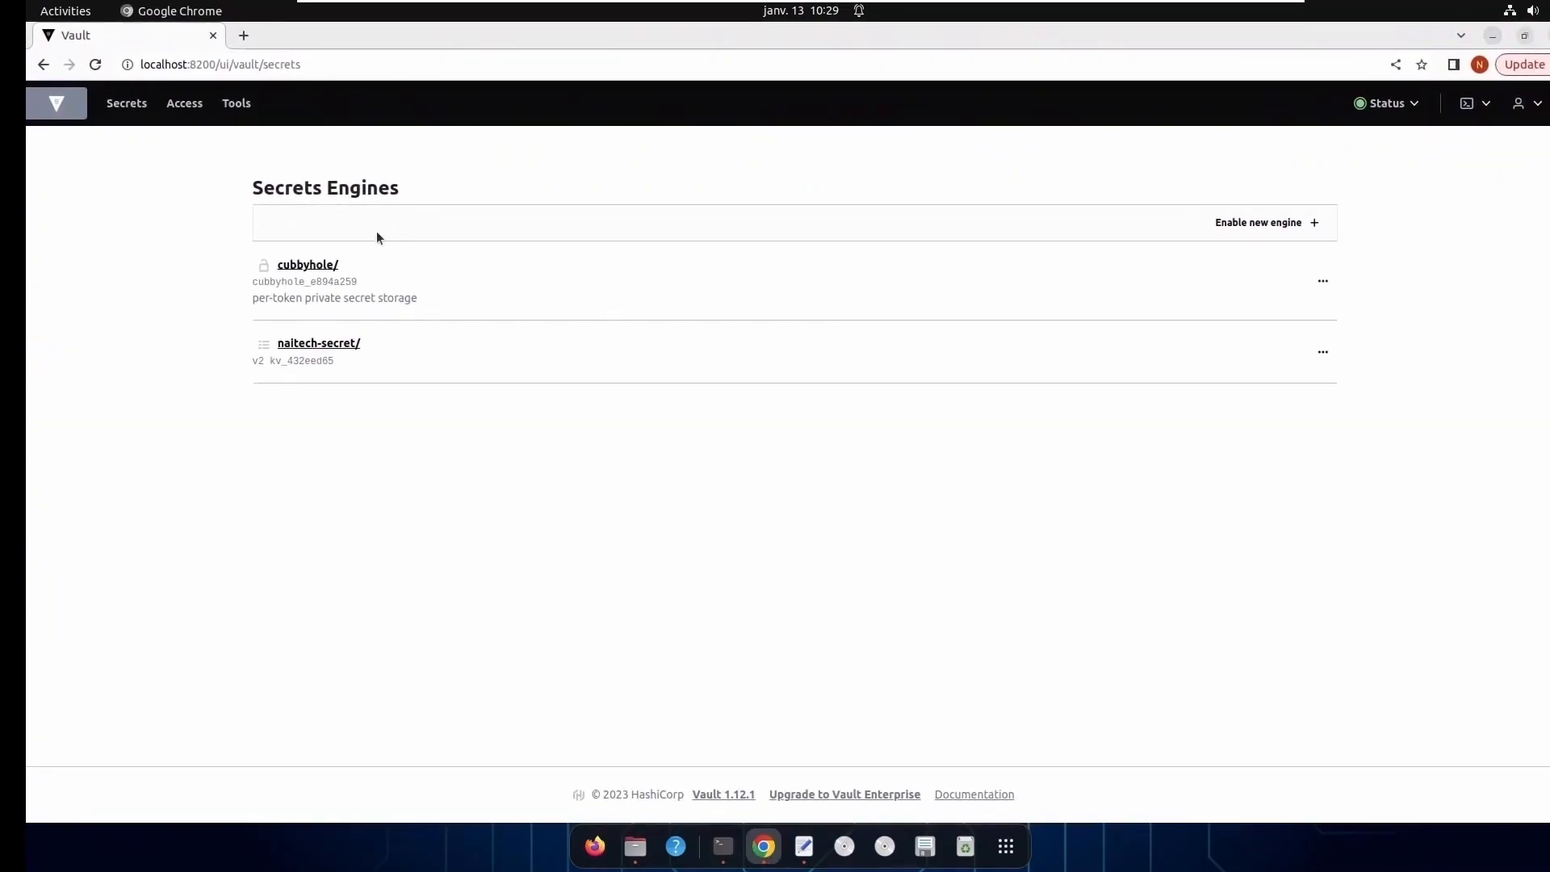
pyautogui.click(343, 348)
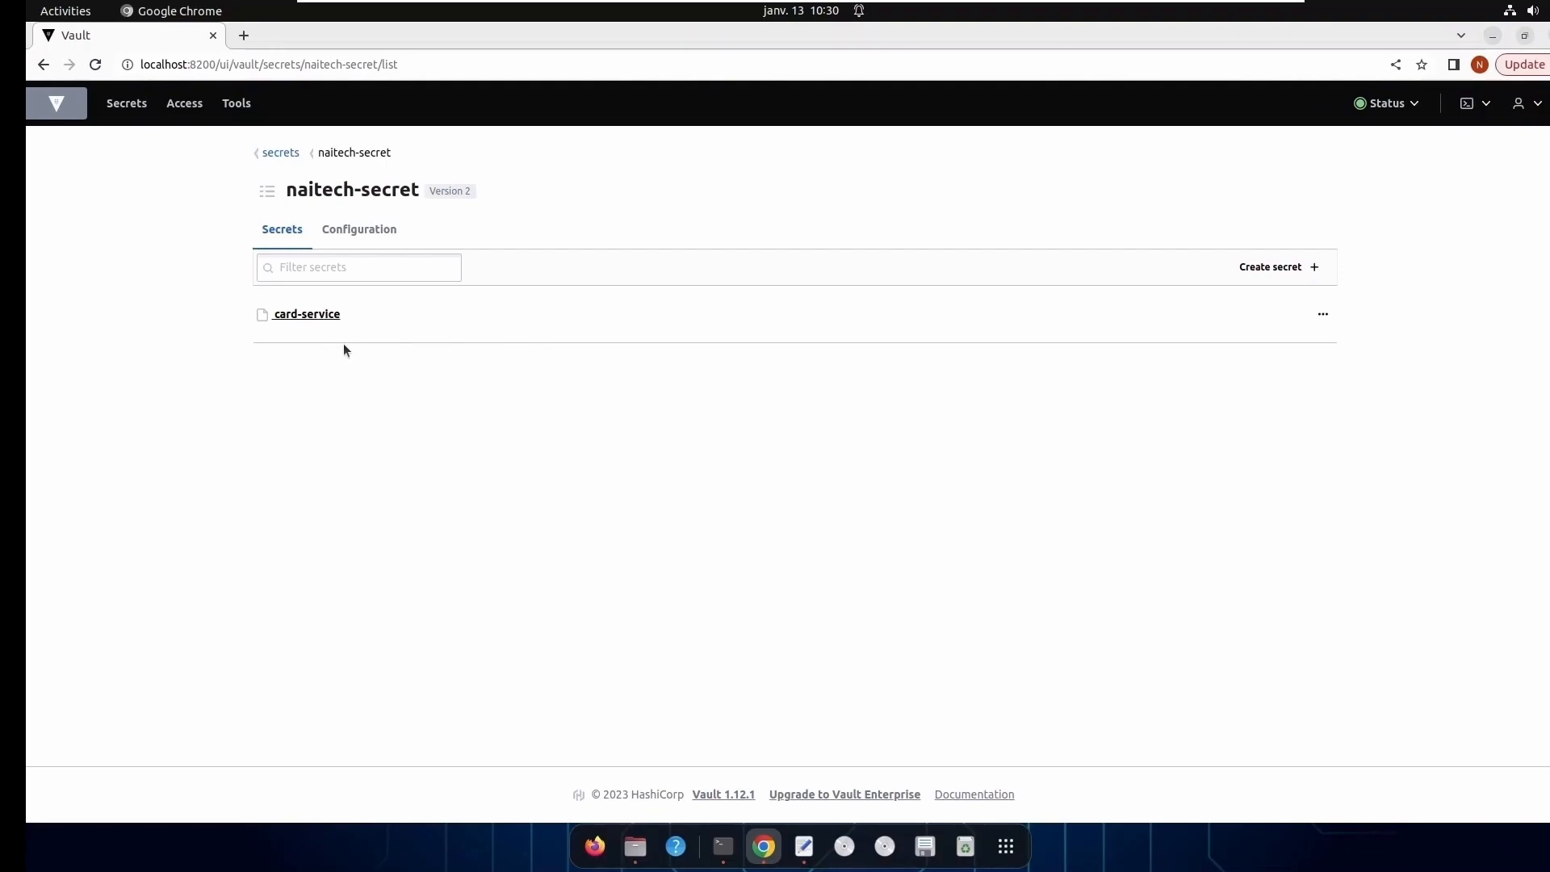
pyautogui.click(311, 317)
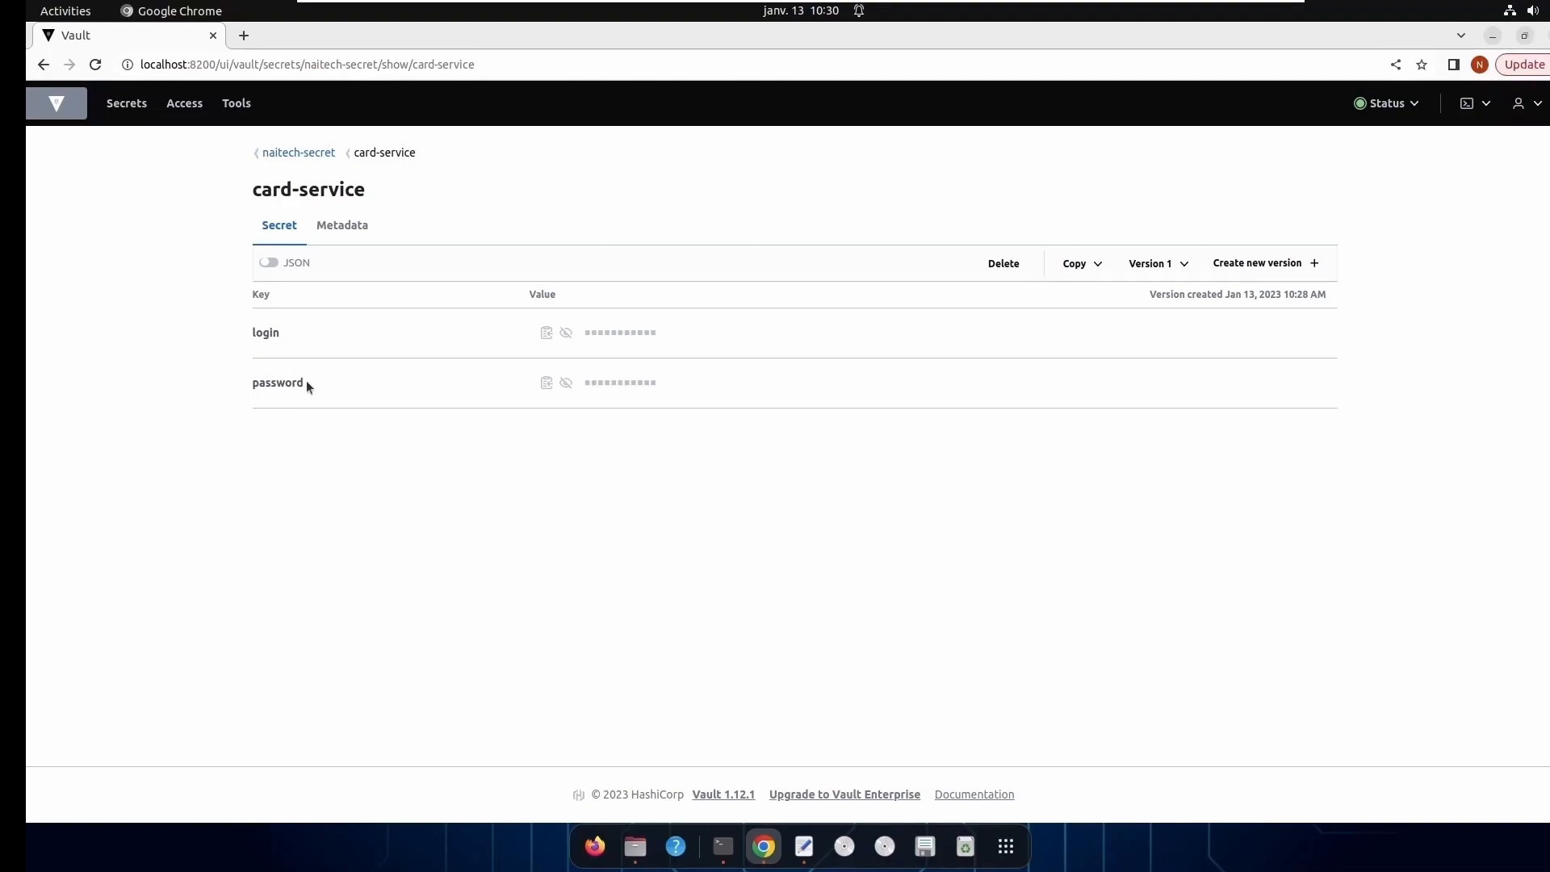
# - Return to Terminal and clear the screen of the card-service read output
pyautogui.click(1493, 37)
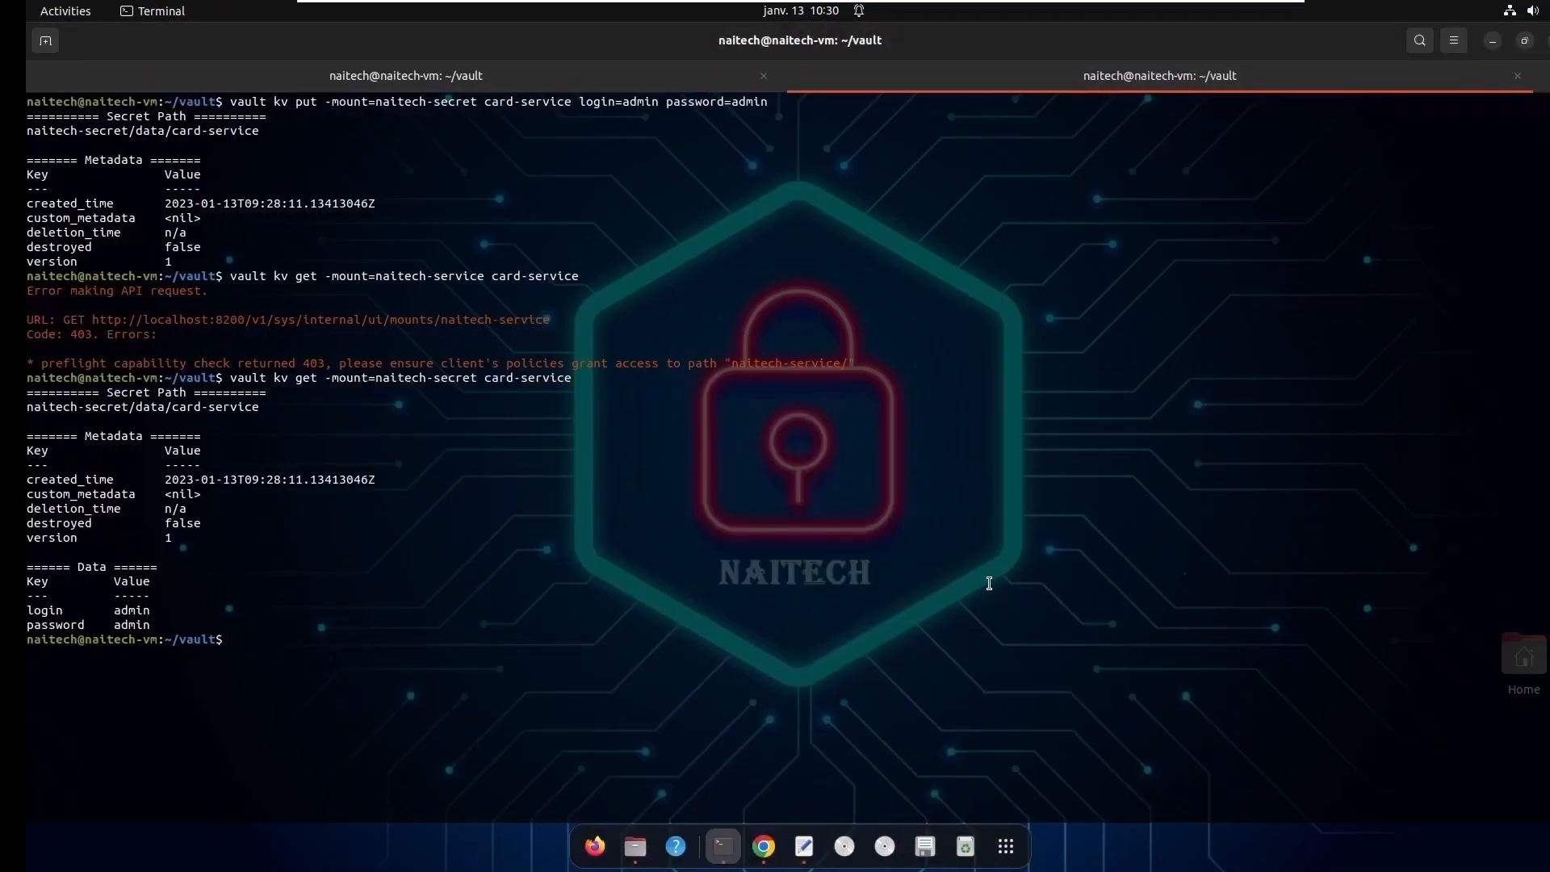
pyautogui.write('clear')
pyautogui.press('Return')
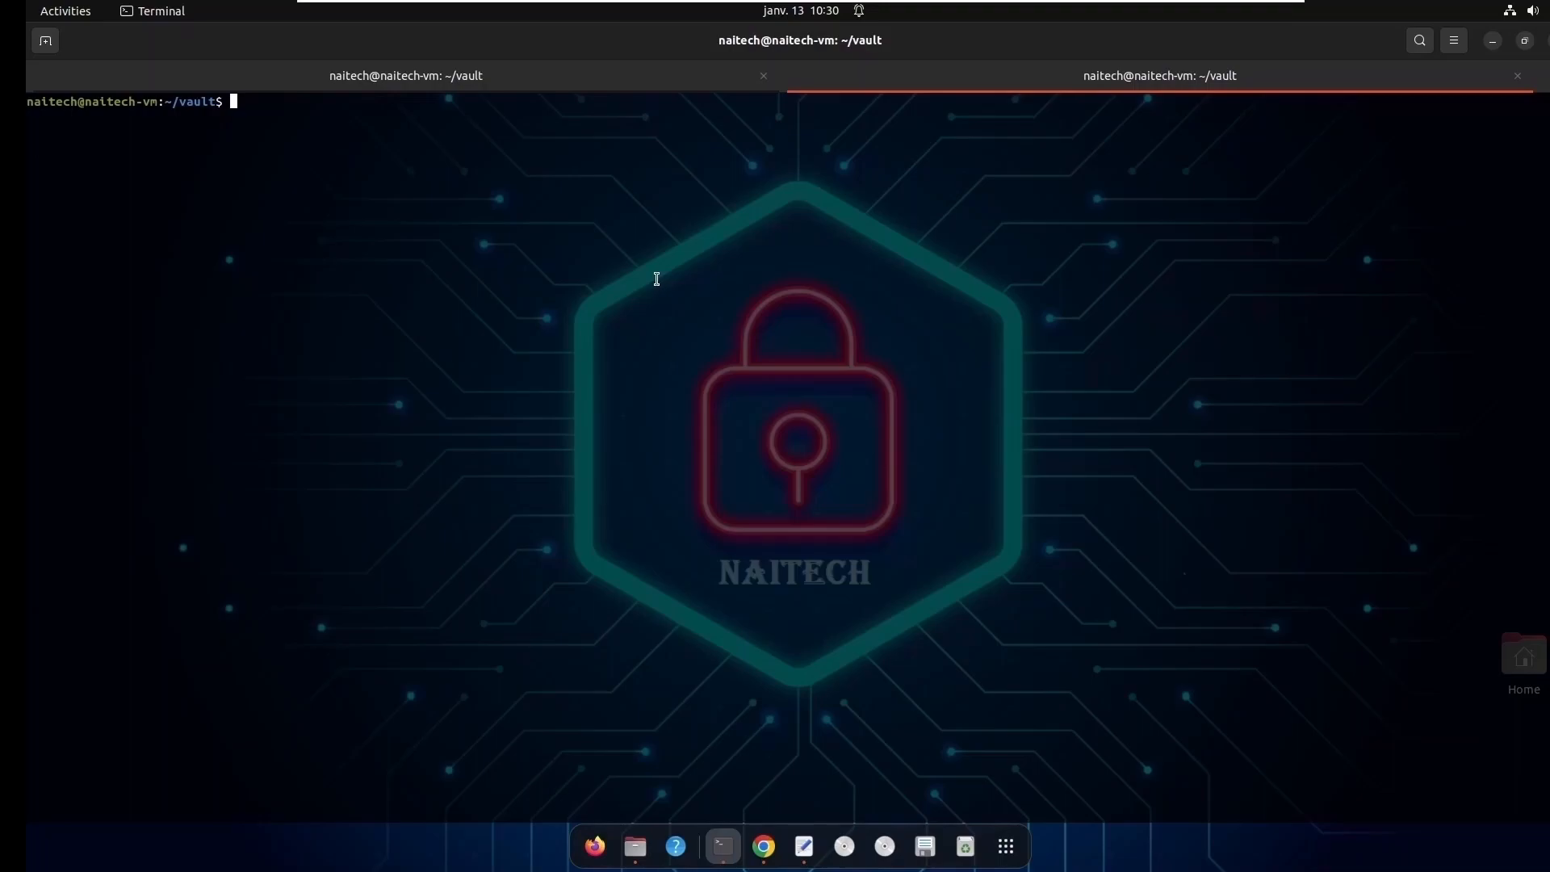
# - Try vault kv put for card-service with a new password and flag -mount-naitech-secret, using -cas=1 and again -cas=2
pyautogui.write('vault')
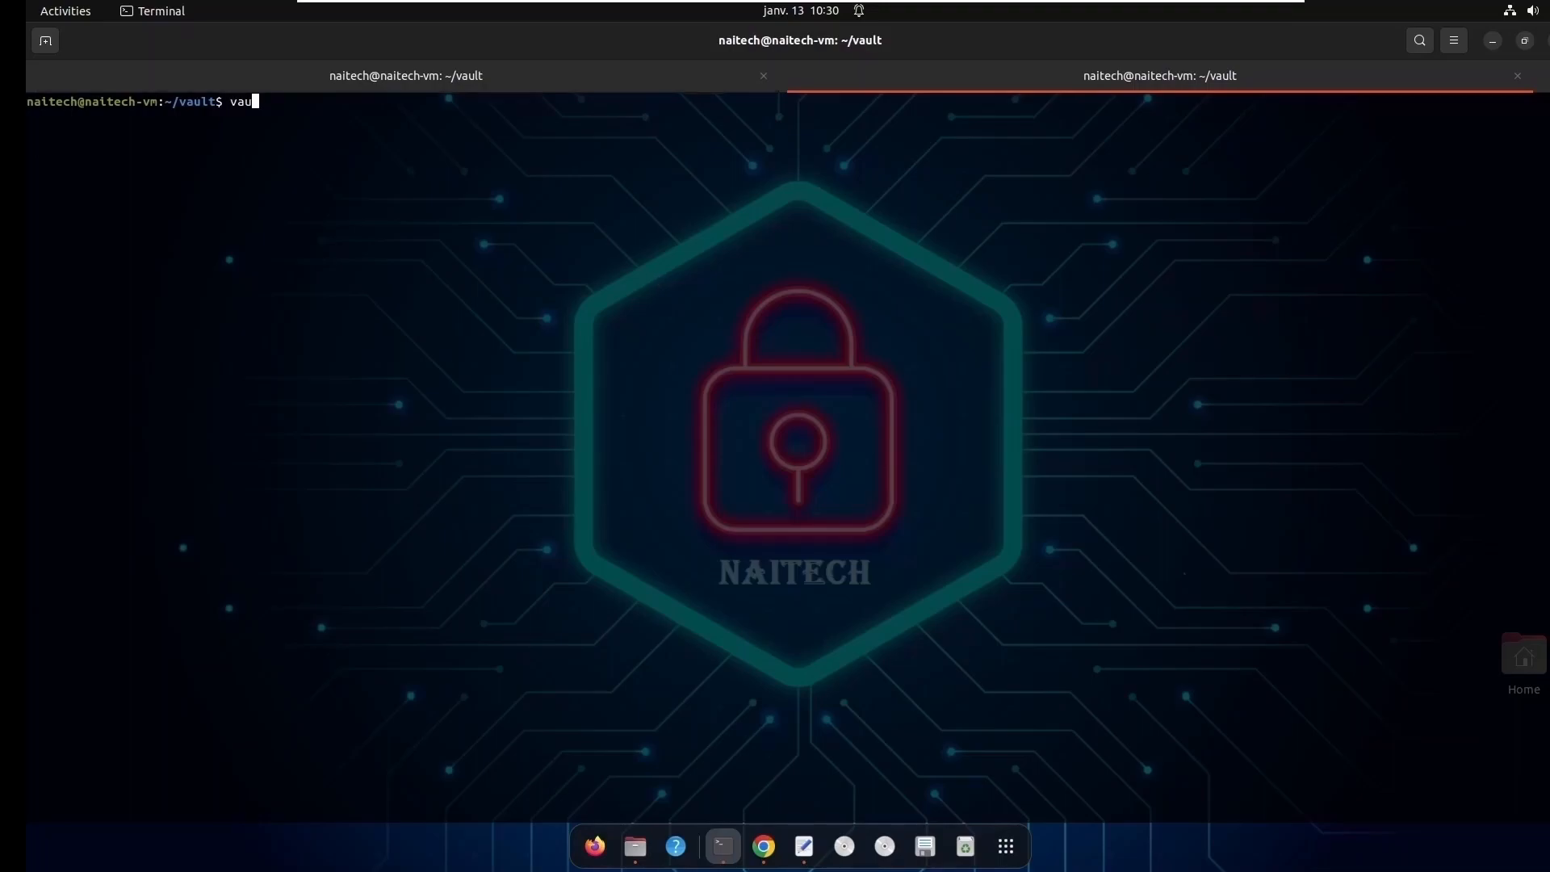
pyautogui.write(' kv put -mount-naitech-secret')
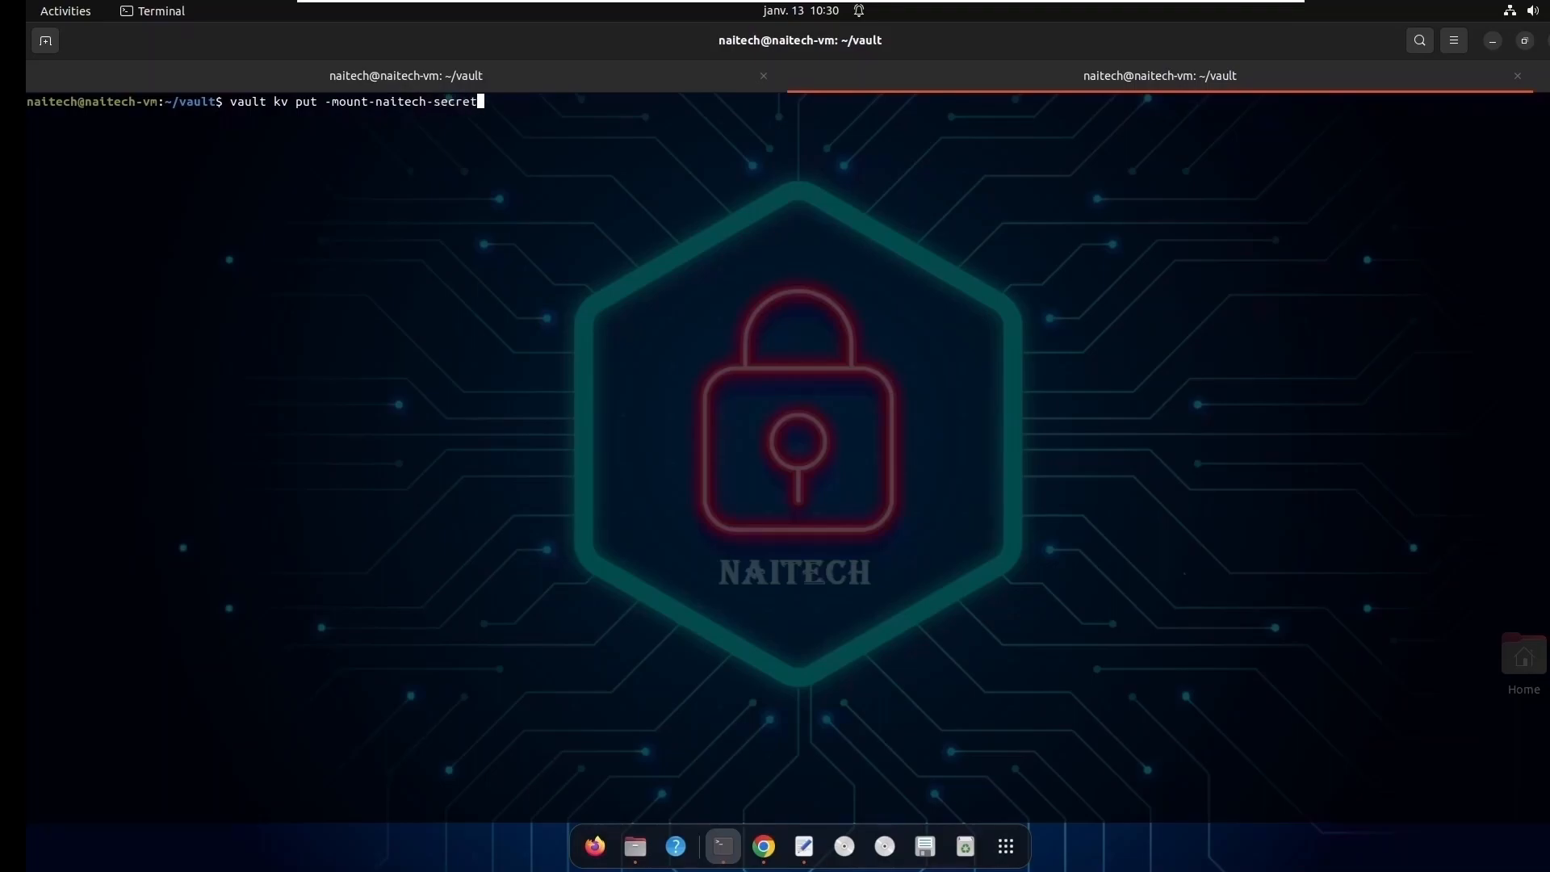
pyautogui.write(' -cas')
pyautogui.write('=1')
pyautogui.write(' car')
pyautogui.write('d')
pyautogui.write('service')
pyautogui.write(' login')
pyautogui.press('BackSpace')
pyautogui.press('BackSpace')
pyautogui.press('BackSpace')
pyautogui.press('BackSpace')
pyautogui.write('password=')
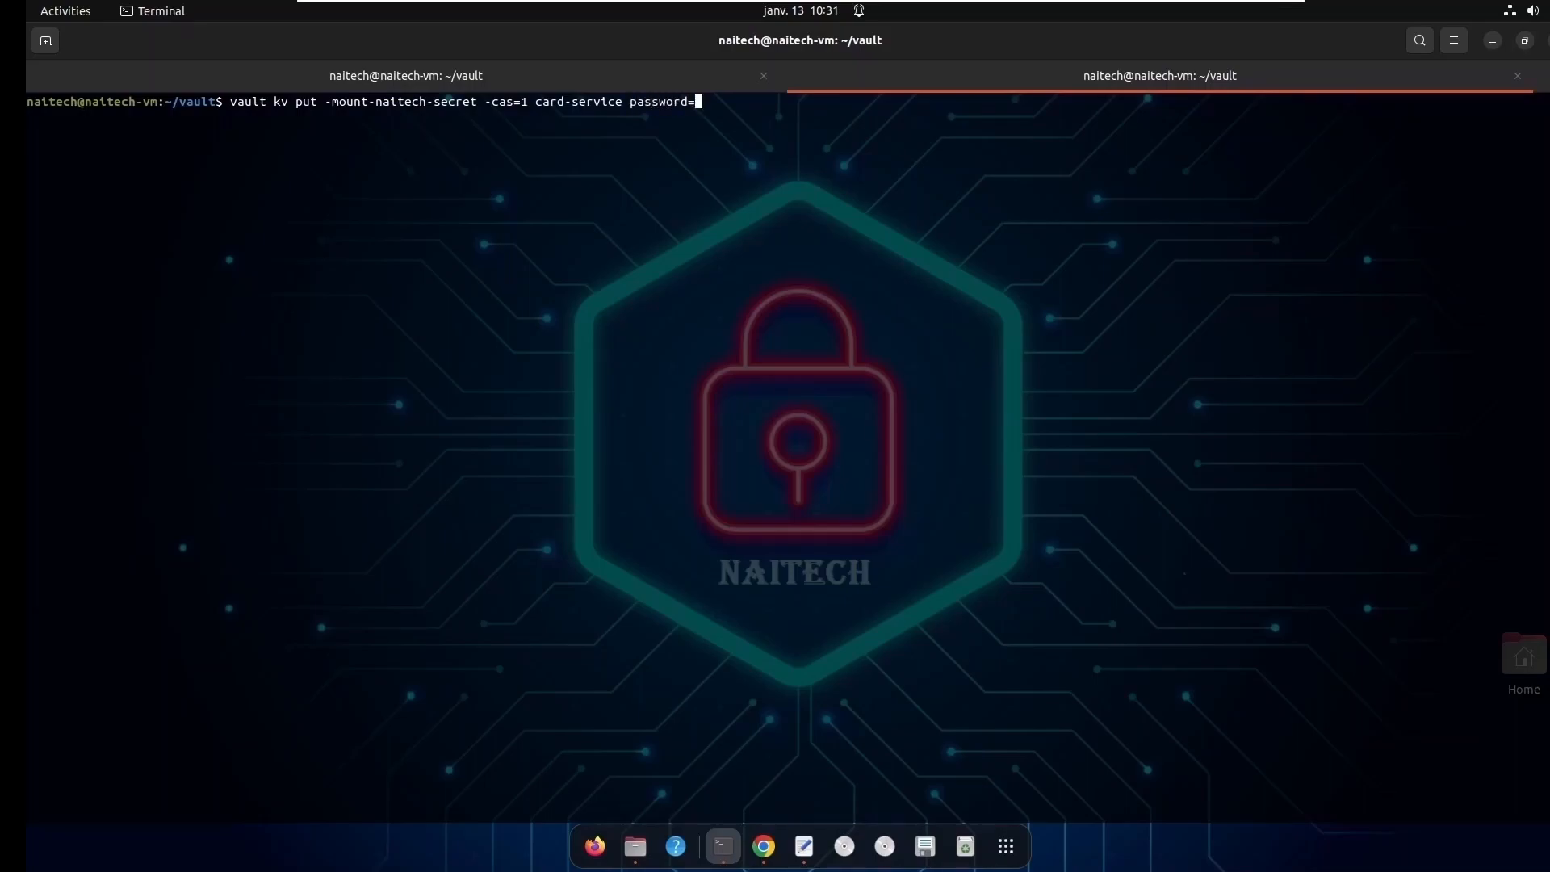
pyautogui.write('password')
pyautogui.press('Return')
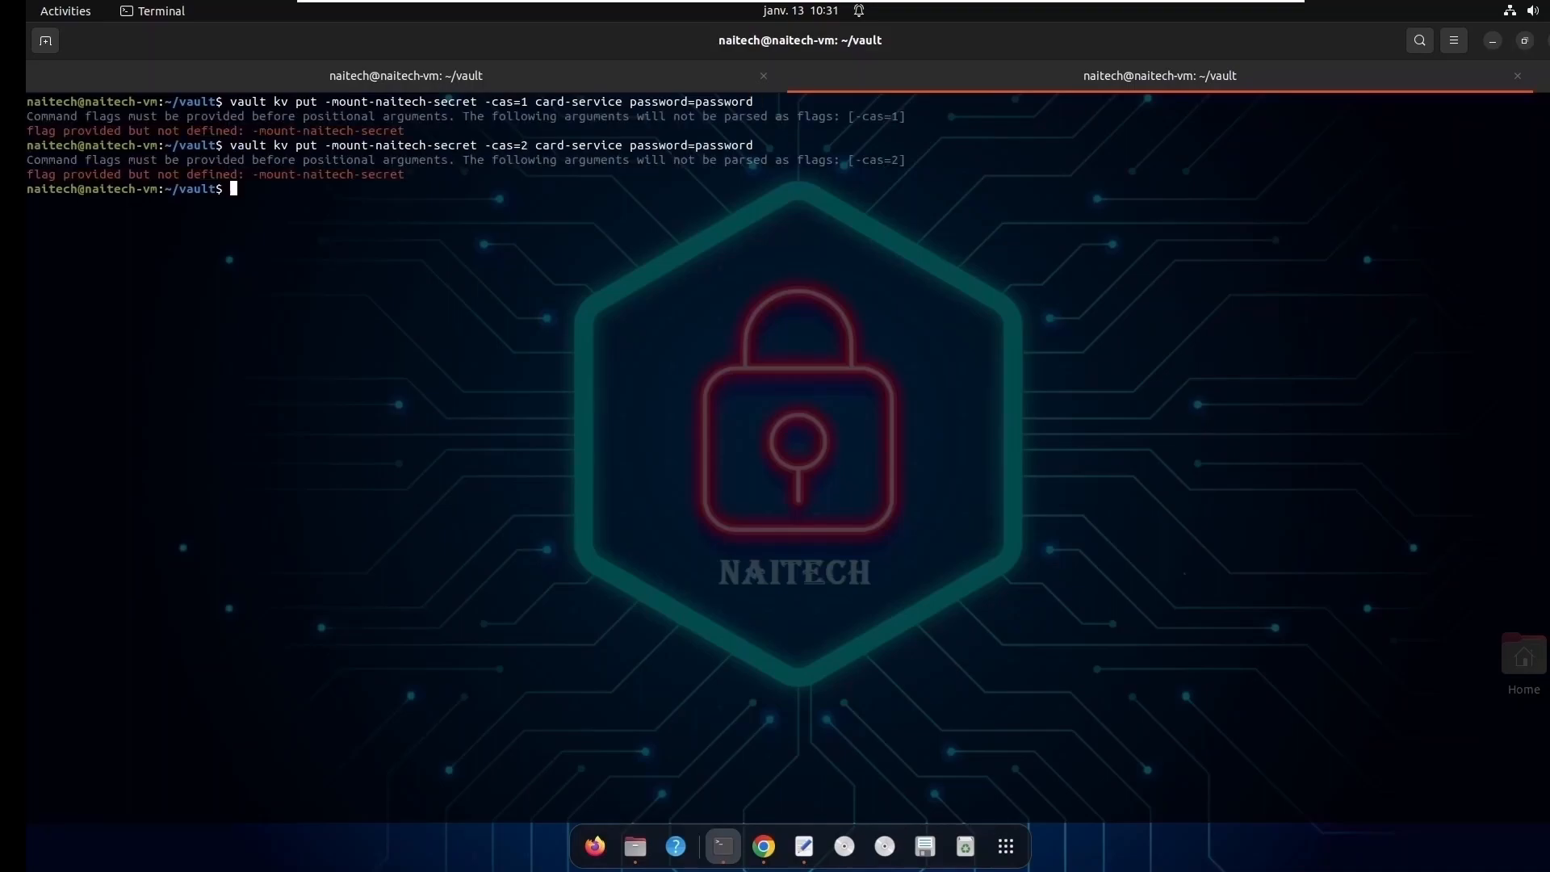
# - Rerun the -cas=1 kv put for card-service with the flag corrected to -mount=naitech-secret, and check the resulting version
pyautogui.press('Up')
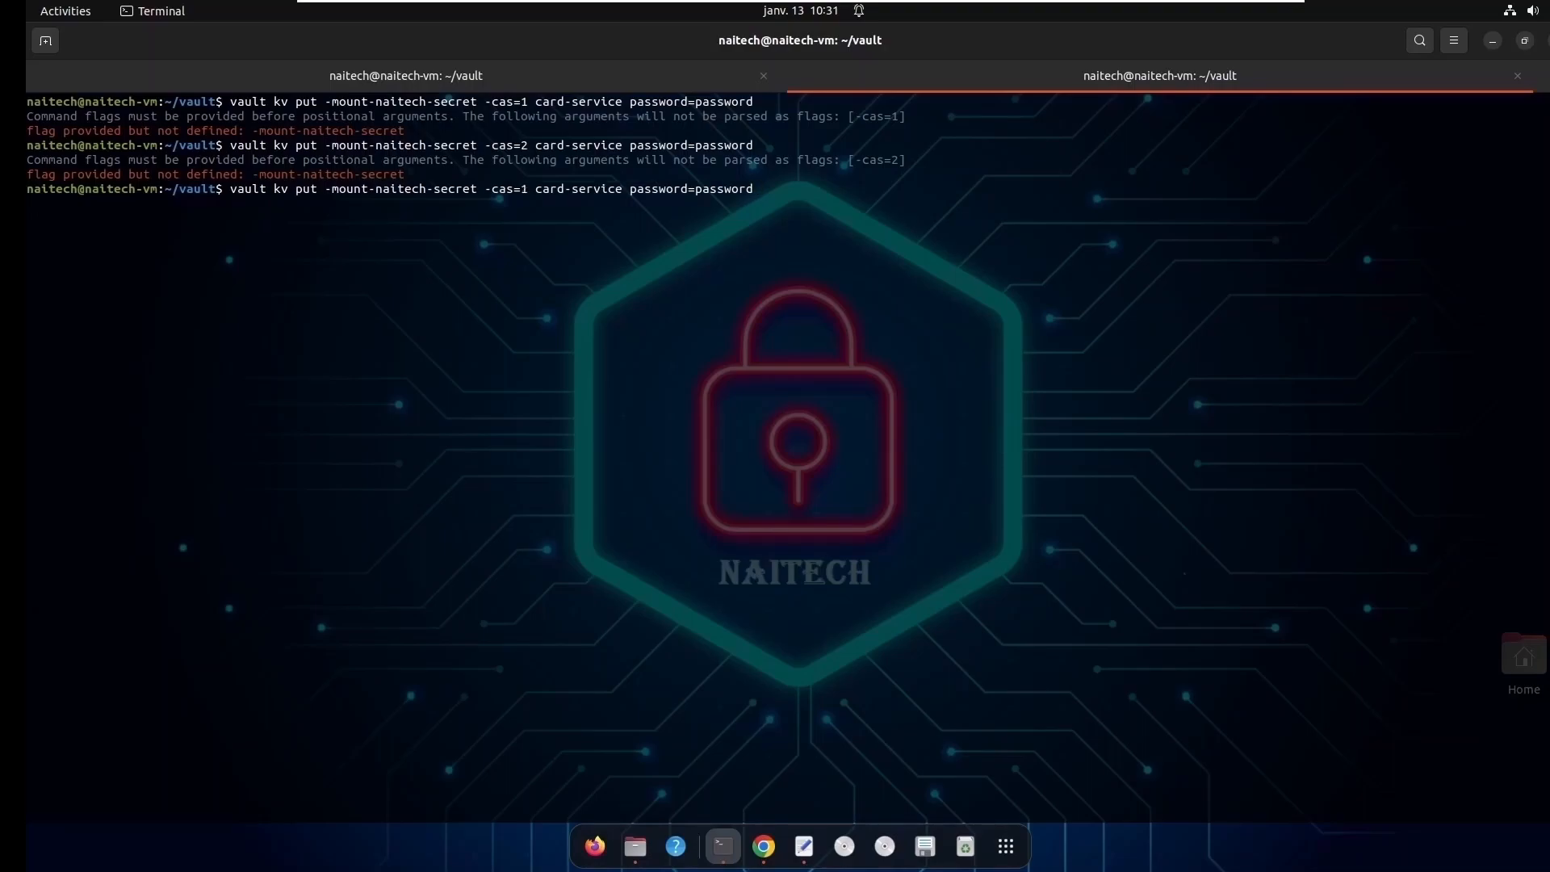
pyautogui.press('Left')
pyautogui.press('Left')
pyautogui.press('Left')
pyautogui.press('Left')
pyautogui.press('Left')
pyautogui.press('Left')
pyautogui.press('Left')
pyautogui.press('Left')
pyautogui.press('Left')
pyautogui.press('Left')
pyautogui.press('Left')
pyautogui.press('Left')
pyautogui.press('Left')
pyautogui.press('Left')
pyautogui.press('Left')
pyautogui.press('Left')
pyautogui.press('Left')
pyautogui.press('Left')
pyautogui.press('Left')
pyautogui.press('Left')
pyautogui.press('Left')
pyautogui.press('Left')
pyautogui.press('Left')
pyautogui.press('Left')
pyautogui.press('Left')
pyautogui.press('Left')
pyautogui.press('Left')
pyautogui.press('Left')
pyautogui.press('Left')
pyautogui.press('Left')
pyautogui.press('Left')
pyautogui.press('Left')
pyautogui.press('Left')
pyautogui.press('Left')
pyautogui.press('Left')
pyautogui.press('Left')
pyautogui.press('BackSpace')
pyautogui.write('=')
pyautogui.press('Right')
pyautogui.press('Right')
pyautogui.press('Right')
pyautogui.press('Right')
pyautogui.press('Right')
pyautogui.press('Right')
pyautogui.press('Right')
pyautogui.press('Right')
pyautogui.press('Right')
pyautogui.press('Right')
pyautogui.press('Right')
pyautogui.press('Right')
pyautogui.press('Right')
pyautogui.press('Right')
pyautogui.press('Right')
pyautogui.press('Right')
pyautogui.press('Right')
pyautogui.press('Right')
pyautogui.press('Right')
pyautogui.press('Right')
pyautogui.press('Return')
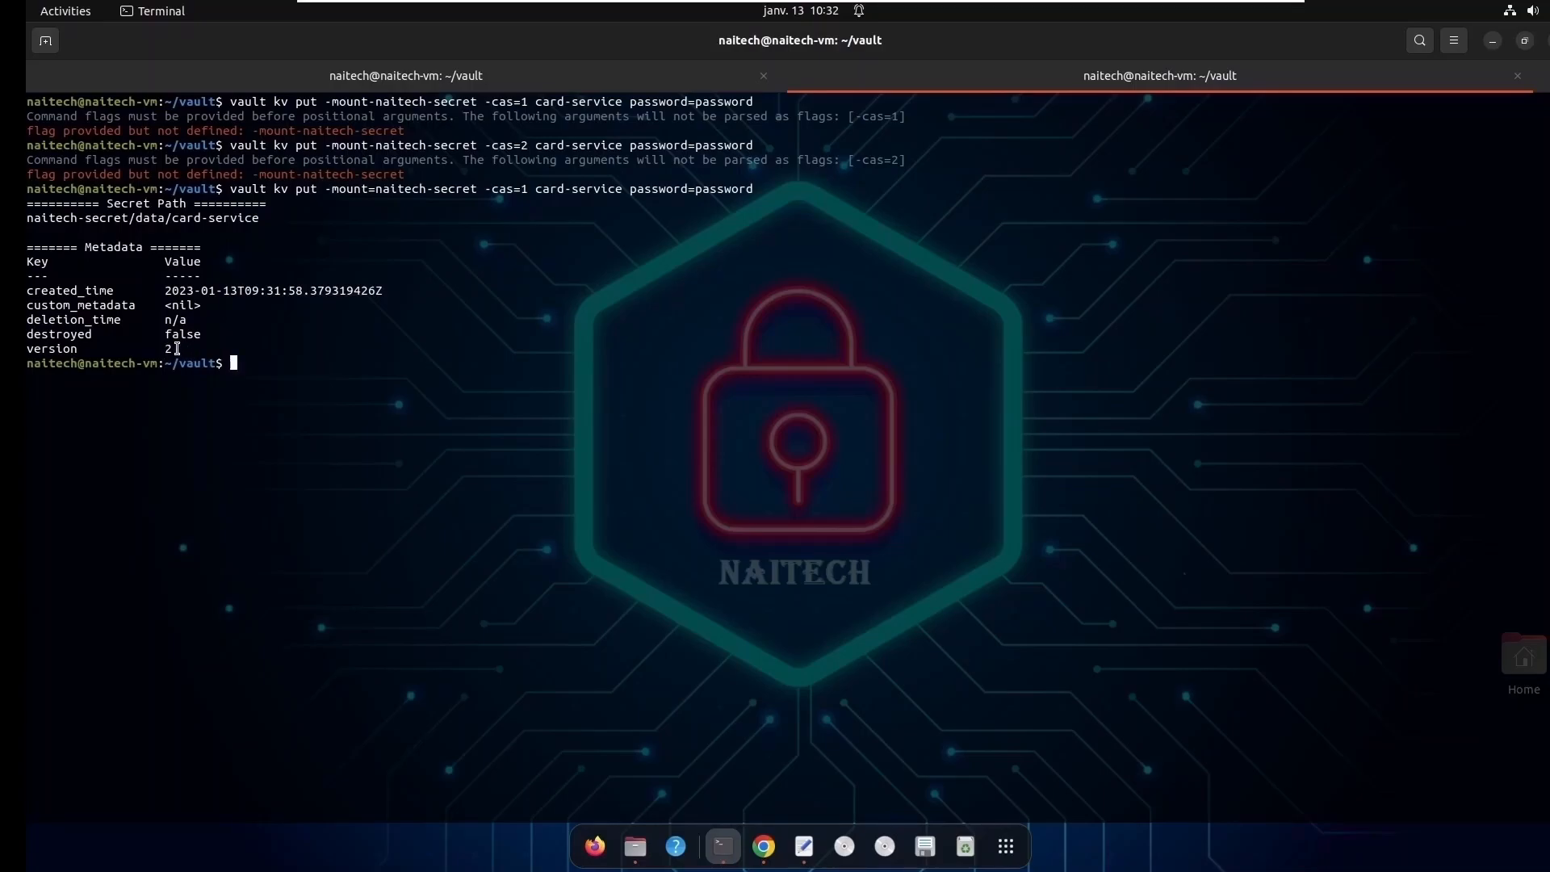
pyautogui.moveTo(177, 348); pyautogui.dragTo(166, 350)
pyautogui.click(245, 358)
# - Clear the terminal and read the updated secret with vault kv get -mount=naitech-secret card-service
pyautogui.write('clear')
pyautogui.press('Return')
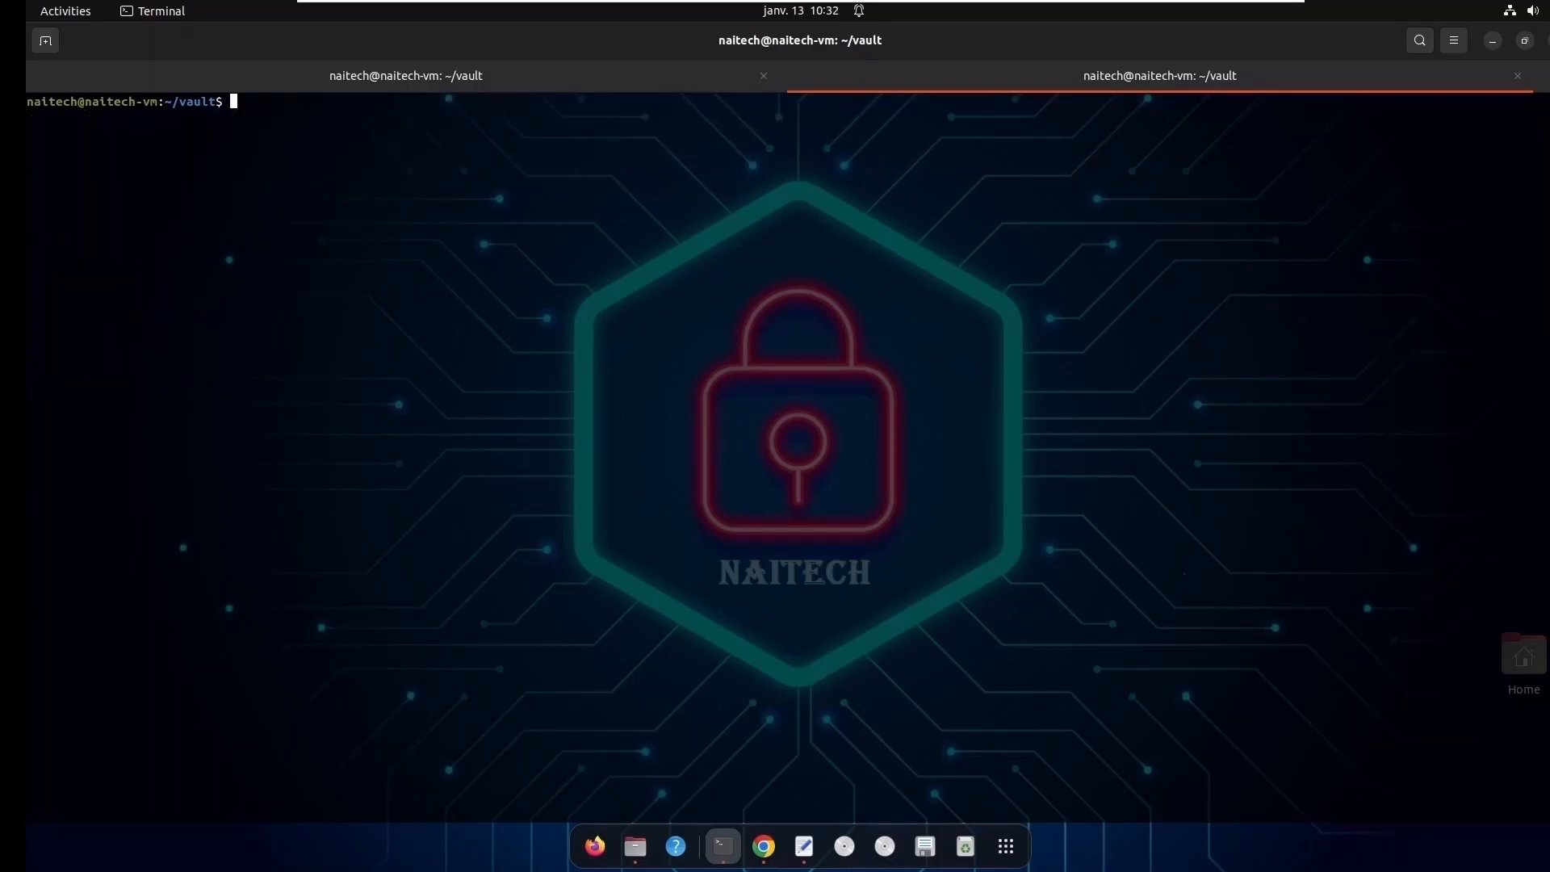
pyautogui.write('vault kv put -mount-naitech-secret -cas=2 card-service password=password')
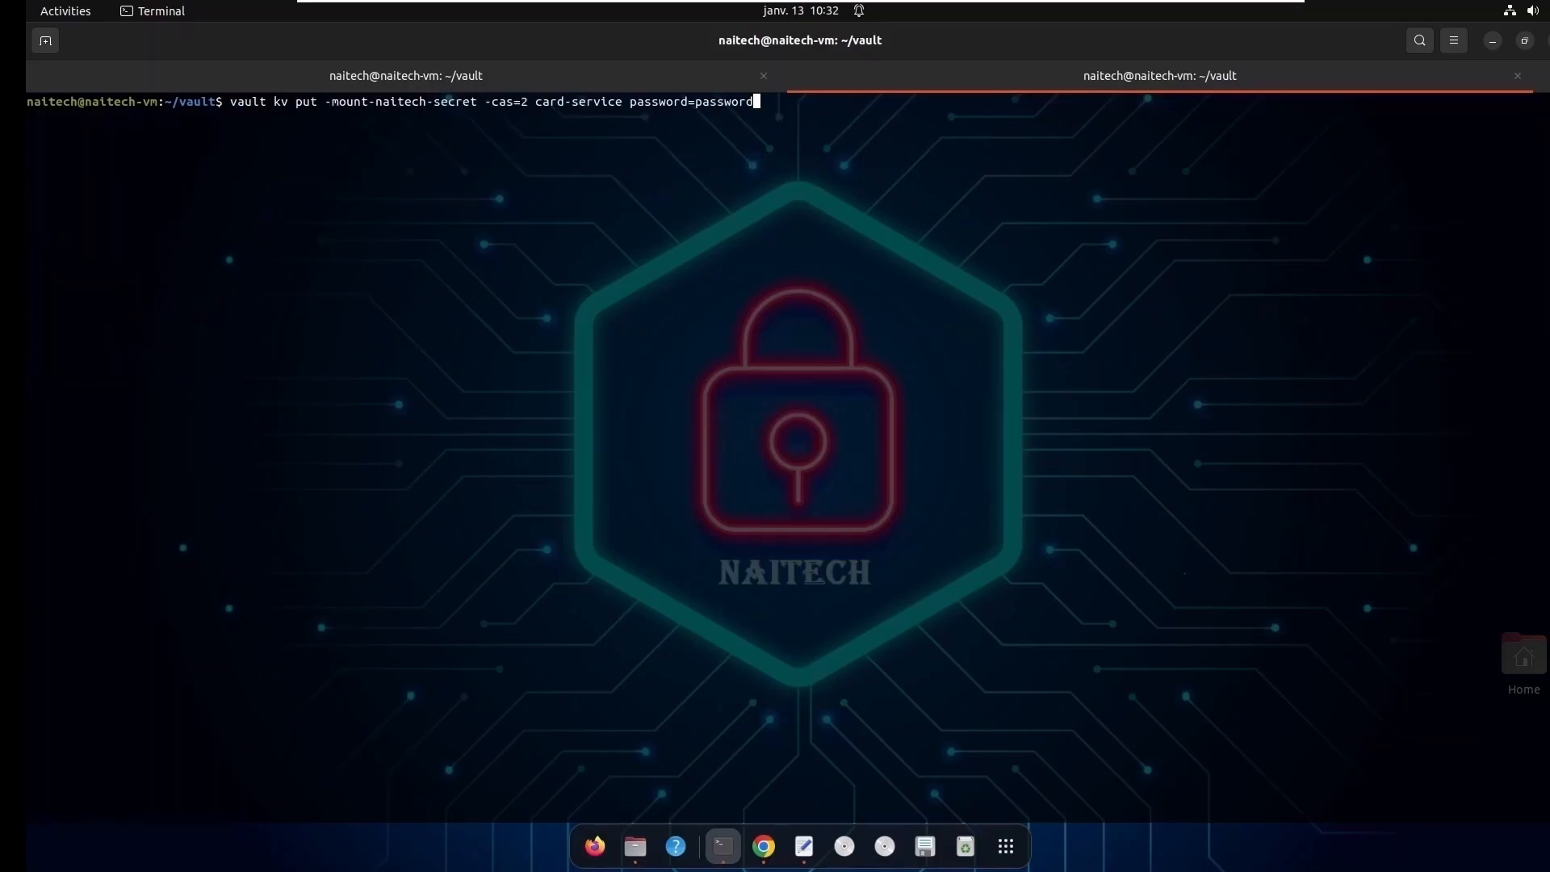
pyautogui.press('Up')
pyautogui.press('Up')
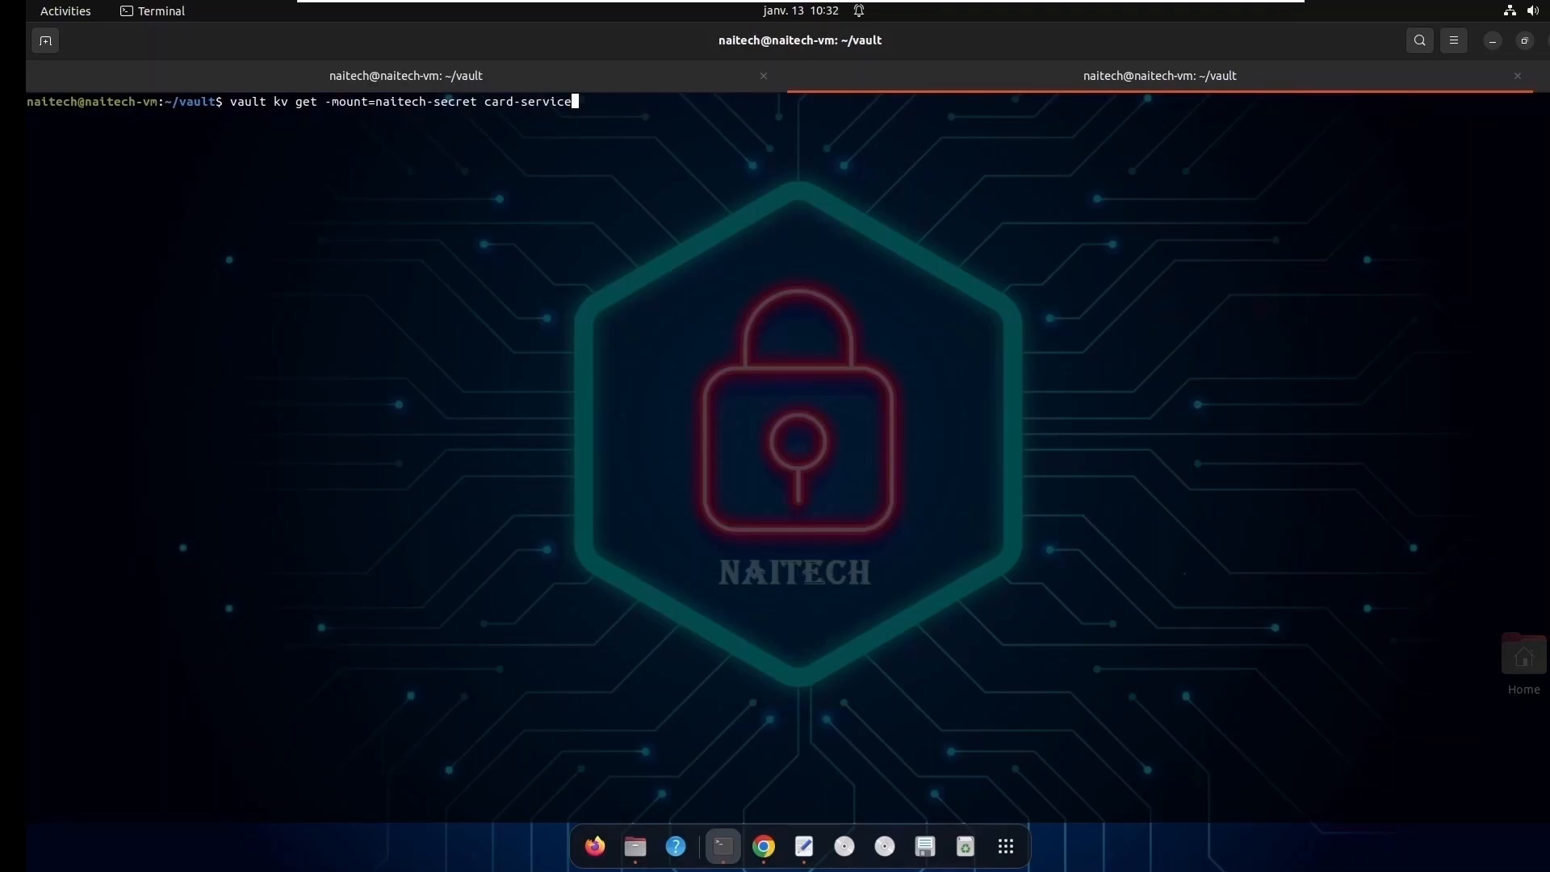
pyautogui.press('Return')
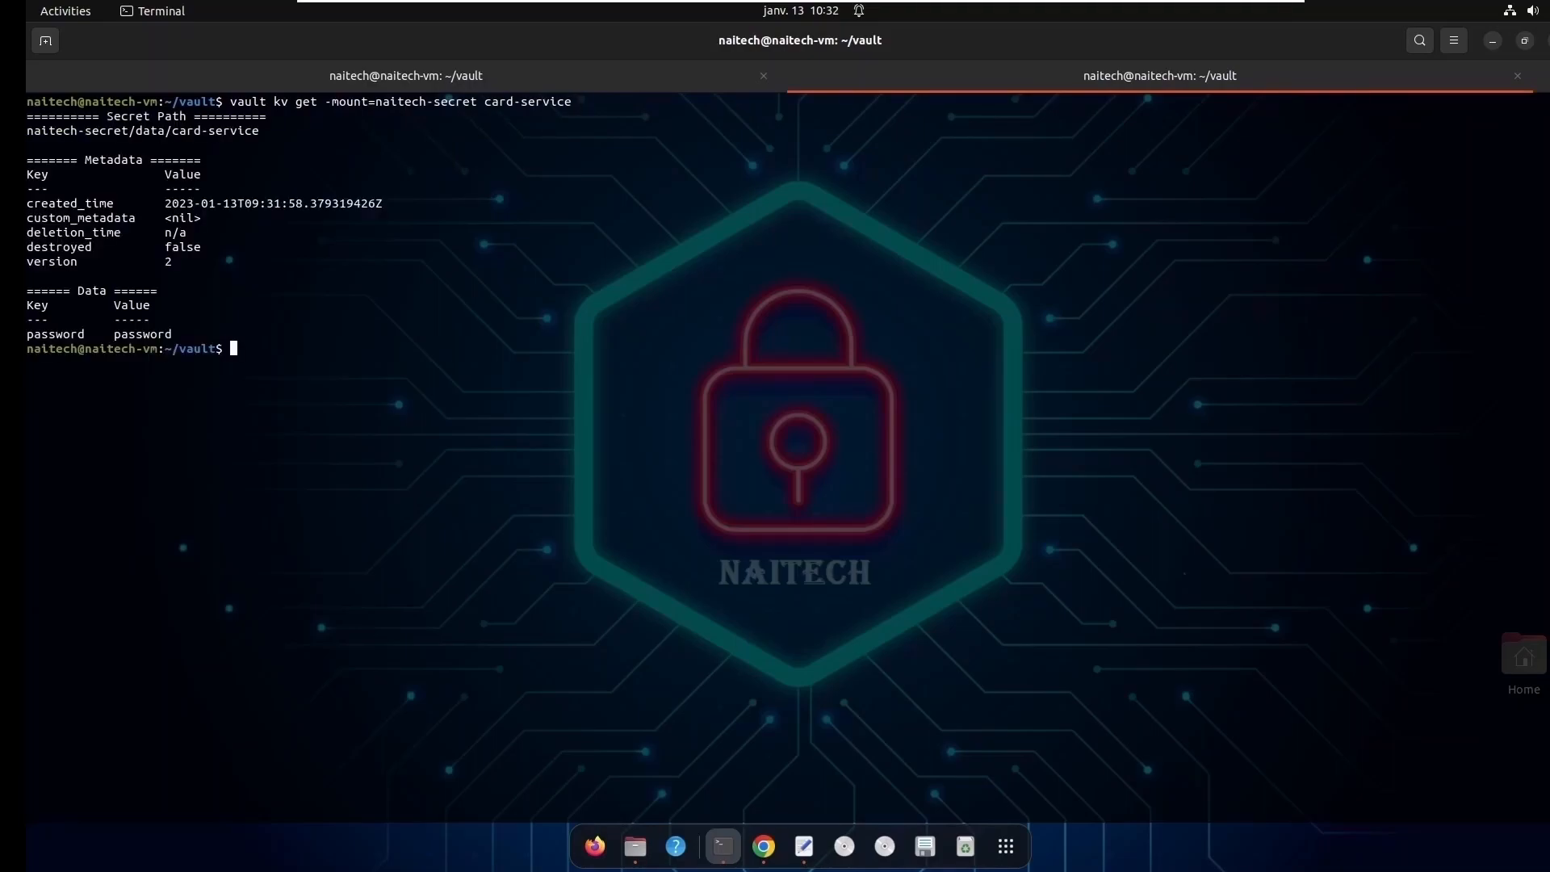
# - Examine the version and the password key and value in the card-service read output
pyautogui.moveTo(42, 261); pyautogui.dragTo(186, 280)
pyautogui.doubleClick(158, 335)
pyautogui.doubleClick(62, 337)
pyautogui.doubleClick(131, 335)
pyautogui.click(272, 353)
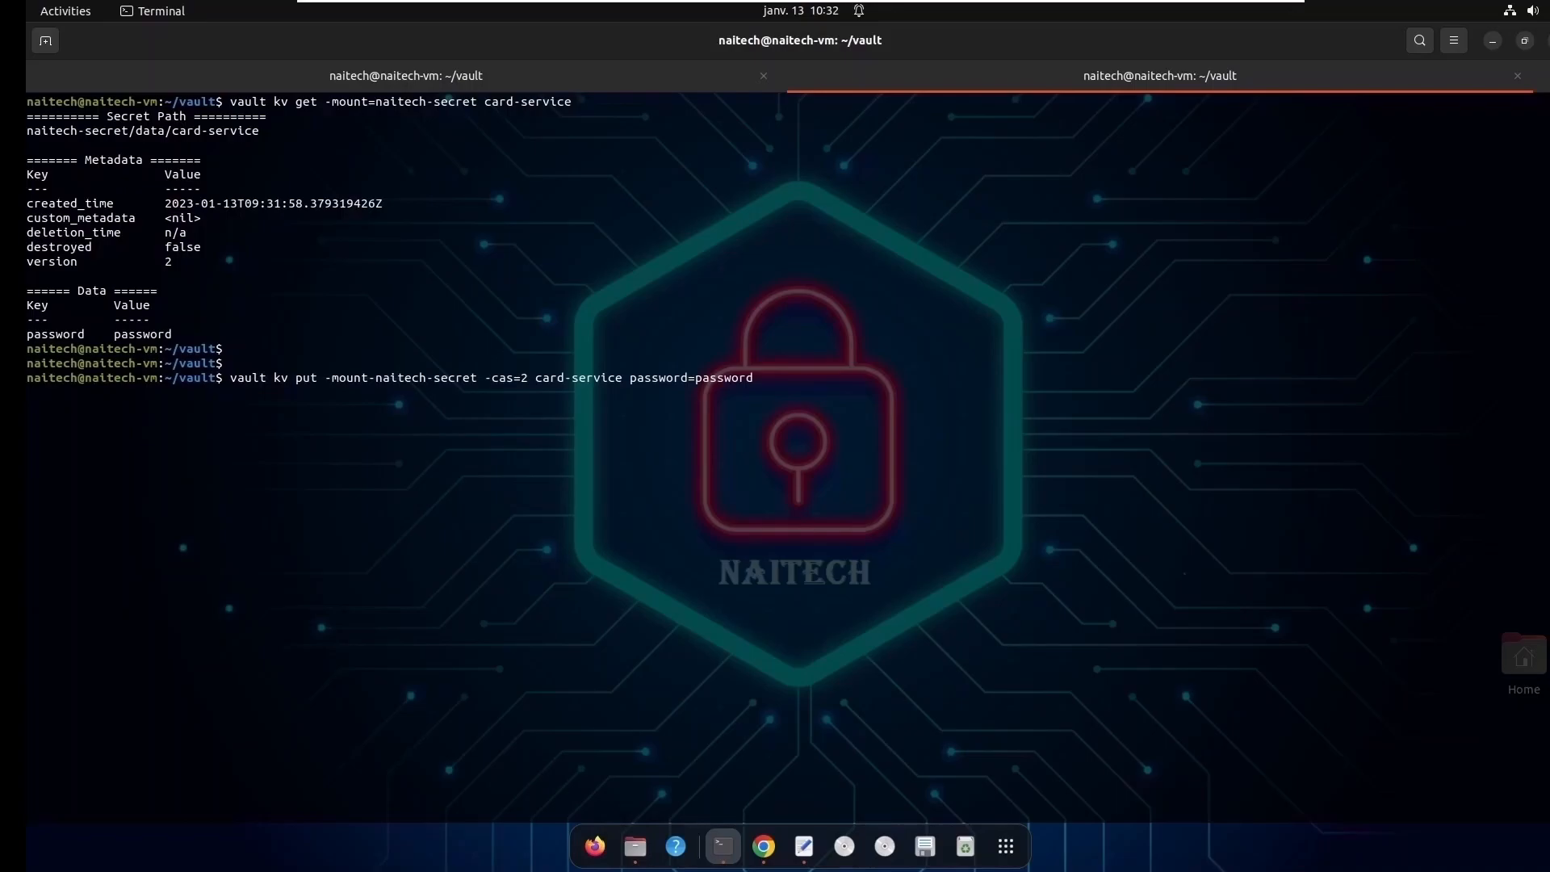
# - Try vault kv put for card-service with flags -mount-naitech-secret and -cas=2, adding login=admin before the existing password pair
pyautogui.press('Left')
pyautogui.press('Right')
pyautogui.press('Right')
pyautogui.press('Right')
pyautogui.press('Right')
pyautogui.press('Right')
pyautogui.press('Right')
pyautogui.press('Right')
pyautogui.press('Right')
pyautogui.press('Right')
pyautogui.press('Right')
pyautogui.press('Right')
pyautogui.press('Right')
pyautogui.press('Right')
pyautogui.write('login')
pyautogui.write('=login')
pyautogui.press('BackSpace')
pyautogui.press('BackSpace')
pyautogui.press('BackSpace')
pyautogui.press('BackSpace')
pyautogui.press('BackSpace')
pyautogui.write('admin')
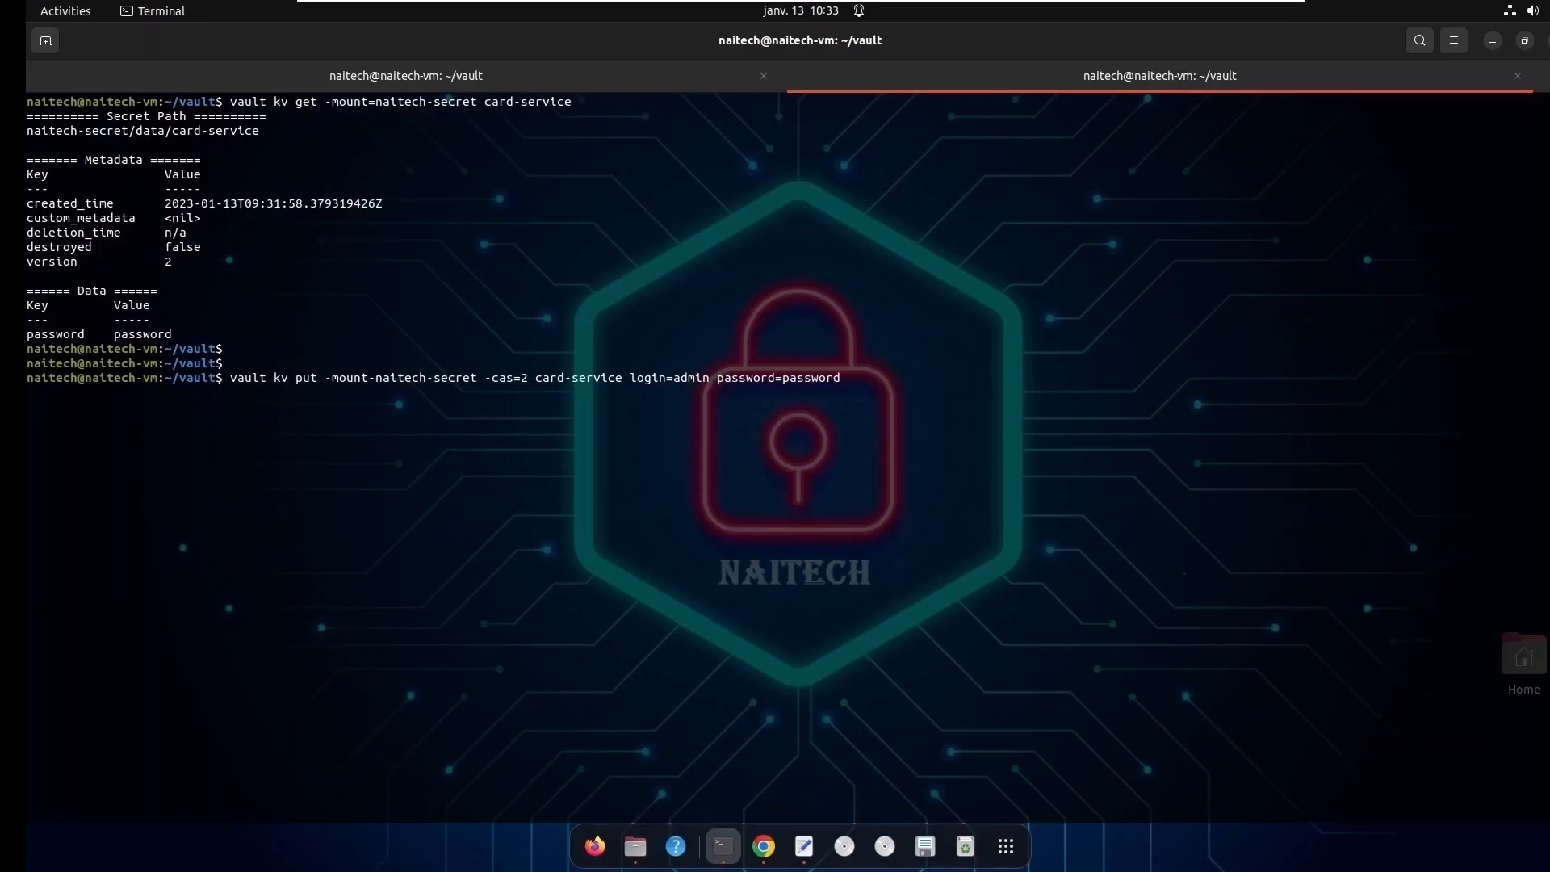
pyautogui.press('Return')
# - Correct the mount flag to -mount=naitech-secret and rerun the -cas=2 kv put for card-service with login=admin
pyautogui.press('Up')
pyautogui.press('Left')
pyautogui.press('Left')
pyautogui.press('Left')
pyautogui.press('Left')
pyautogui.press('Left')
pyautogui.press('Left')
pyautogui.press('Left')
pyautogui.press('Left')
pyautogui.press('Left')
pyautogui.press('Left')
pyautogui.press('Left')
pyautogui.press('Left')
pyautogui.press('Left')
pyautogui.press('Left')
pyautogui.press('Left')
pyautogui.press('Left')
pyautogui.press('Left')
pyautogui.press('Left')
pyautogui.press('Left')
pyautogui.press('Left')
pyautogui.press('Left')
pyautogui.press('Left')
pyautogui.press('Left')
pyautogui.press('Left')
pyautogui.press('Left')
pyautogui.press('Left')
pyautogui.press('Left')
pyautogui.press('Left')
pyautogui.press('Left')
pyautogui.press('Left')
pyautogui.press('Left')
pyautogui.press('Left')
pyautogui.press('Left')
pyautogui.press('Left')
pyautogui.press('BackSpace')
pyautogui.write('=')
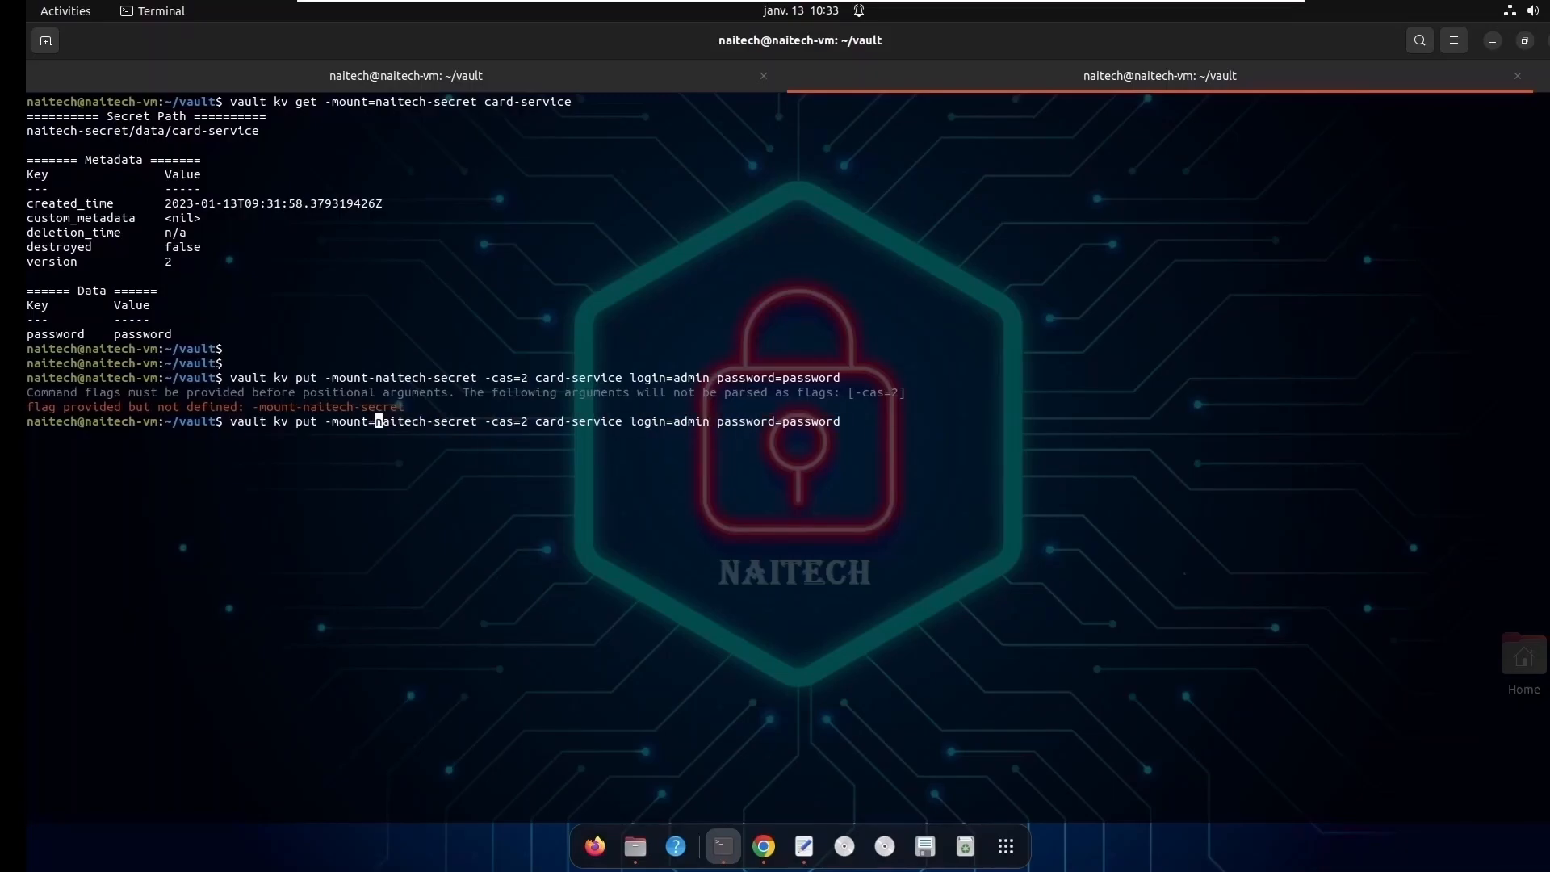
pyautogui.press('Return')
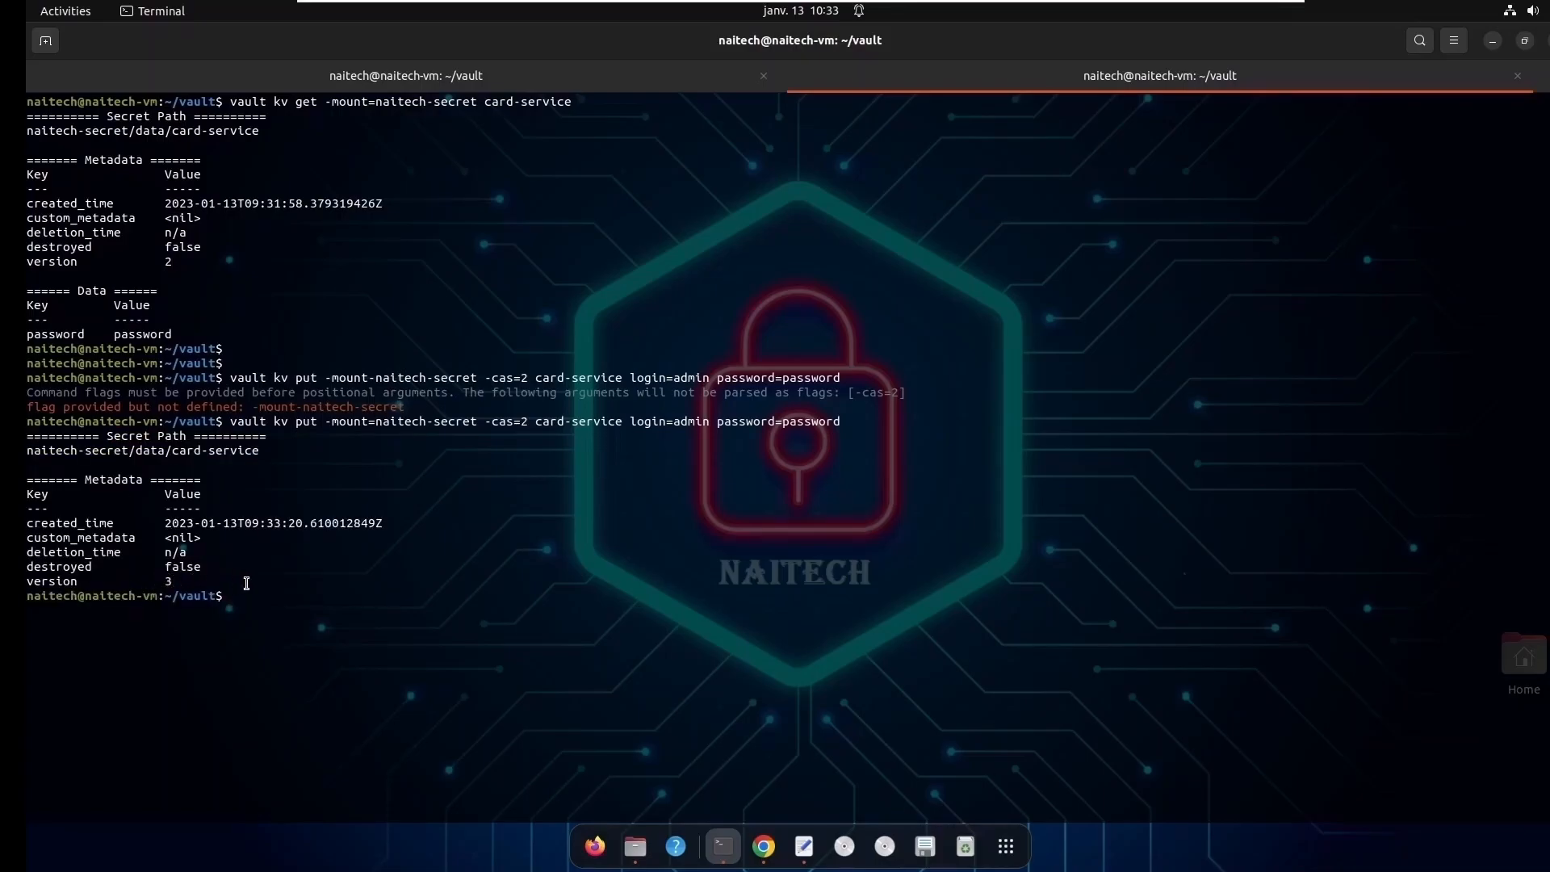
# - Read the secret with vault kv get -mount=naitech-secret card-service and check its login key and value
pyautogui.press('Up')
pyautogui.press('Up')
pyautogui.press('Up')
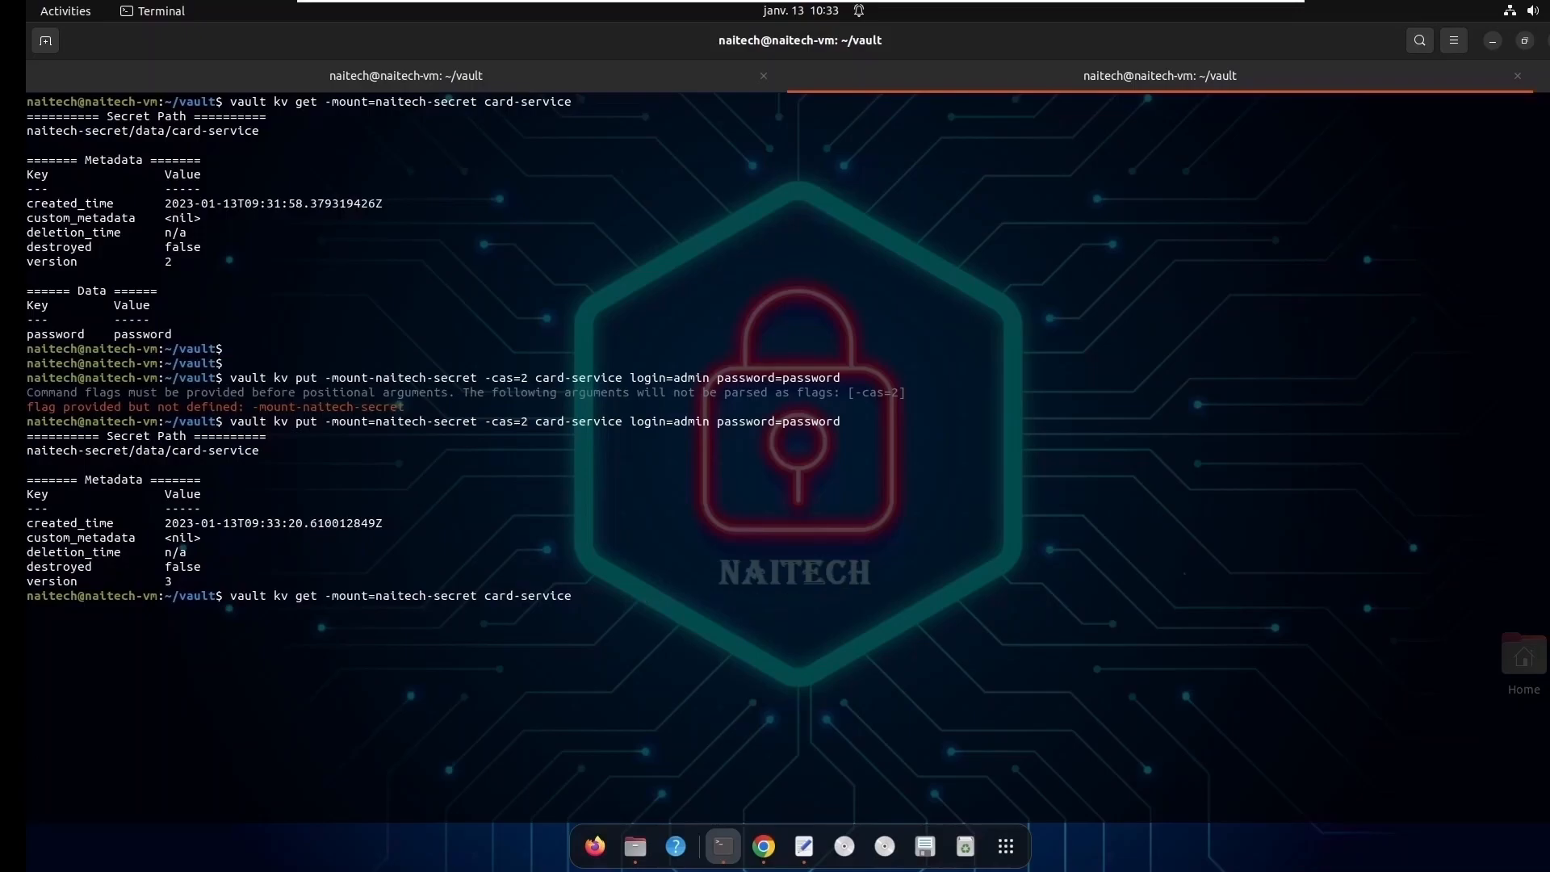
pyautogui.press('Return')
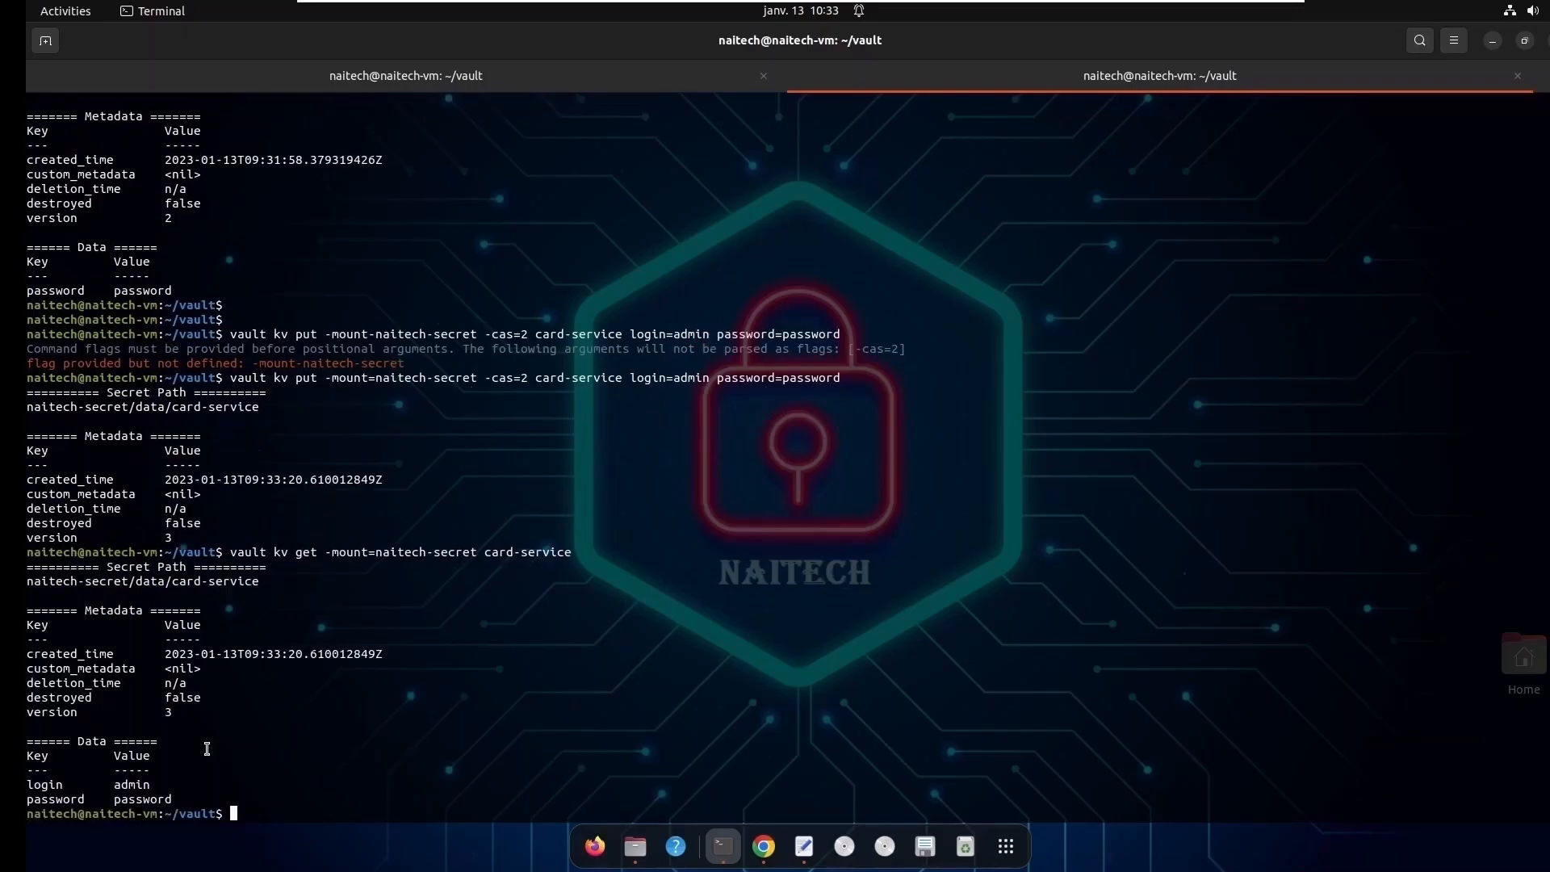
pyautogui.doubleClick(36, 786)
pyautogui.doubleClick(134, 785)
pyautogui.click(50, 784)
pyautogui.doubleClick(44, 784)
pyautogui.doubleClick(136, 786)
# - Try the kv put for card-service again with -cas=2 and login=admin, entering a new password value
pyautogui.press('Up')
pyautogui.press('Up')
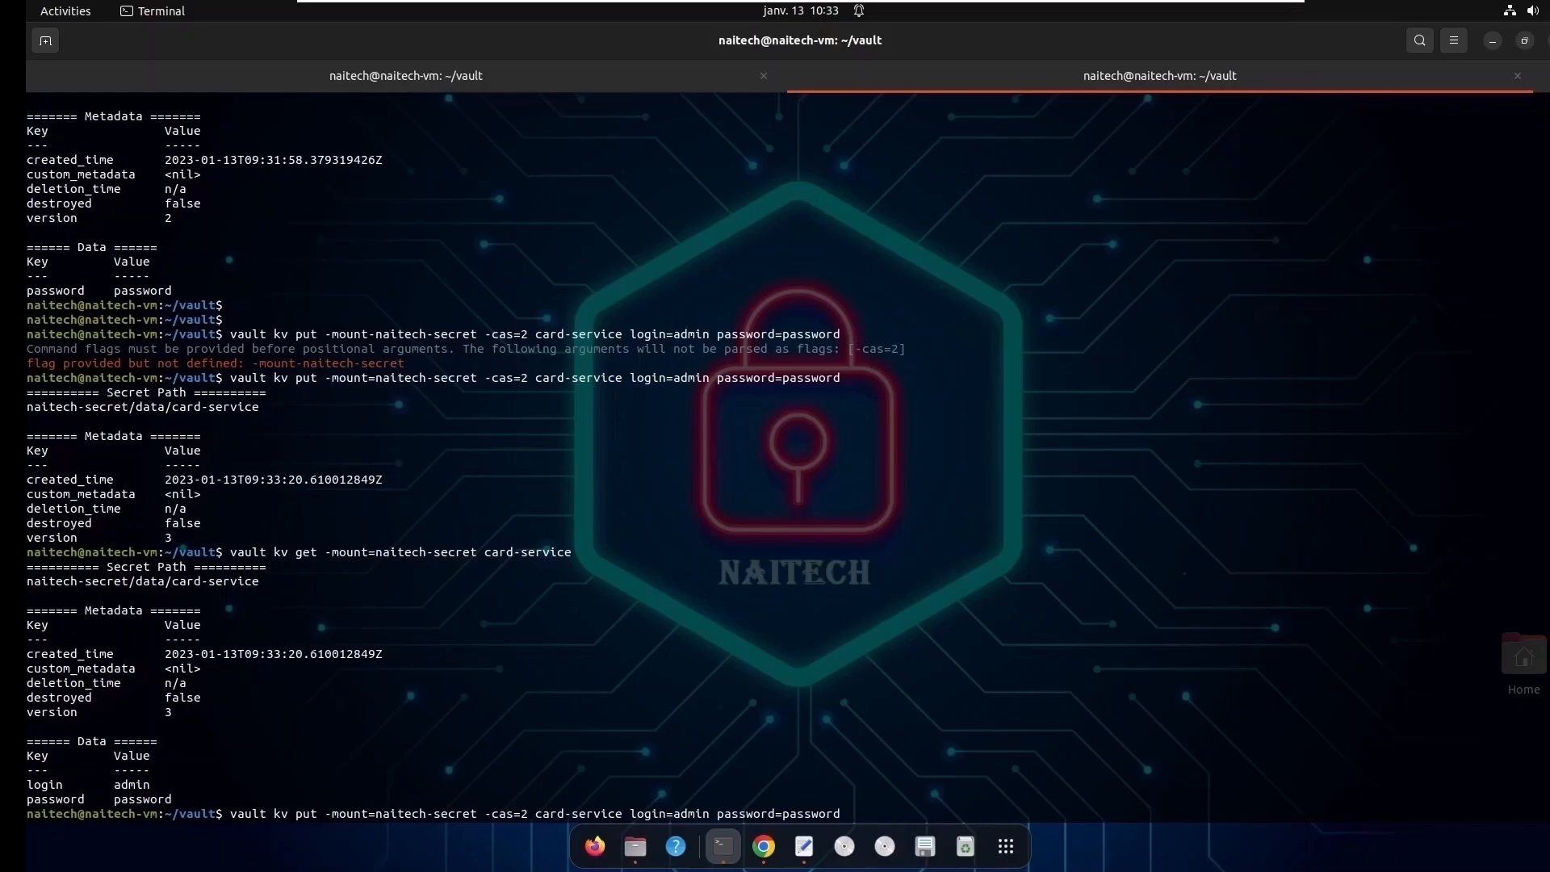
pyautogui.press('Left')
pyautogui.press('Left')
pyautogui.press('Left')
pyautogui.press('Left')
pyautogui.press('Left')
pyautogui.press('Left')
pyautogui.press('Left')
pyautogui.press('Left')
pyautogui.write('my')
pyautogui.doubleClick(548, 816)
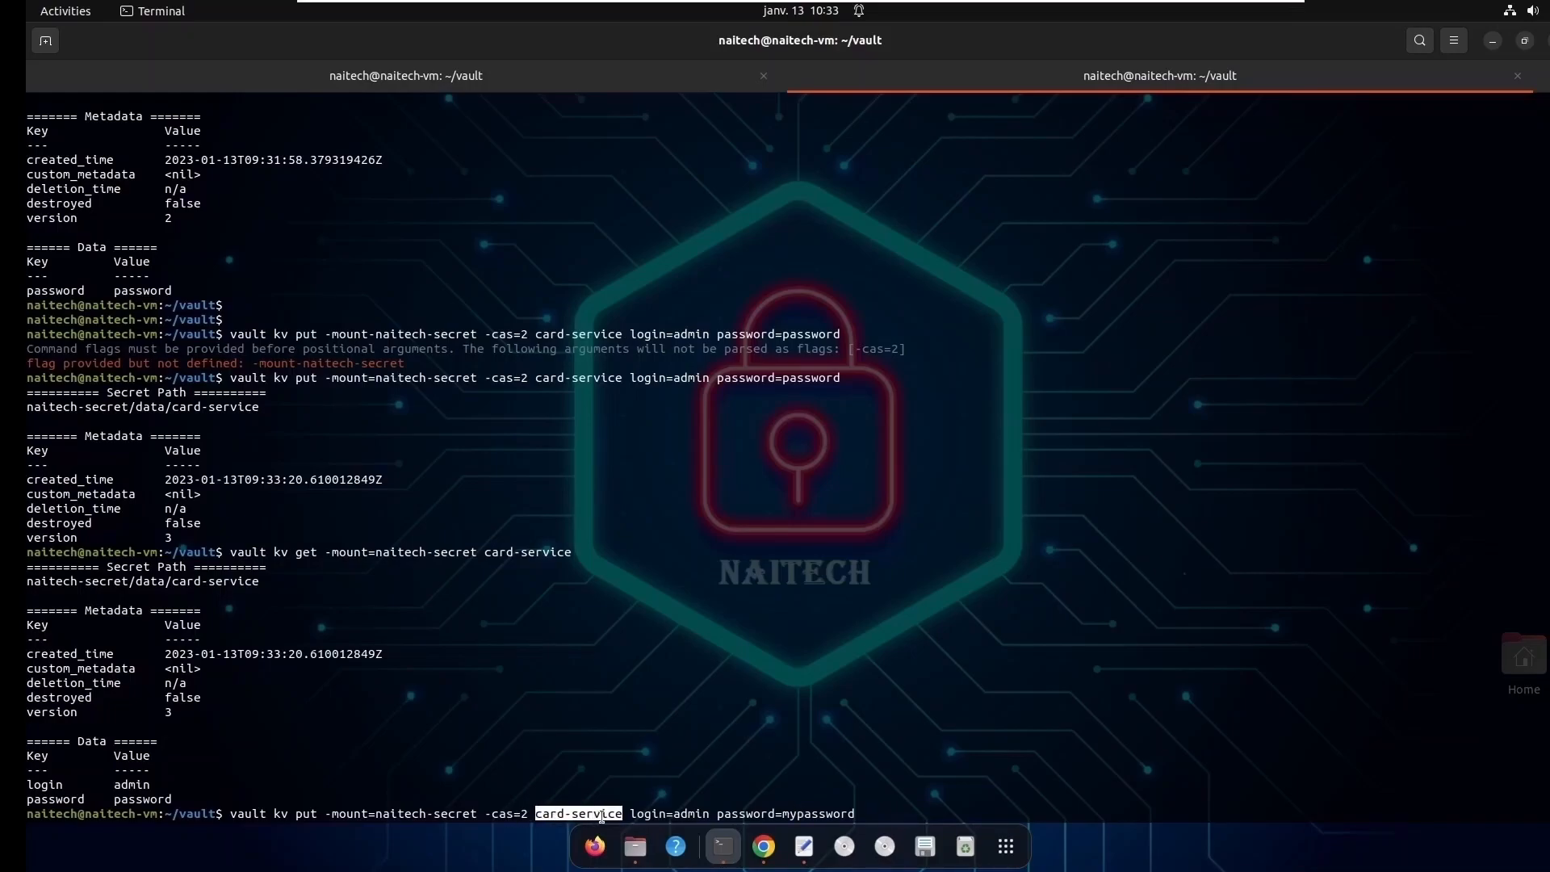
pyautogui.click(868, 813)
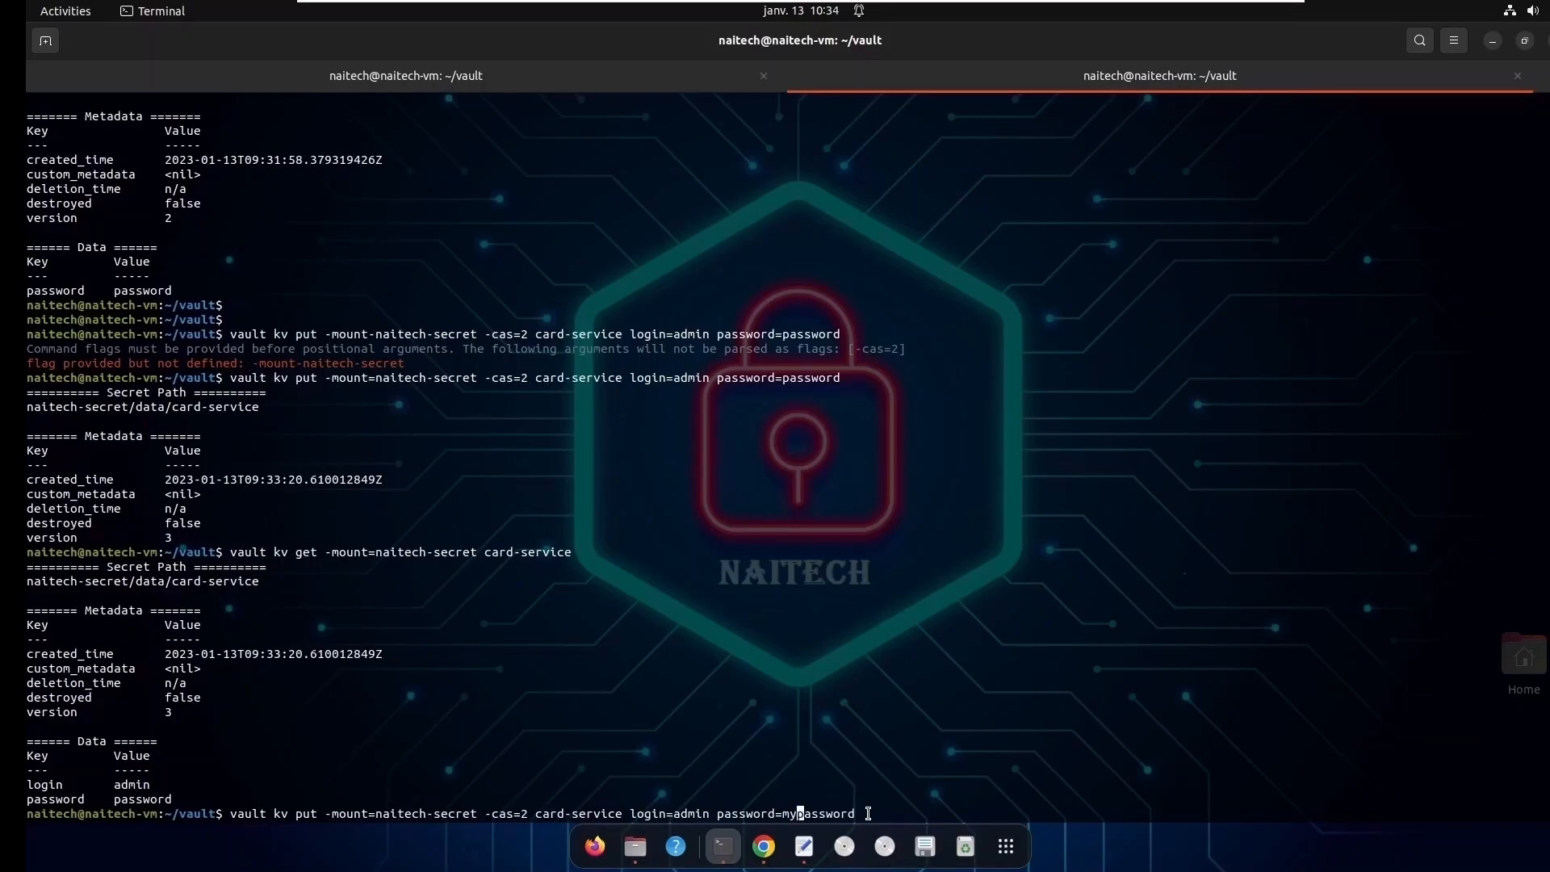
pyautogui.press('Return')
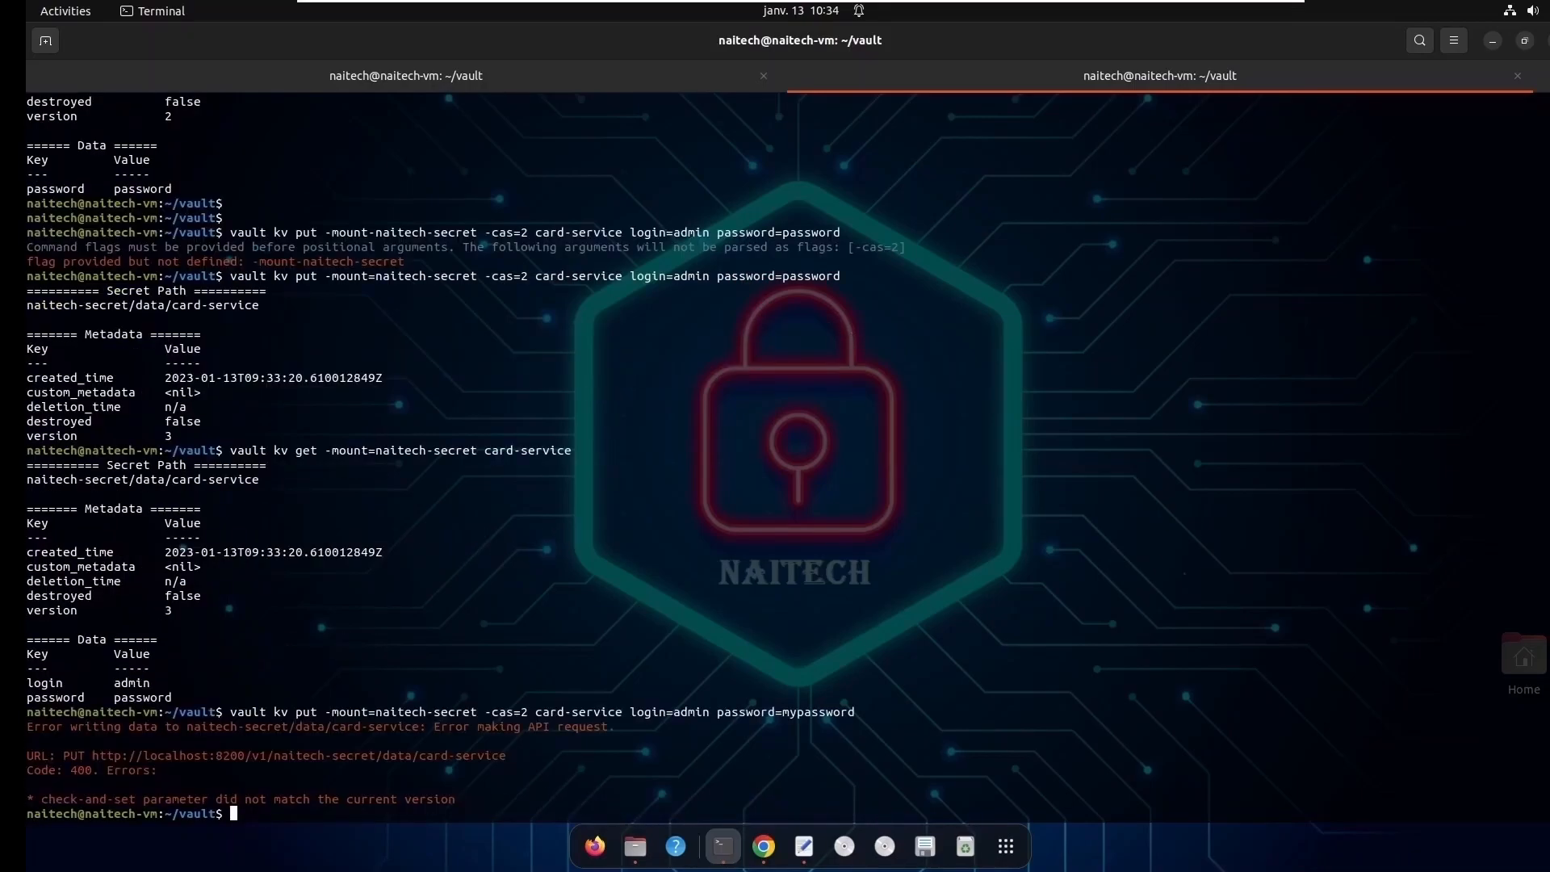
# - Change the check-and-set flag to -cas=3 and rerun the kv put for card-service
pyautogui.press('Up')
pyautogui.press('Left')
pyautogui.press('Left')
pyautogui.press('Left')
pyautogui.press('Left')
pyautogui.press('Left')
pyautogui.press('Left')
pyautogui.press('Left')
pyautogui.press('Left')
pyautogui.press('Left')
pyautogui.press('Left')
pyautogui.press('Left')
pyautogui.press('Left')
pyautogui.press('Left')
pyautogui.press('Left')
pyautogui.press('Left')
pyautogui.press('Left')
pyautogui.press('Left')
pyautogui.press('Left')
pyautogui.press('Left')
pyautogui.press('Left')
pyautogui.press('Left')
pyautogui.press('Left')
pyautogui.press('Left')
pyautogui.press('Left')
pyautogui.press('Left')
pyautogui.press('Delete')
pyautogui.press('BackSpace')
pyautogui.write('3')
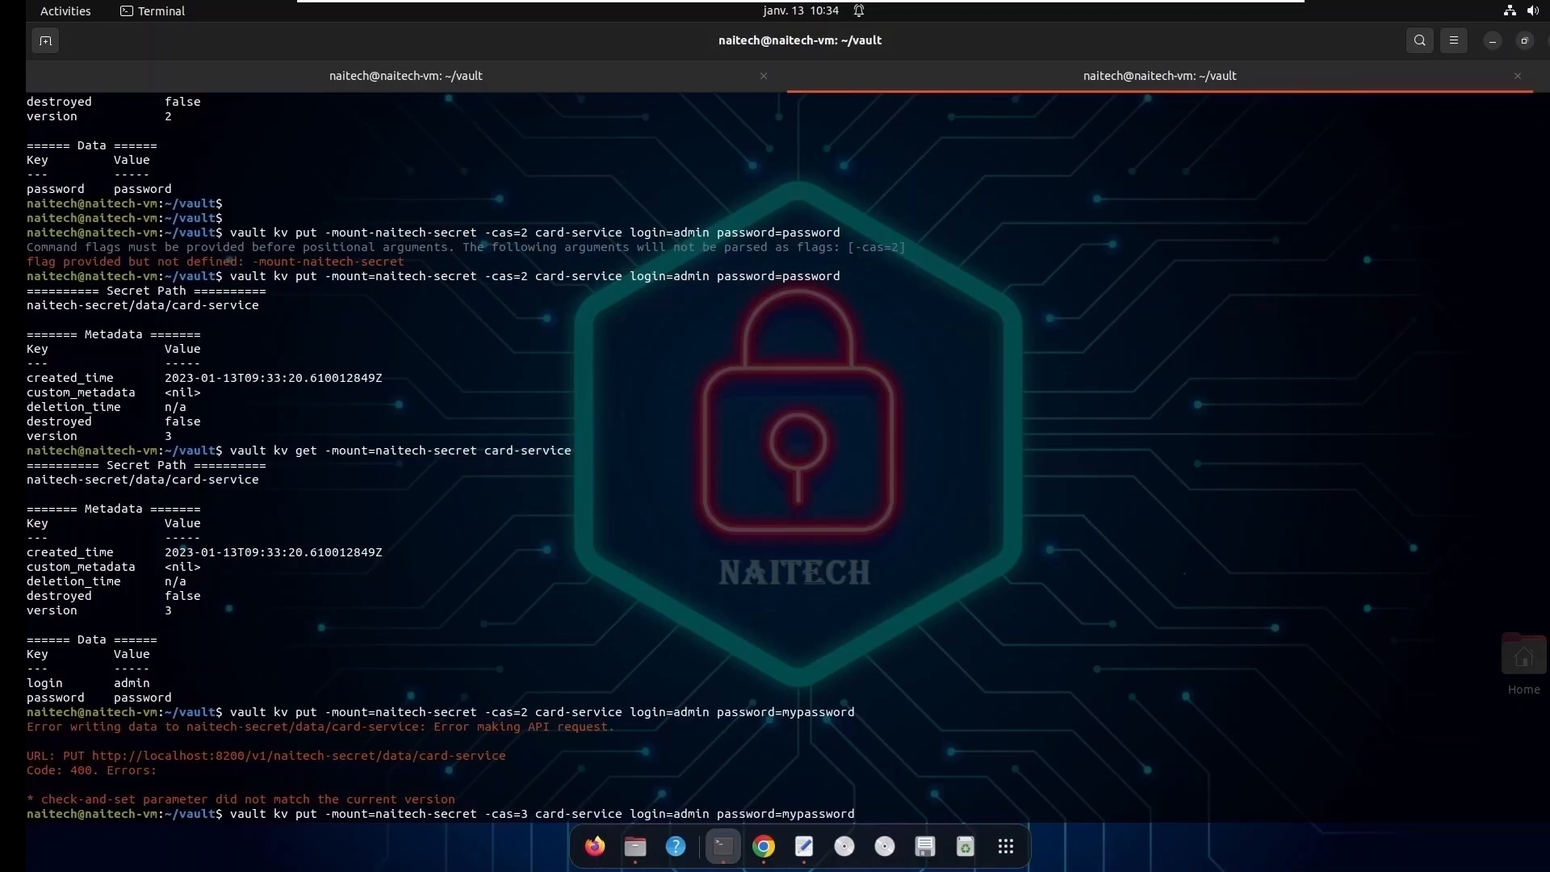
pyautogui.press('Return')
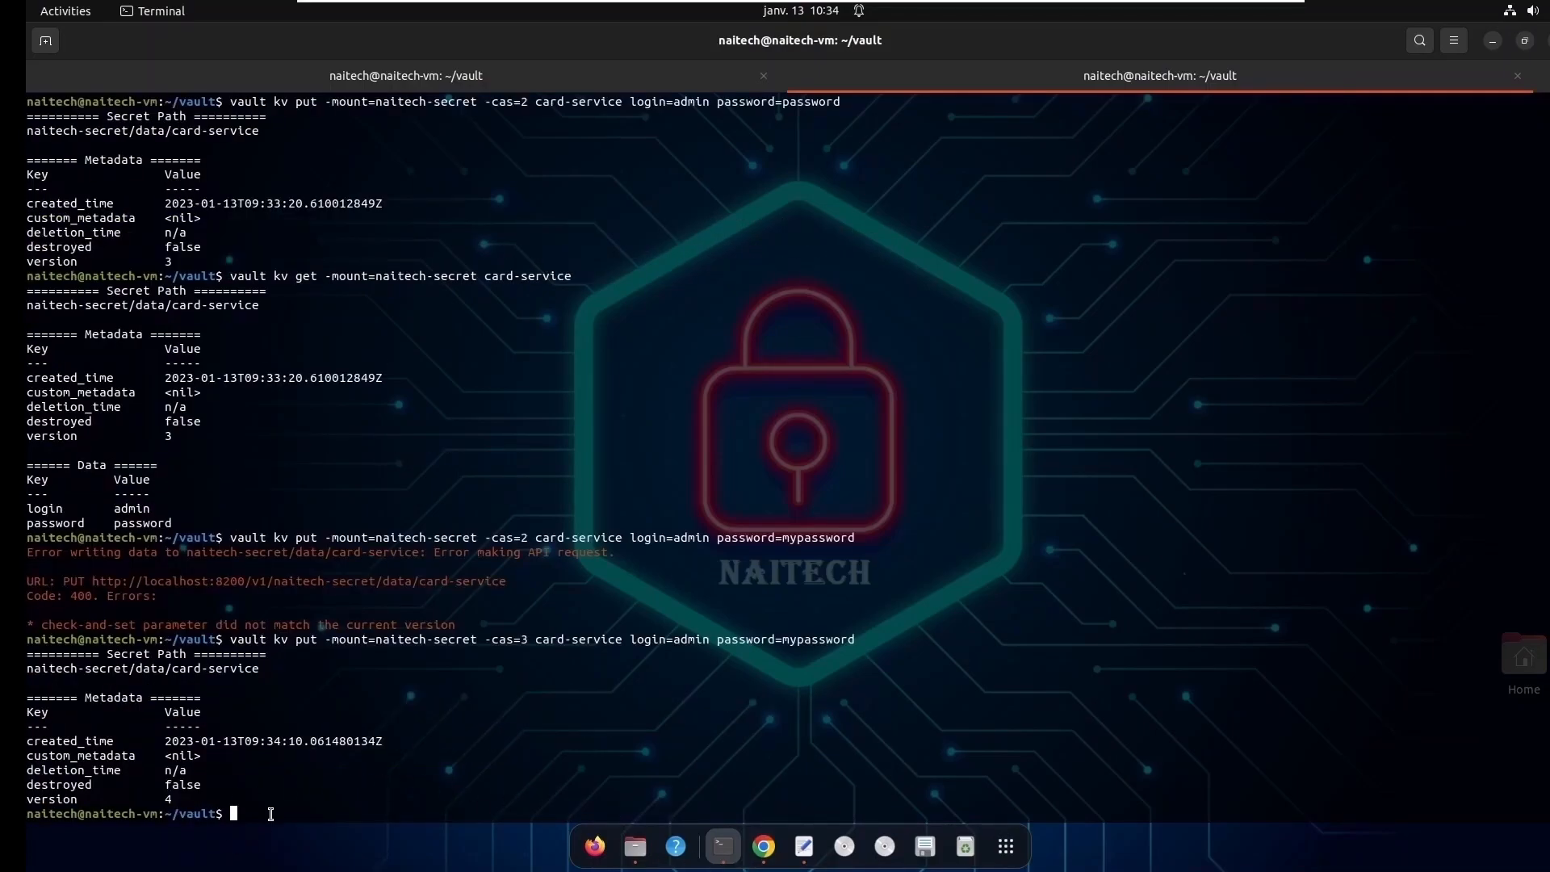
# - Read card-service again from the naitech-secret mount with vault kv get and check the stored password entry
pyautogui.press('Return')
pyautogui.press('Return')
pyautogui.press('Up')
pyautogui.press('Up')
pyautogui.press('Return')
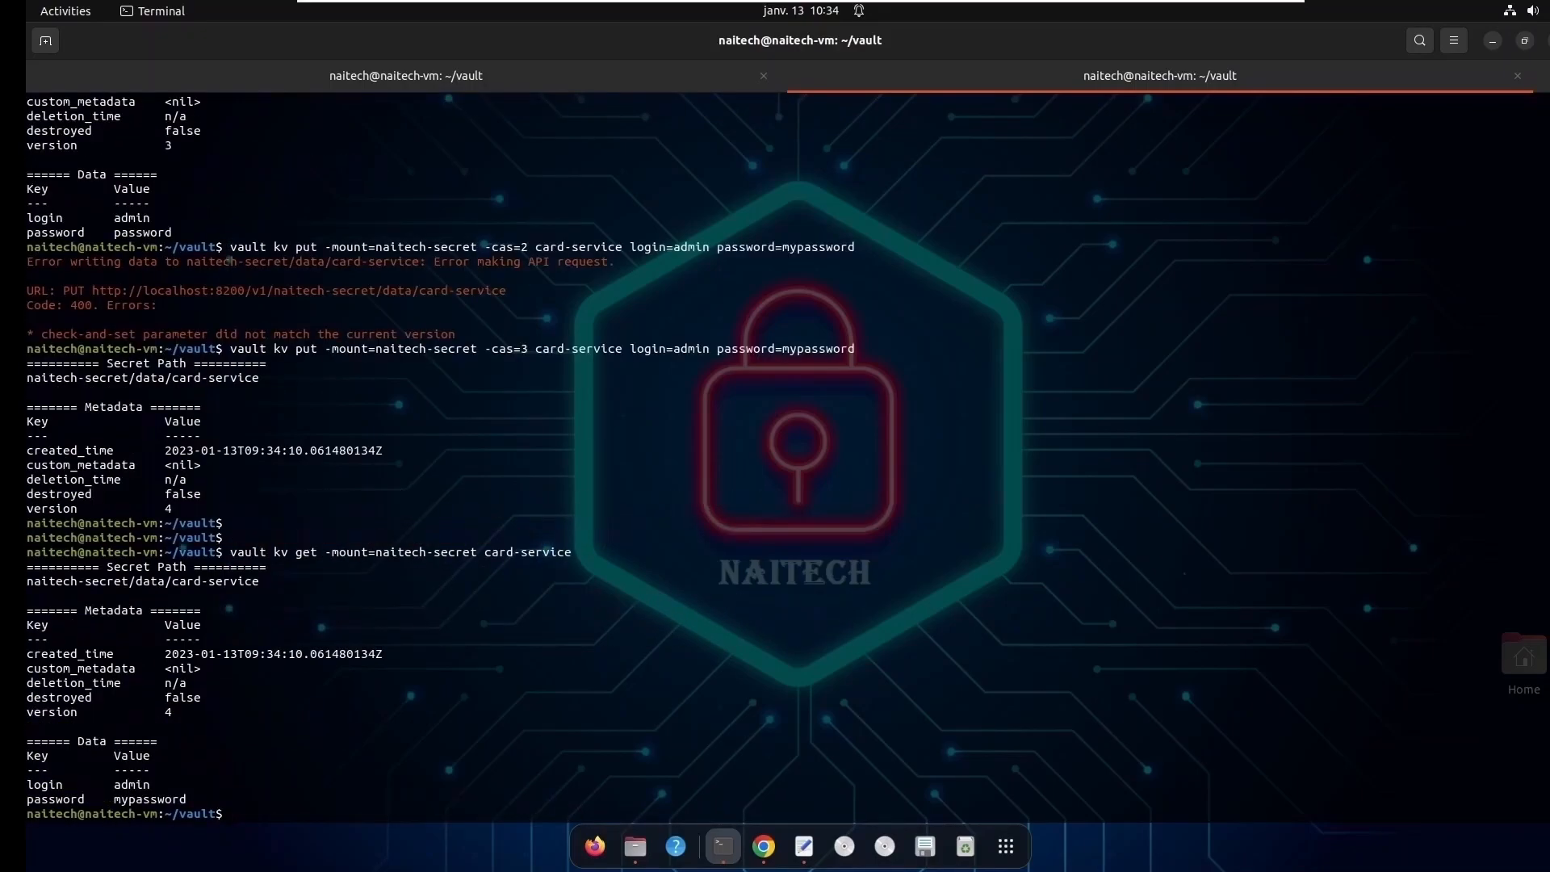
pyautogui.doubleClick(126, 798)
pyautogui.doubleClick(47, 803)
pyautogui.doubleClick(135, 803)
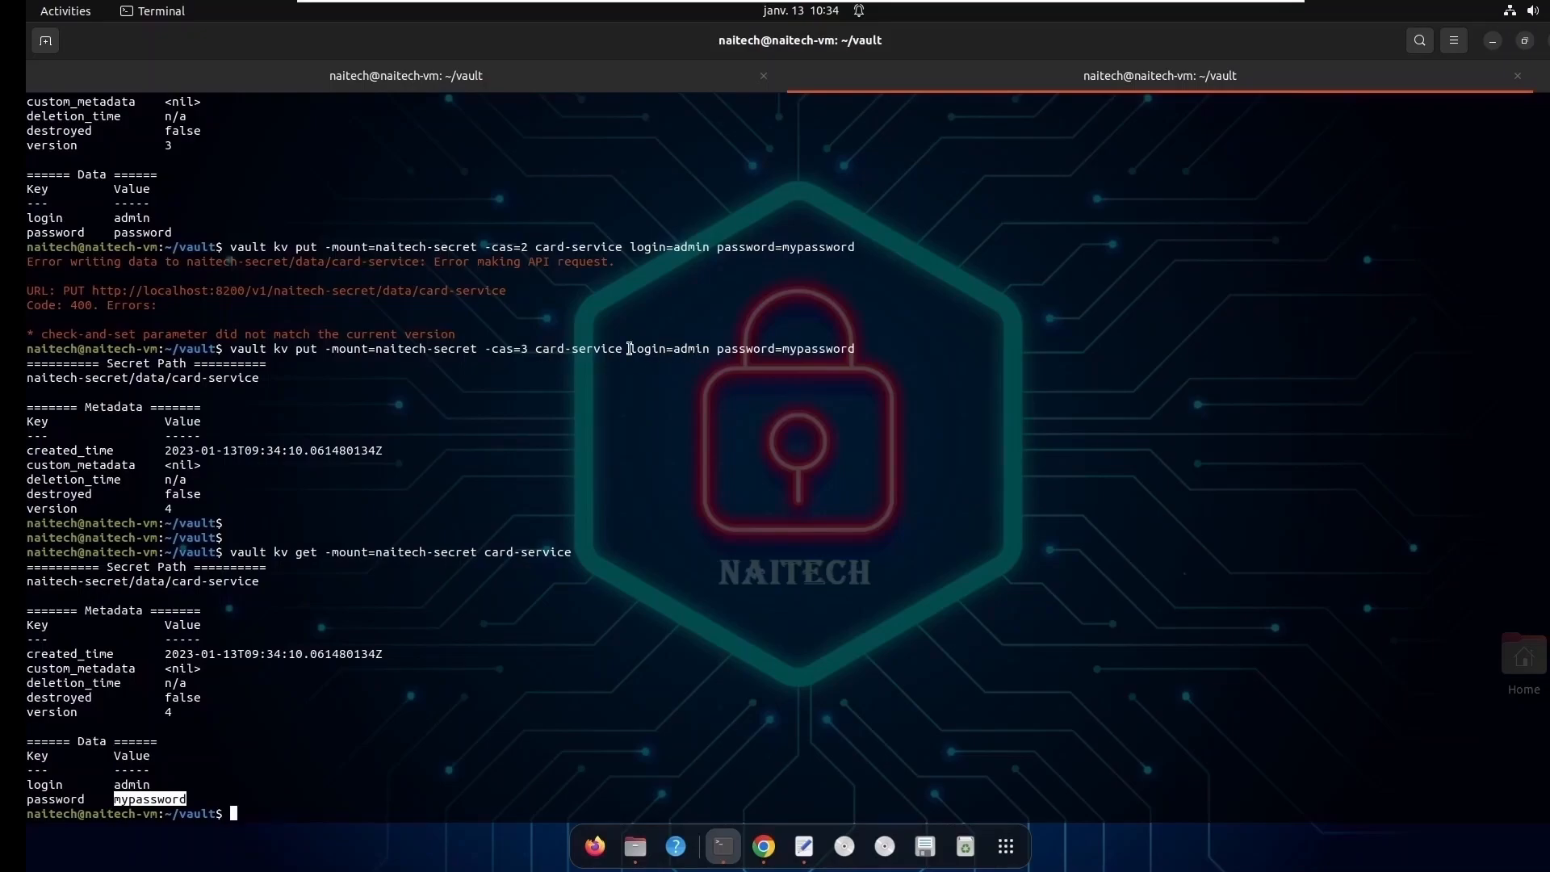
# - Review the secret name, the put operation and the key-value pairs in the -cas=3 command
pyautogui.click(537, 349)
pyautogui.moveTo(538, 348); pyautogui.dragTo(614, 346)
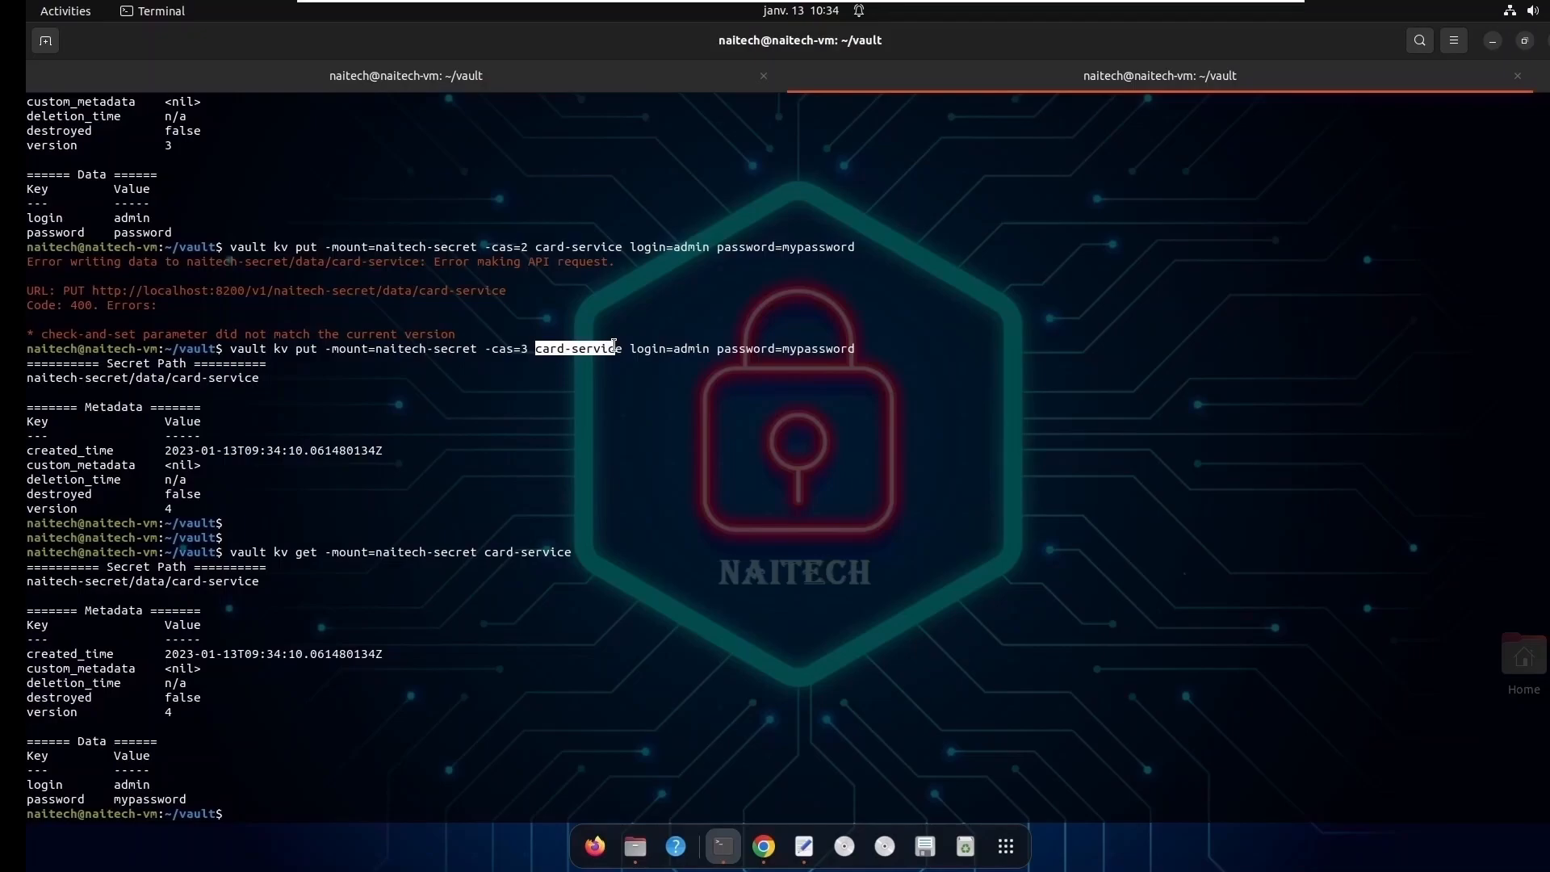
pyautogui.doubleClick(306, 349)
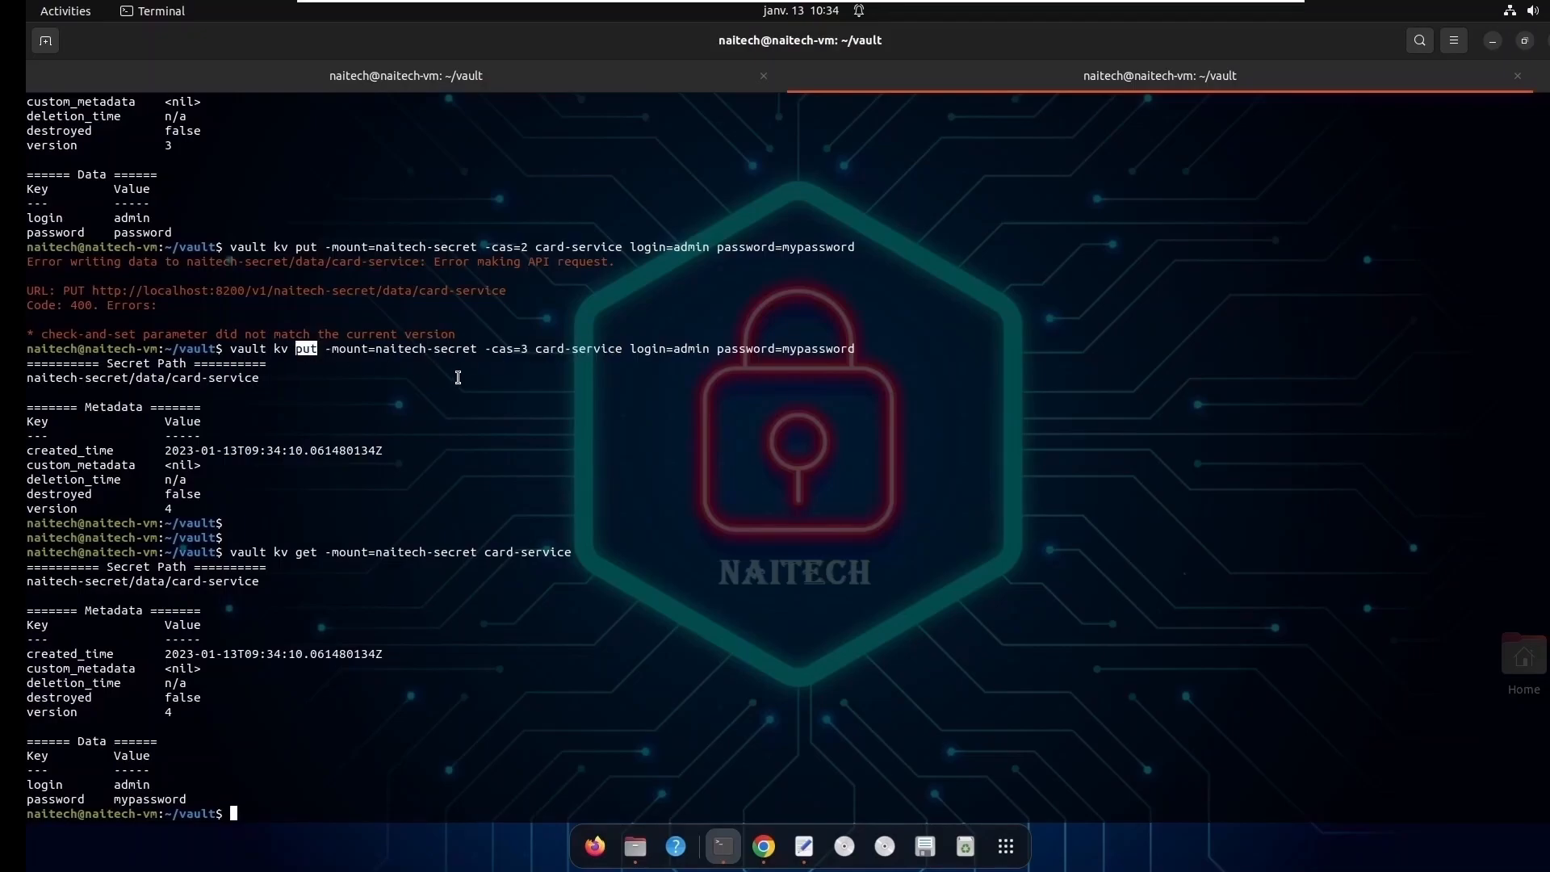
pyautogui.click(632, 349)
pyautogui.moveTo(632, 349); pyautogui.dragTo(855, 349)
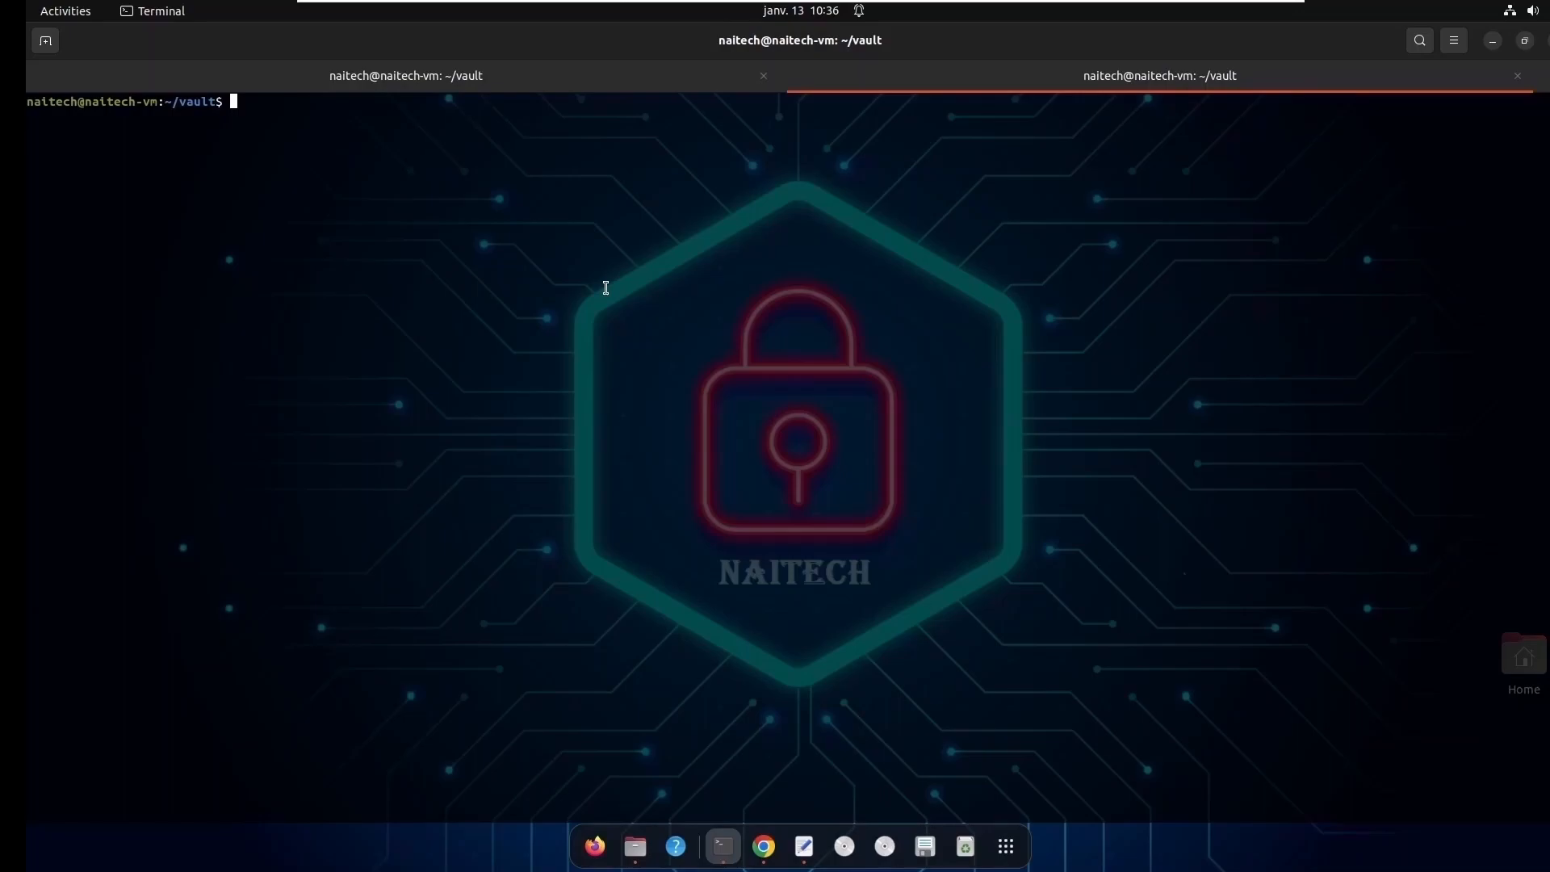
pyautogui.write('vault')
pyautogui.write(' kv patch')
pyautogui.write(' -moun')
pyautogui.write('t=')
pyautogui.write('naitech')
pyautogui.write('-ser')
pyautogui.write('re')
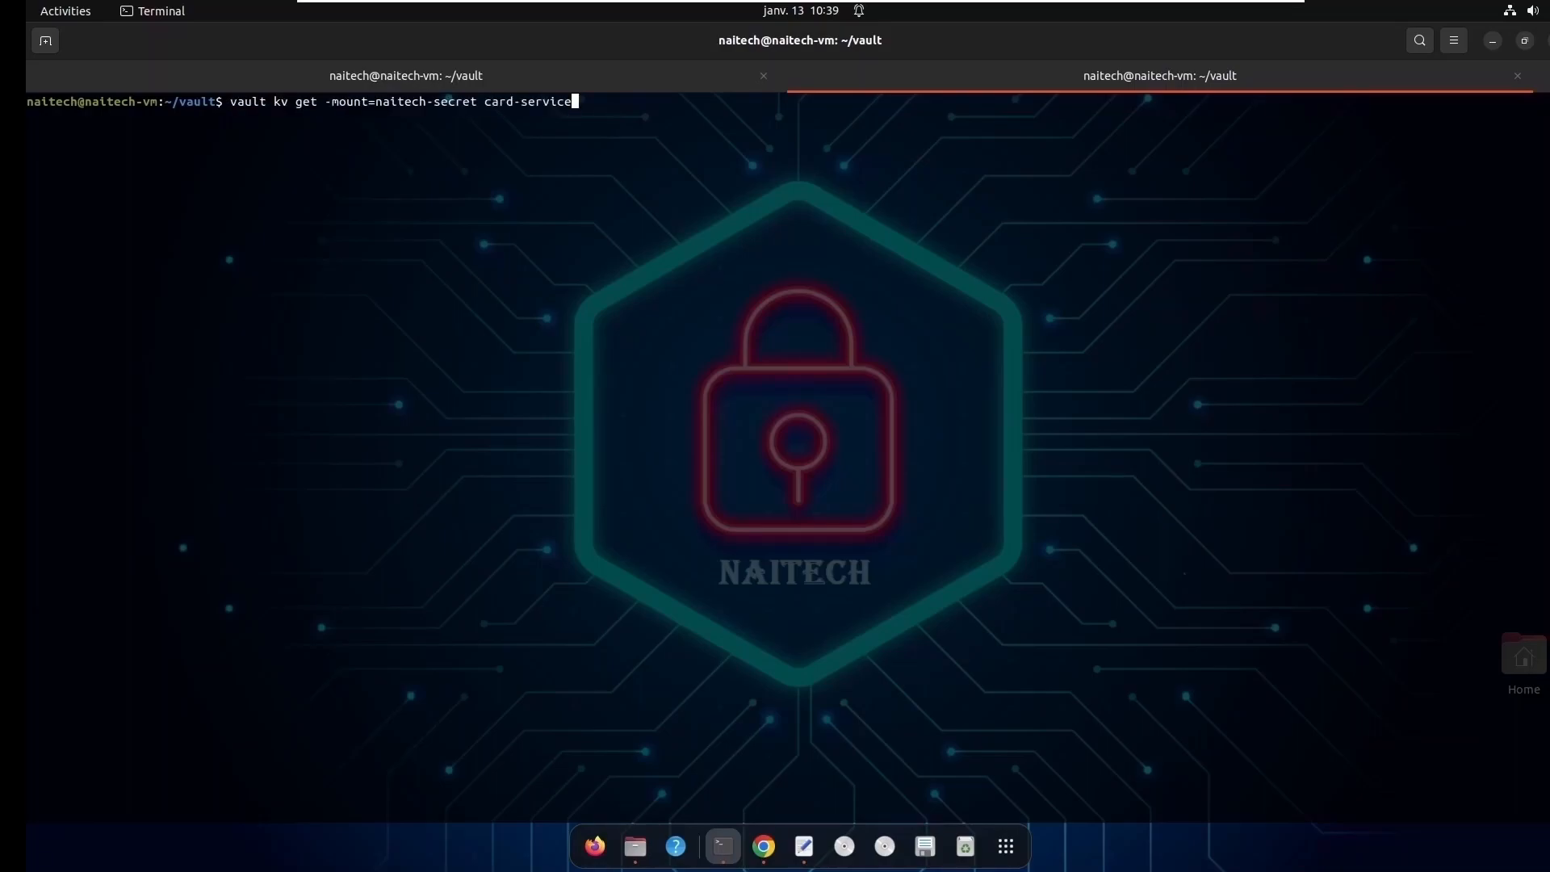
# - Read the current secret with vault kv get -mount=naitech-secret card-service
pyautogui.press('Return')
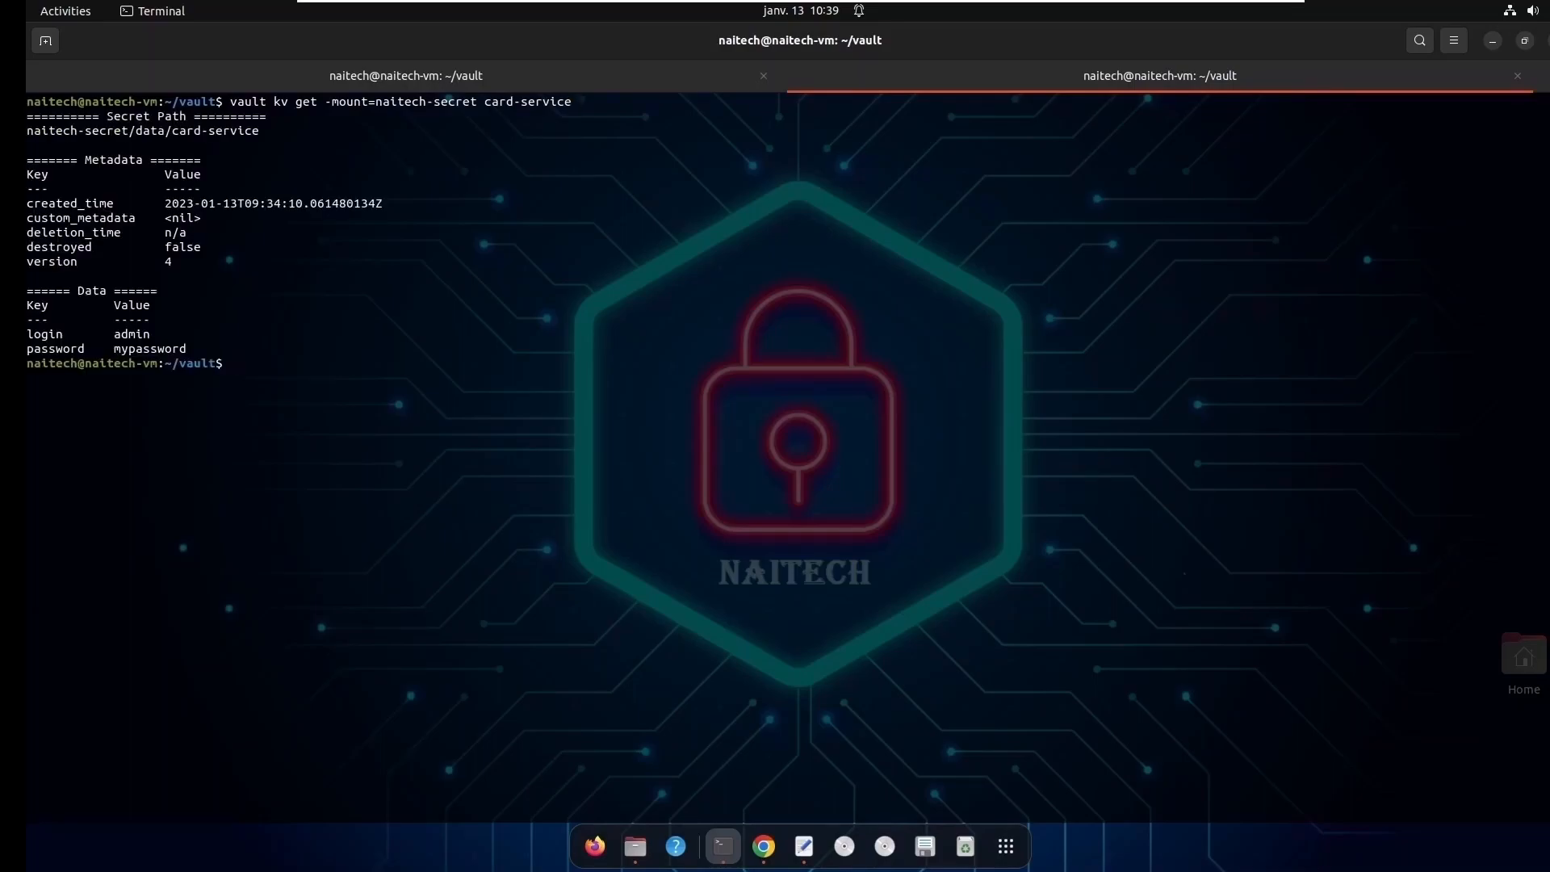
# - Rework the previous get command into vault kv patch -mount=naitech-secret card-service
pyautogui.press('Up')
pyautogui.press('Up')
pyautogui.press('Down')
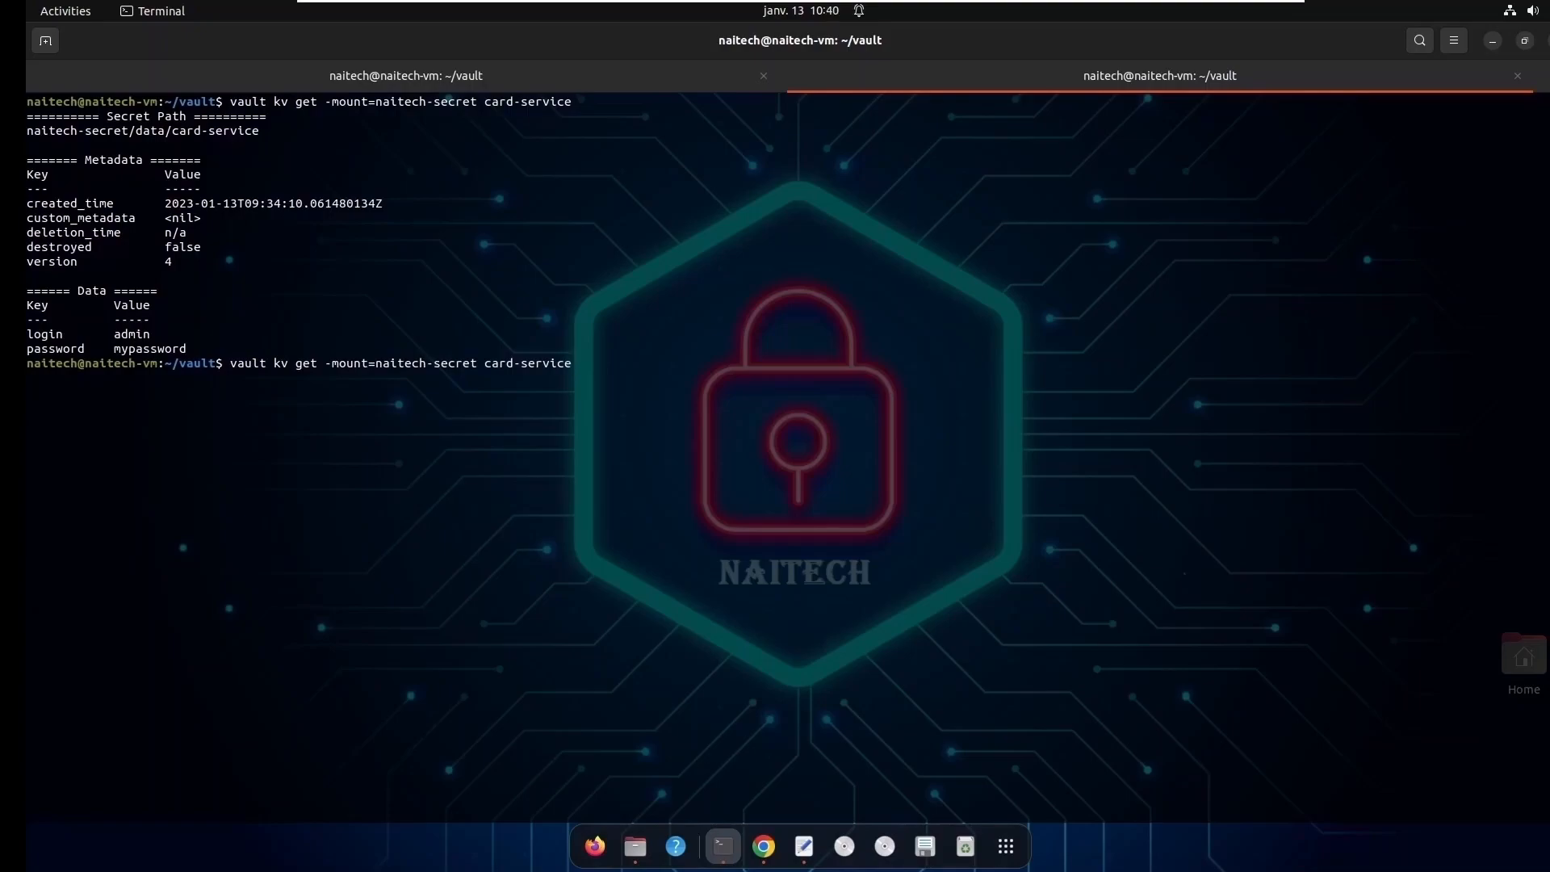
pyautogui.press('BackSpace')
pyautogui.press('Left')
pyautogui.press('Left')
pyautogui.press('Left')
pyautogui.press('Left')
pyautogui.press('Left')
pyautogui.press('Left')
pyautogui.press('Left')
pyautogui.press('Left')
pyautogui.press('Left')
pyautogui.press('Left')
pyautogui.press('Left')
pyautogui.press('Left')
pyautogui.press('Left')
pyautogui.press('Left')
pyautogui.press('Left')
pyautogui.press('Left')
pyautogui.press('Left')
pyautogui.press('Left')
pyautogui.press('Left')
pyautogui.press('Left')
pyautogui.press('Left')
pyautogui.press('Left')
pyautogui.press('BackSpace')
pyautogui.press('BackSpace')
pyautogui.press('BackSpace')
pyautogui.write('patch')
pyautogui.press('Right')
pyautogui.press('Right')
pyautogui.press('Right')
pyautogui.press('Right')
pyautogui.press('Right')
pyautogui.press('Right')
pyautogui.press('Right')
pyautogui.press('Right')
pyautogui.press('Right')
pyautogui.press('Right')
pyautogui.press('Right')
pyautogui.press('Right')
pyautogui.press('Right')
pyautogui.press('Right')
pyautogui.press('Right')
pyautogui.press('Right')
pyautogui.press('Right')
pyautogui.press('Right')
pyautogui.press('Right')
pyautogui.press('Right')
pyautogui.write('ce')
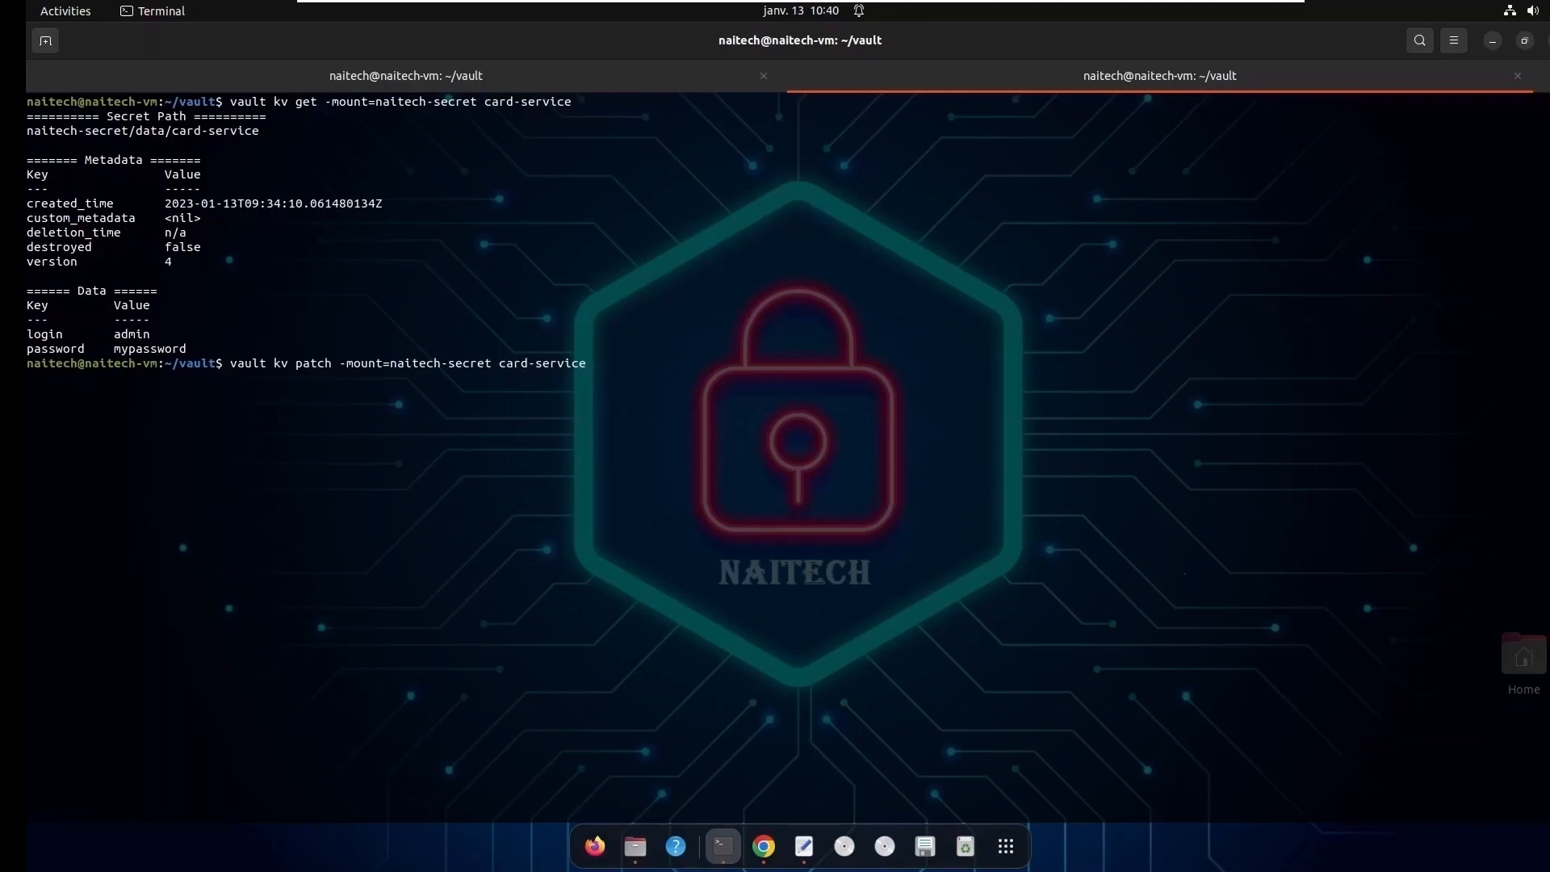
# - Add the check-and-set flag -cas=4 before card-service in the patch command
pyautogui.press('Left')
pyautogui.press('Left')
pyautogui.press('Left')
pyautogui.press('Left')
pyautogui.press('Left')
pyautogui.press('Left')
pyautogui.press('Left')
pyautogui.press('Left')
pyautogui.press('Left')
pyautogui.press('Left')
pyautogui.press('Left')
pyautogui.press('Left')
pyautogui.press('Left')
pyautogui.write('-cas')
pyautogui.write('=4')
# - Append the password key with a new password value to the patch command and run it
pyautogui.press('End')
pyautogui.write('password')
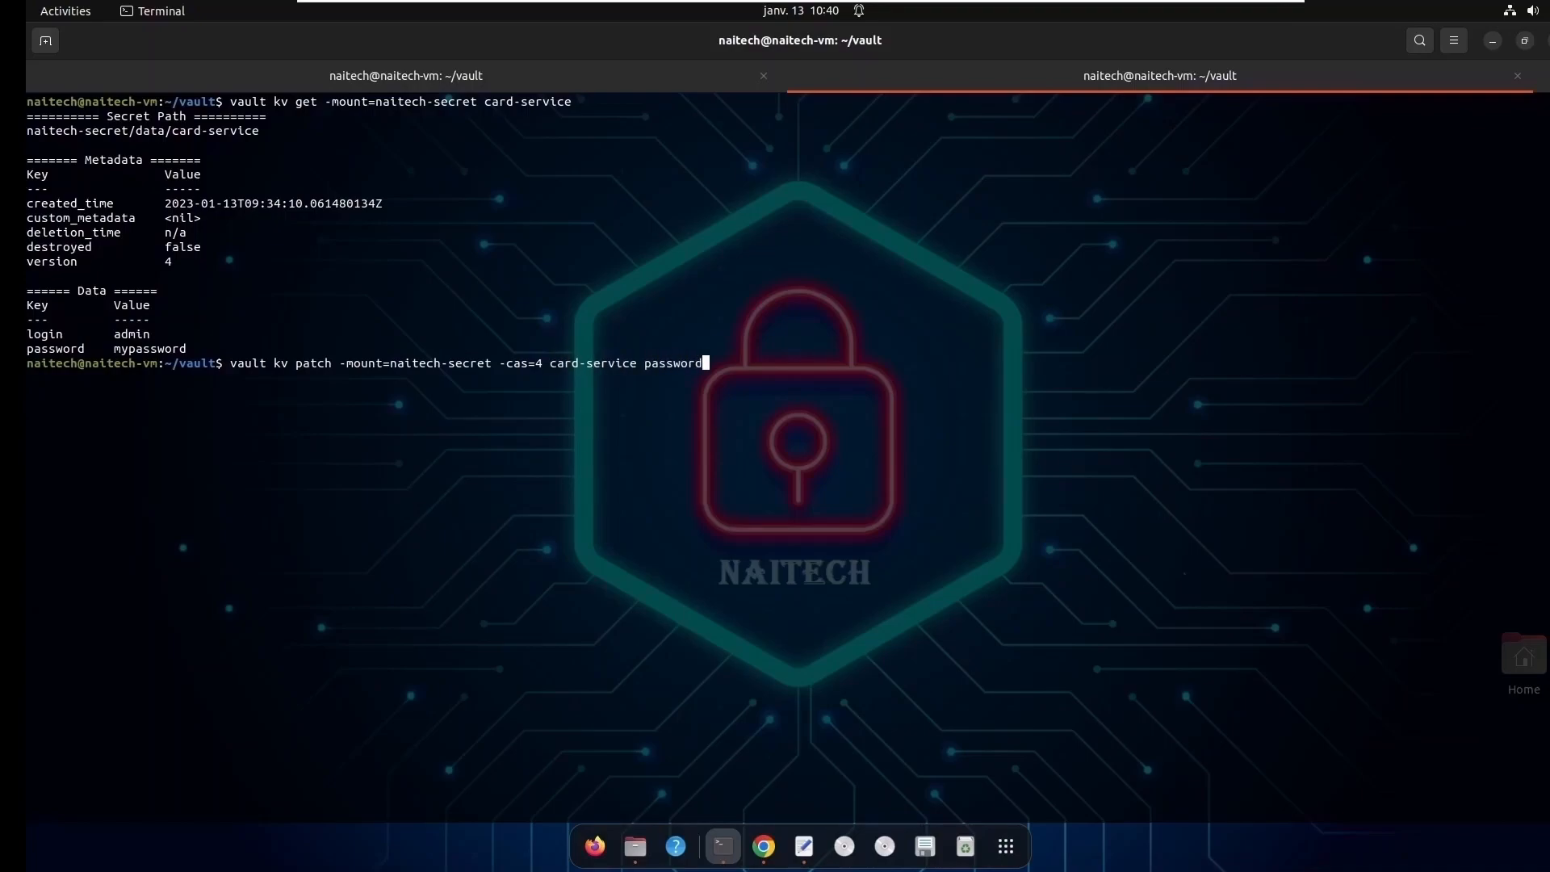
pyautogui.write('=1234')
pyautogui.press('BackSpace')
pyautogui.press('BackSpace')
pyautogui.press('BackSpace')
pyautogui.write('mypassword01')
pyautogui.press('Return')
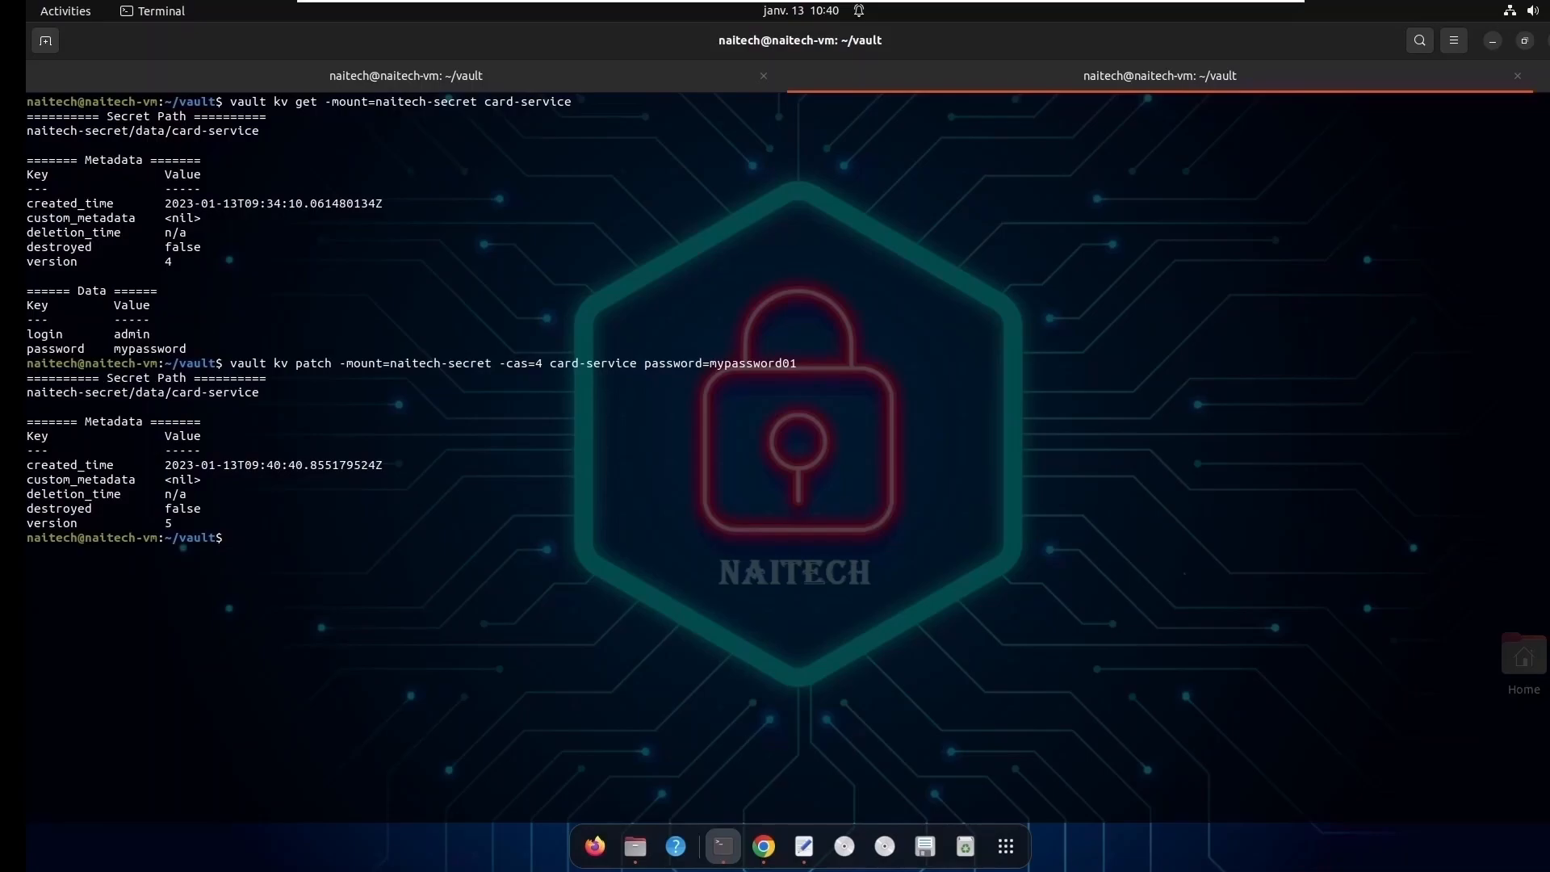
# - Read the patched card-service secret with vault kv get and check its password and login entries
pyautogui.press('Up')
pyautogui.press('Up')
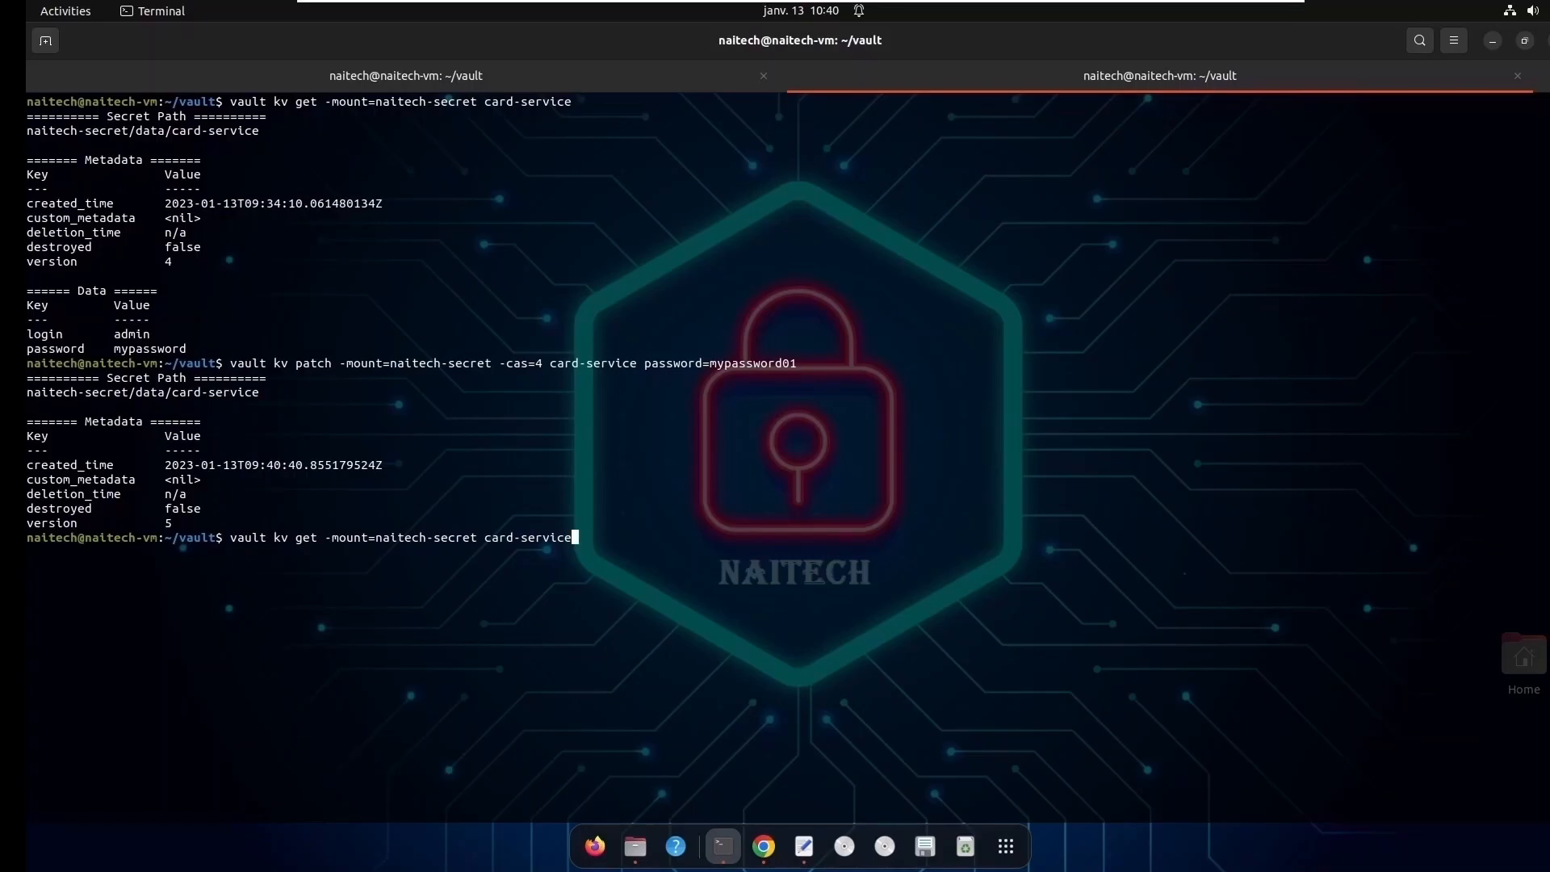
pyautogui.press('Return')
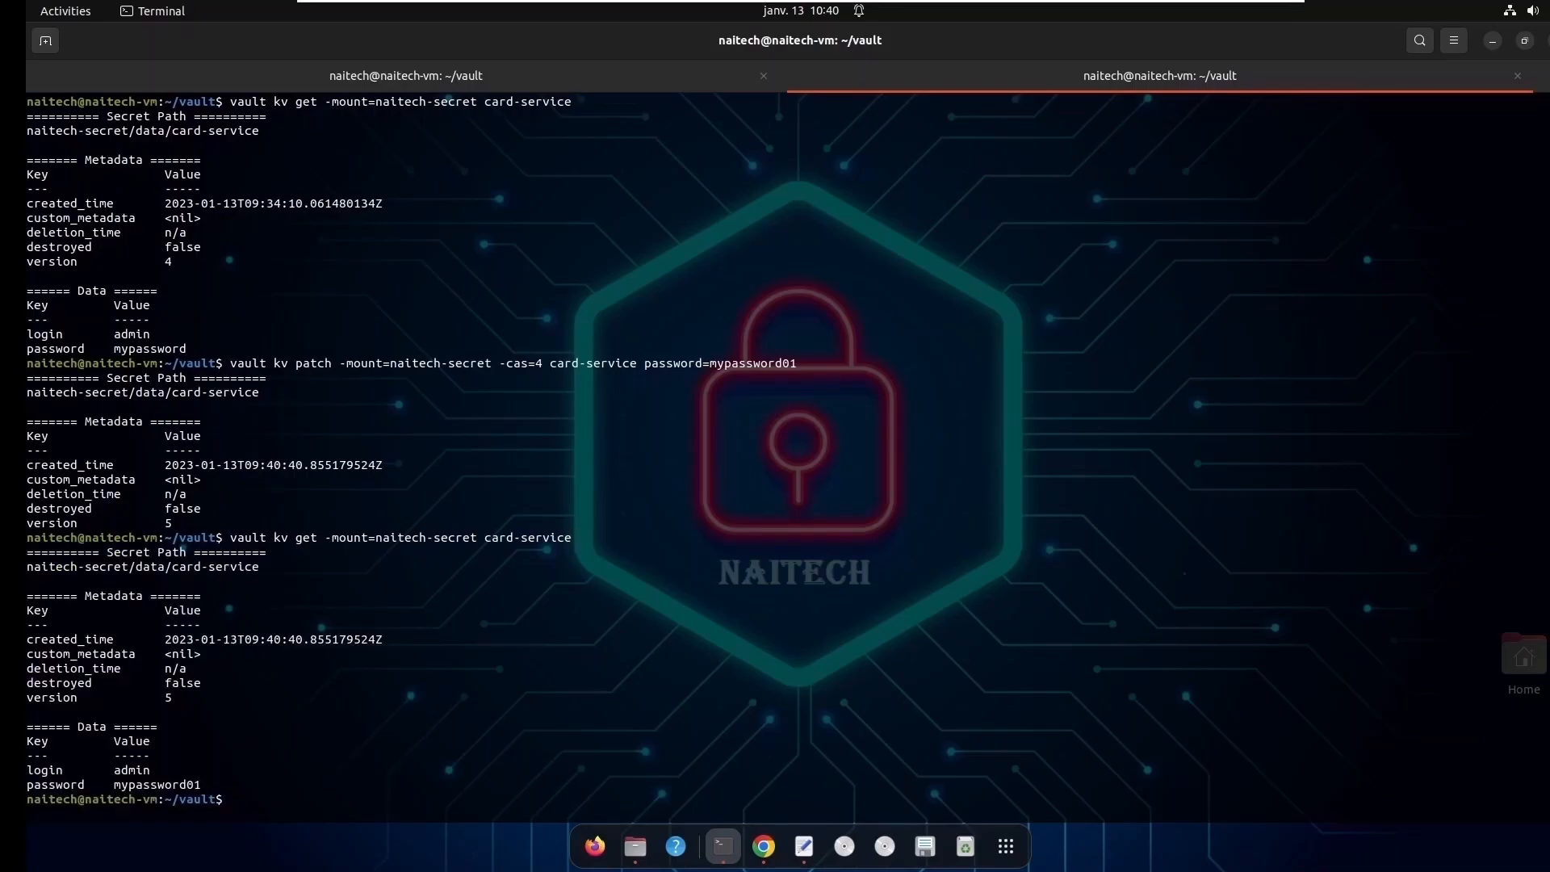
pyautogui.doubleClick(48, 784)
pyautogui.doubleClick(146, 786)
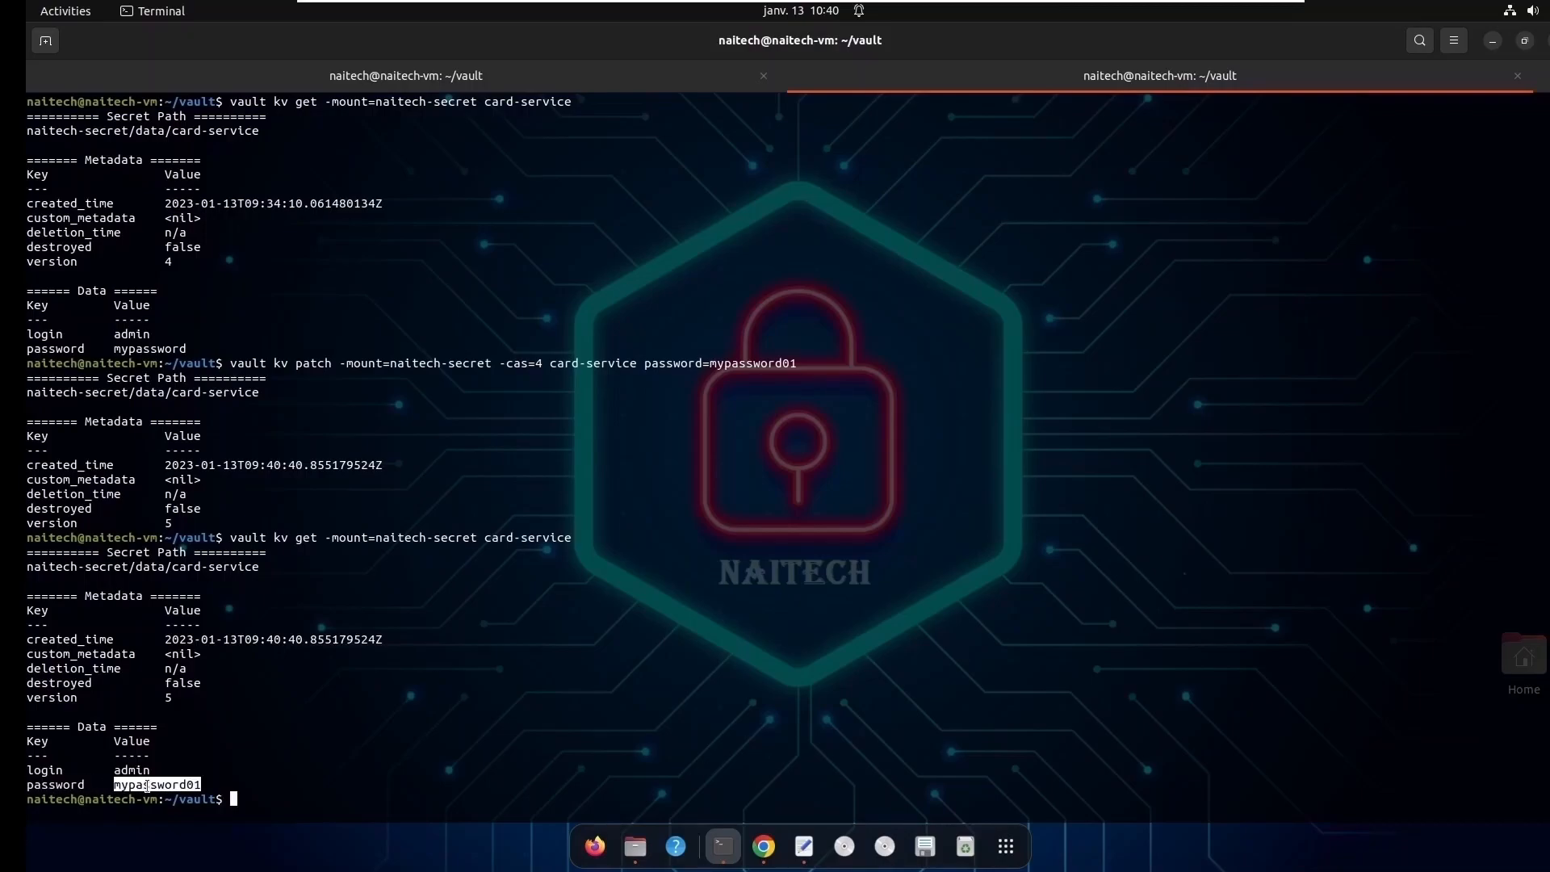
pyautogui.doubleClick(46, 770)
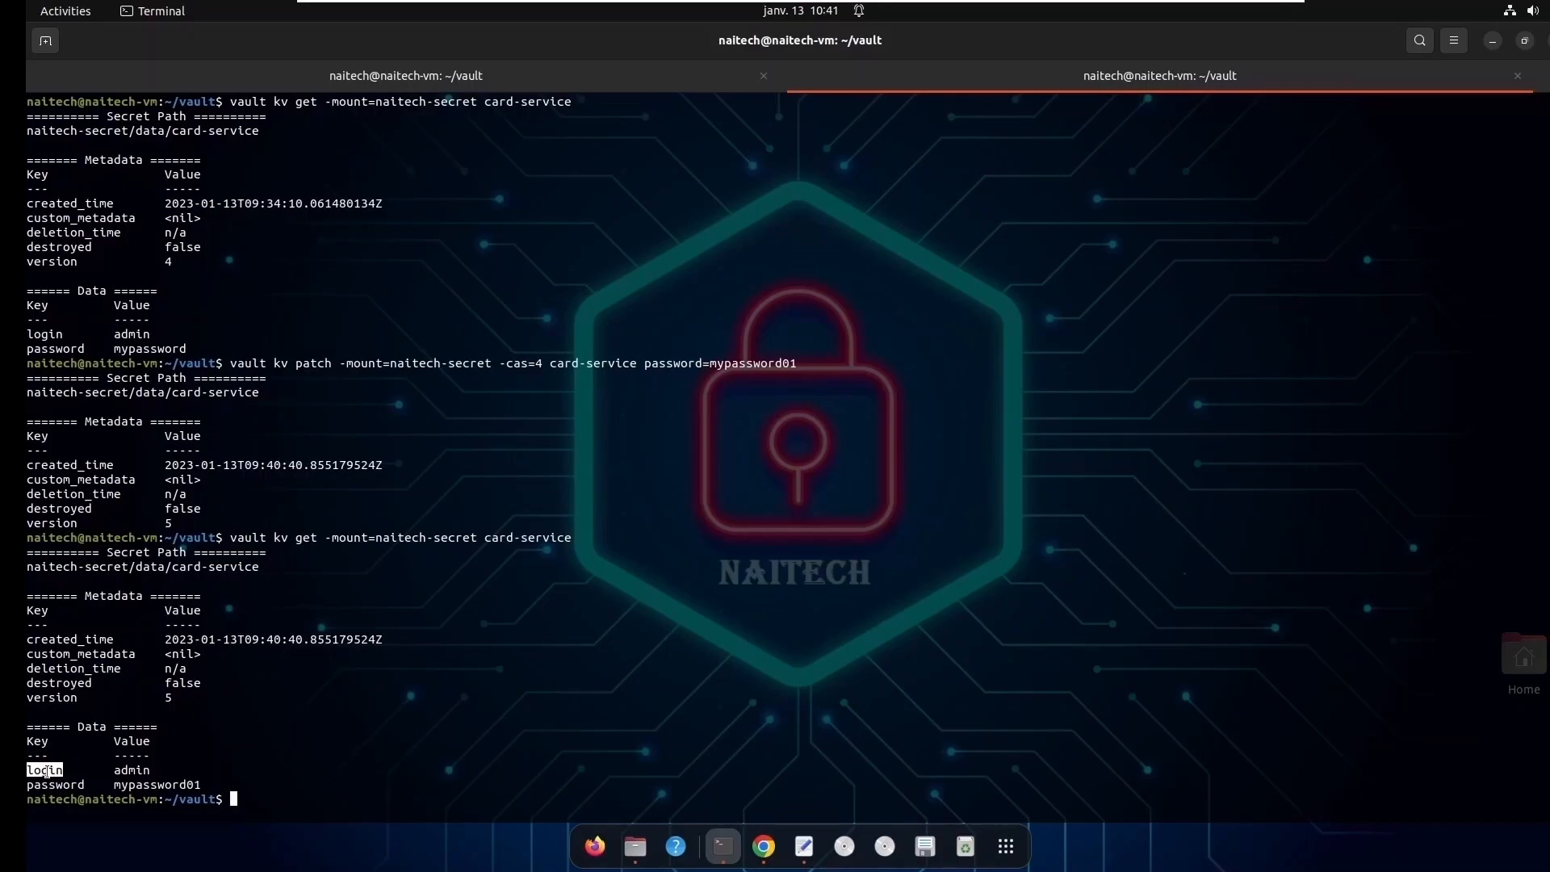
pyautogui.doubleClick(123, 771)
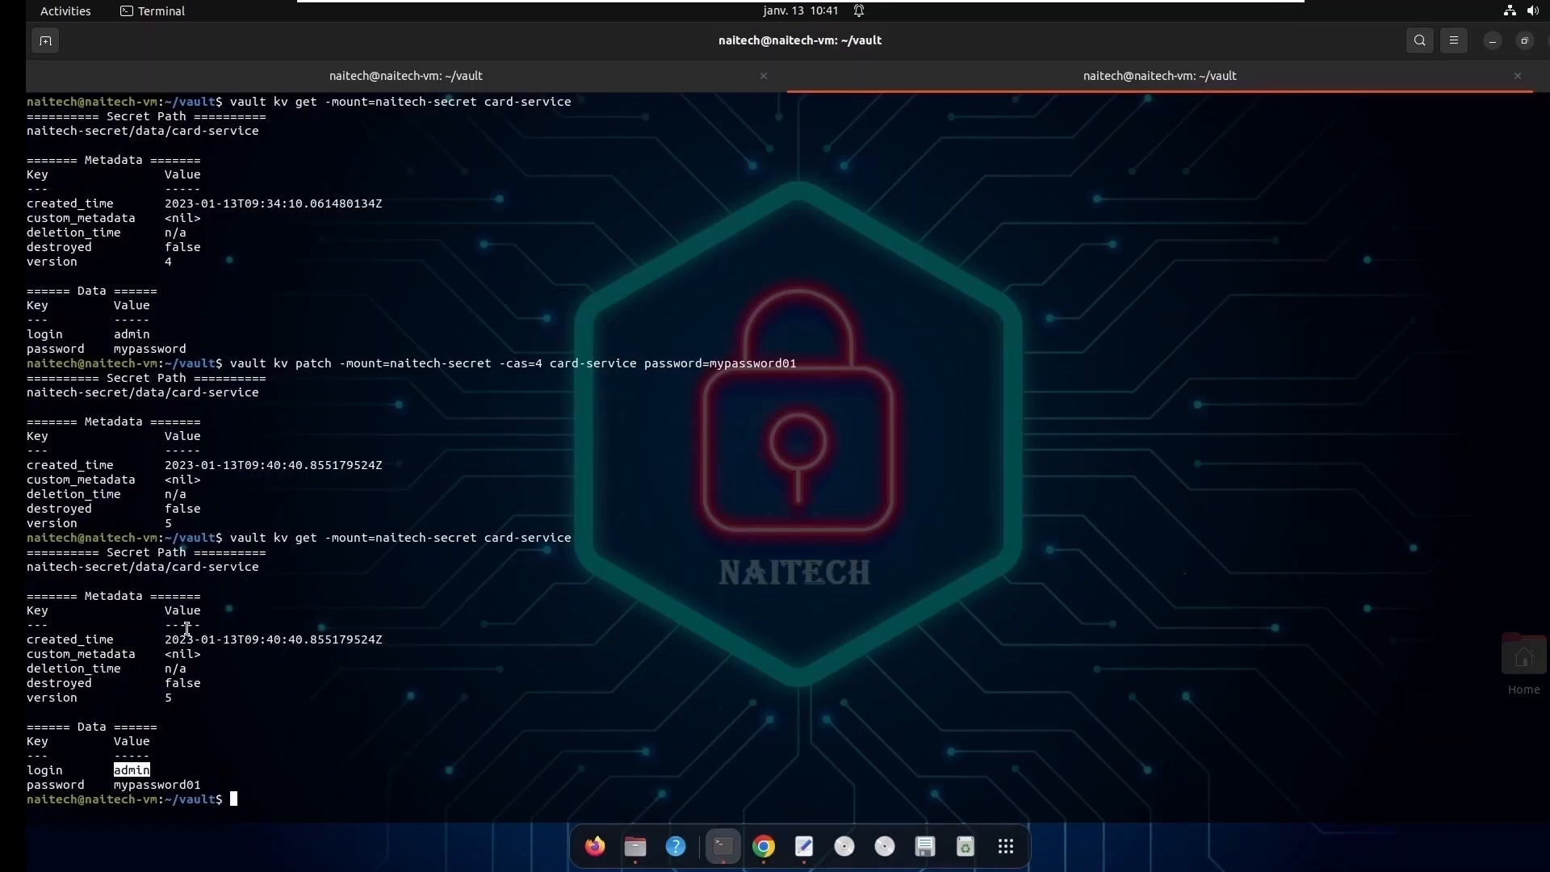
pyautogui.doubleClick(609, 363)
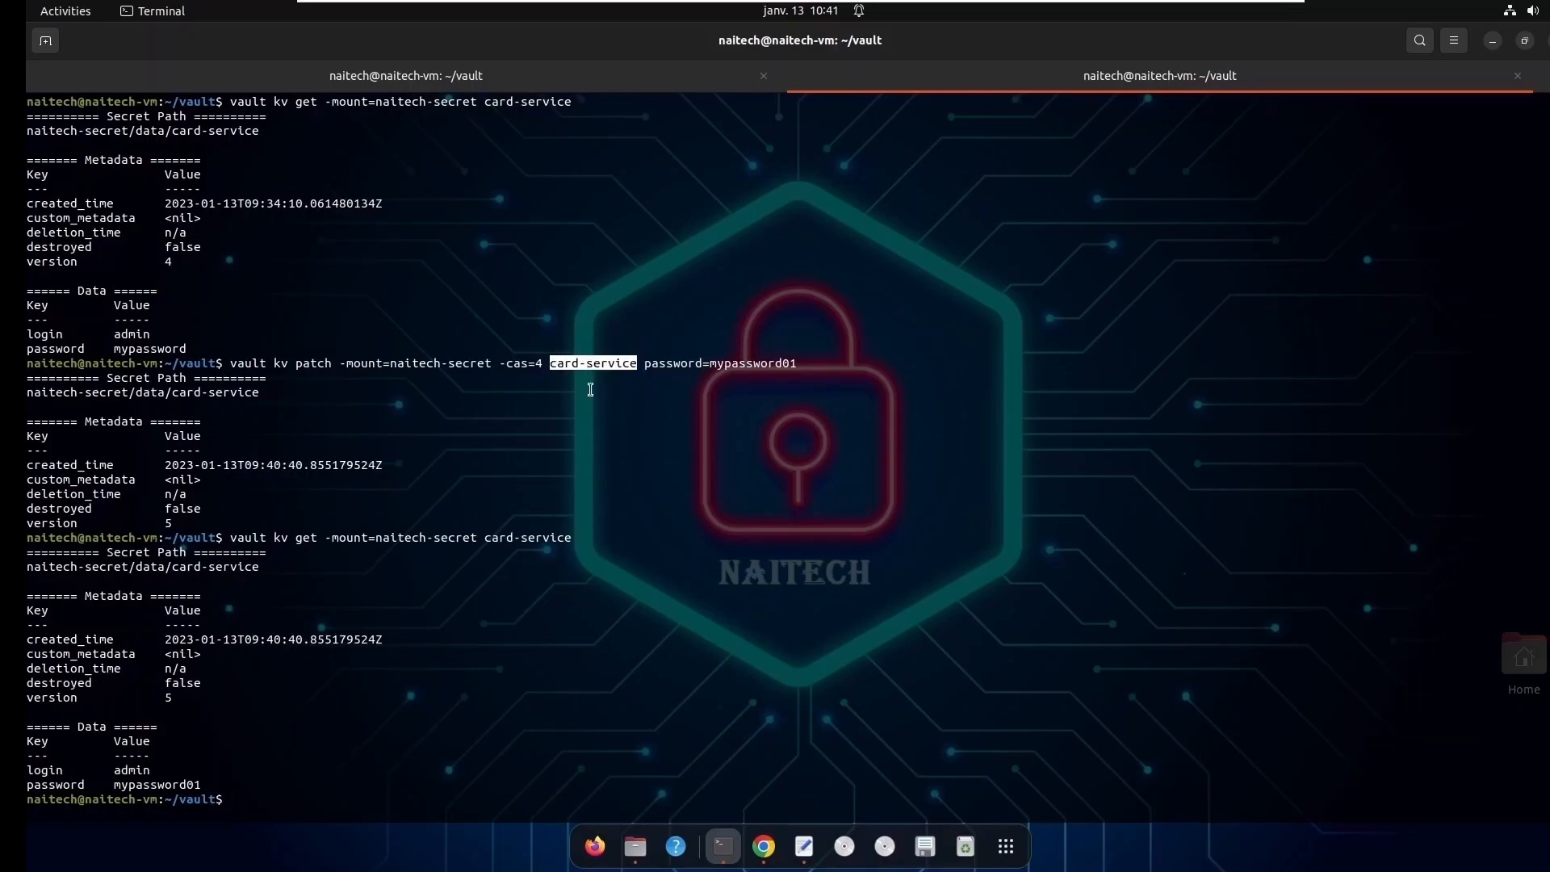
pyautogui.press('Return')
pyautogui.press('Return')
pyautogui.press('Return')
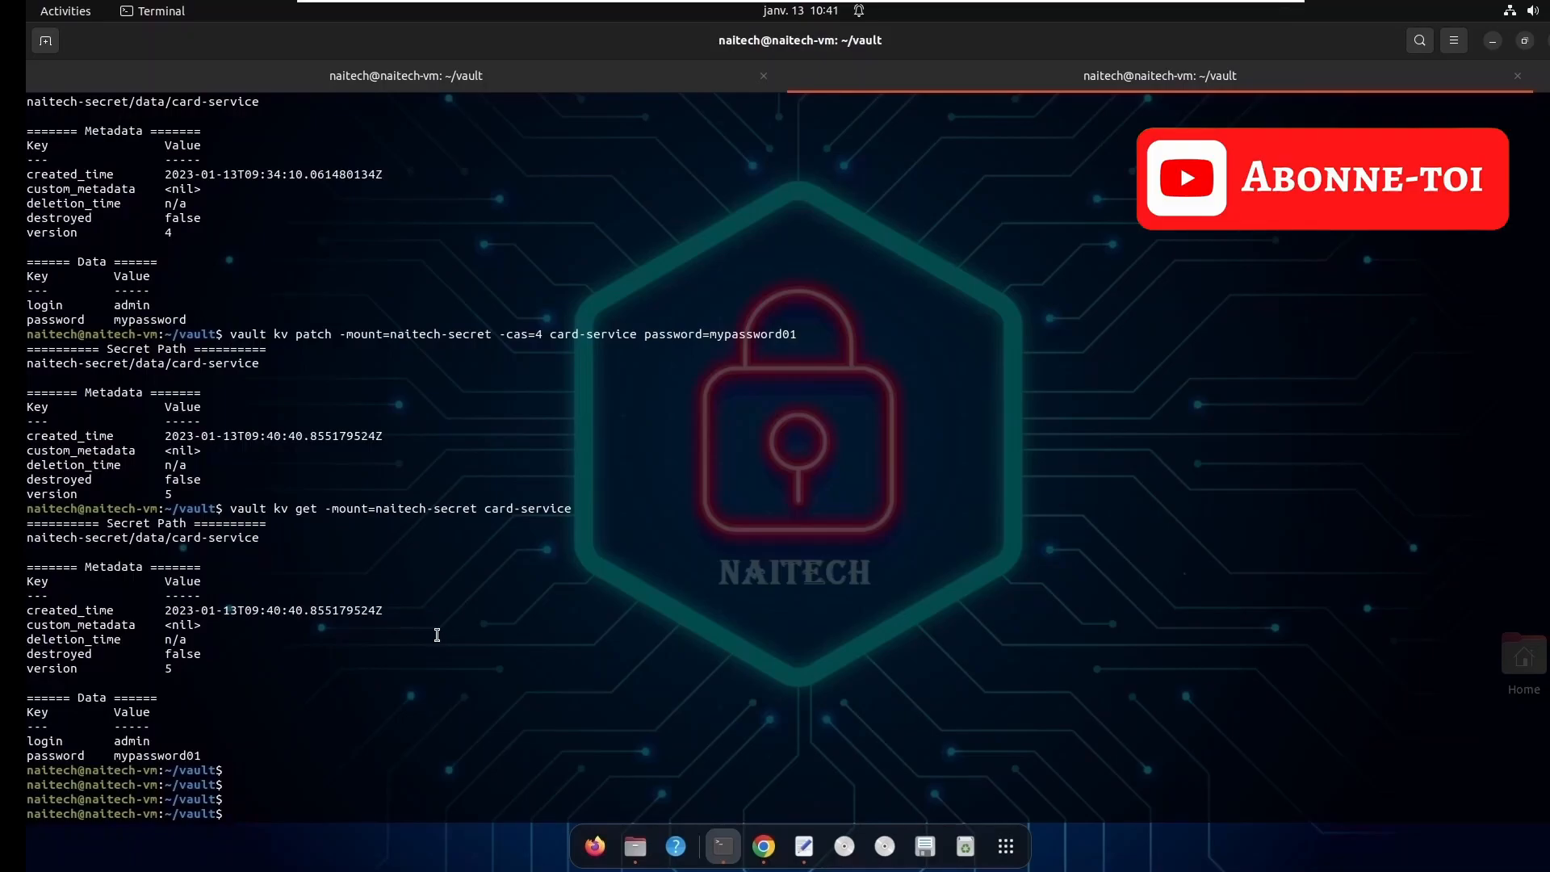
# - Begin a vault kv delete command at the prompt
pyautogui.write('vailt')
pyautogui.press('BackSpace')
pyautogui.press('BackSpace')
pyautogui.press('BackSpace')
pyautogui.write('ult delt')
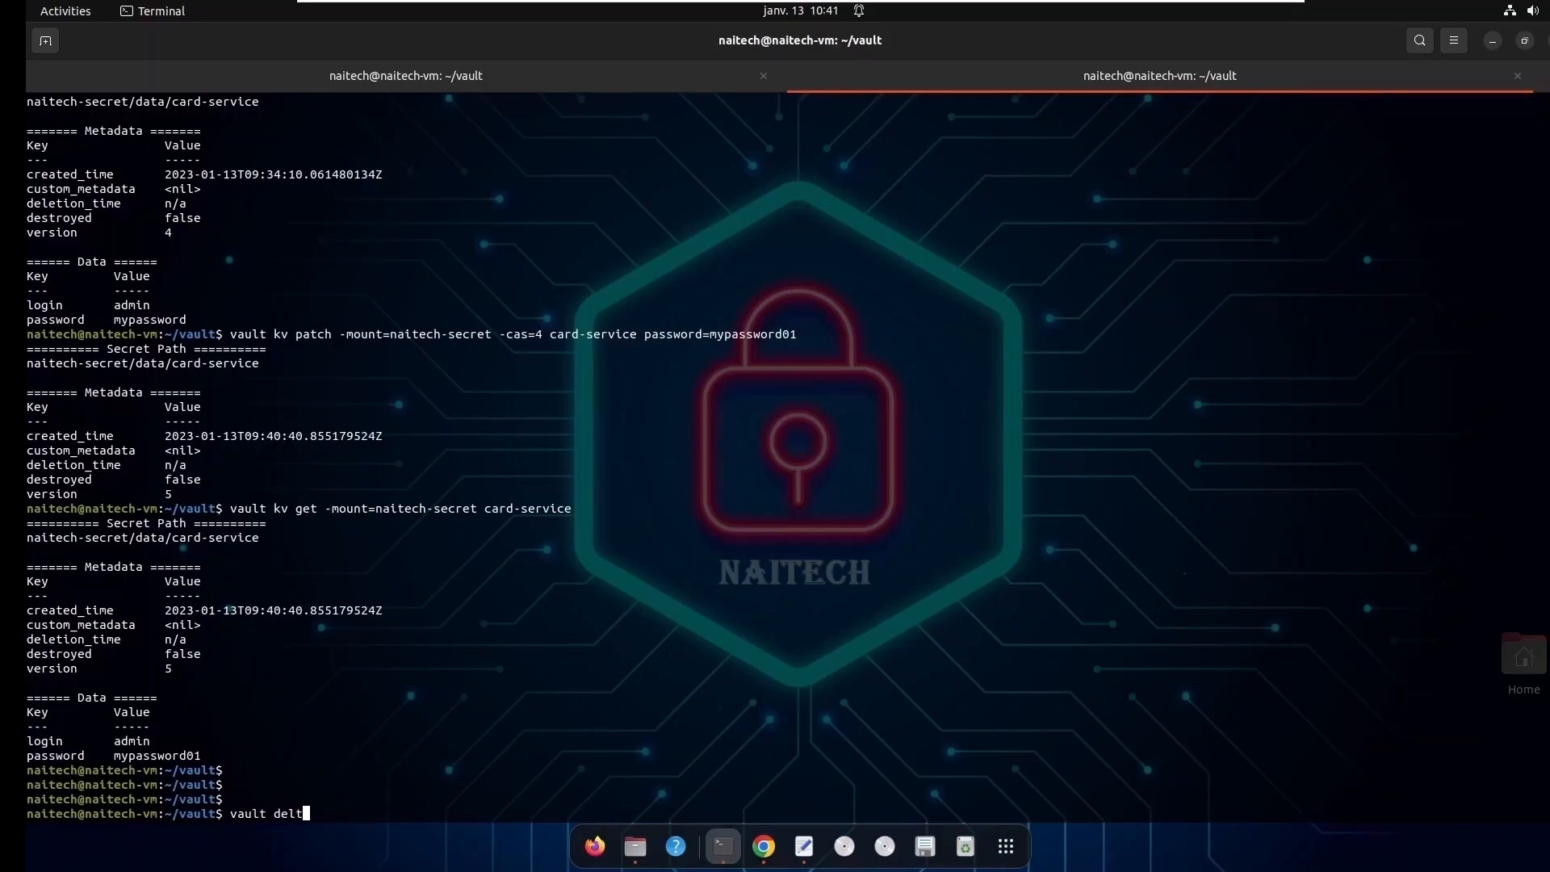
pyautogui.press('BackSpace')
pyautogui.press('BackSpace')
pyautogui.press('BackSpace')
pyautogui.write('kev')
pyautogui.press('BackSpace')
pyautogui.press('BackSpace')
pyautogui.write('v delete -mount=')
# - Complete the delete command with -mount=naitech-secret card-service and run it
pyautogui.write('naitech-secret')
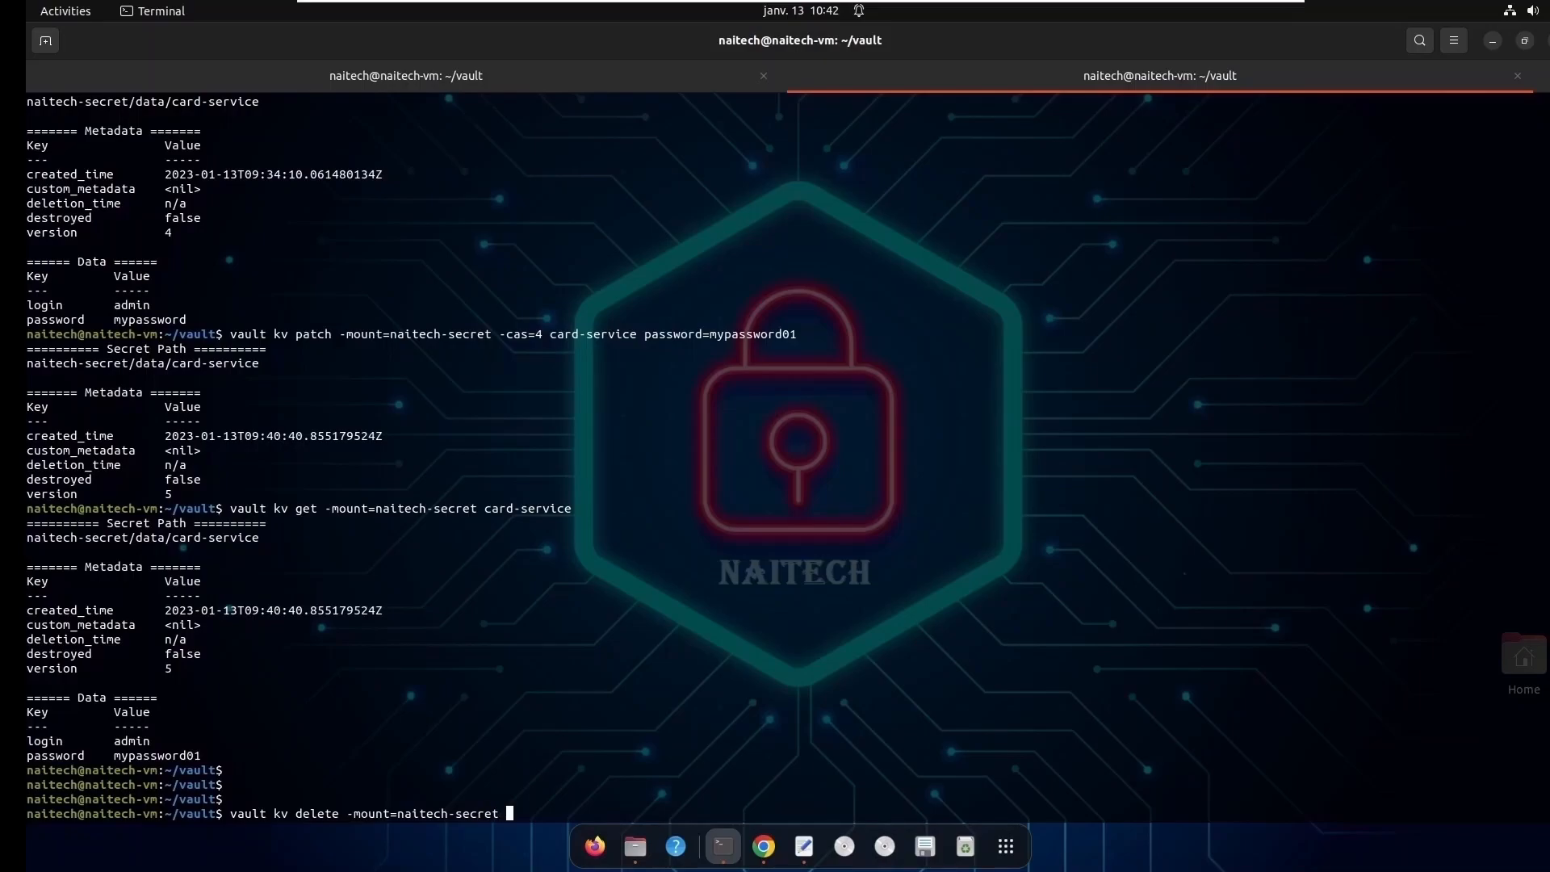
pyautogui.write(' card-service')
pyautogui.press('Return')
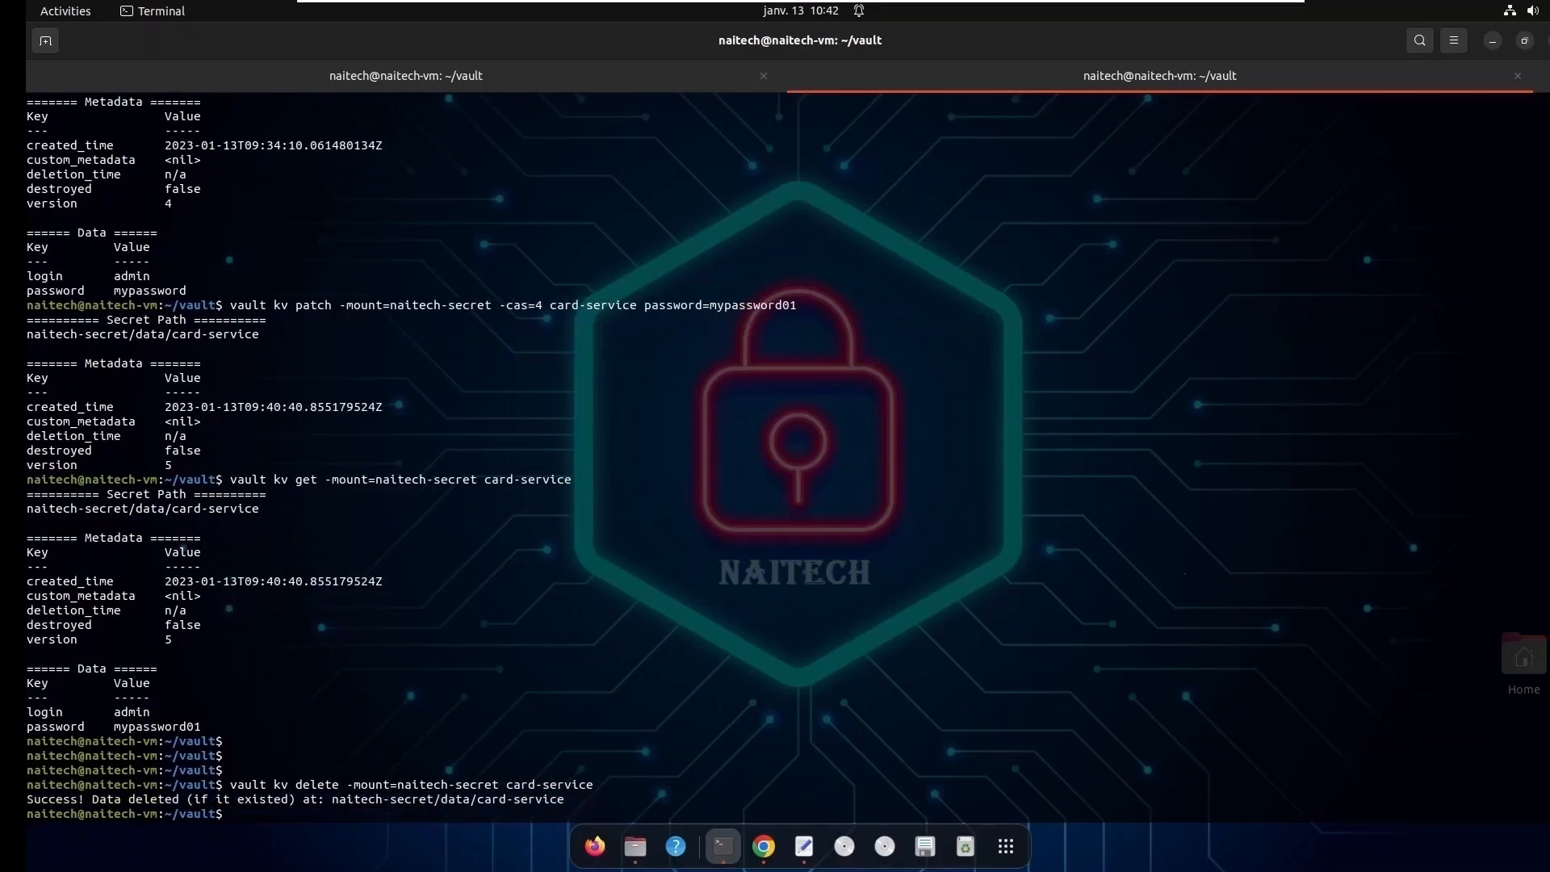
# - Clear the terminal output
pyautogui.press('Return')
pyautogui.press('Return')
pyautogui.press('Return')
pyautogui.press('Return')
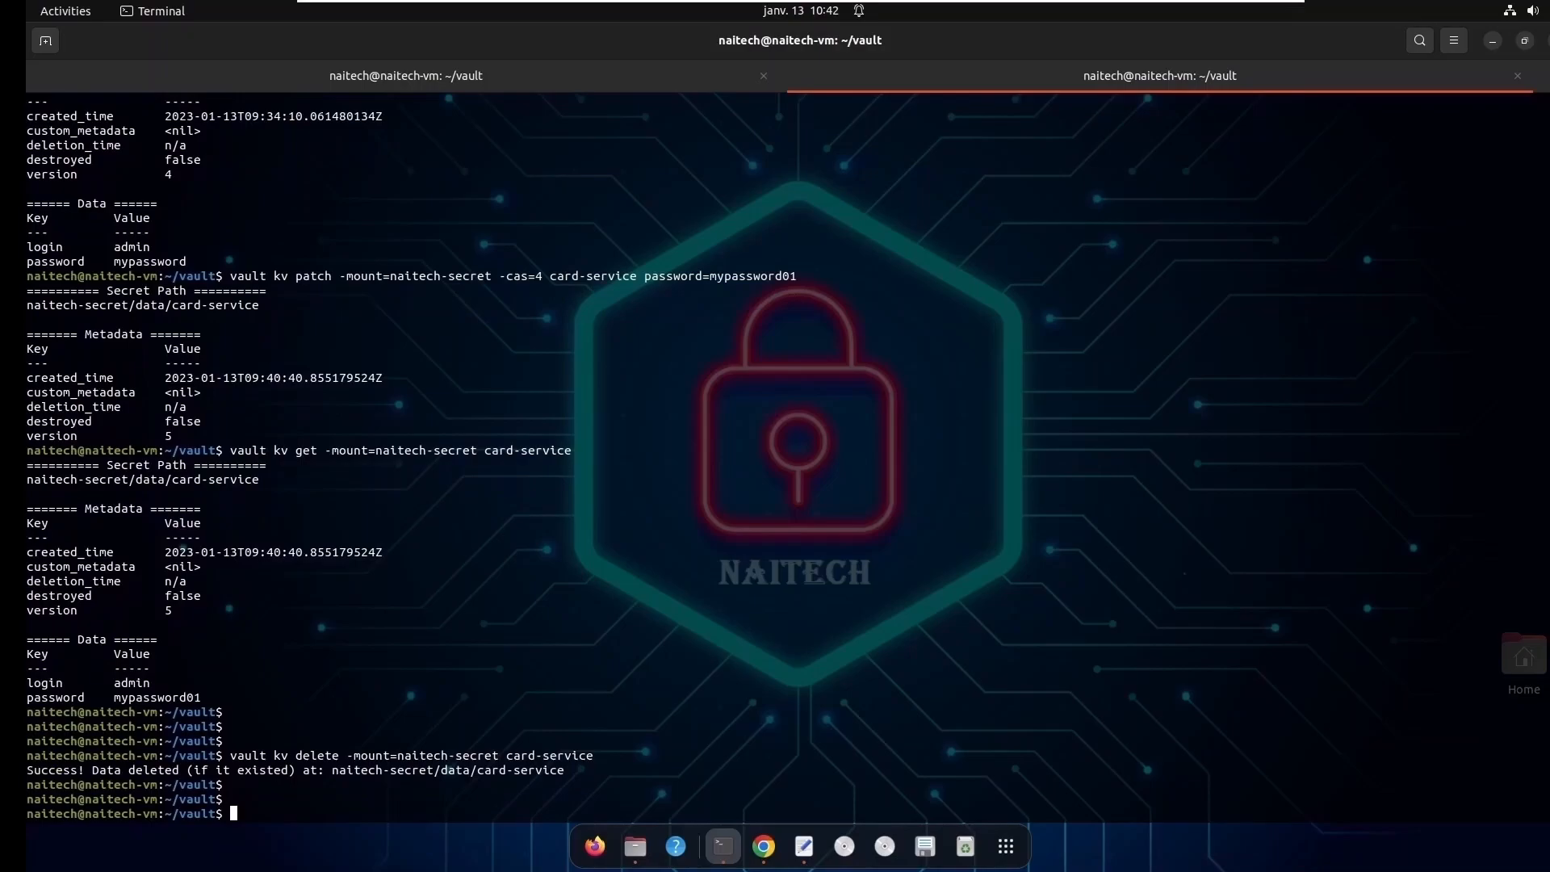
pyautogui.write('clear')
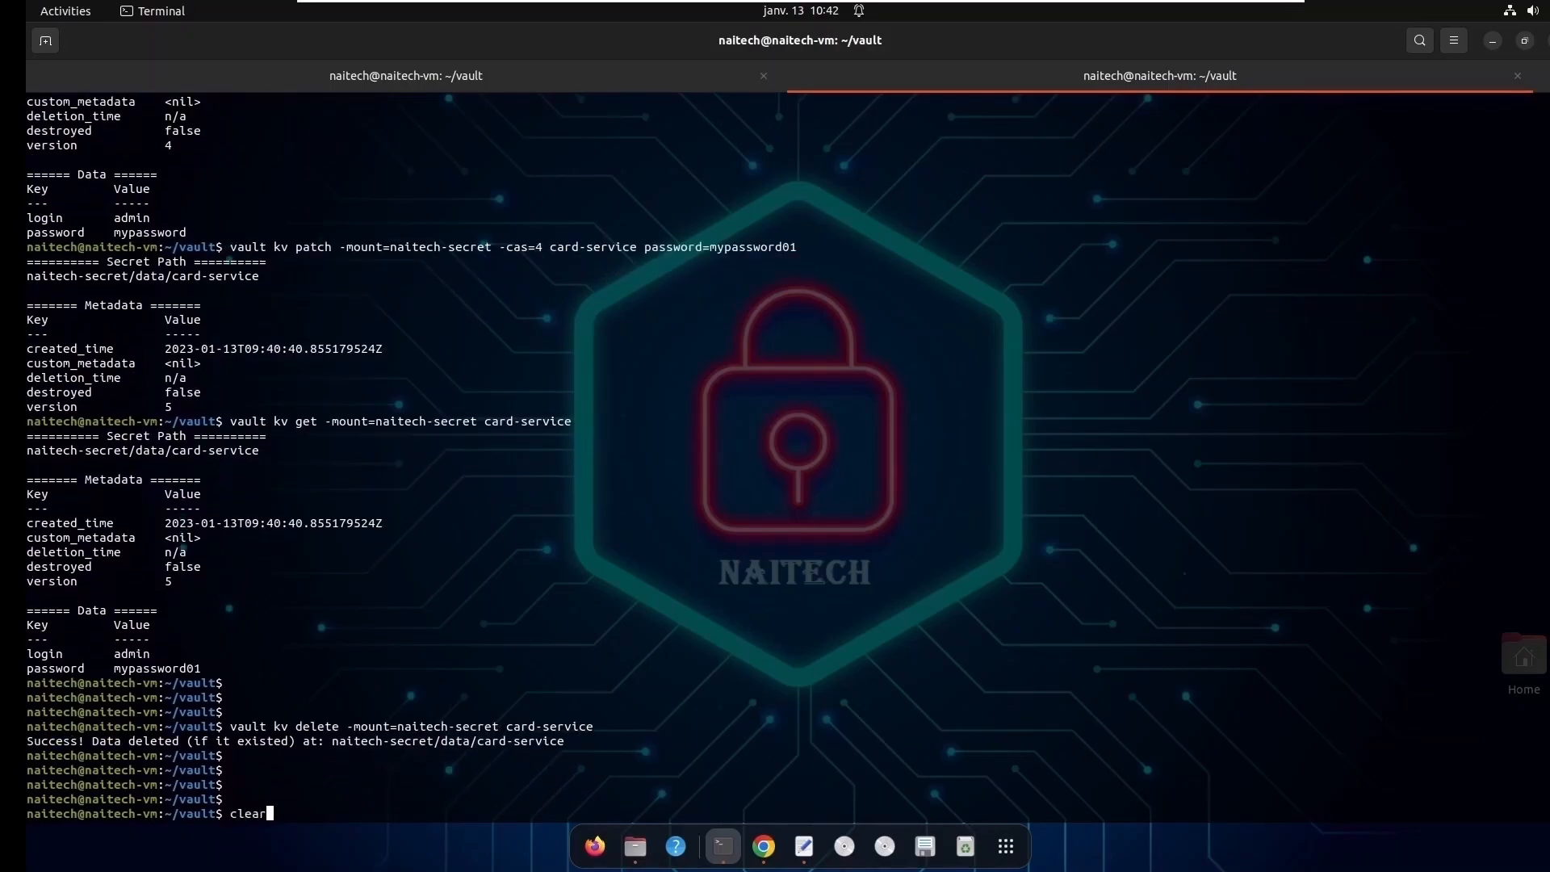
pyautogui.press('Return')
pyautogui.press('Return')
pyautogui.press('Return')
pyautogui.press('Return')
pyautogui.press('Return')
# - Read the deleted card-service secret with vault kv get -mount=naitech-secret and check its version entry
pyautogui.press('Up')
pyautogui.press('Up')
pyautogui.press('Up')
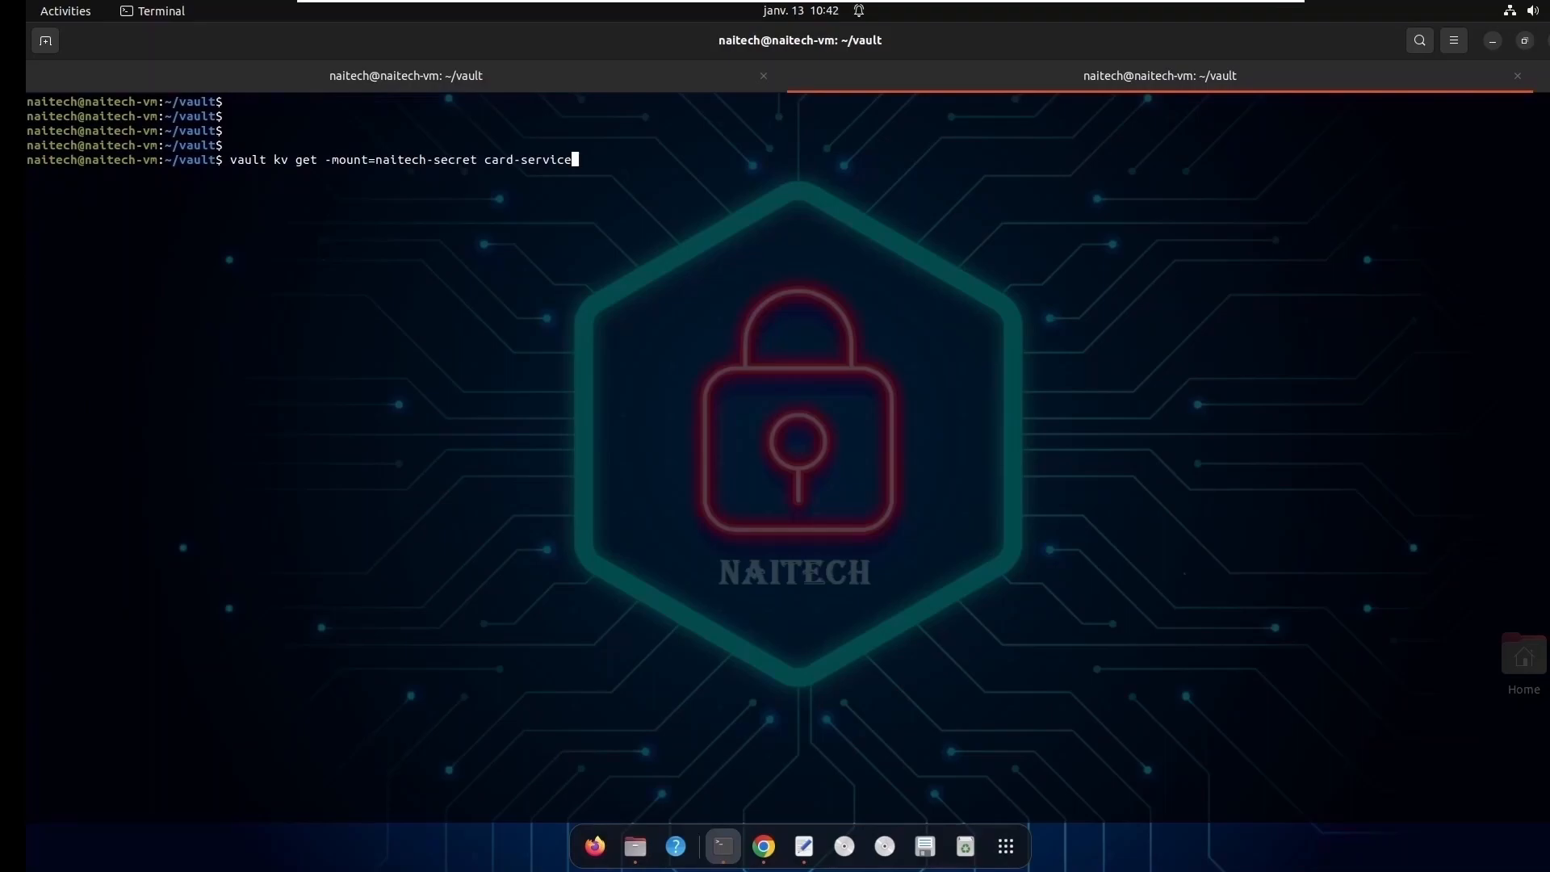
pyautogui.press('Return')
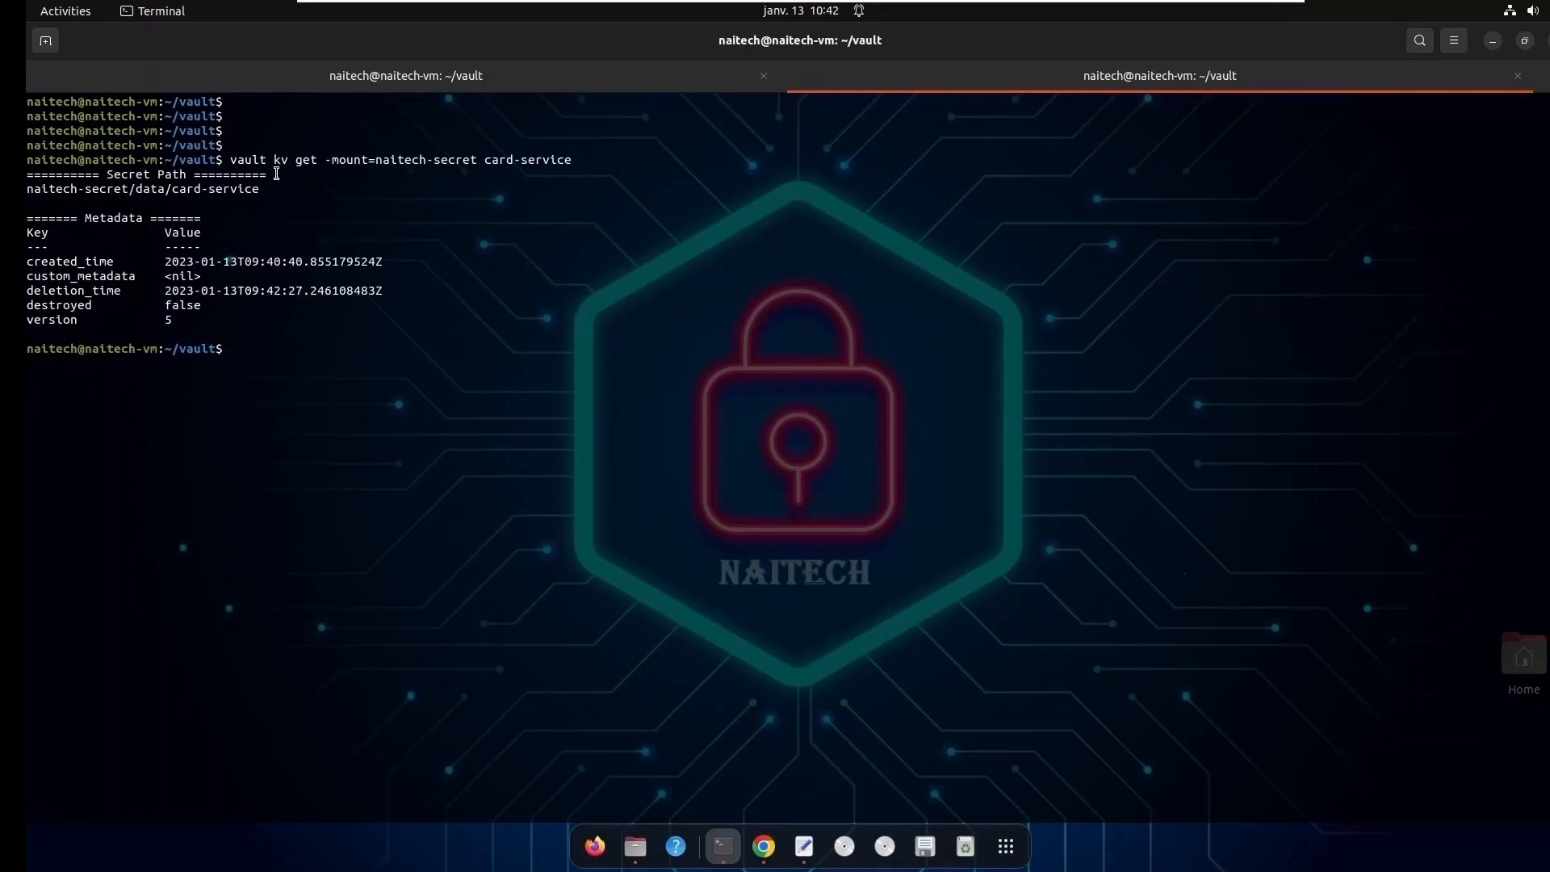
pyautogui.doubleClick(304, 160)
pyautogui.moveTo(202, 322); pyautogui.dragTo(167, 321)
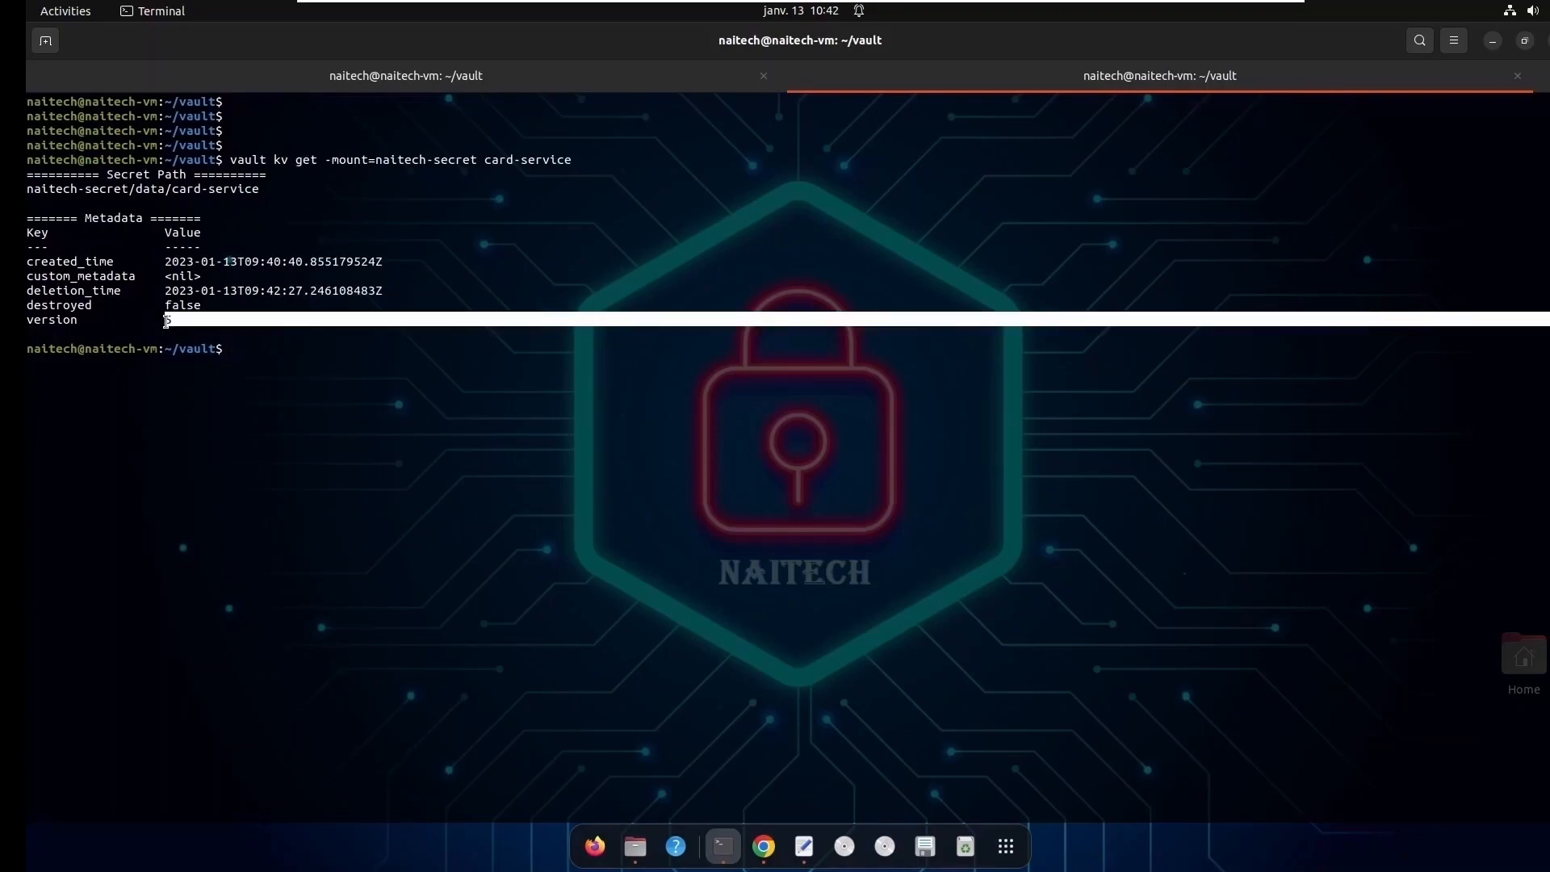
pyautogui.click(167, 322)
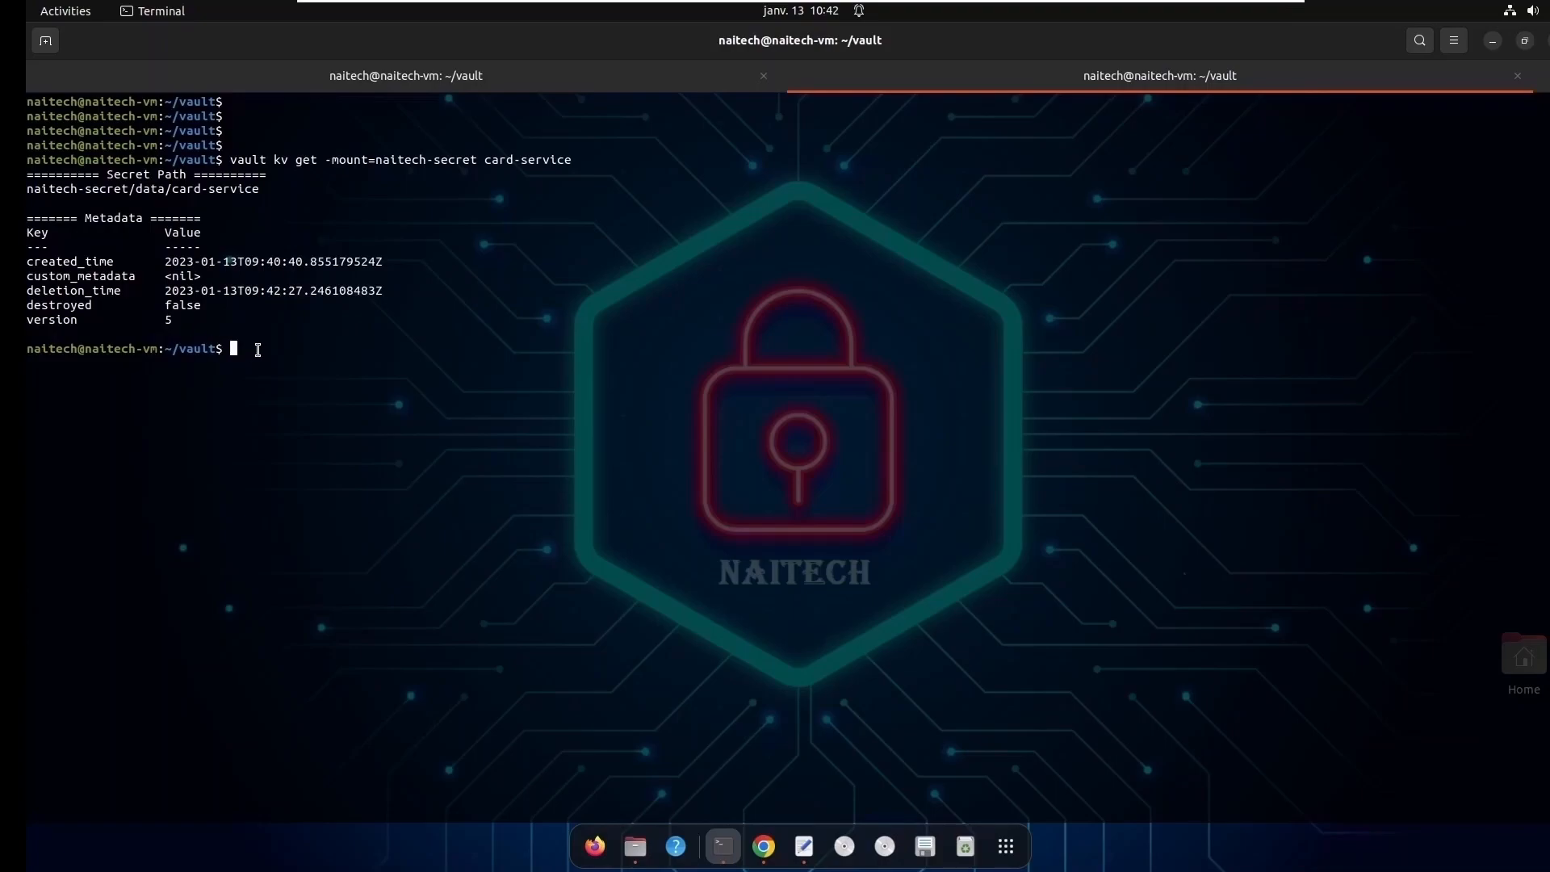
# - Insert -version 5 before card-service in the previous get command and run it to read that version
pyautogui.press('Up')
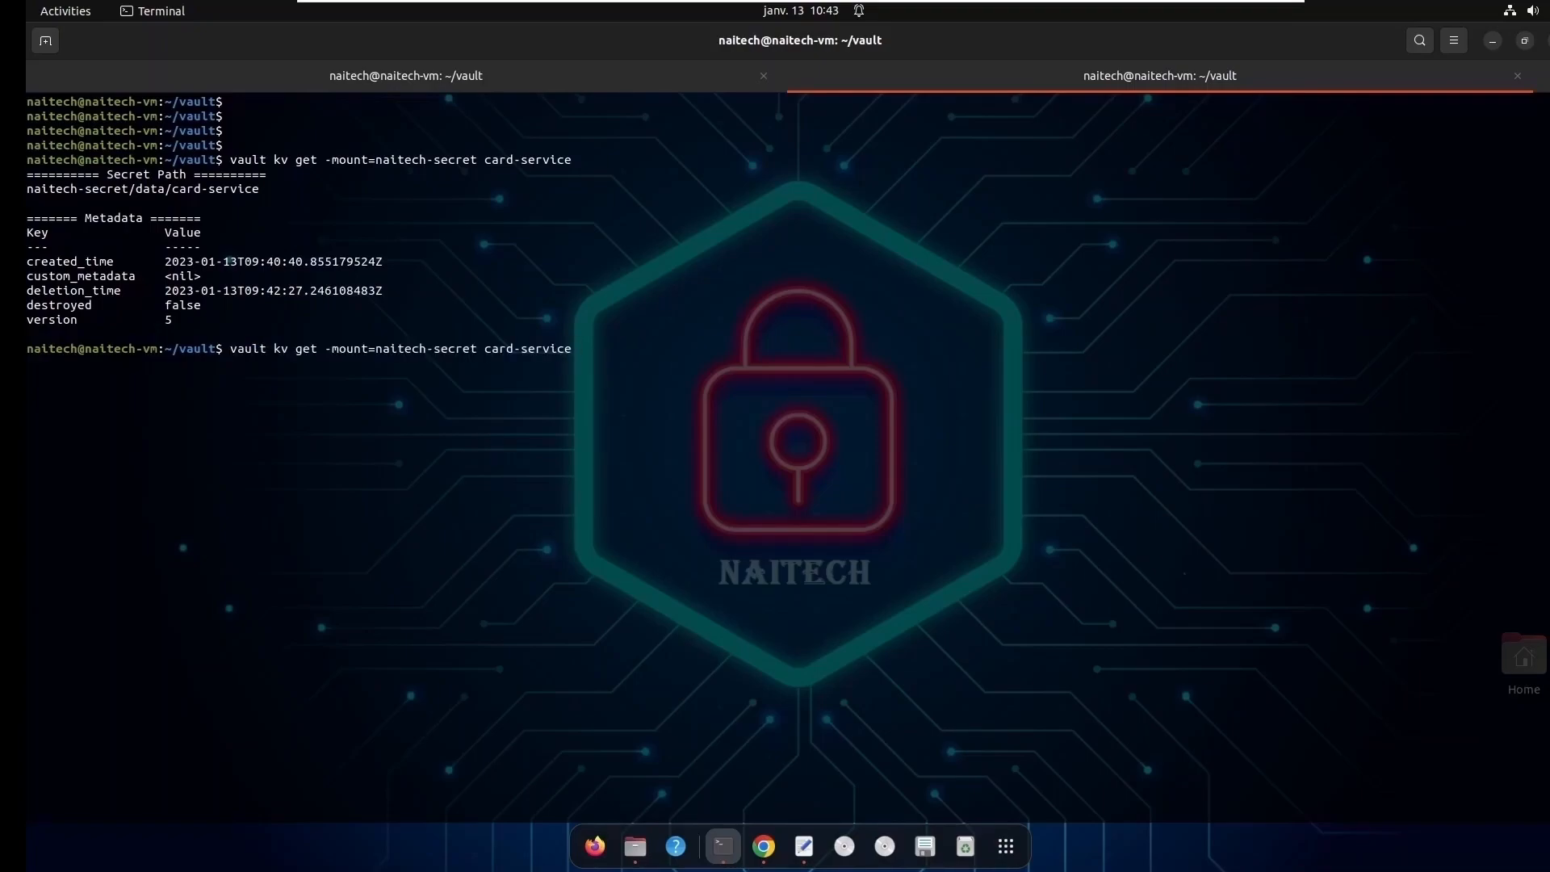
pyautogui.press('BackSpace')
pyautogui.press('BackSpace')
pyautogui.write('ce')
pyautogui.press('Left')
pyautogui.press('Left')
pyautogui.press('Left')
pyautogui.press('Left')
pyautogui.press('Left')
pyautogui.press('Left')
pyautogui.press('Left')
pyautogui.press('Left')
pyautogui.press('Left')
pyautogui.press('Left')
pyautogui.press('Left')
pyautogui.press('Left')
pyautogui.write('-versn')
pyautogui.press('BackSpace')
pyautogui.write('ion 5')
pyautogui.press('Return')
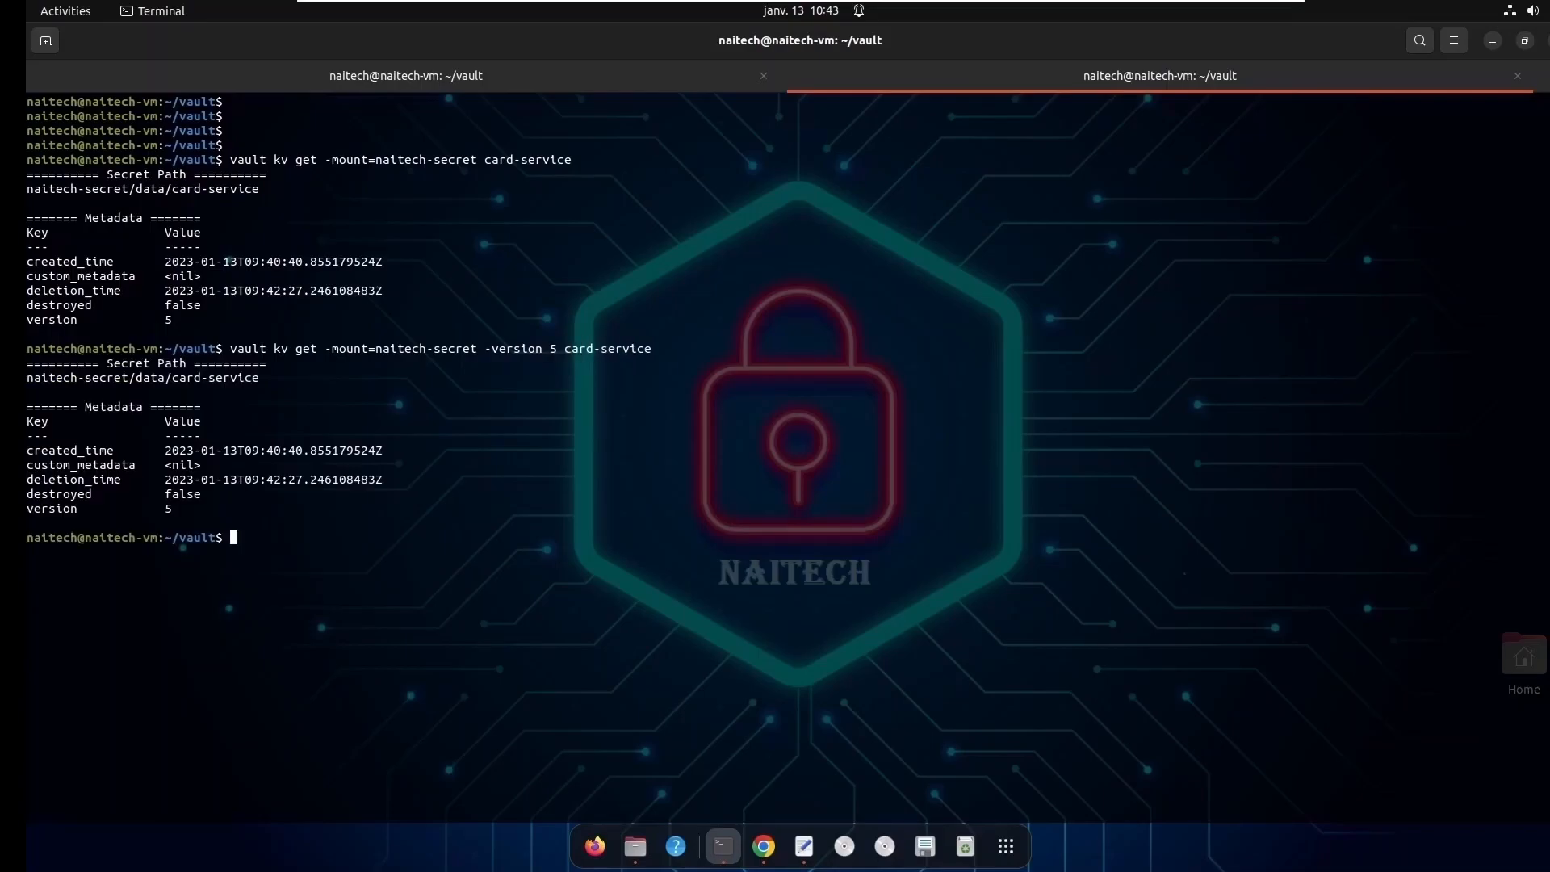
# - Run the get command again for version 4 of card-service and check its version and data entries
pyautogui.press('Up')
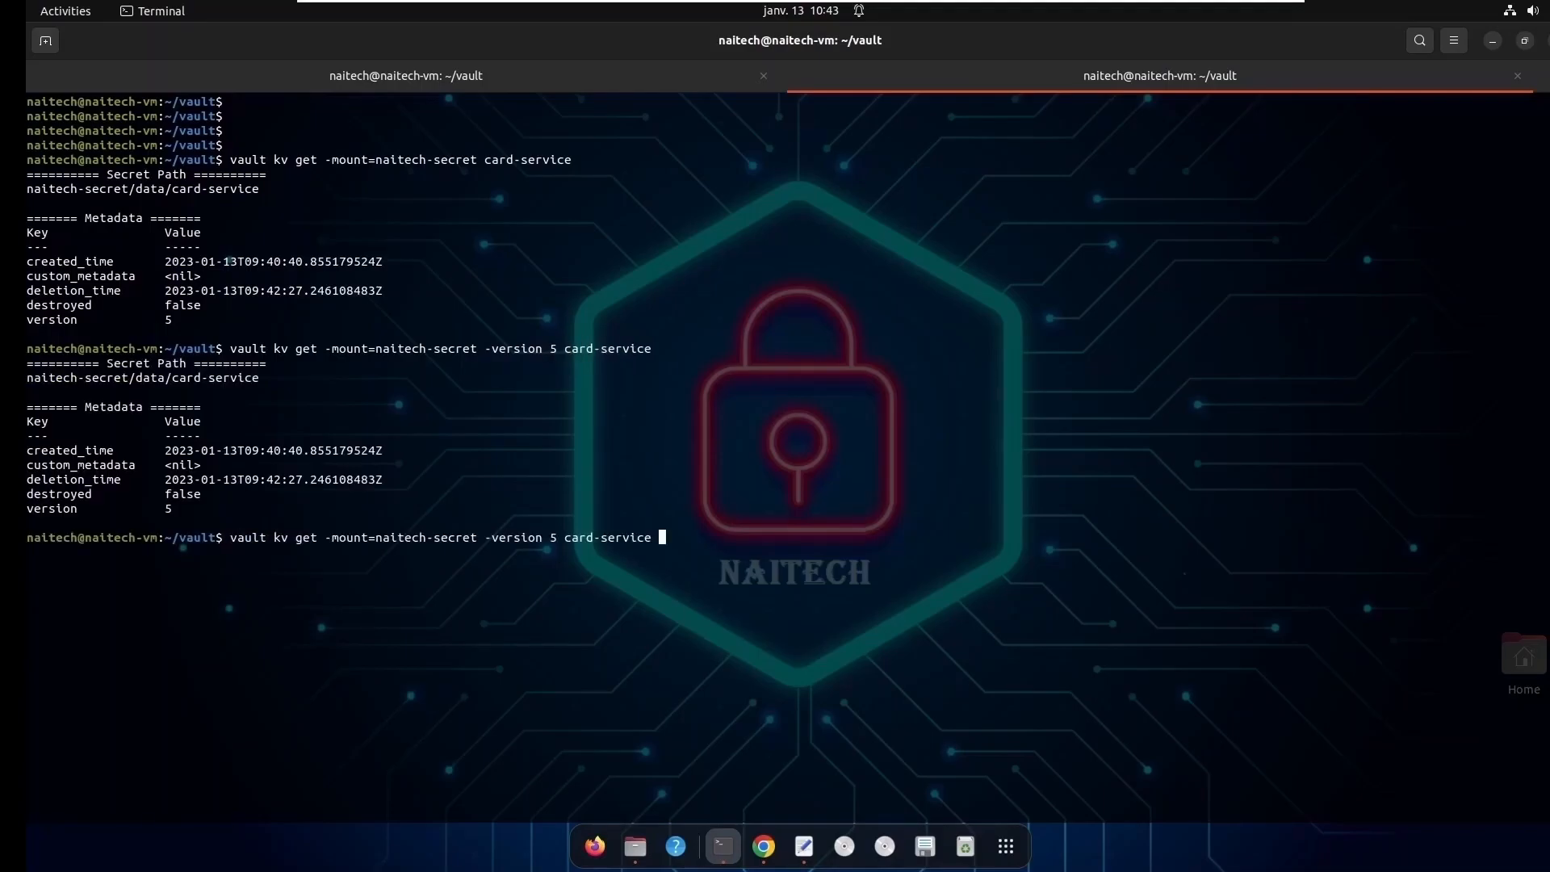
pyautogui.press('Left')
pyautogui.press('Left')
pyautogui.press('Left')
pyautogui.press('Left')
pyautogui.press('Left')
pyautogui.press('Left')
pyautogui.press('Left')
pyautogui.press('Left')
pyautogui.press('Left')
pyautogui.press('Left')
pyautogui.press('Left')
pyautogui.press('Left')
pyautogui.press('Left')
pyautogui.press('BackSpace')
pyautogui.write('4')
pyautogui.press('Return')
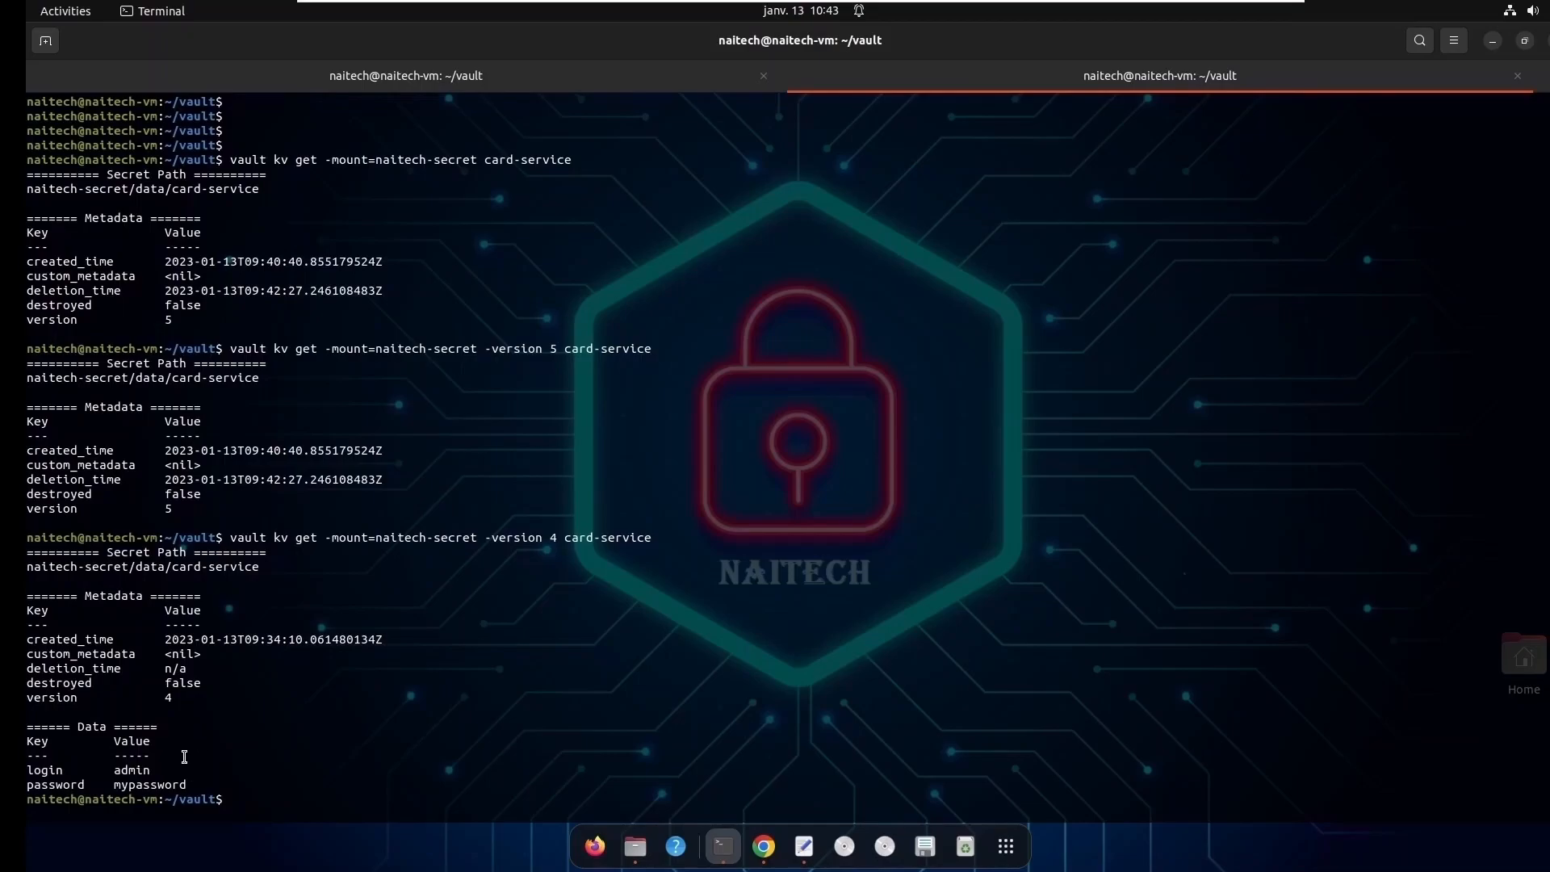
pyautogui.moveTo(166, 698); pyautogui.dragTo(169, 712)
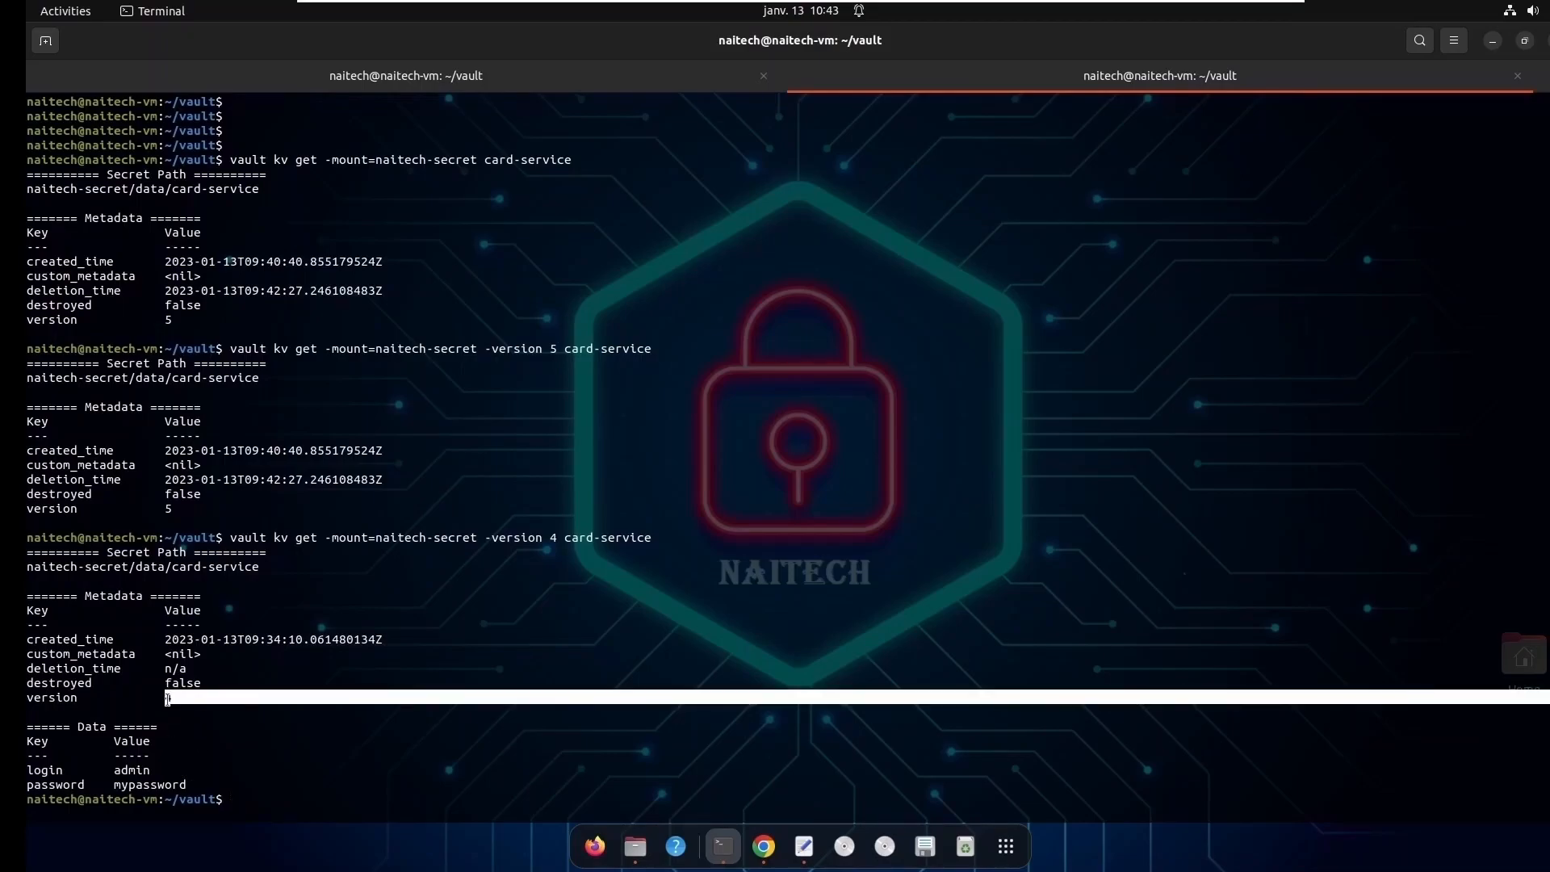
pyautogui.moveTo(188, 785); pyautogui.dragTo(28, 738)
pyautogui.click(276, 804)
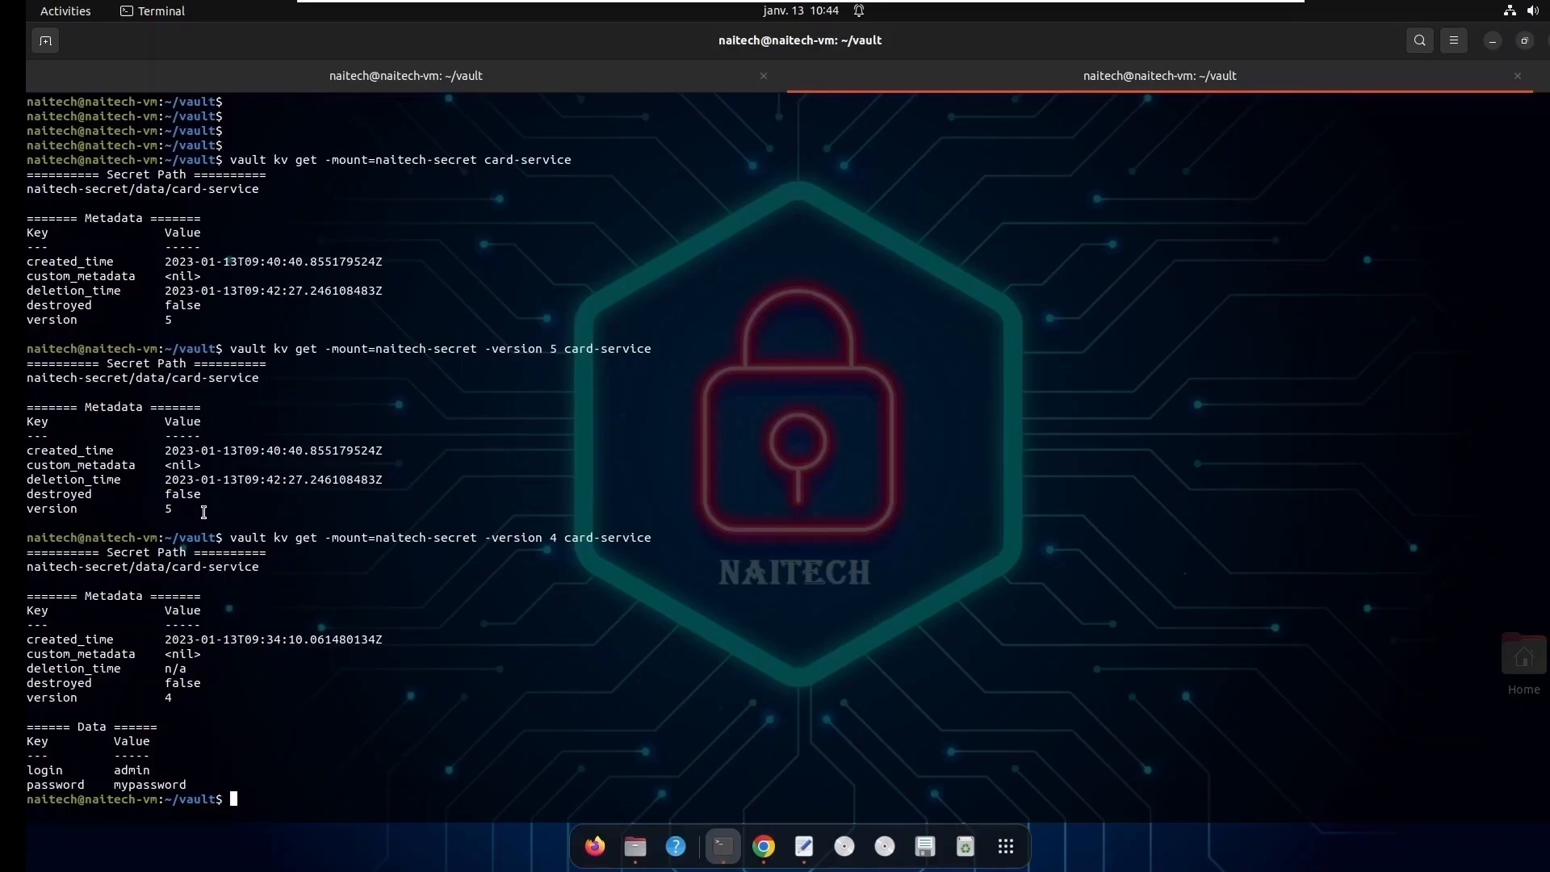
# - Compare the metadata blocks of card-service versions 5 and 4
pyautogui.moveTo(184, 509); pyautogui.dragTo(26, 411)
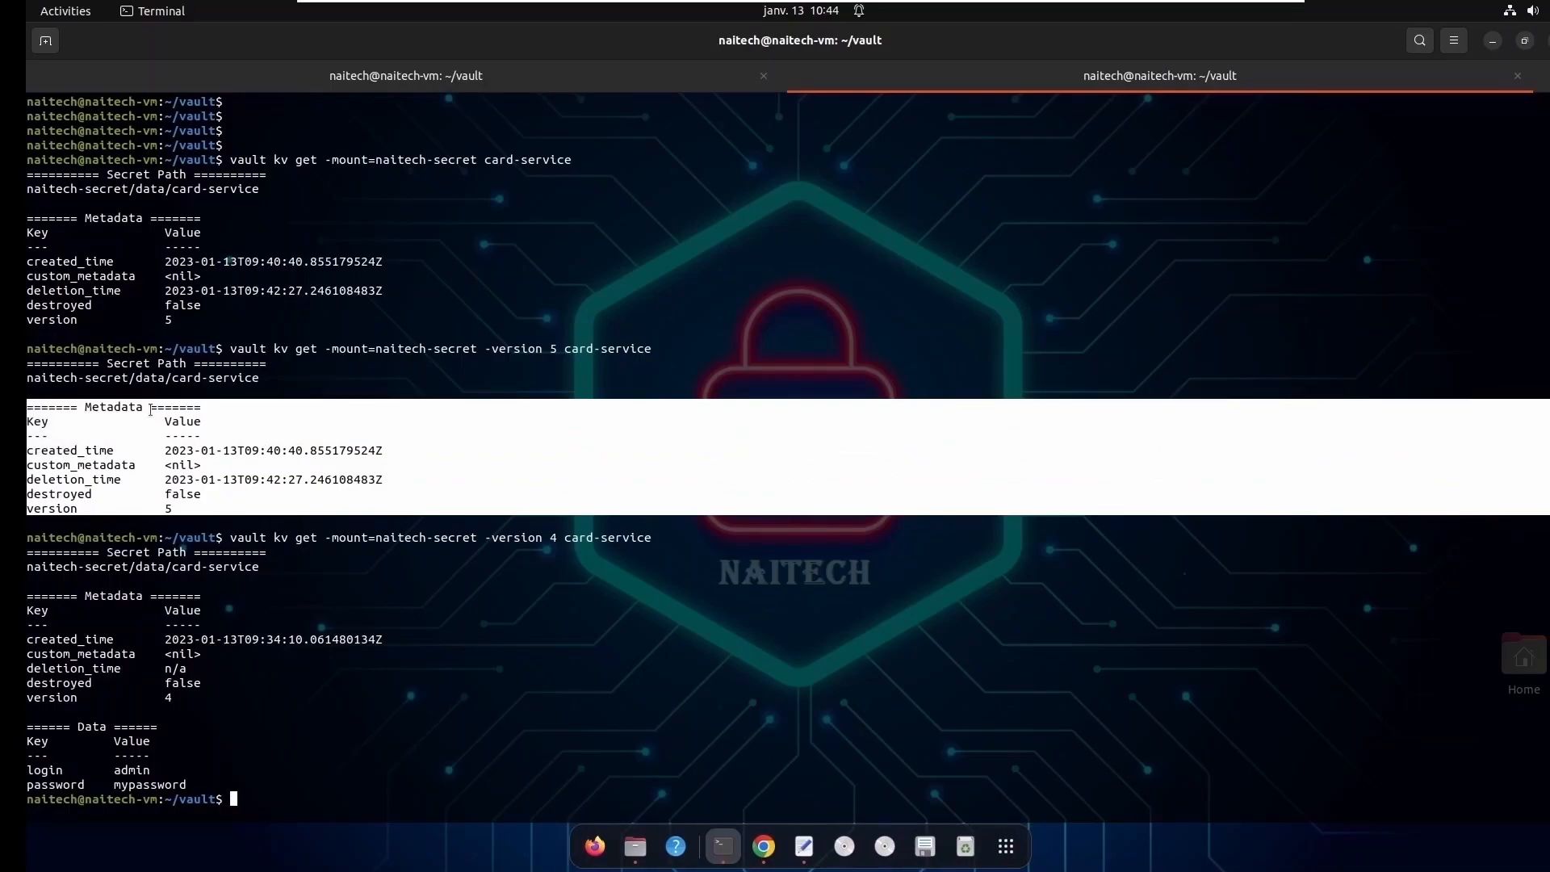
pyautogui.moveTo(178, 727); pyautogui.dragTo(152, 647)
pyautogui.click(197, 591)
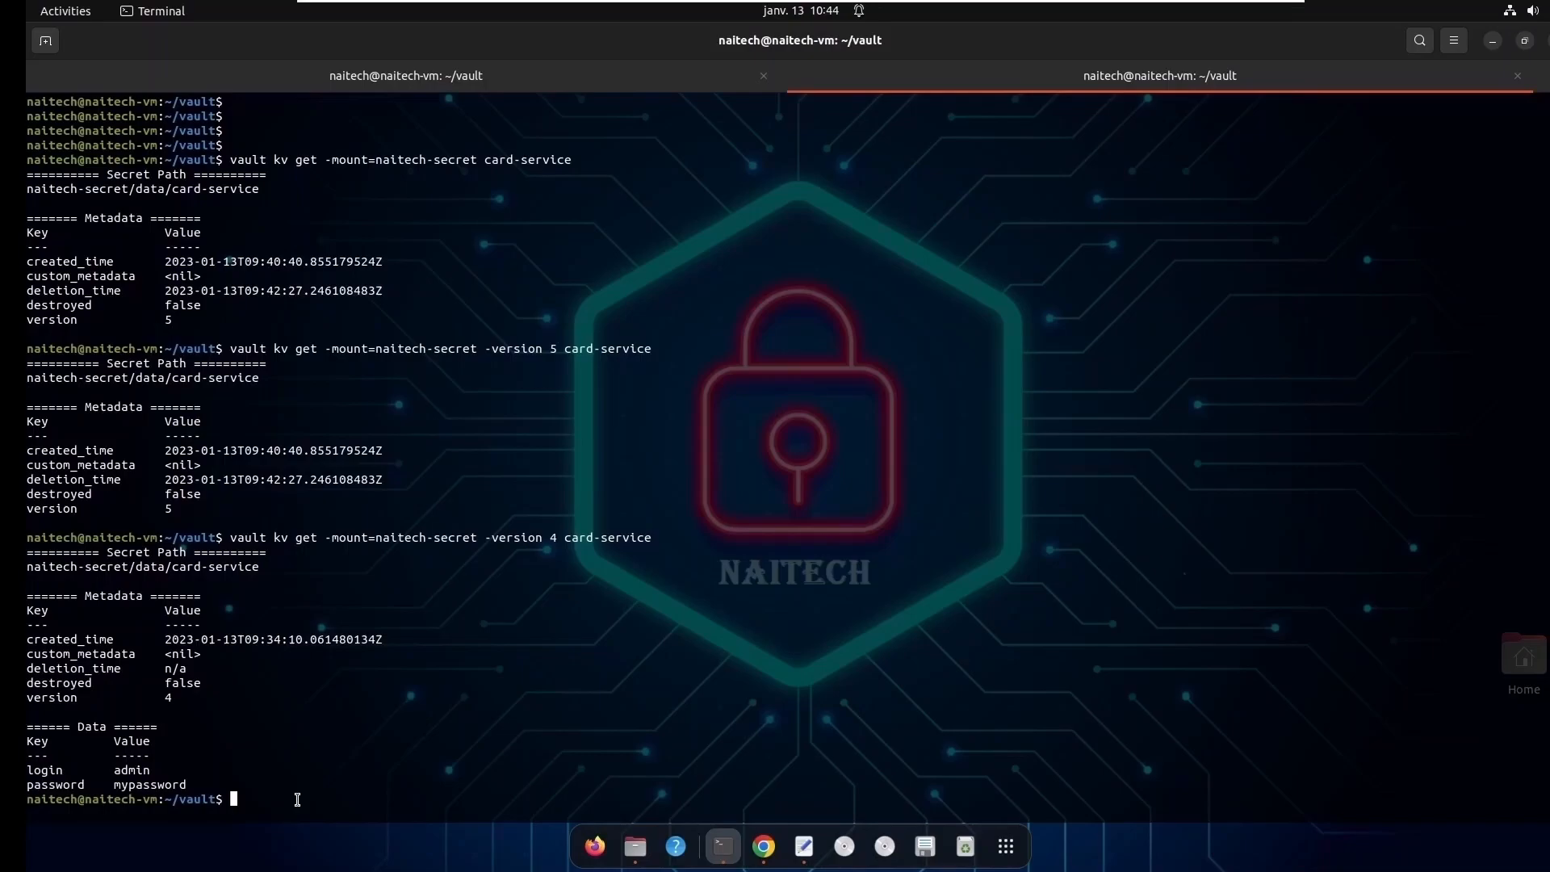
# - Try to restore the deleted secret with vault kv undelete -mount=naitech-secret card-service
pyautogui.press('Return')
pyautogui.press('Return')
pyautogui.write('vault')
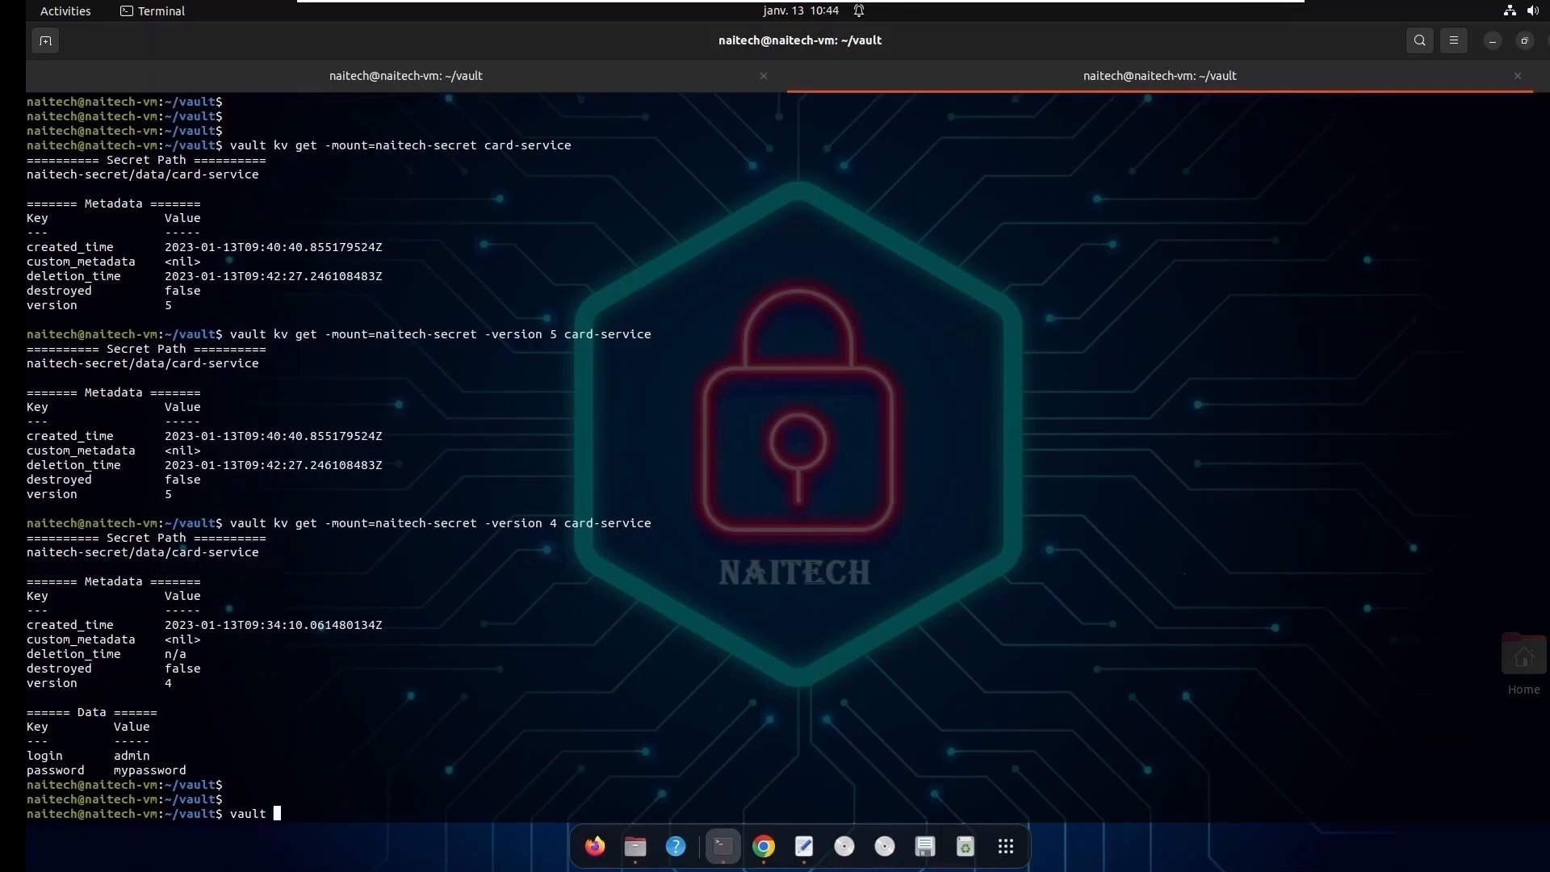
pyautogui.write(' kv undelete -mount=naitech-serc')
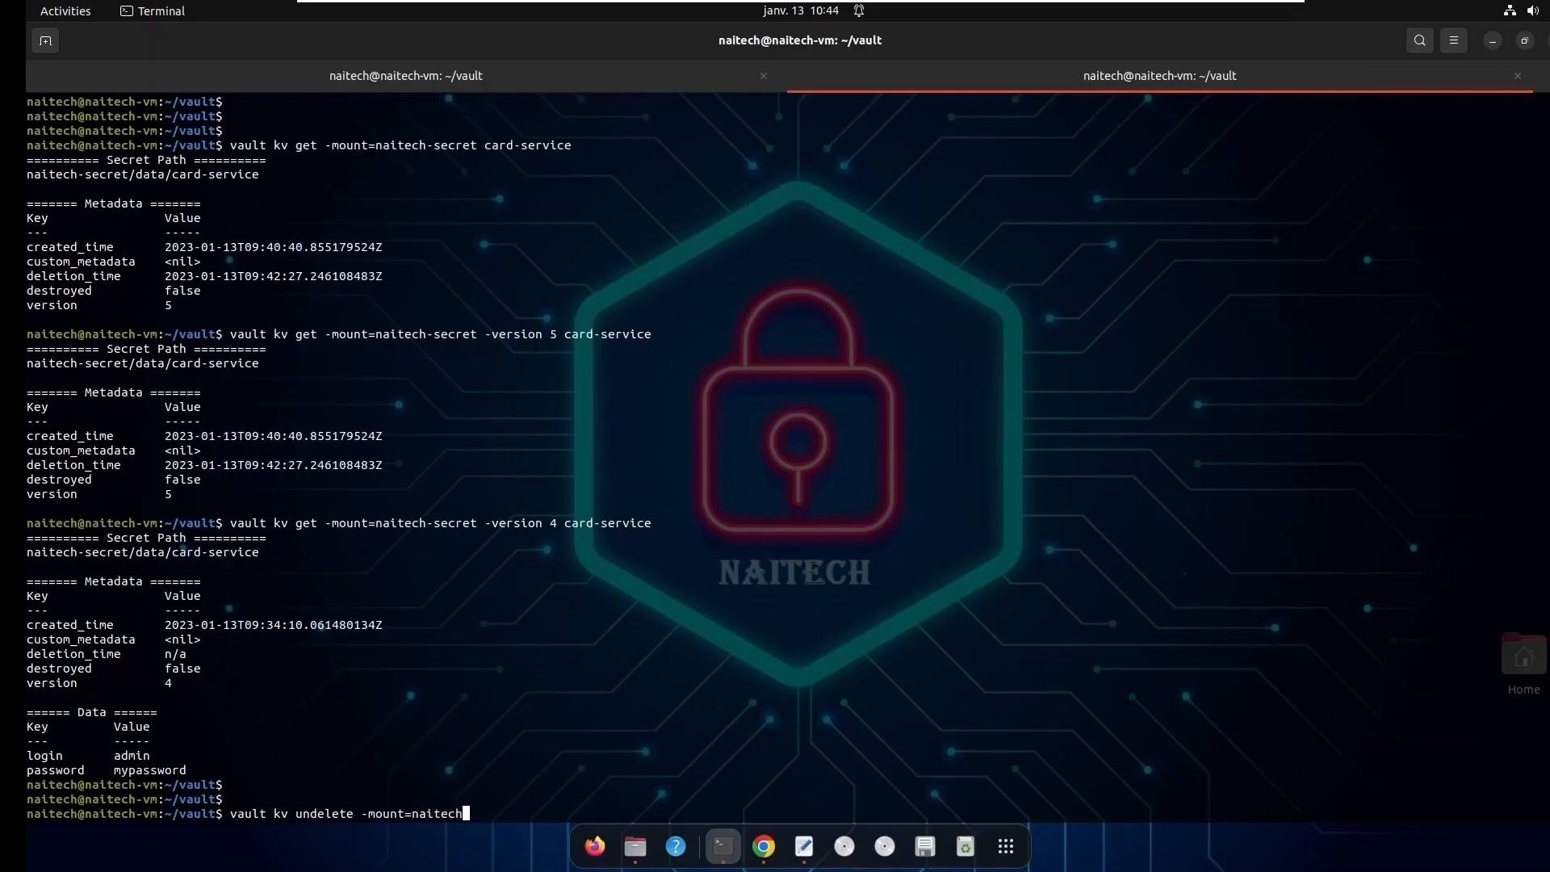
pyautogui.press('BackSpace')
pyautogui.press('BackSpace')
pyautogui.write('cret card-service')
pyautogui.press('Return')
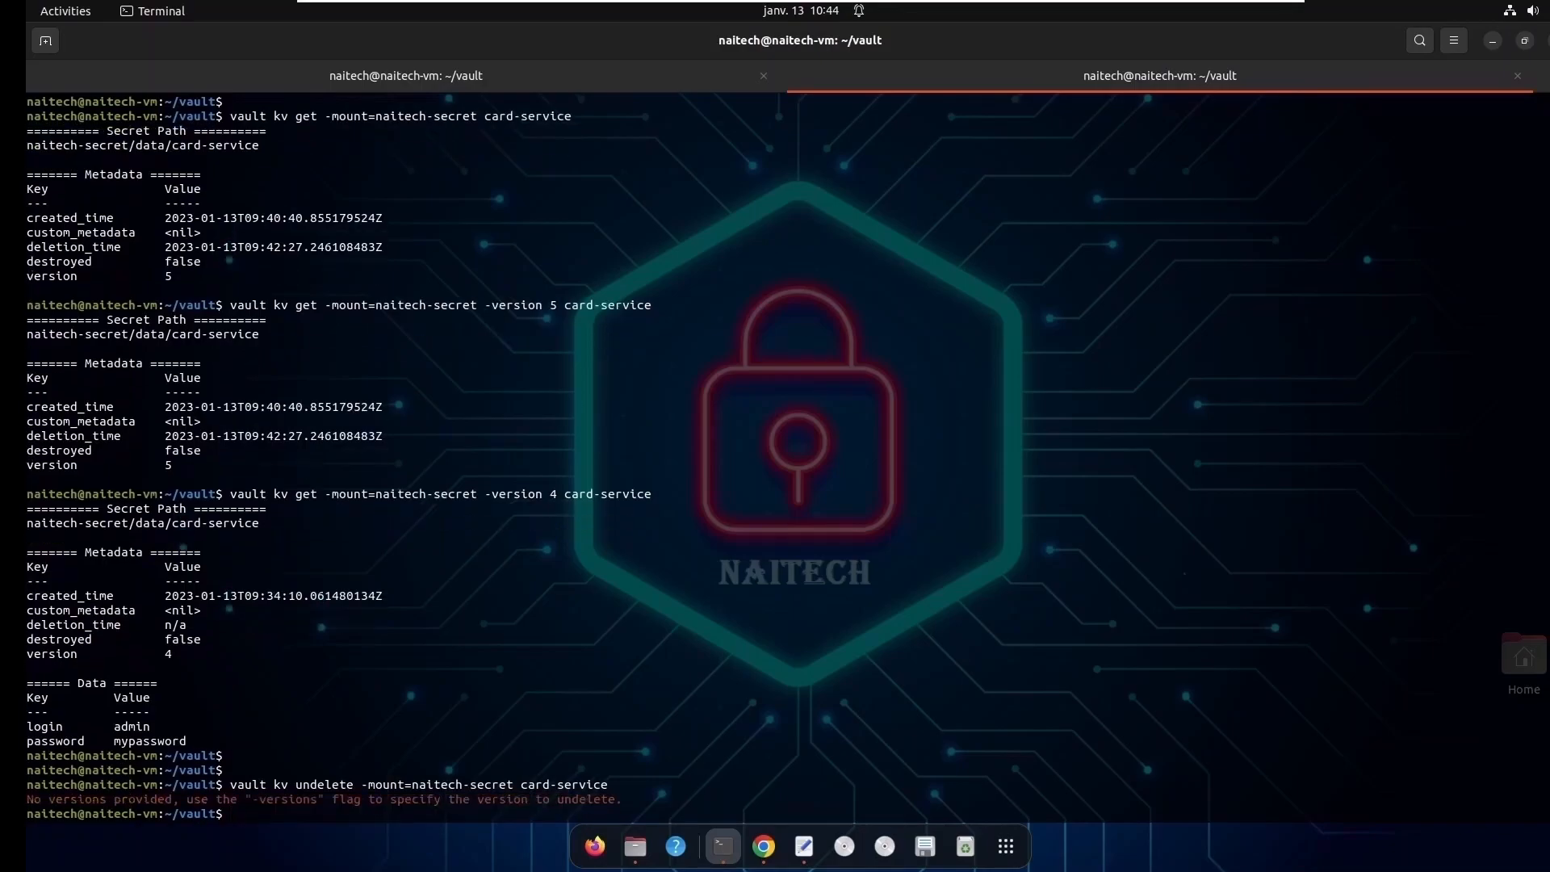
# - Add -version=5 before card-service in the undelete command and try running it
pyautogui.press('Up')
pyautogui.press('Left')
pyautogui.press('Left')
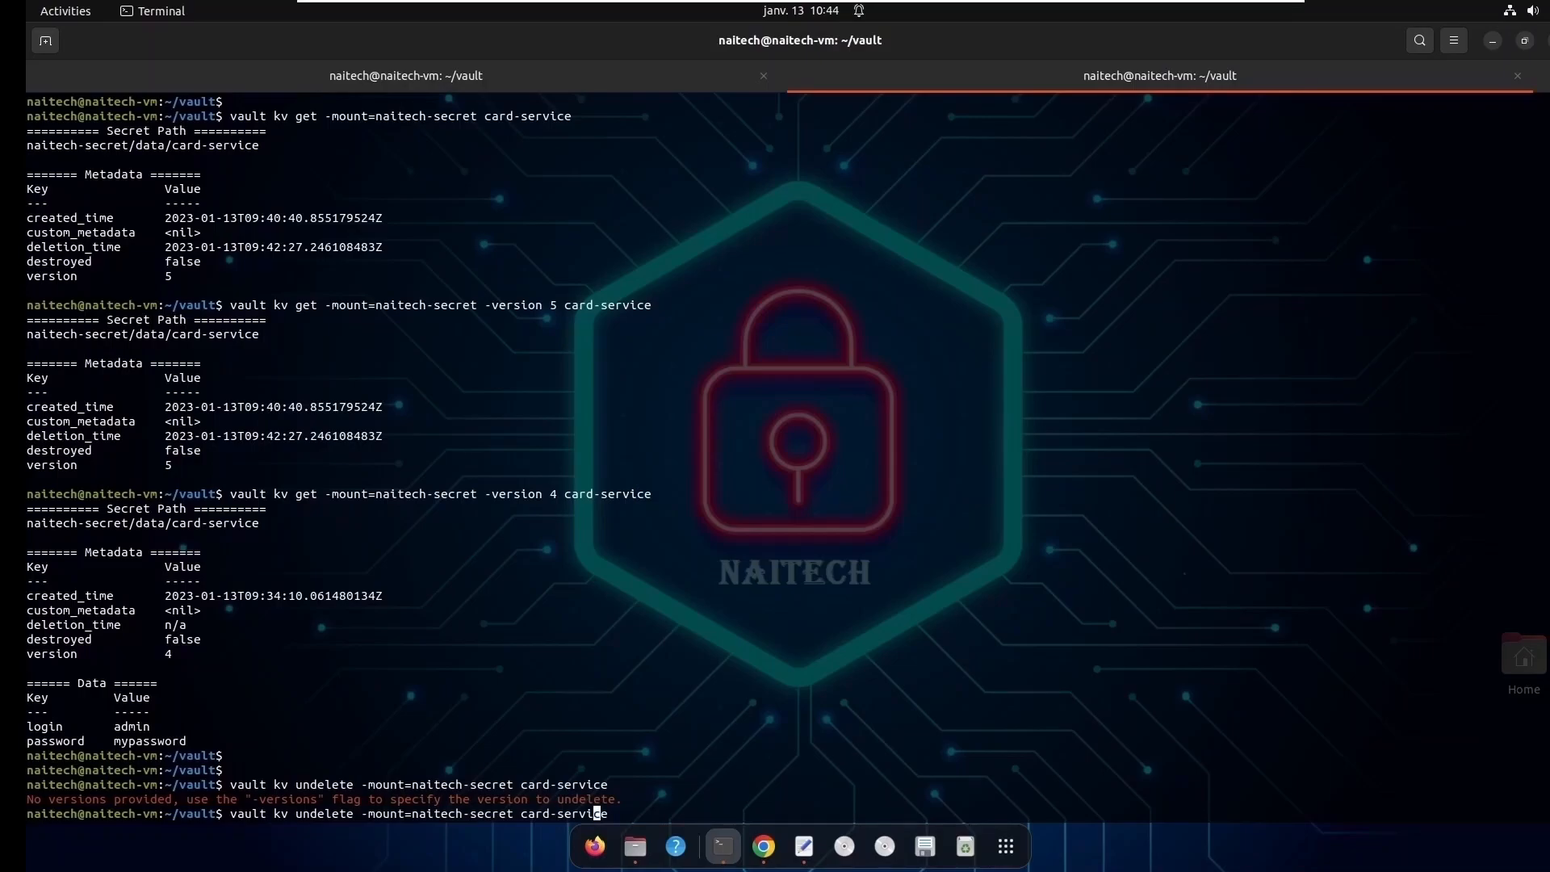
pyautogui.press('Left')
pyautogui.press('Left')
pyautogui.press('Left')
pyautogui.press('Left')
pyautogui.press('Left')
pyautogui.press('Left')
pyautogui.press('Left')
pyautogui.press('Left')
pyautogui.press('Left')
pyautogui.press('Left')
pyautogui.write('-version=5')
pyautogui.press('Return')
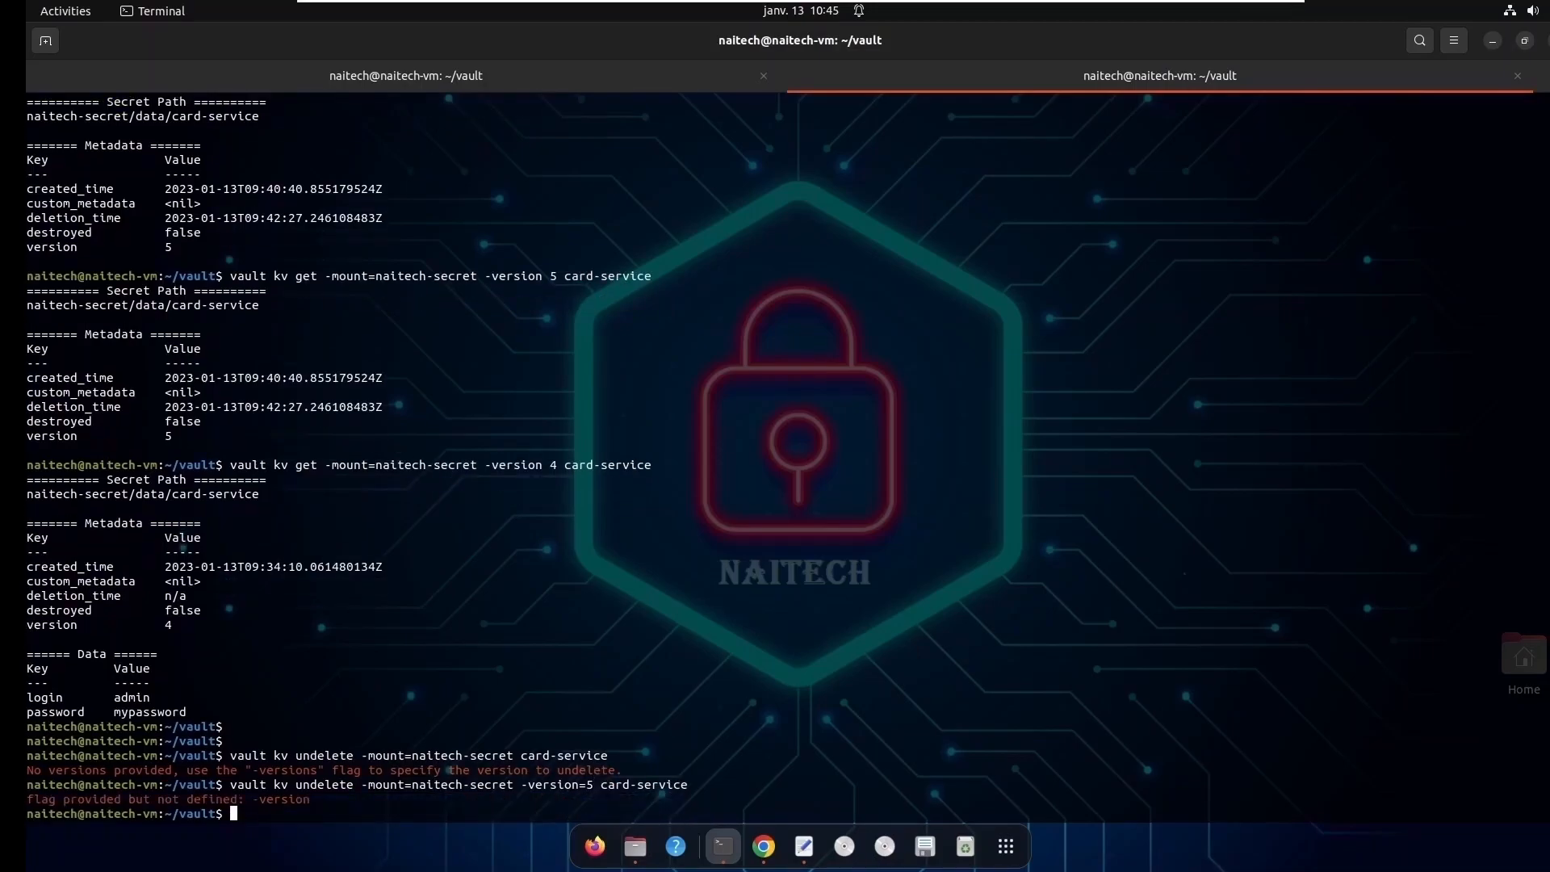
# - Correct the flag to -versions=5 in the undelete command and run it on card-service
pyautogui.press('Up')
pyautogui.press('Left')
pyautogui.press('Left')
pyautogui.press('Left')
pyautogui.press('Left')
pyautogui.press('Left')
pyautogui.press('Left')
pyautogui.press('Left')
pyautogui.press('Left')
pyautogui.press('Left')
pyautogui.press('Left')
pyautogui.press('Left')
pyautogui.press('Left')
pyautogui.press('Left')
pyautogui.press('Left')
pyautogui.press('Left')
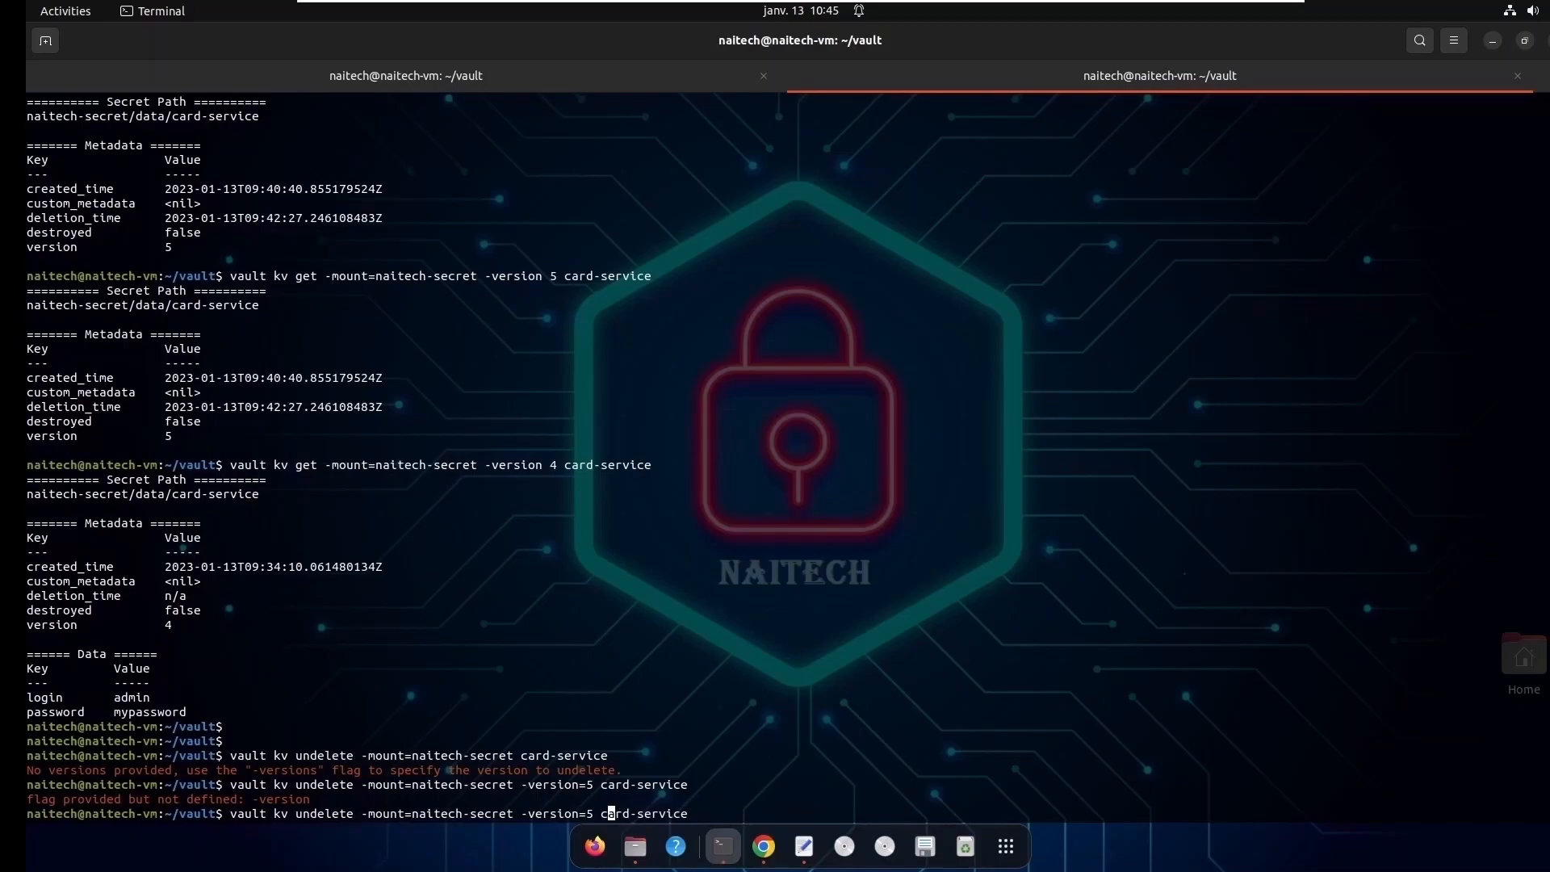
pyautogui.write('s')
pyautogui.press('Return')
pyautogui.press('Return')
pyautogui.press('Return')
pyautogui.press('Return')
pyautogui.press('Return')
# - Rerun the earlier vault kv get command without its version flag and check the login and password entries of card-service
pyautogui.press('Up')
pyautogui.press('Up')
pyautogui.press('Up')
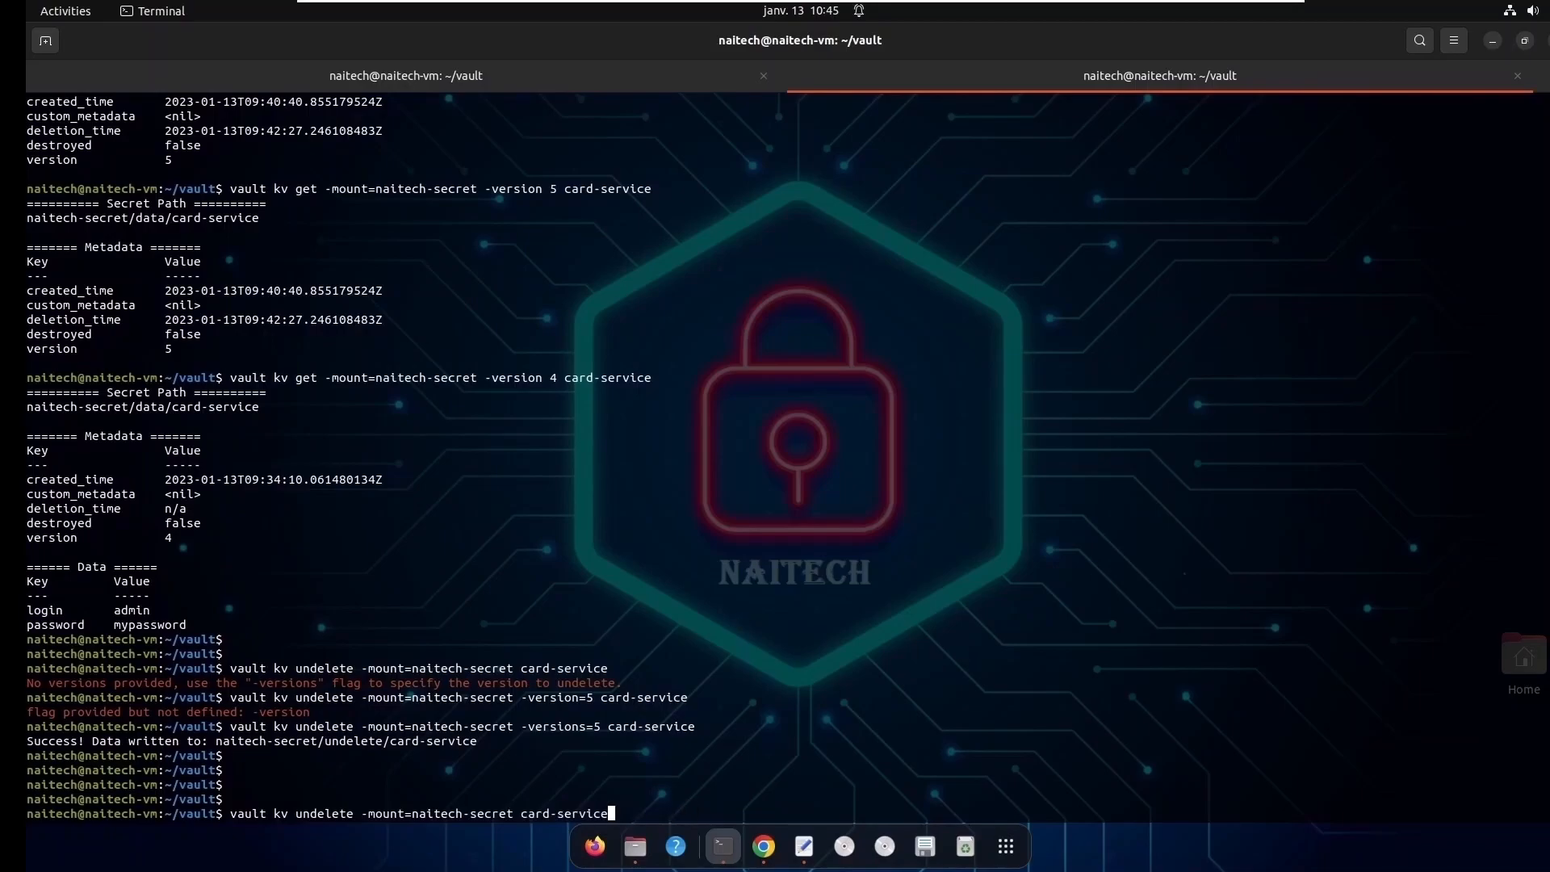
pyautogui.press('Up')
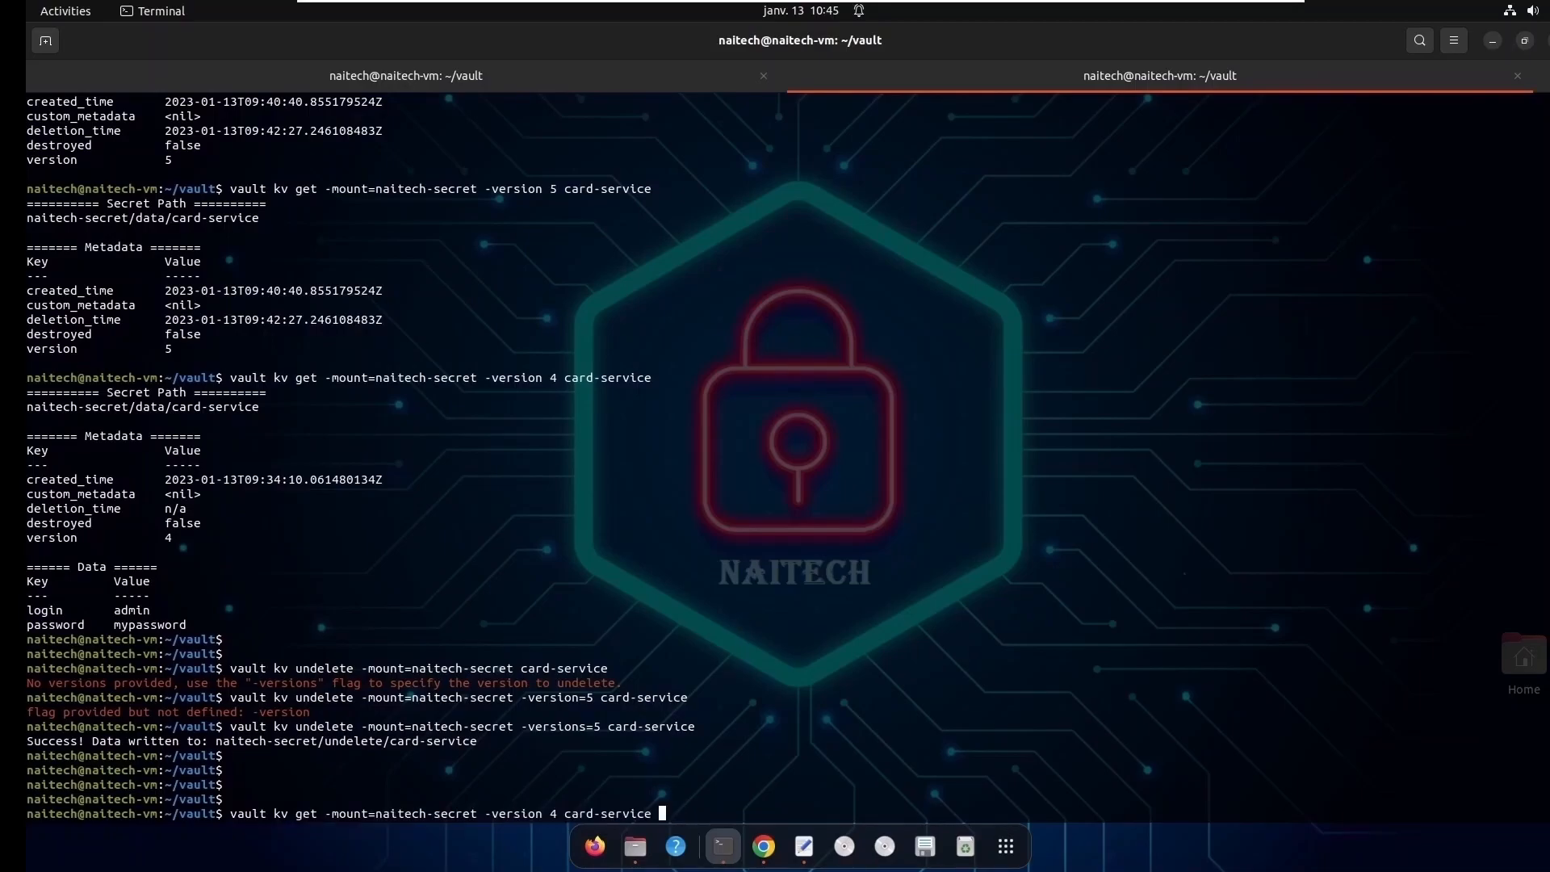
pyautogui.press('Left')
pyautogui.press('Left')
pyautogui.press('Left')
pyautogui.press('Left')
pyautogui.press('Left')
pyautogui.press('Left')
pyautogui.press('Left')
pyautogui.press('Left')
pyautogui.press('Left')
pyautogui.press('Left')
pyautogui.press('Left')
pyautogui.press('Left')
pyautogui.press('BackSpace')
pyautogui.press('BackSpace')
pyautogui.press('BackSpace')
pyautogui.press('BackSpace')
pyautogui.press('BackSpace')
pyautogui.press('BackSpace')
pyautogui.press('BackSpace')
pyautogui.press('BackSpace')
pyautogui.press('BackSpace')
pyautogui.press('BackSpace')
pyautogui.press('BackSpace')
pyautogui.press('Return')
pyautogui.moveTo(202, 799); pyautogui.dragTo(29, 785)
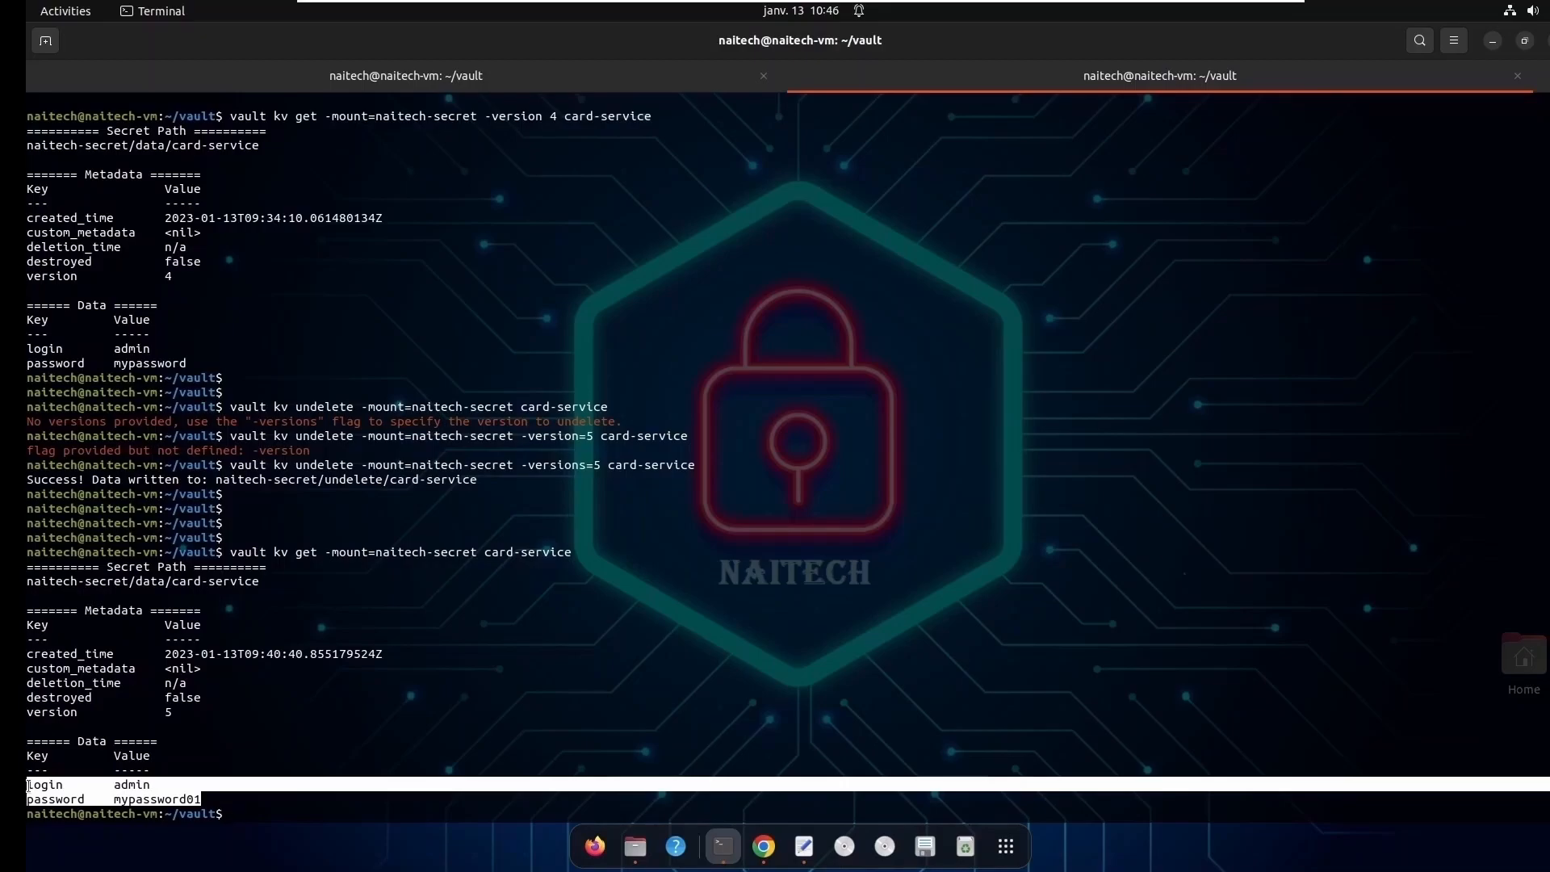
# - Examine the deletion_time and destroyed metadata in the earlier get output for the deleted card-service secret
pyautogui.scroll(5, 436, 663)
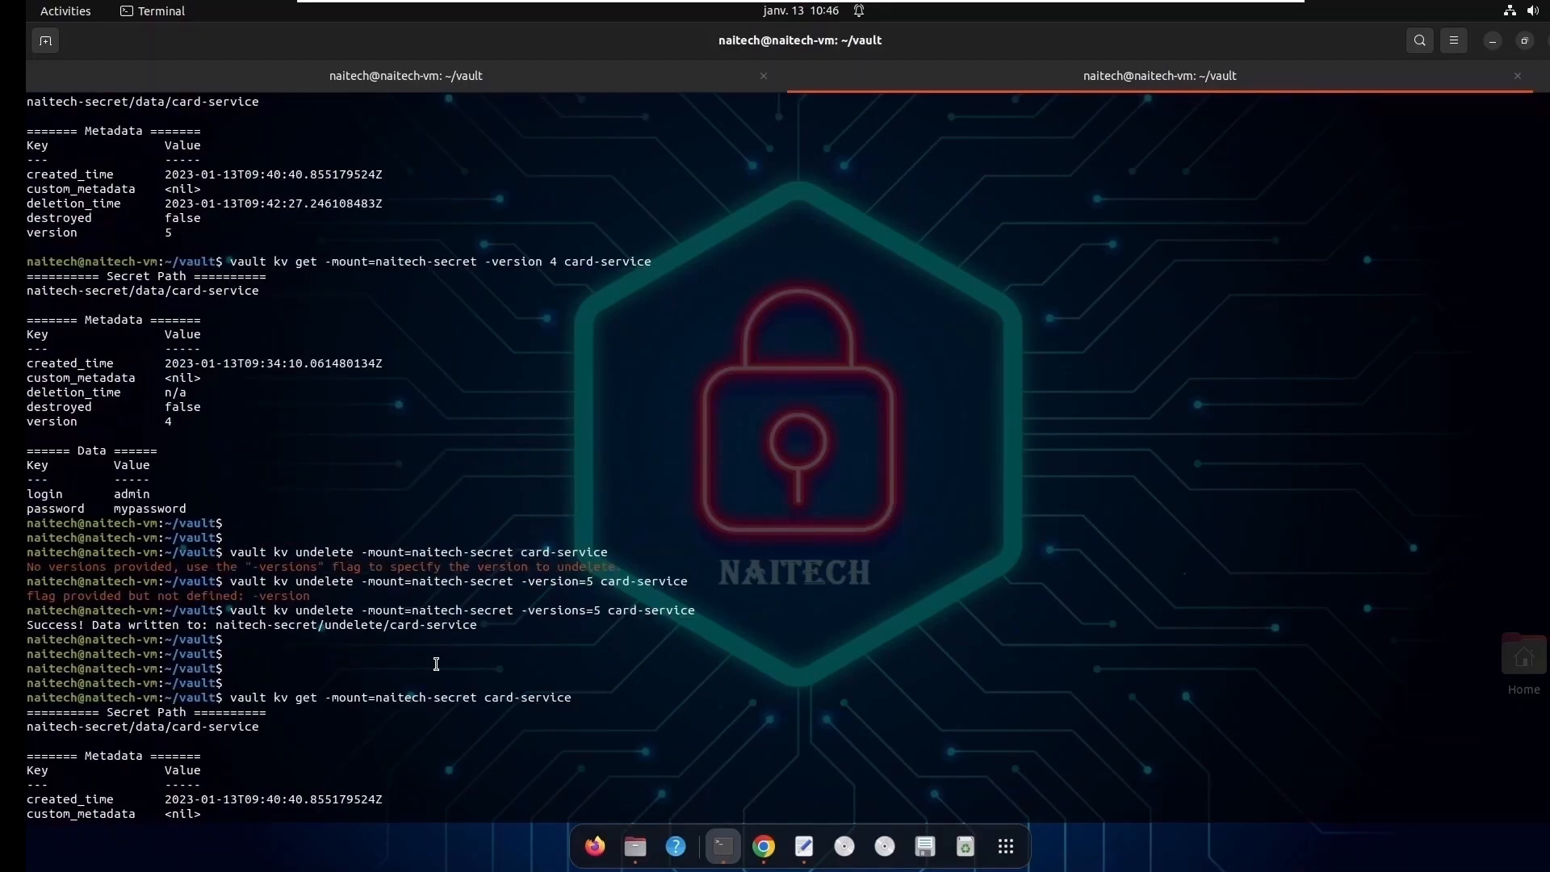
pyautogui.scroll(3, 470, 417)
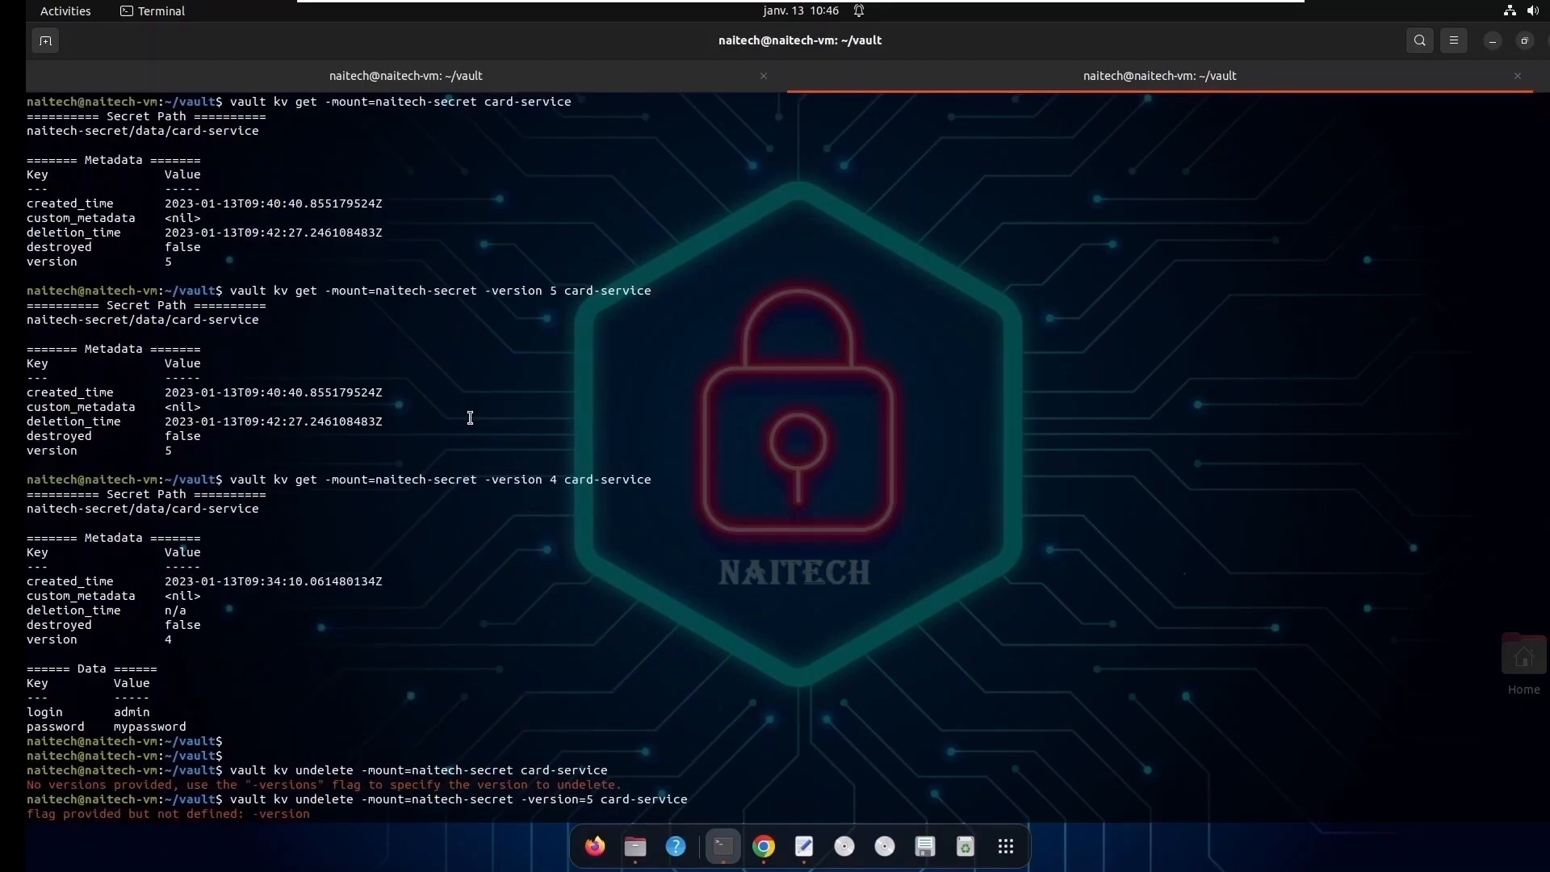
pyautogui.scroll(1, 470, 417)
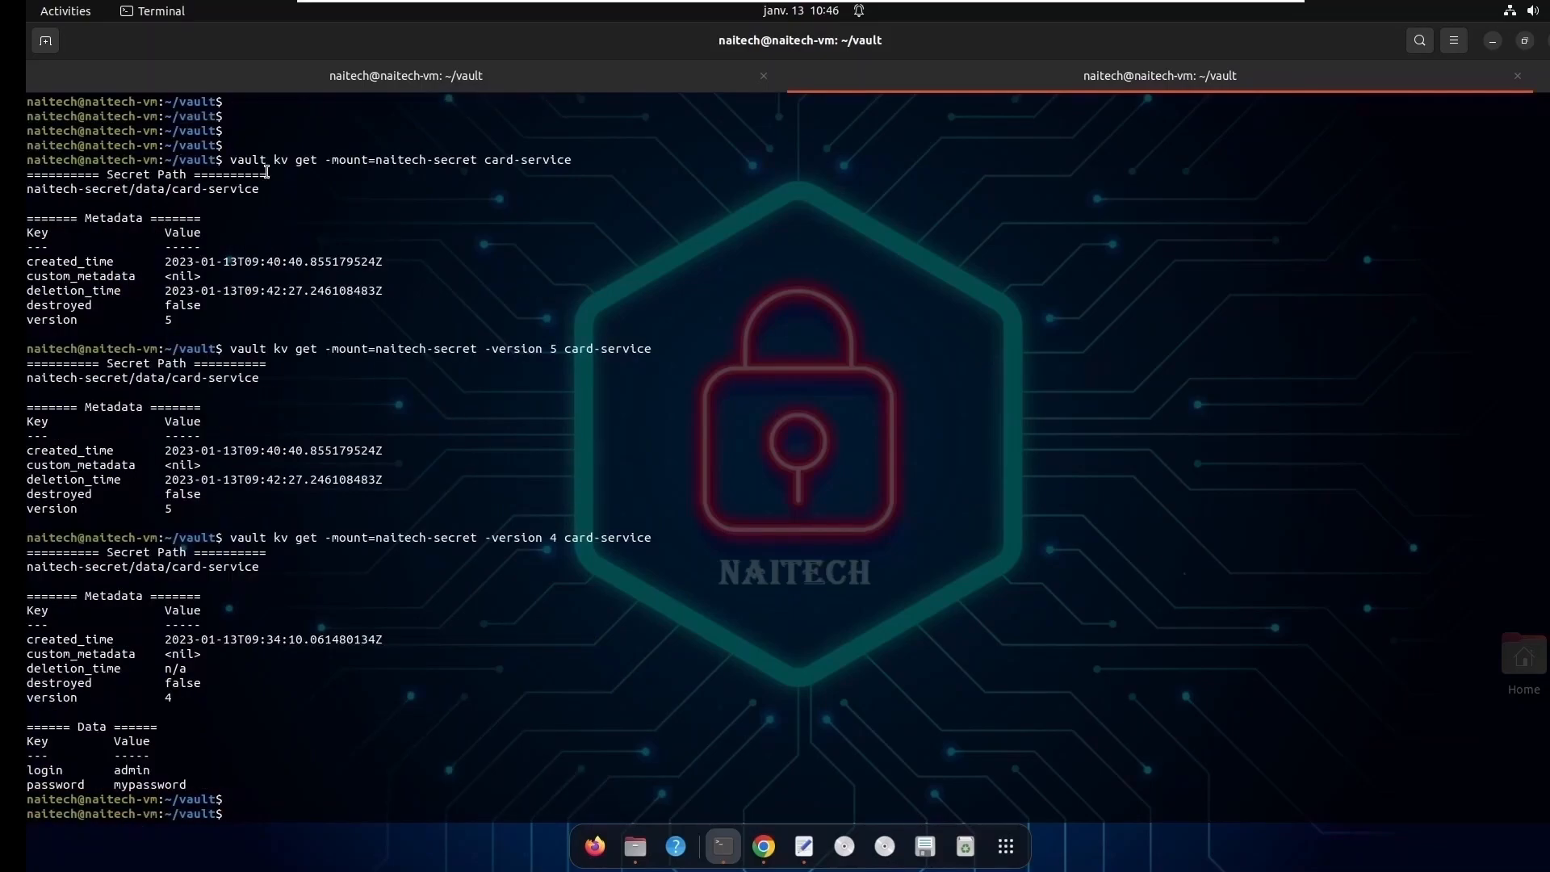
pyautogui.moveTo(230, 159); pyautogui.dragTo(291, 195)
pyautogui.click(298, 276)
pyautogui.doubleClick(33, 290)
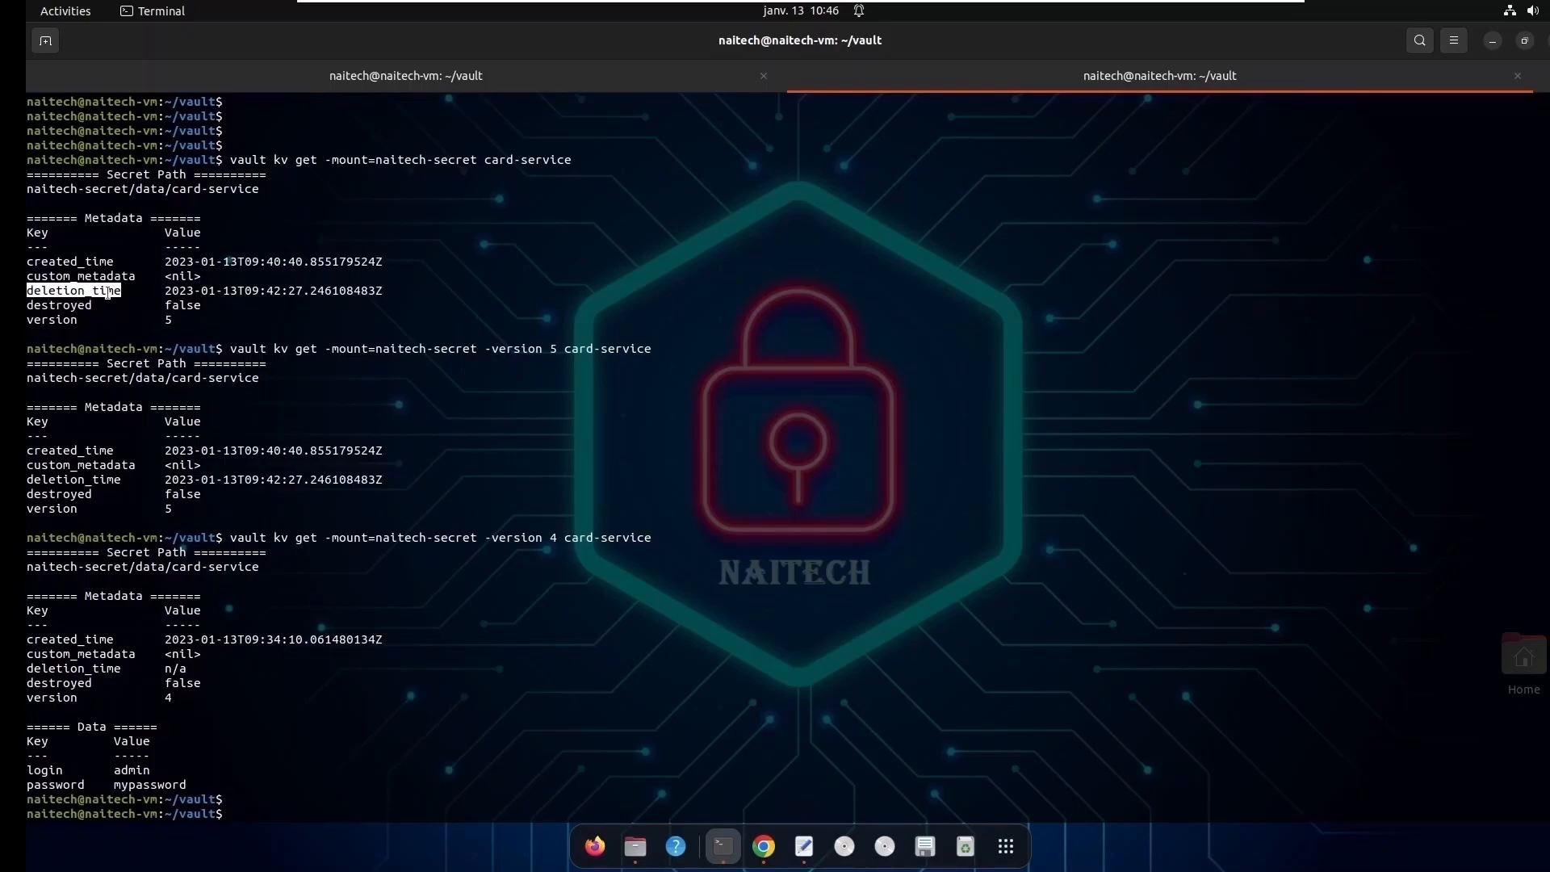
pyautogui.moveTo(165, 292); pyautogui.dragTo(384, 291)
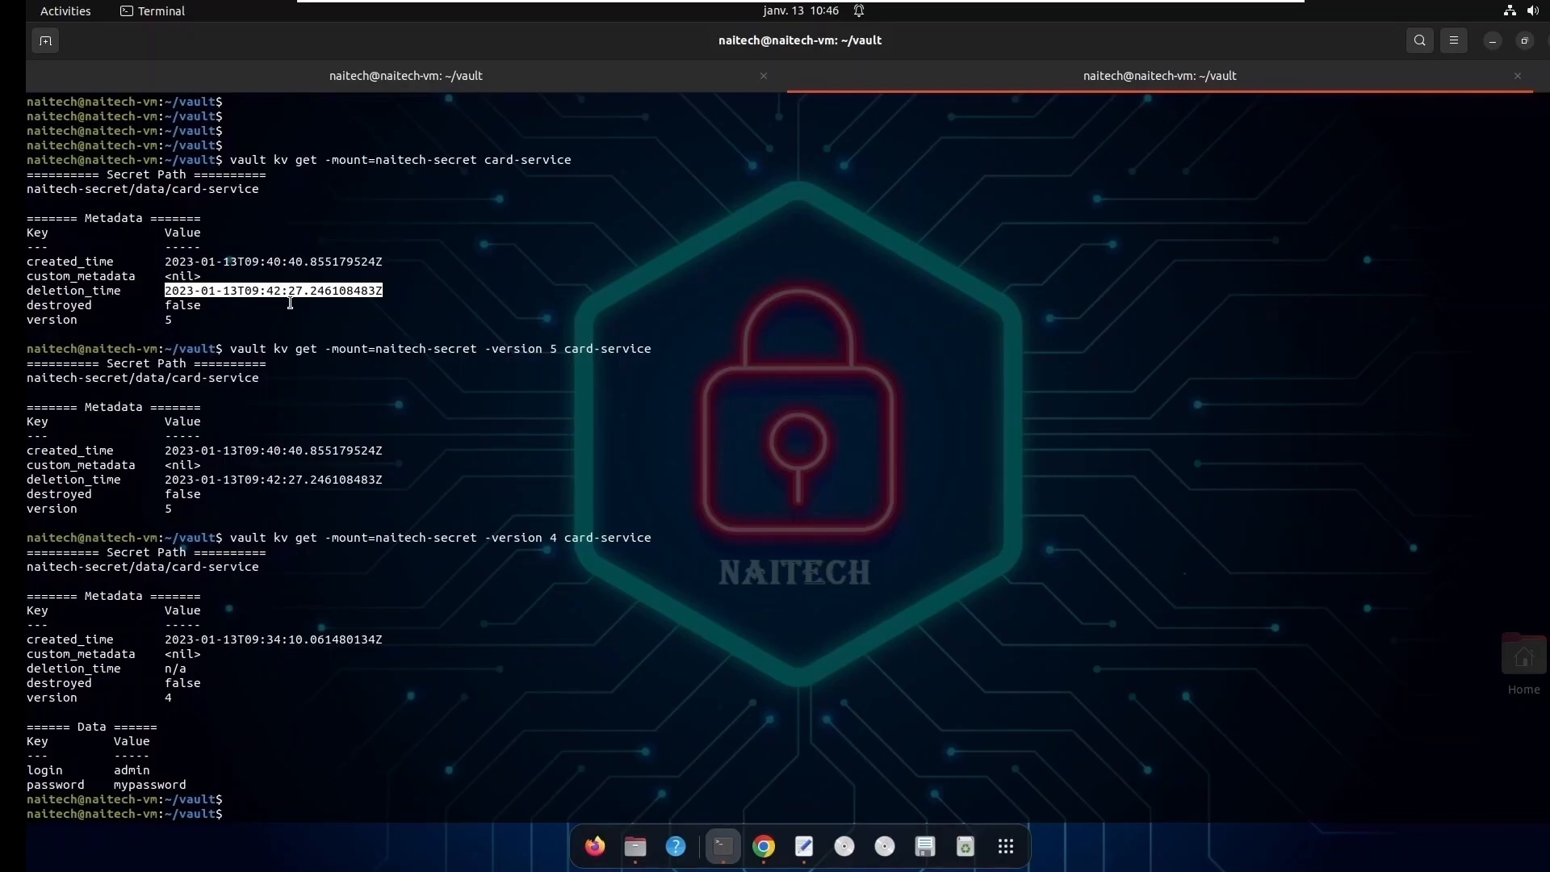
pyautogui.doubleClick(62, 306)
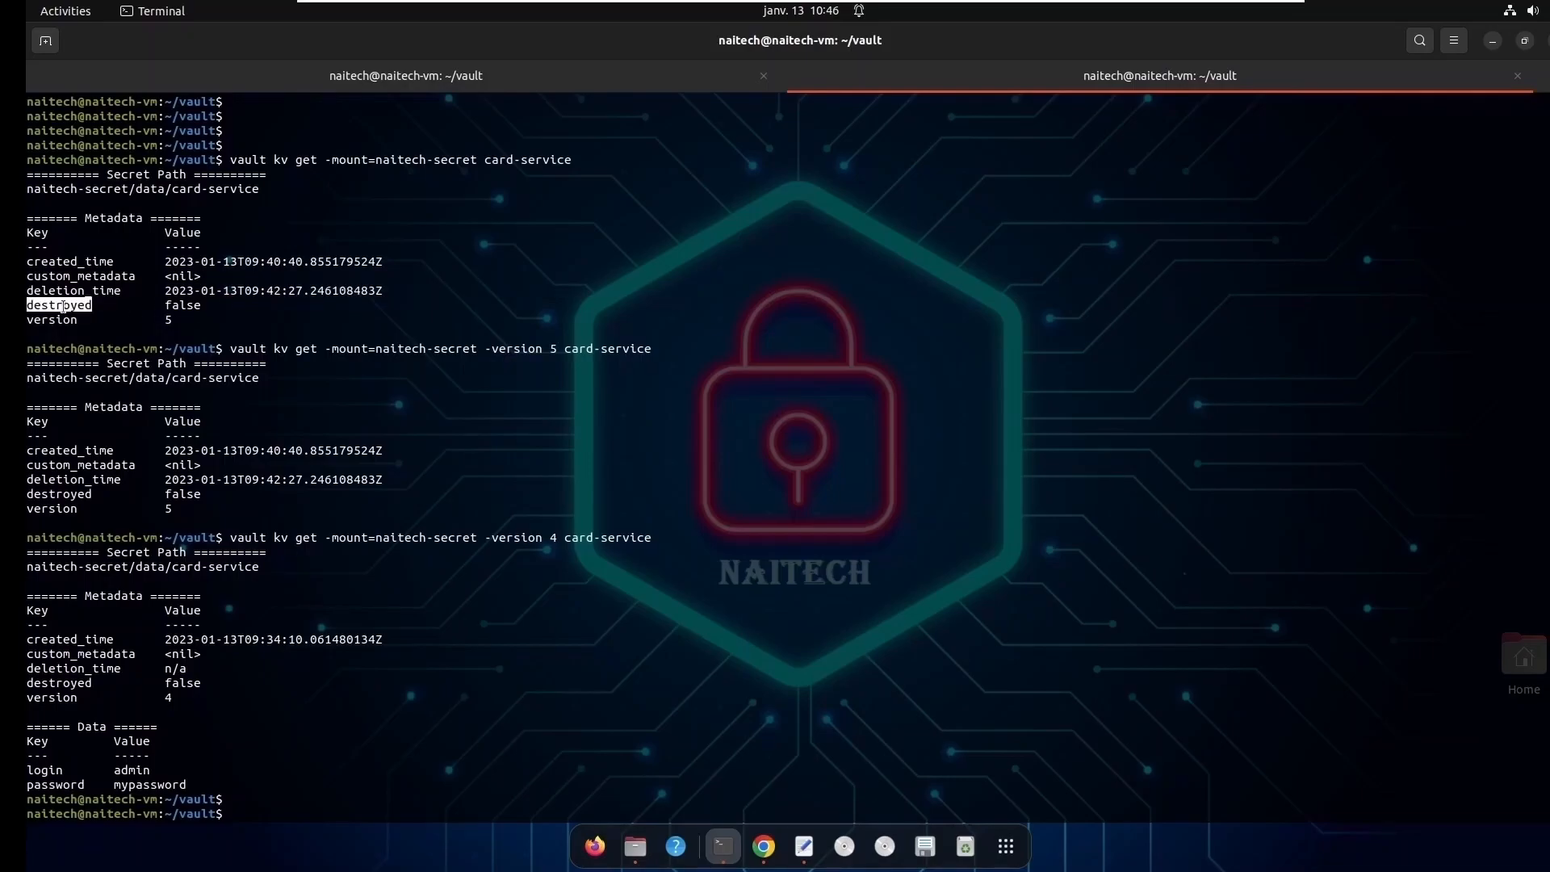
pyautogui.doubleClick(173, 304)
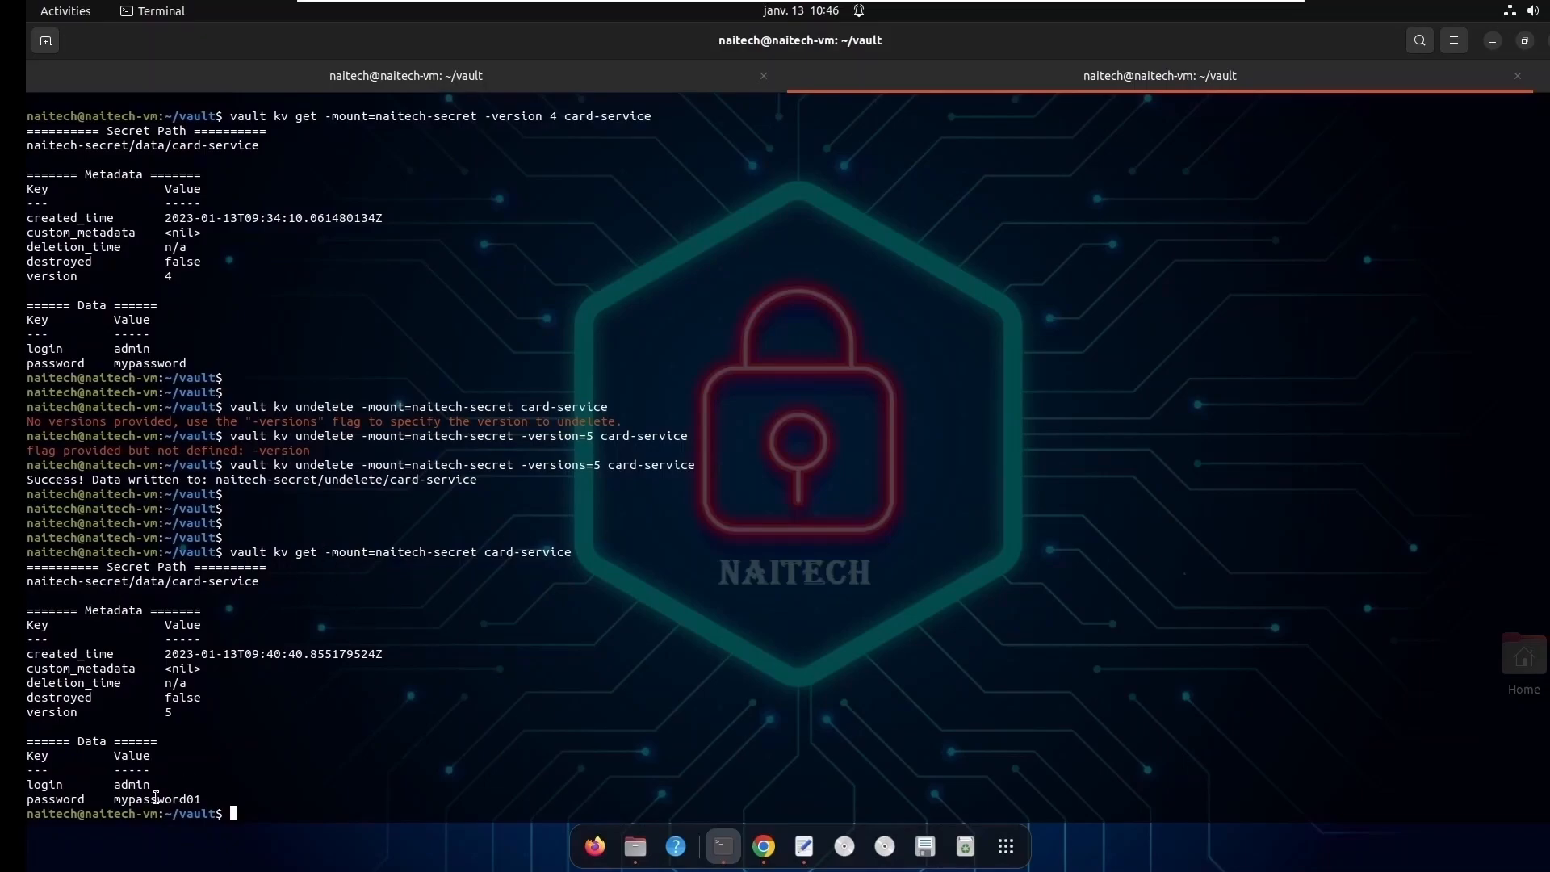
# - Recall the vault kv delete command for card-service, add -version=4 before the secret name, and try running it
pyautogui.doubleClick(156, 797)
pyautogui.click(273, 813)
pyautogui.press('Up')
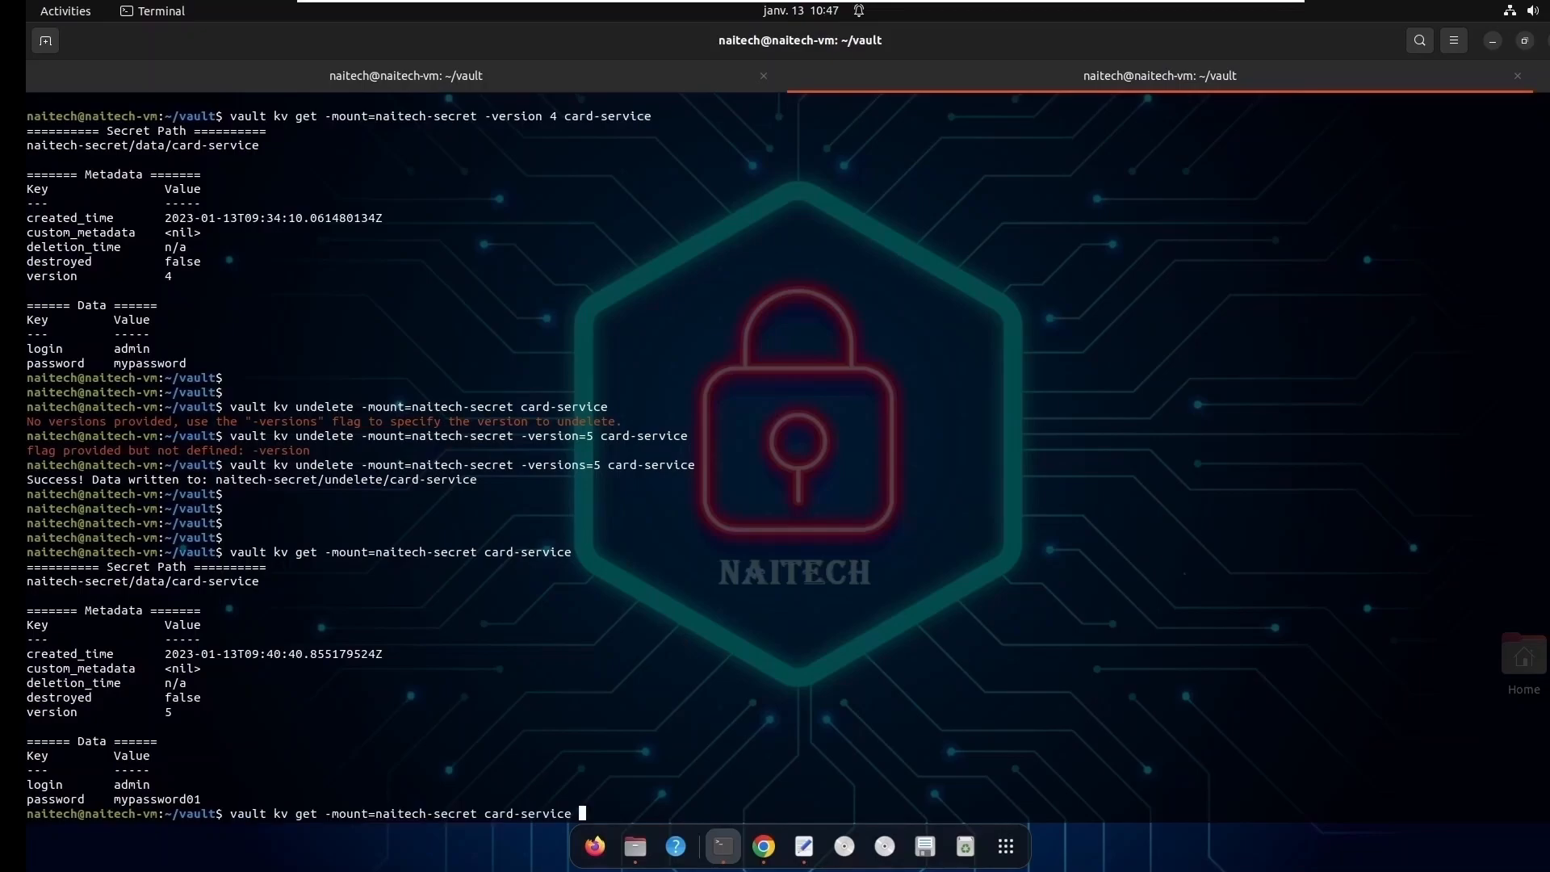
pyautogui.press('Up')
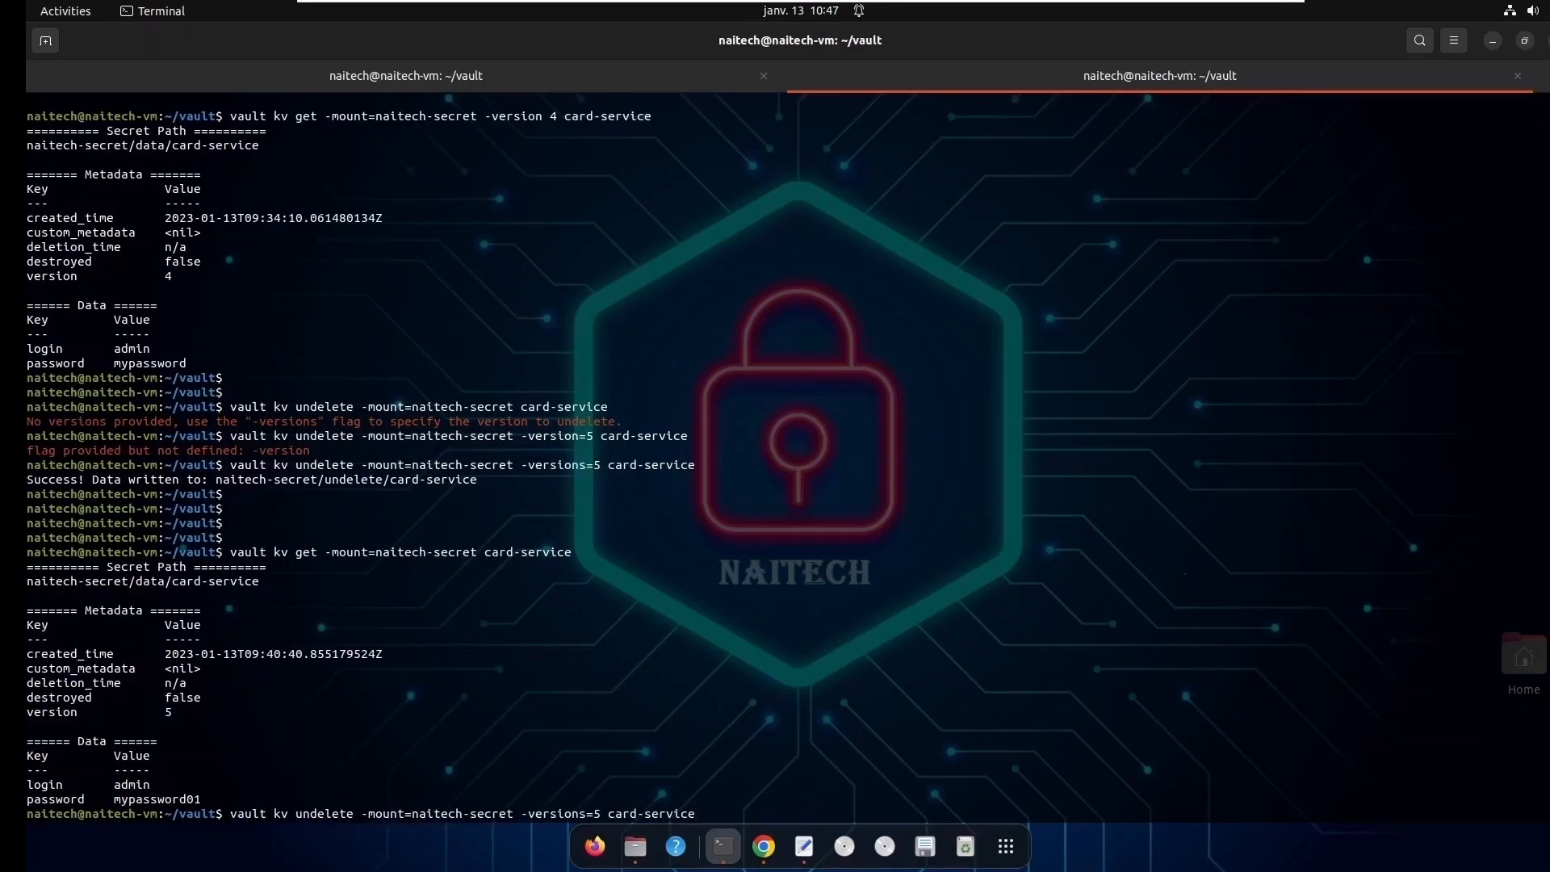
pyautogui.press('Up')
pyautogui.press('Up')
pyautogui.press('Up')
pyautogui.press('Up')
pyautogui.press('Up')
pyautogui.press('Up')
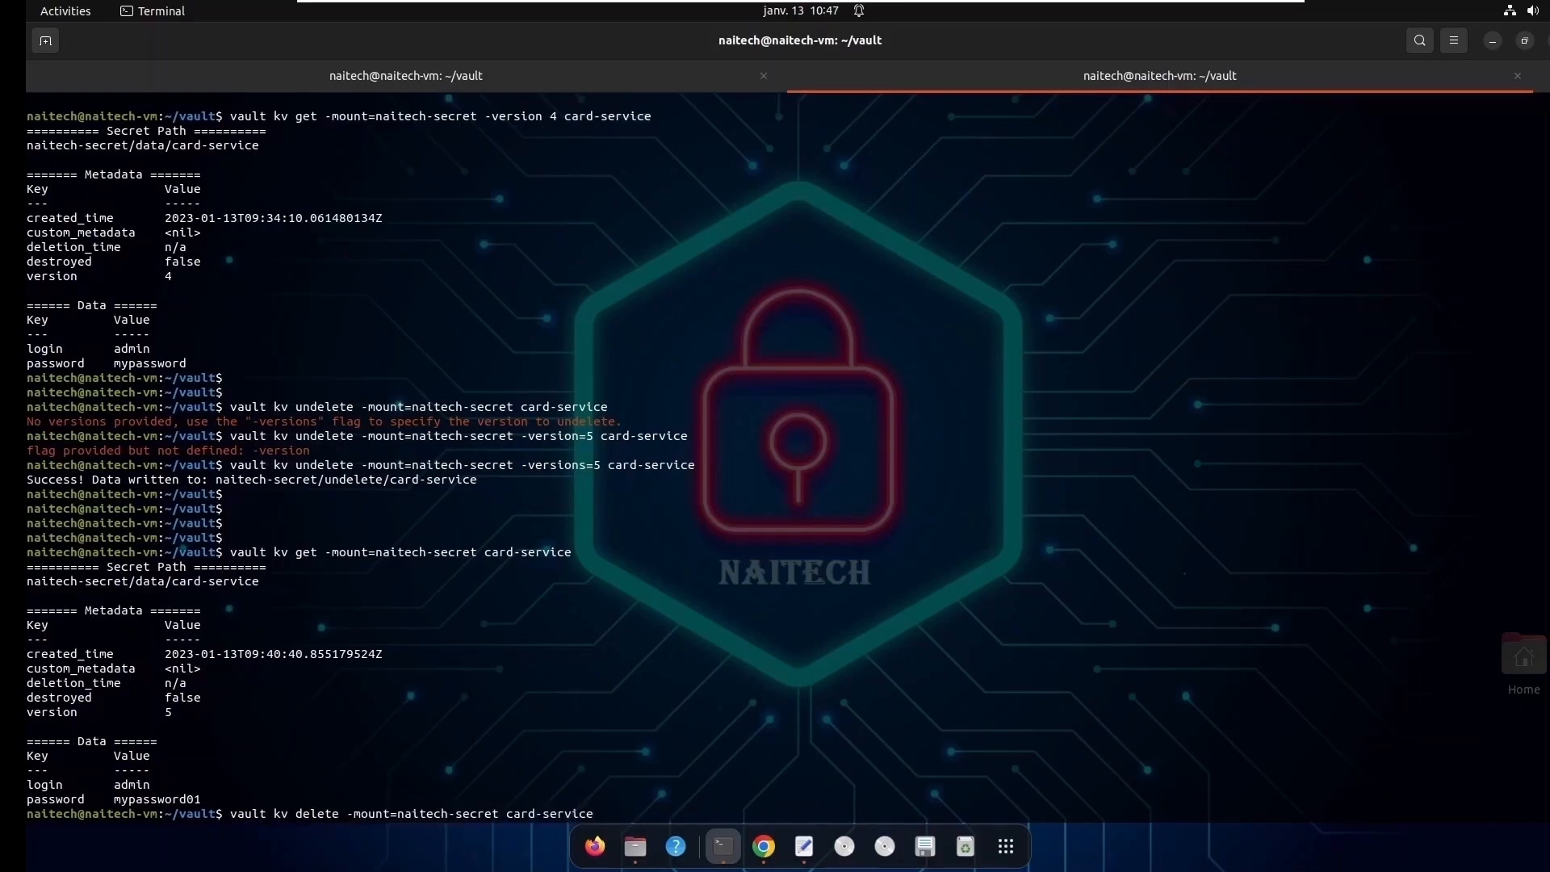
pyautogui.press('Left')
pyautogui.press('Left')
pyautogui.press('Left')
pyautogui.press('Left')
pyautogui.press('Left')
pyautogui.press('Left')
pyautogui.press('Left')
pyautogui.press('Left')
pyautogui.press('Left')
pyautogui.press('Left')
pyautogui.press('Left')
pyautogui.write('-version=4')
pyautogui.press('Return')
# - Correct the flag to -versions=4 in the delete command and run it on card-service
pyautogui.press('Up')
pyautogui.press('Left')
pyautogui.press('Left')
pyautogui.press('Left')
pyautogui.press('Left')
pyautogui.press('Left')
pyautogui.press('Left')
pyautogui.press('Left')
pyautogui.press('Left')
pyautogui.press('Left')
pyautogui.press('Left')
pyautogui.press('Left')
pyautogui.press('Left')
pyautogui.press('Left')
pyautogui.press('Left')
pyautogui.press('Left')
pyautogui.write('s')
pyautogui.press('Return')
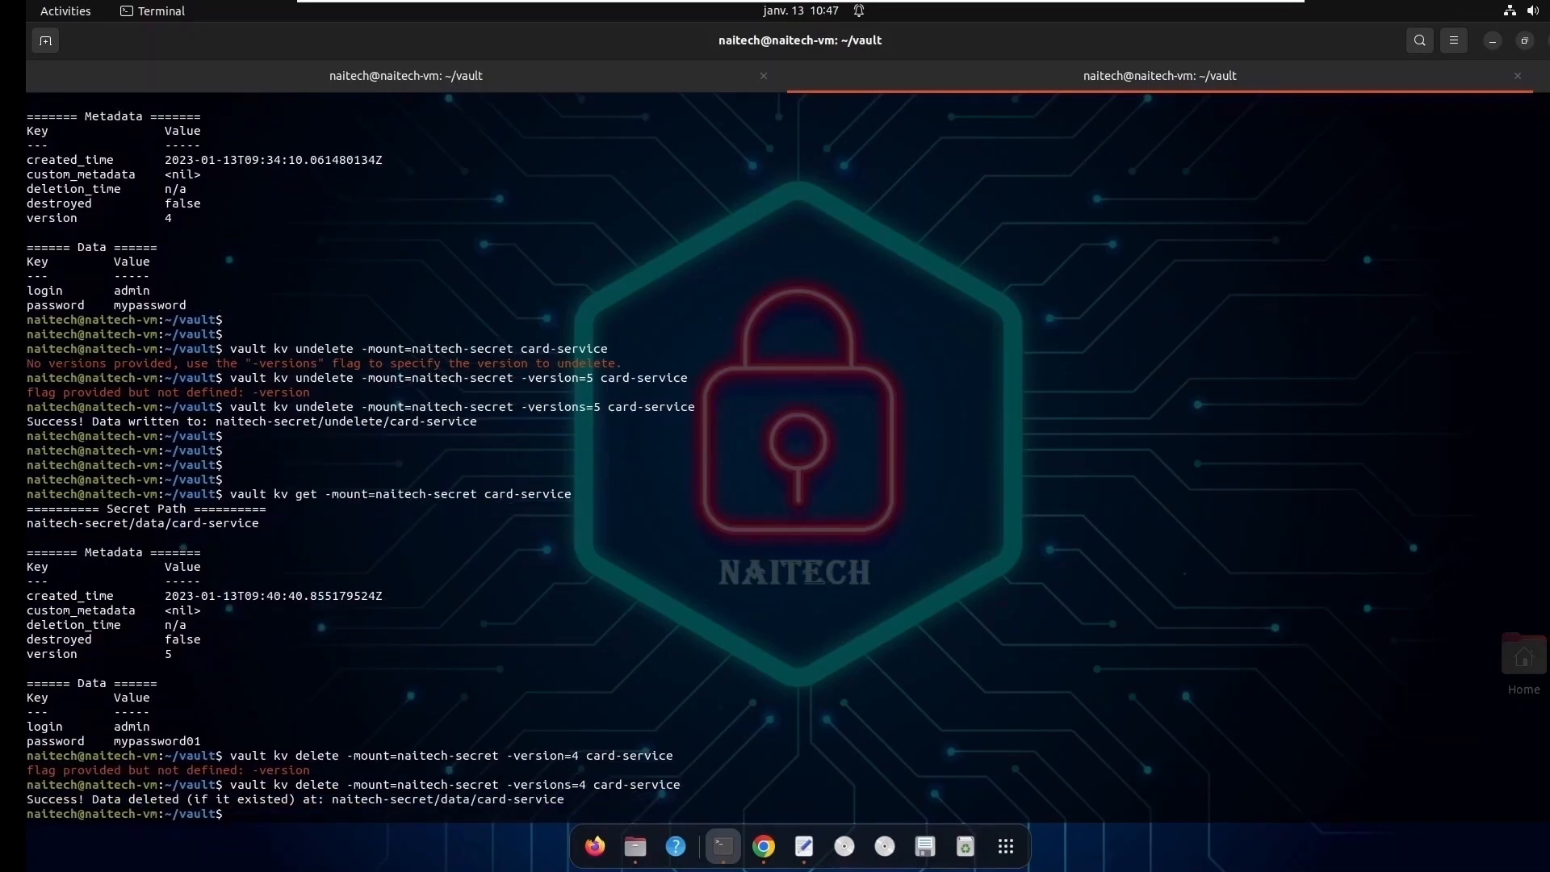
# - Rerun vault kv get with -version 4 on card-service in the naitech-secret mount
pyautogui.press('Return')
pyautogui.press('Return')
pyautogui.press('Return')
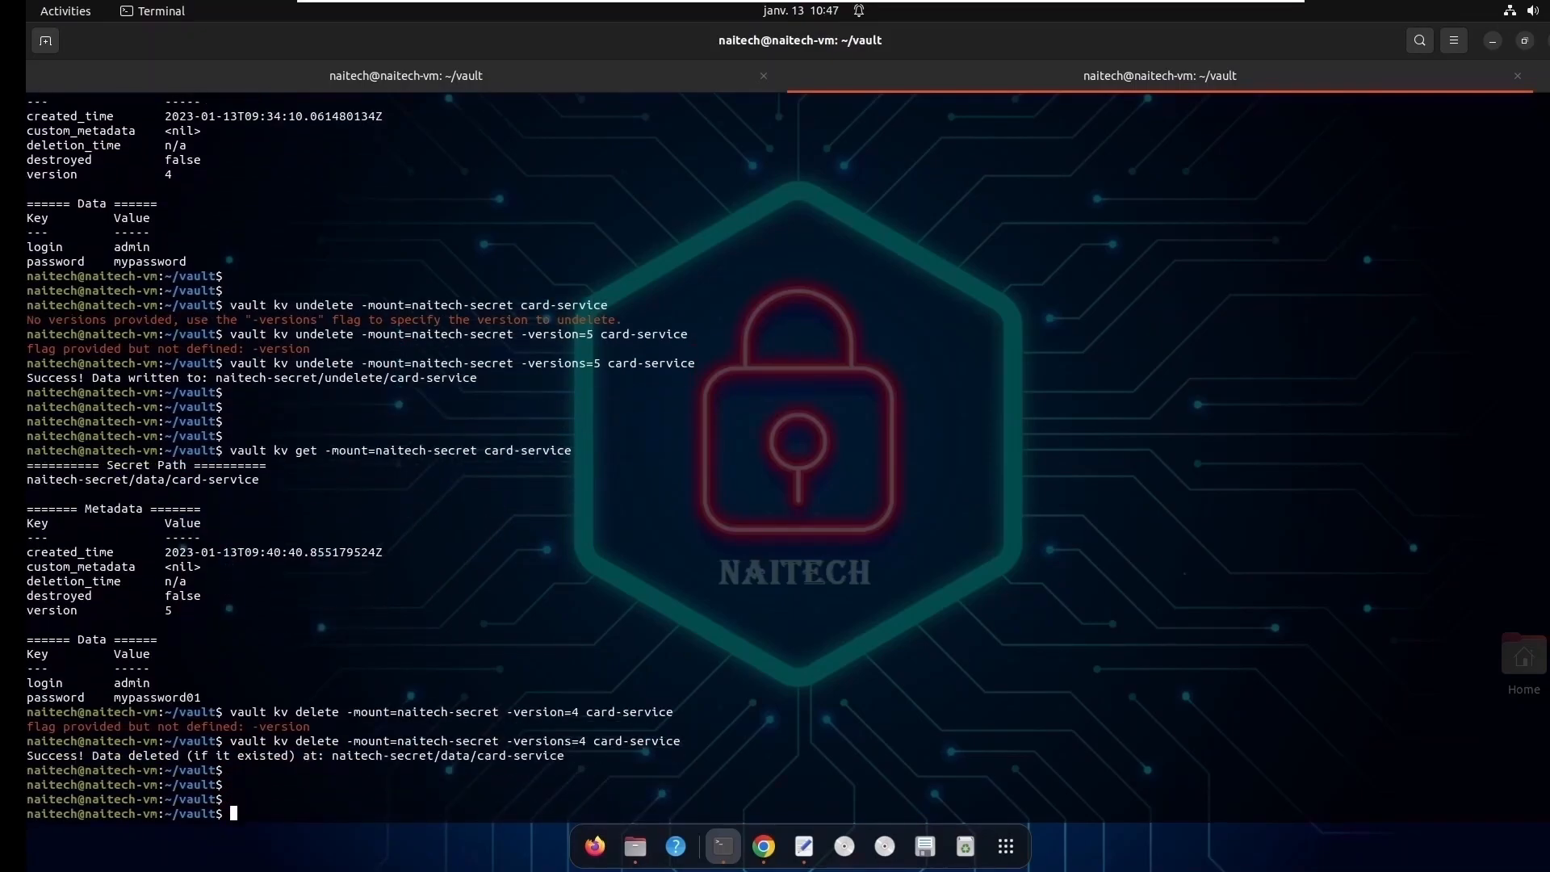
pyautogui.press('Up')
pyautogui.press('Up')
pyautogui.press('Up')
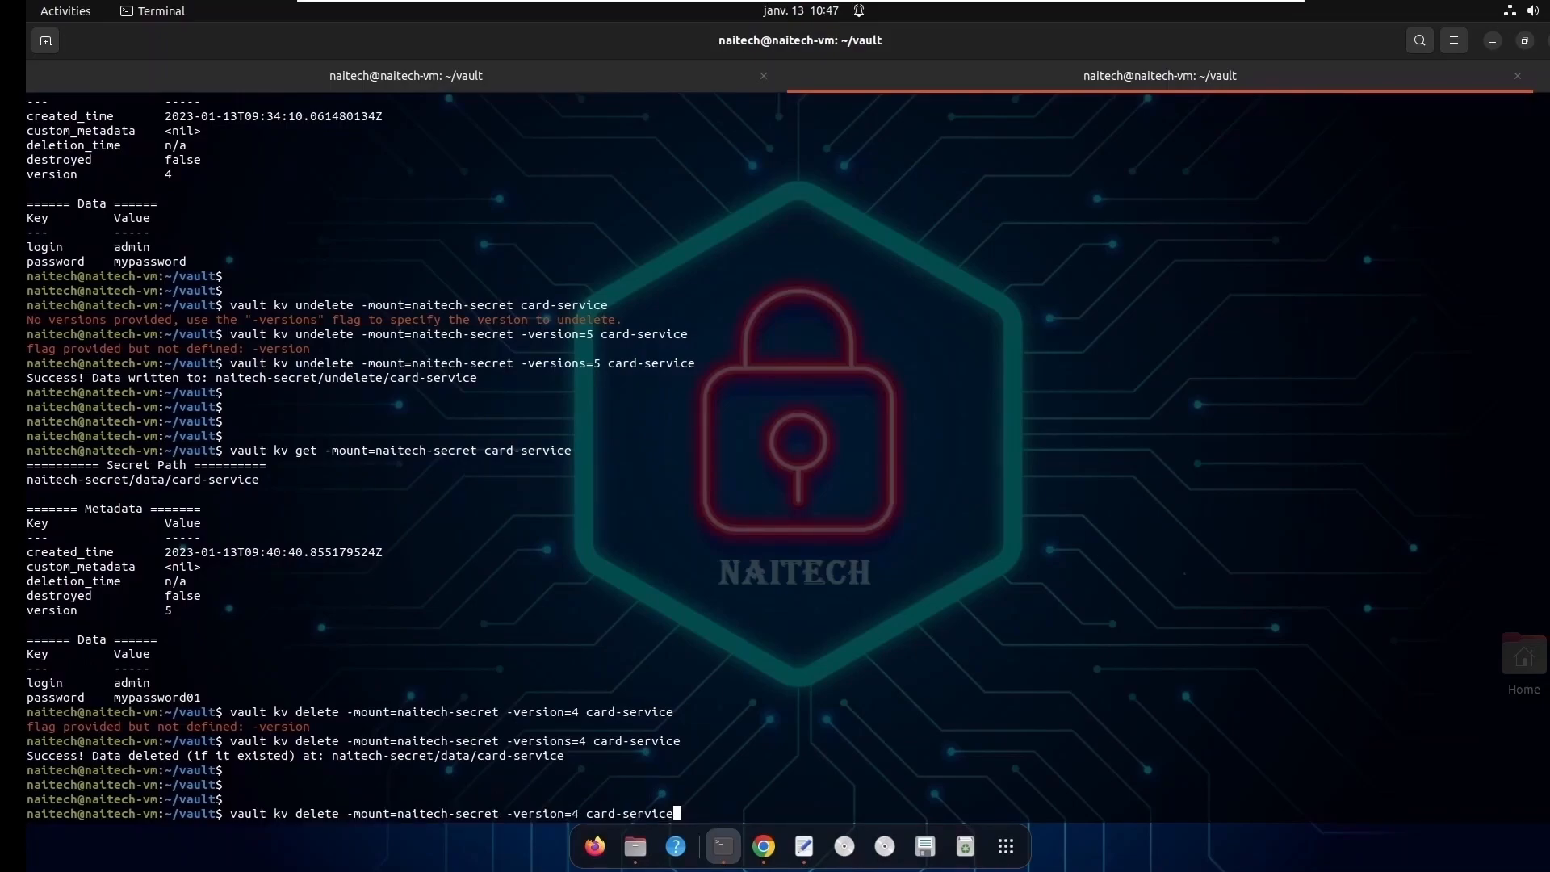
pyautogui.press('Up')
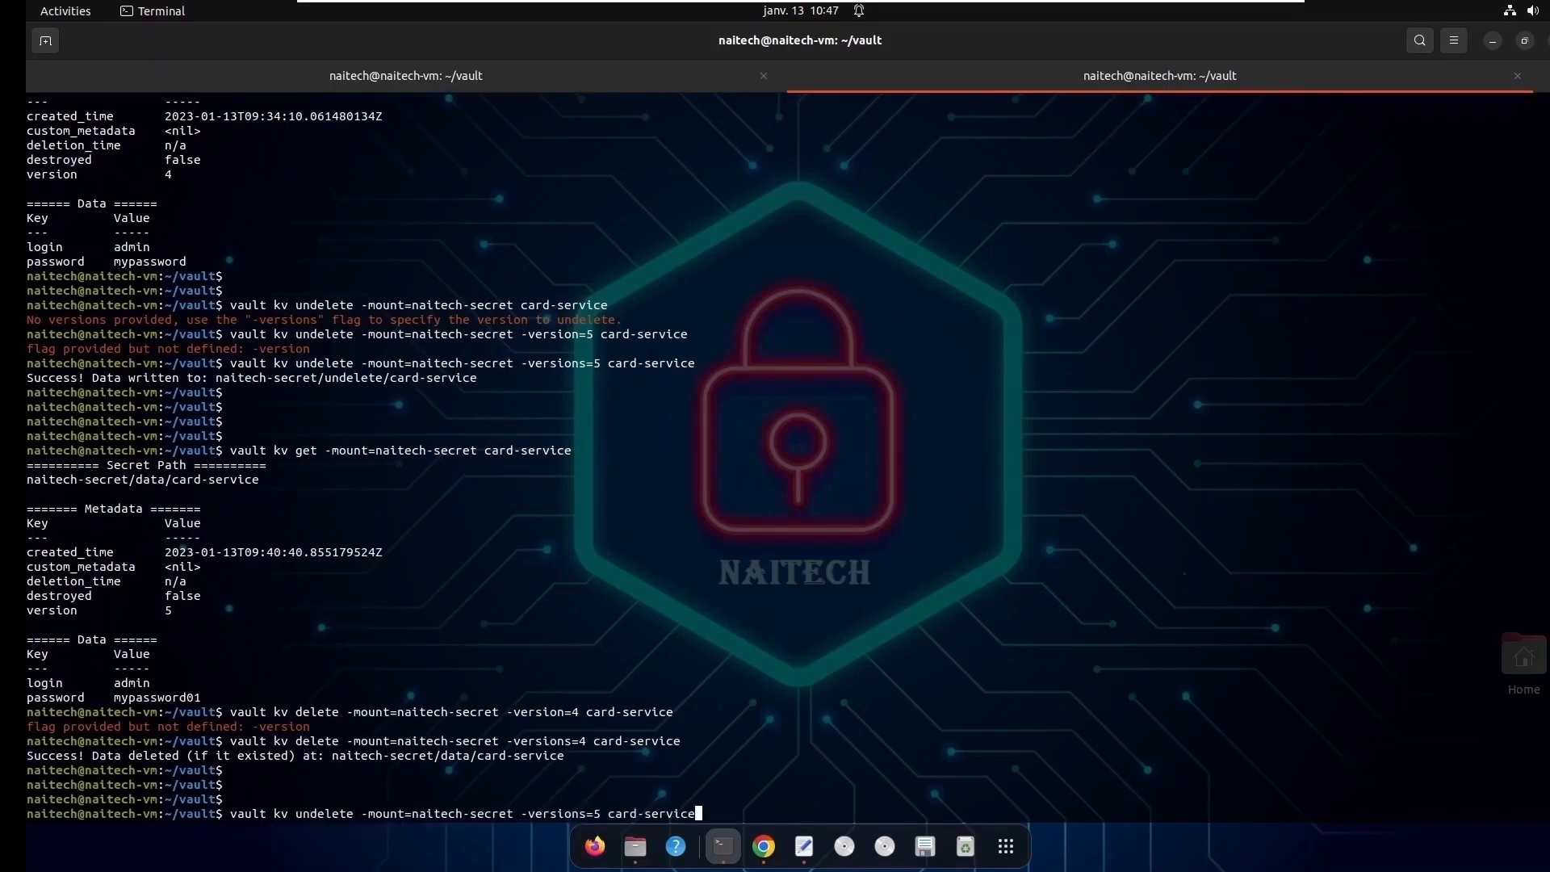
pyautogui.press('Up')
pyautogui.press('Up')
pyautogui.press('Up')
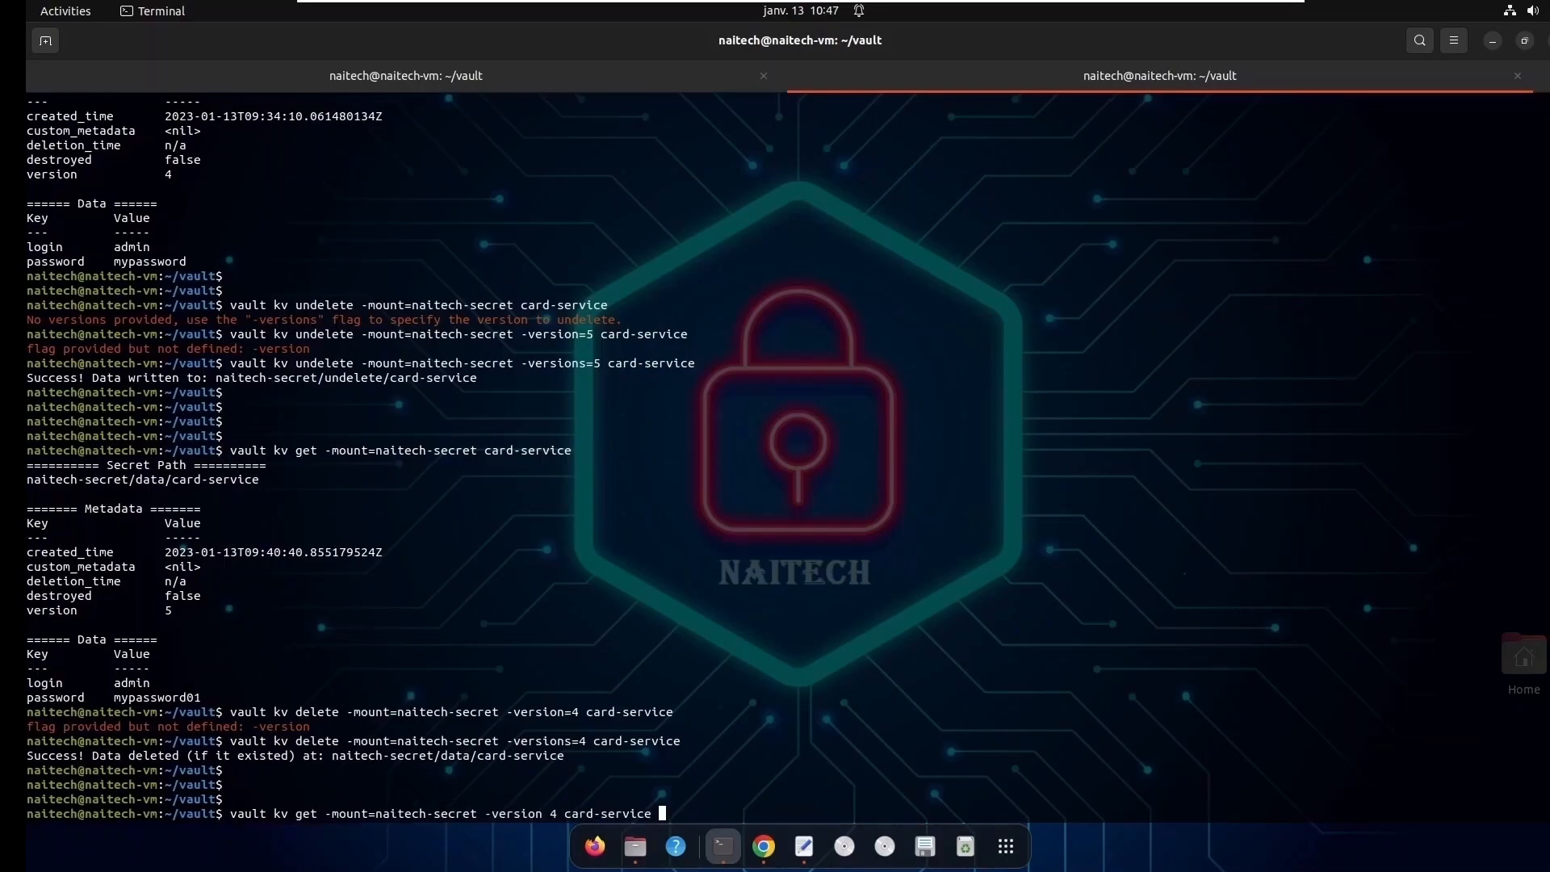
pyautogui.press('Return')
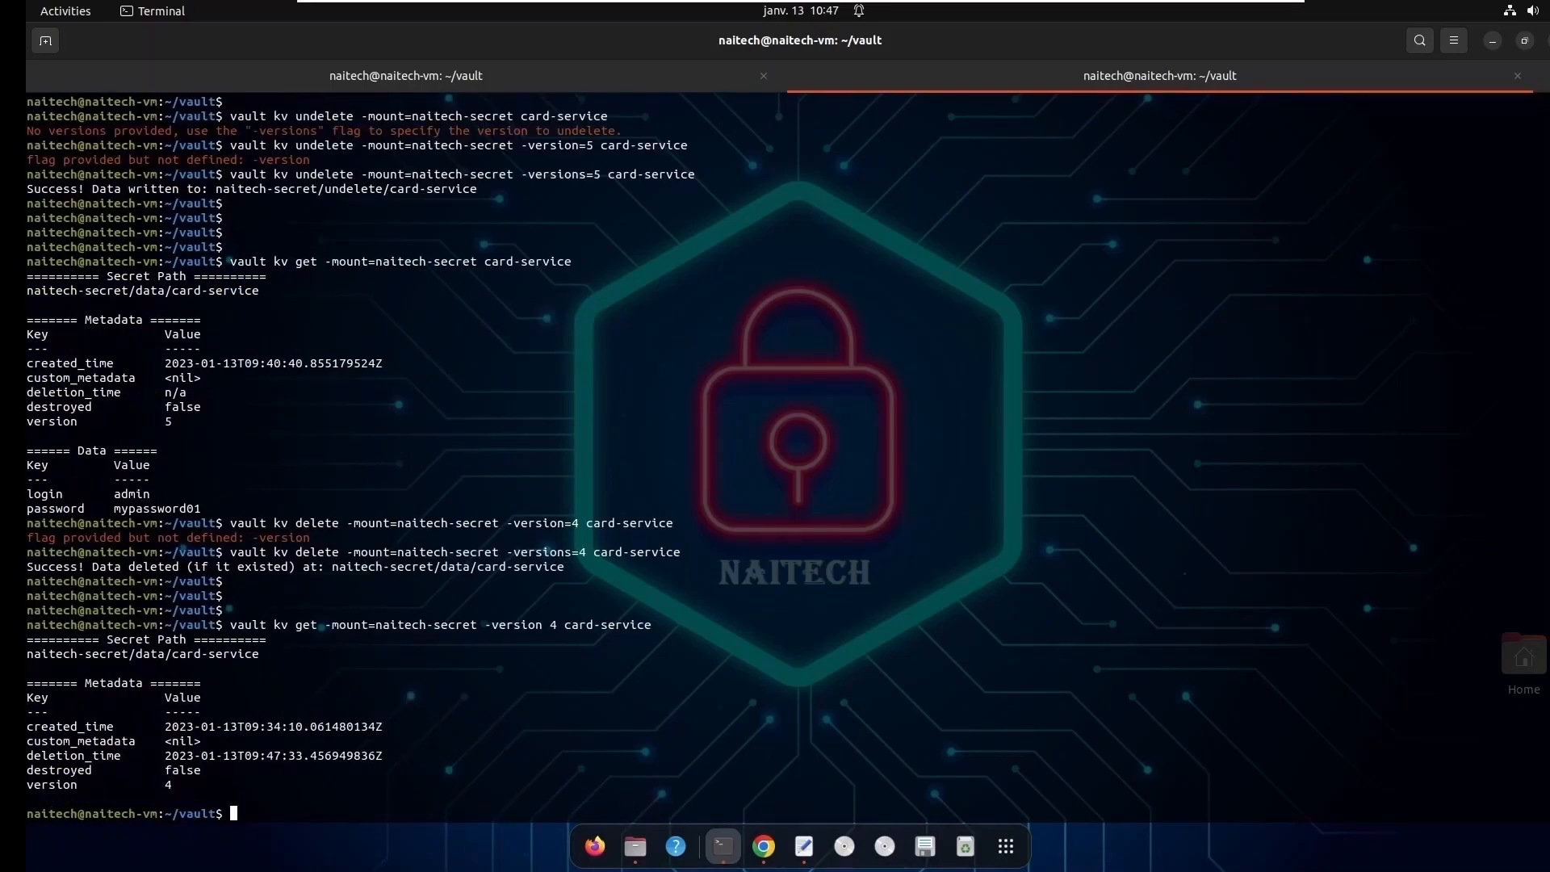
# - Change the get command's version to 5 and run it to read that version of card-service
pyautogui.press('Up')
pyautogui.press('Left')
pyautogui.press('Left')
pyautogui.press('Left')
pyautogui.press('Left')
pyautogui.press('Left')
pyautogui.press('Left')
pyautogui.press('Left')
pyautogui.press('Left')
pyautogui.press('Left')
pyautogui.press('Left')
pyautogui.press('Left')
pyautogui.press('Left')
pyautogui.press('Left')
pyautogui.press('BackSpace')
pyautogui.write('5')
pyautogui.press('Return')
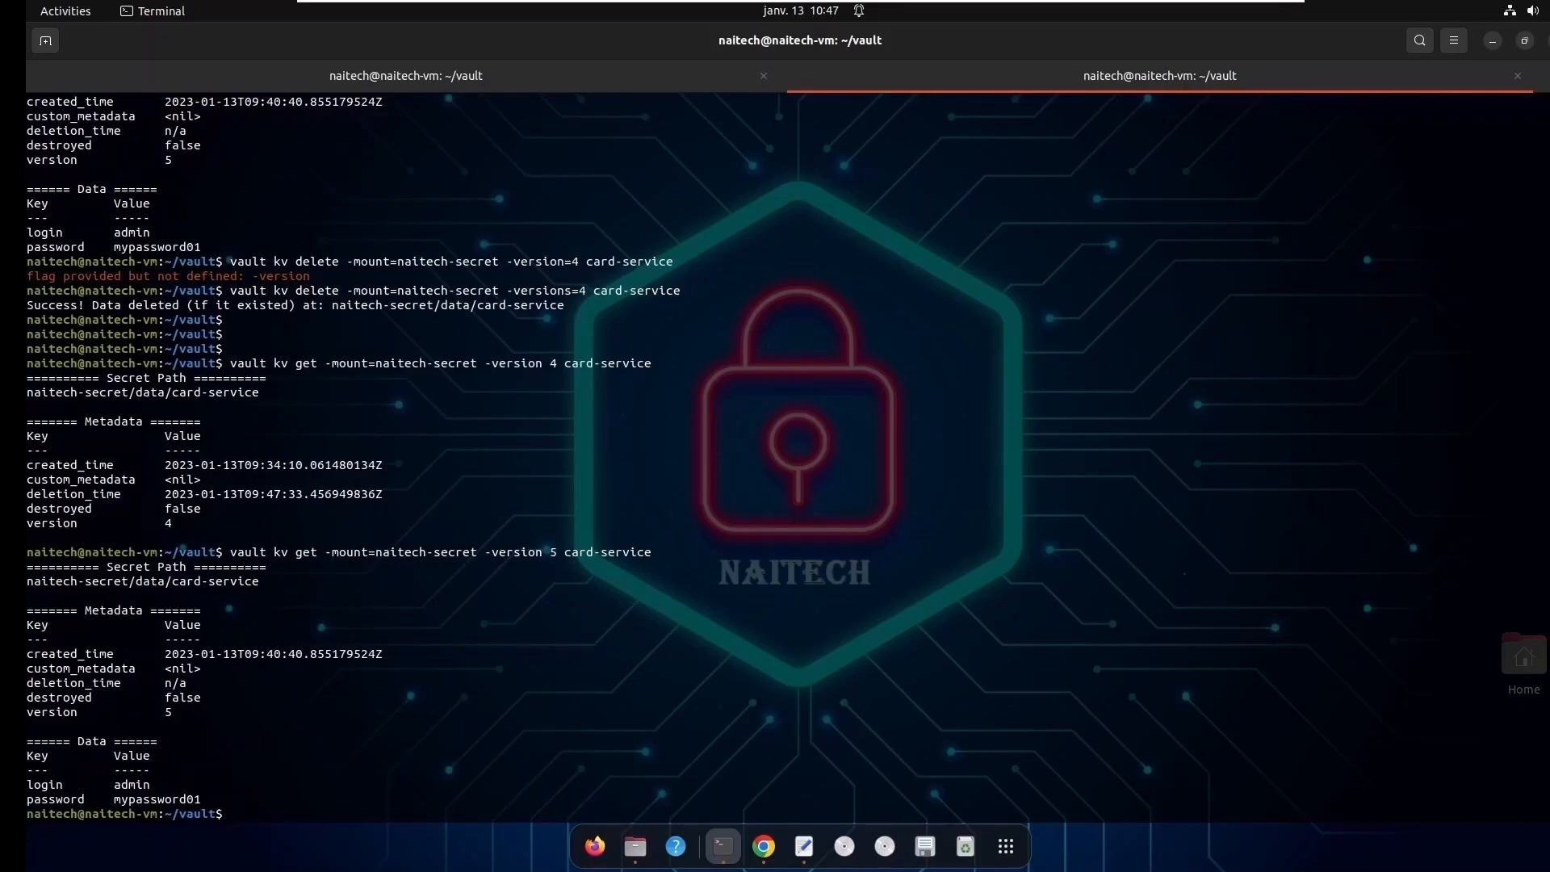
# - Change the get command's version to 3 and run it to read that version of card-service
pyautogui.press('Up')
pyautogui.press('Left')
pyautogui.press('Left')
pyautogui.press('Left')
pyautogui.press('Left')
pyautogui.press('Left')
pyautogui.press('Left')
pyautogui.press('Left')
pyautogui.press('Left')
pyautogui.press('Left')
pyautogui.press('Left')
pyautogui.press('Left')
pyautogui.press('Left')
pyautogui.press('Left')
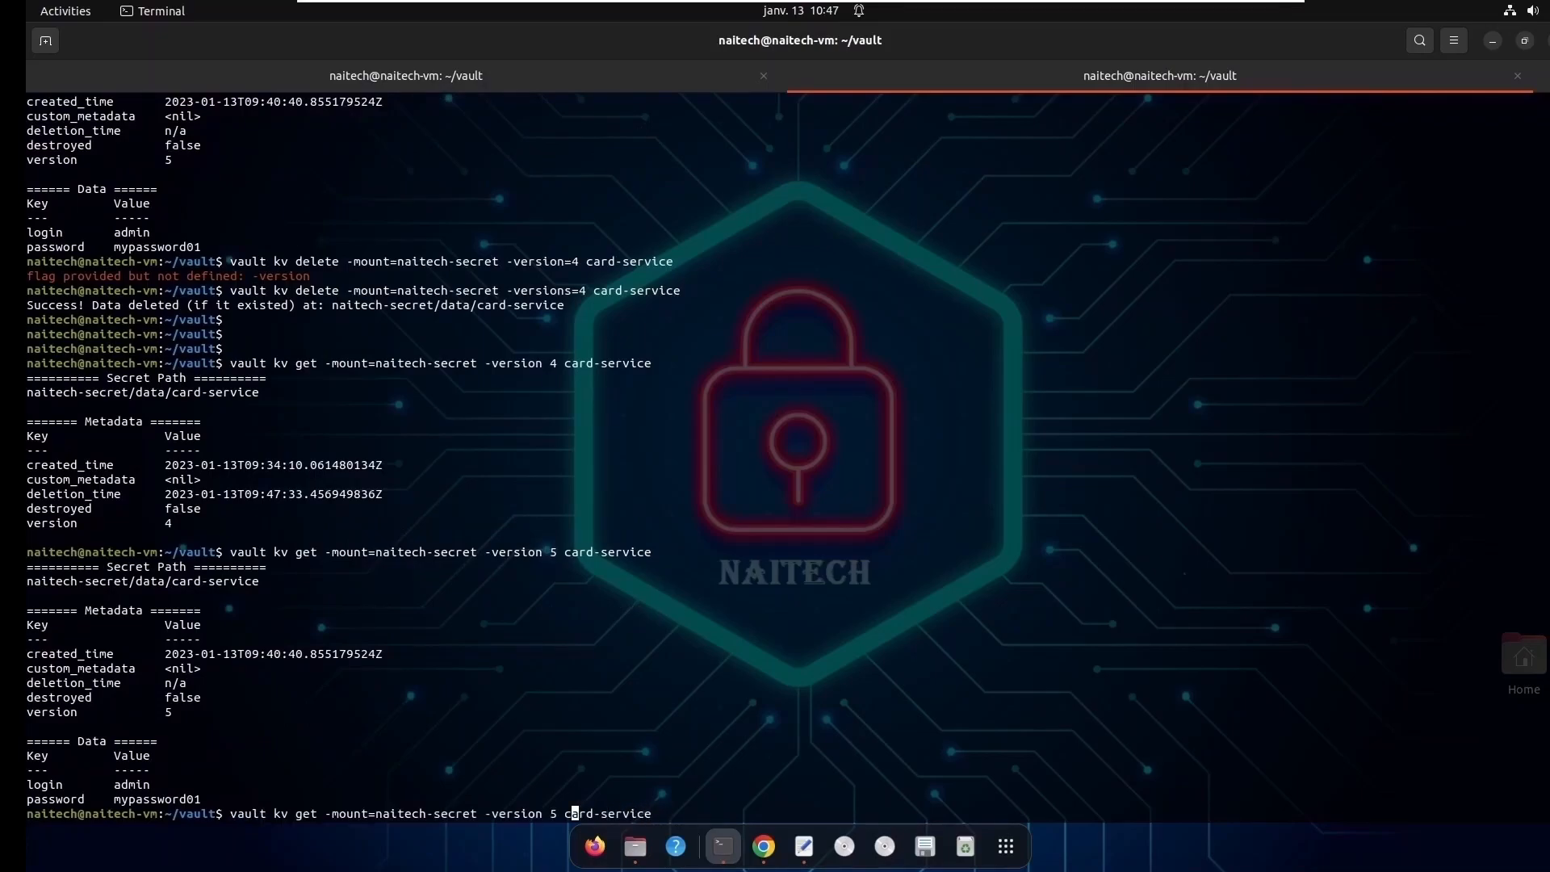
pyautogui.press('BackSpace')
pyautogui.write('3')
pyautogui.press('Return')
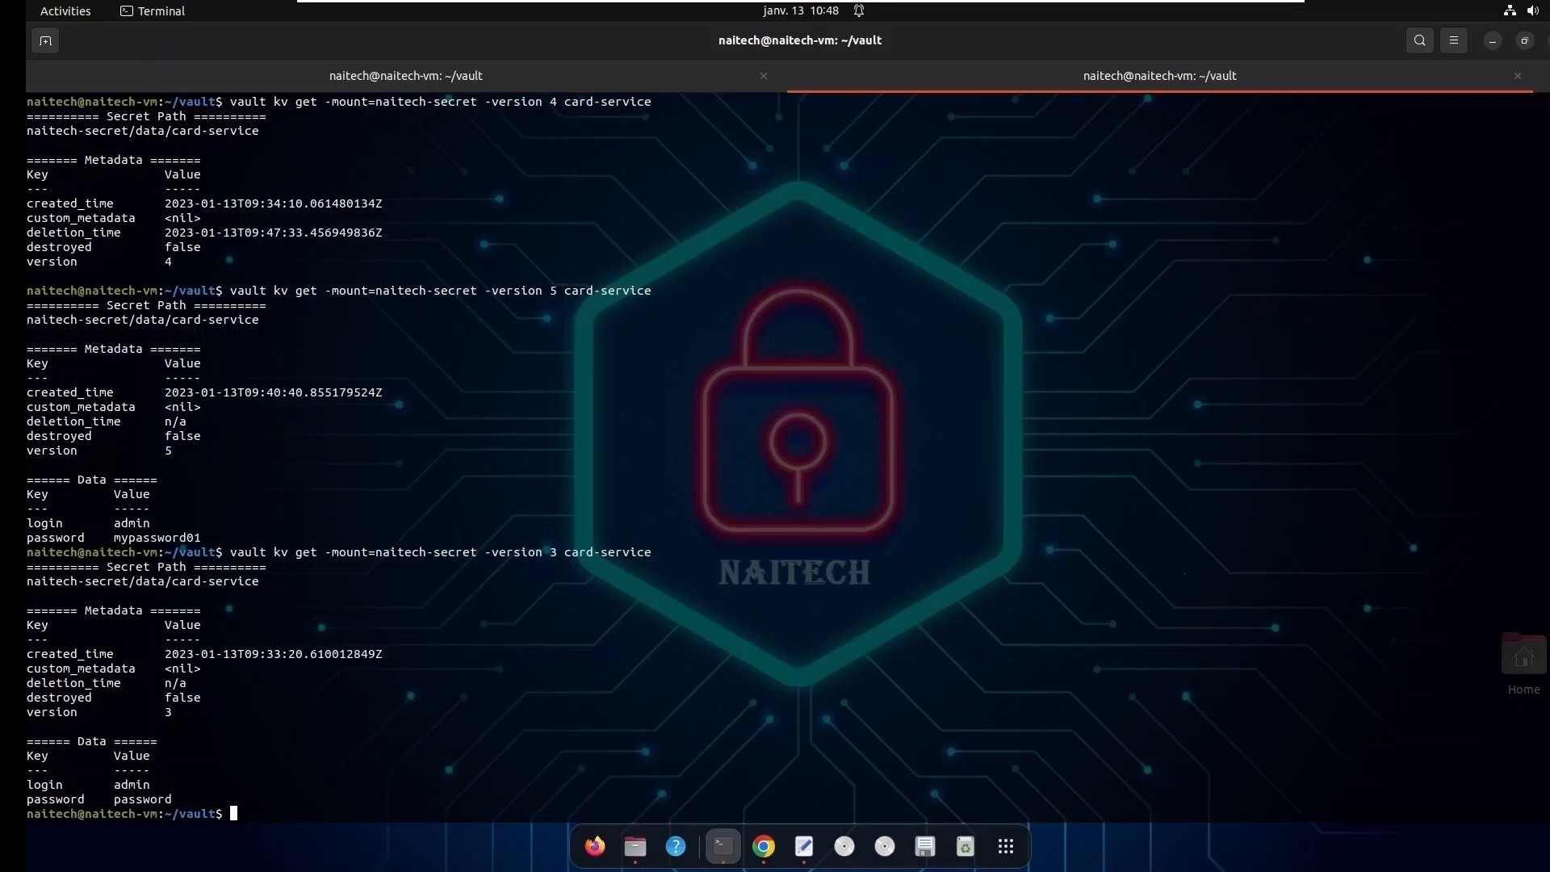
# - Clear the terminal and run vault kv metadata get -mount=naitech-secret card-service
pyautogui.write('clear')
pyautogui.press('Return')
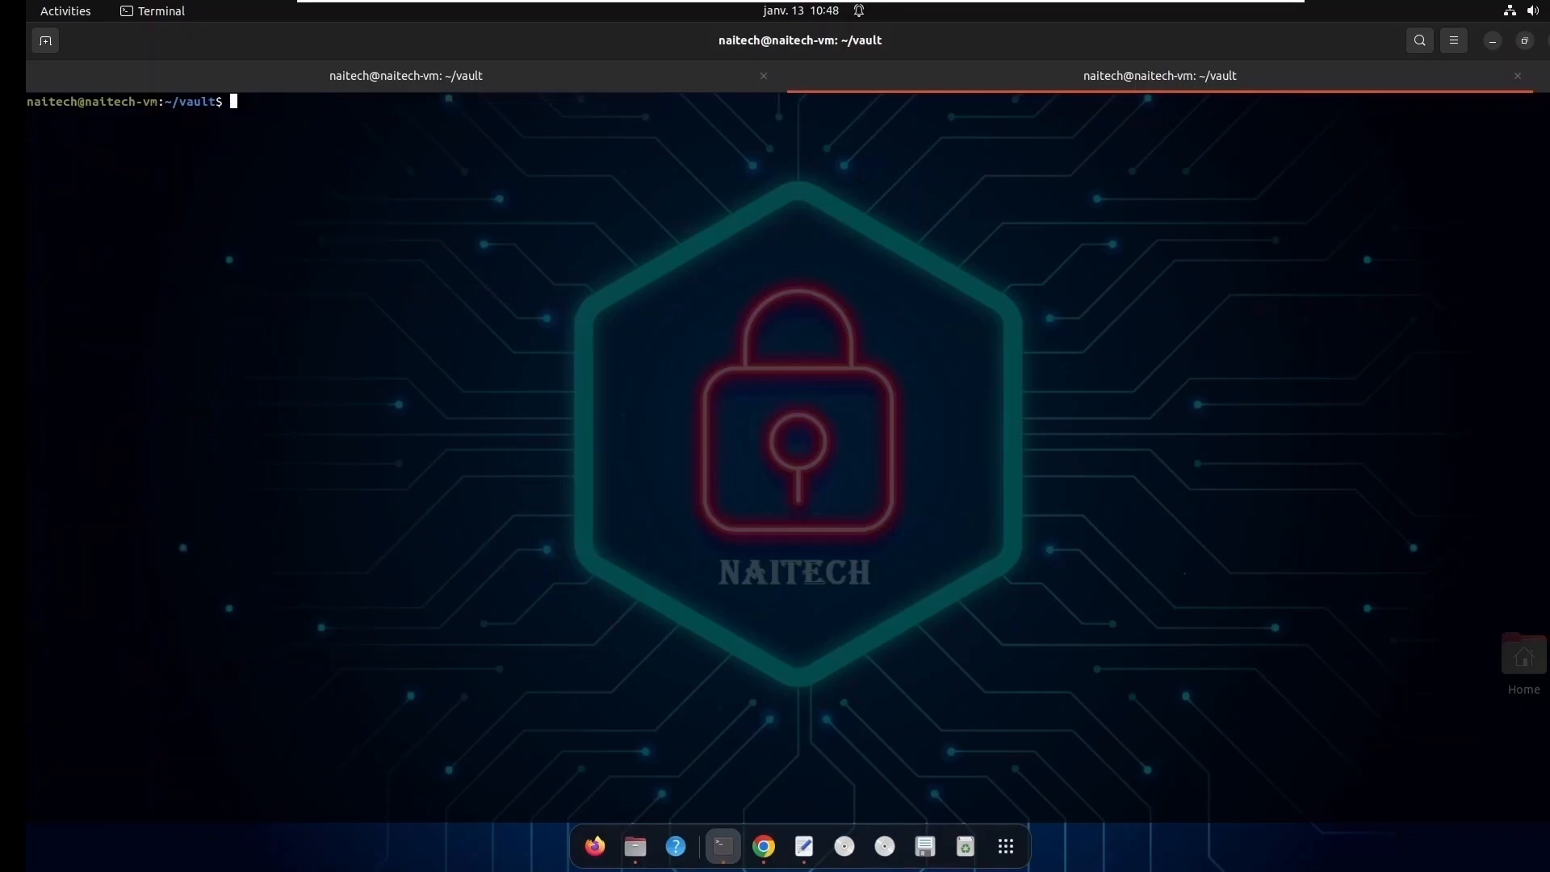
pyautogui.write('vault kv metadata get -mount=naitech-secrec')
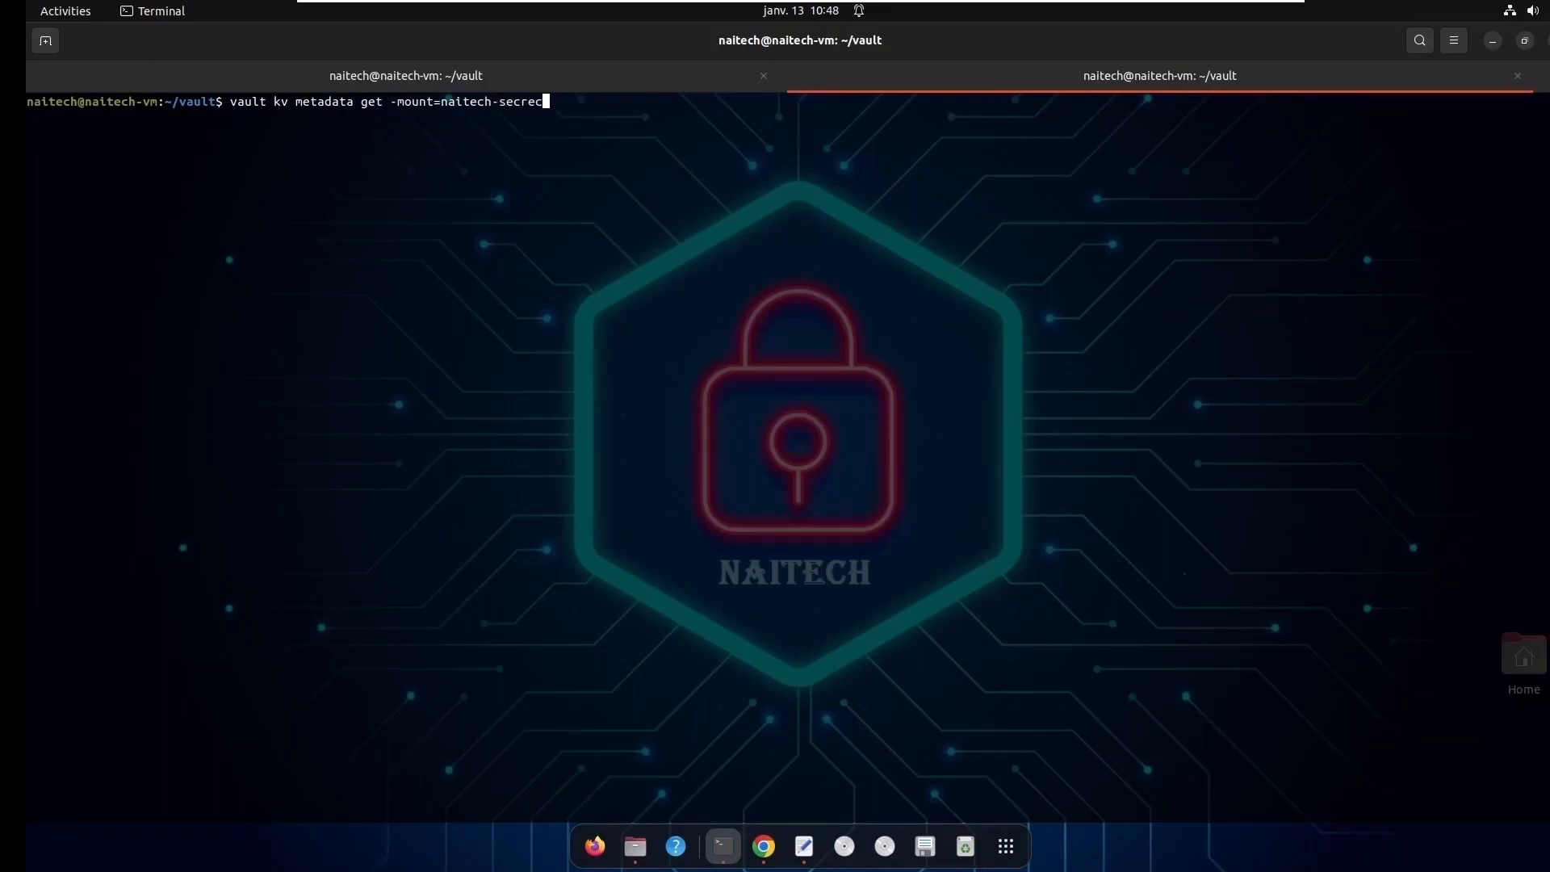
pyautogui.write(' card-service')
pyautogui.press('Return')
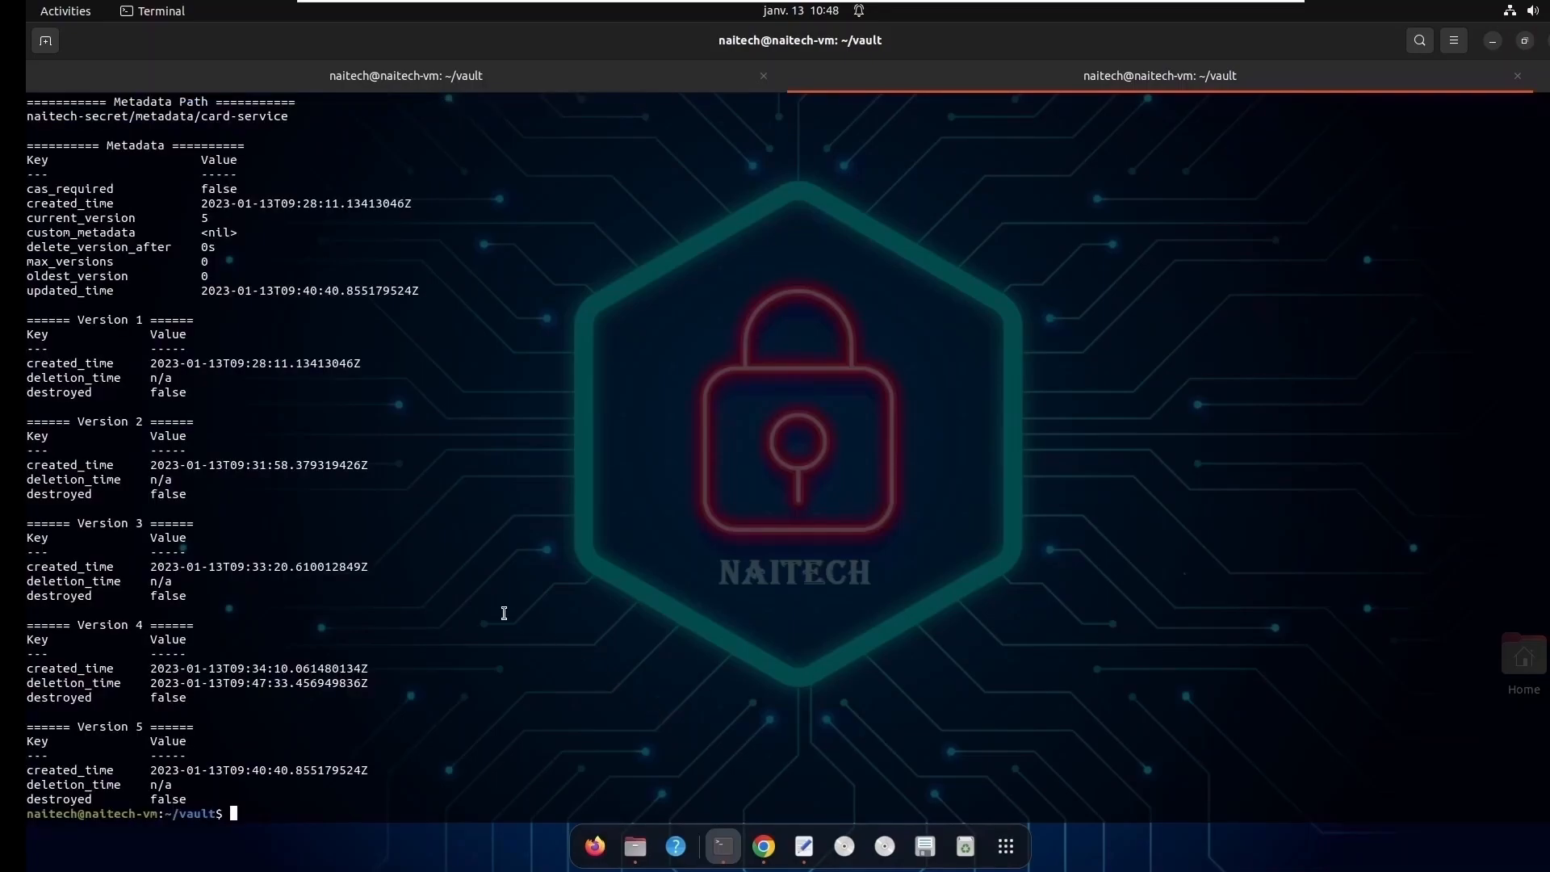
# - Examine the metadata path, the per-version entries and the max_versions setting in the card-service metadata output
pyautogui.scroll(1, 492, 602)
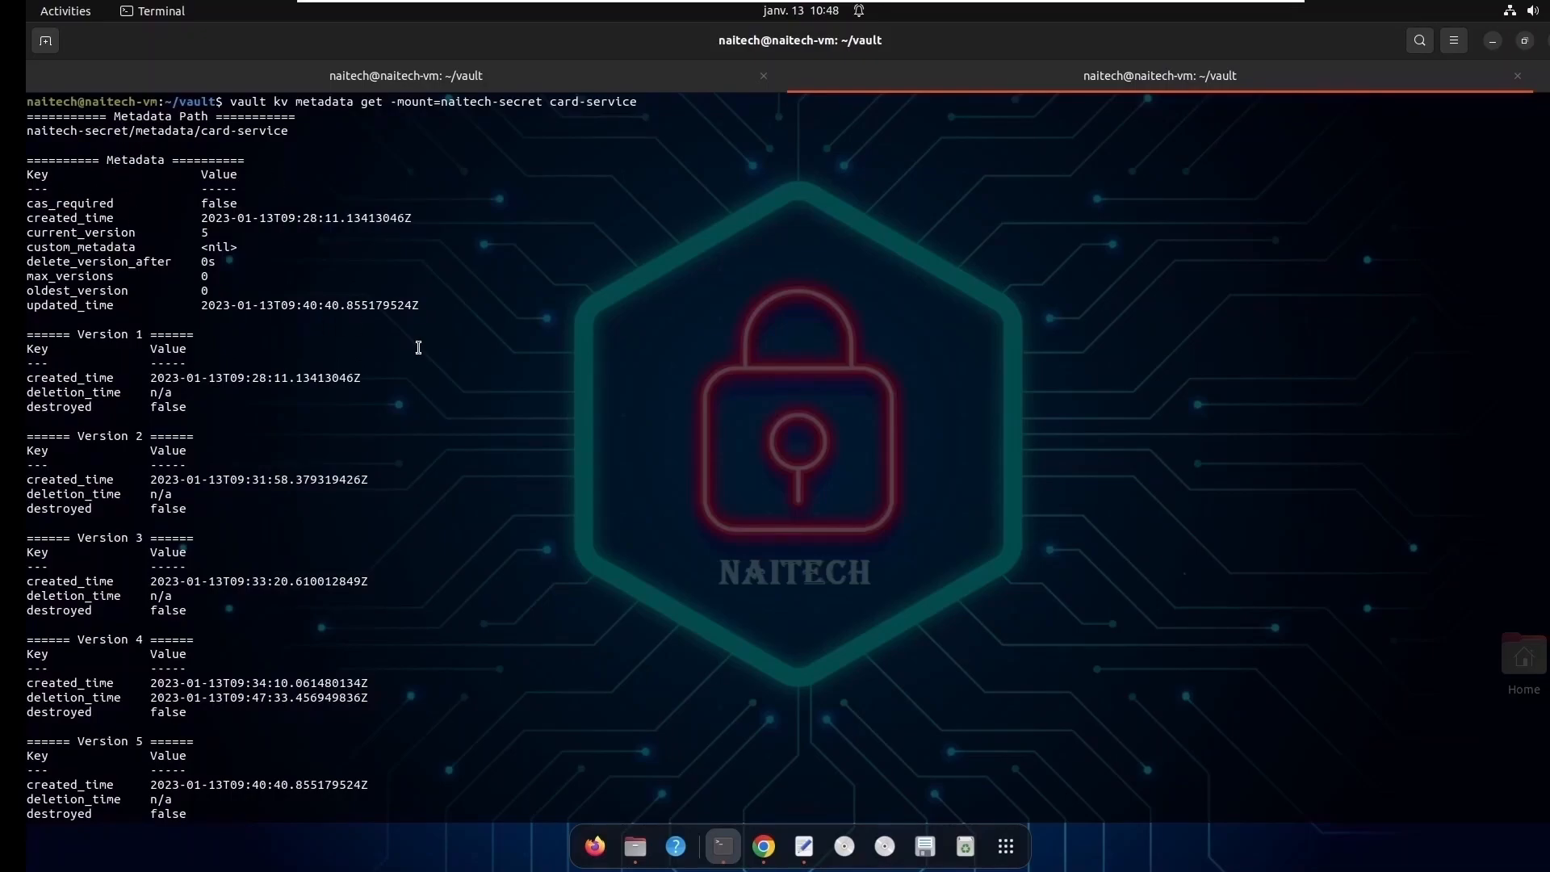
pyautogui.scroll(-1, 417, 345)
pyautogui.moveTo(29, 321); pyautogui.dragTo(244, 793)
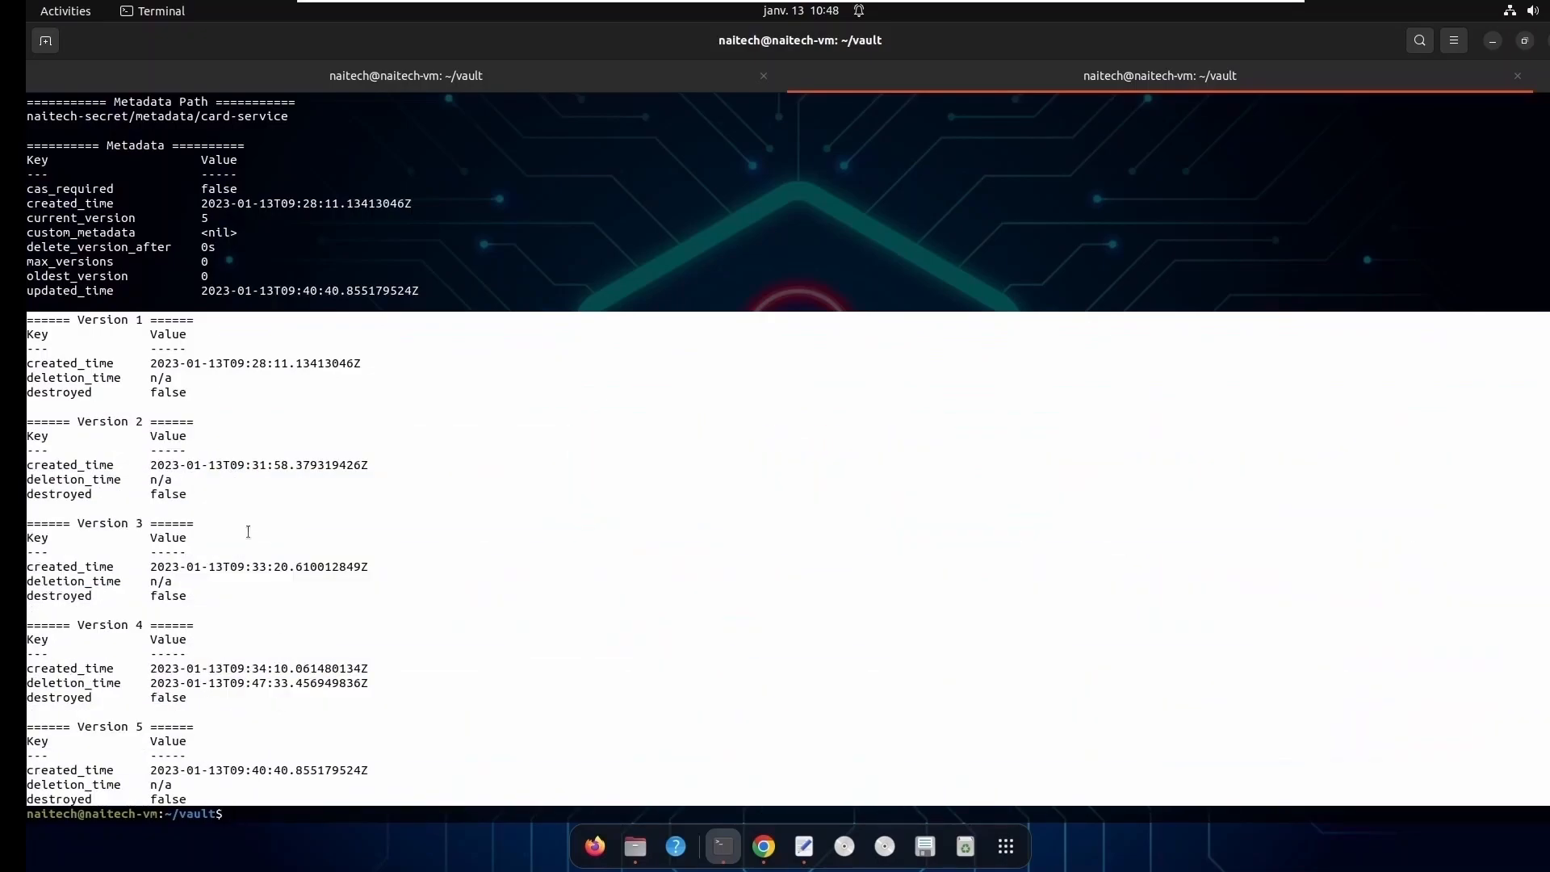
pyautogui.doubleClick(239, 118)
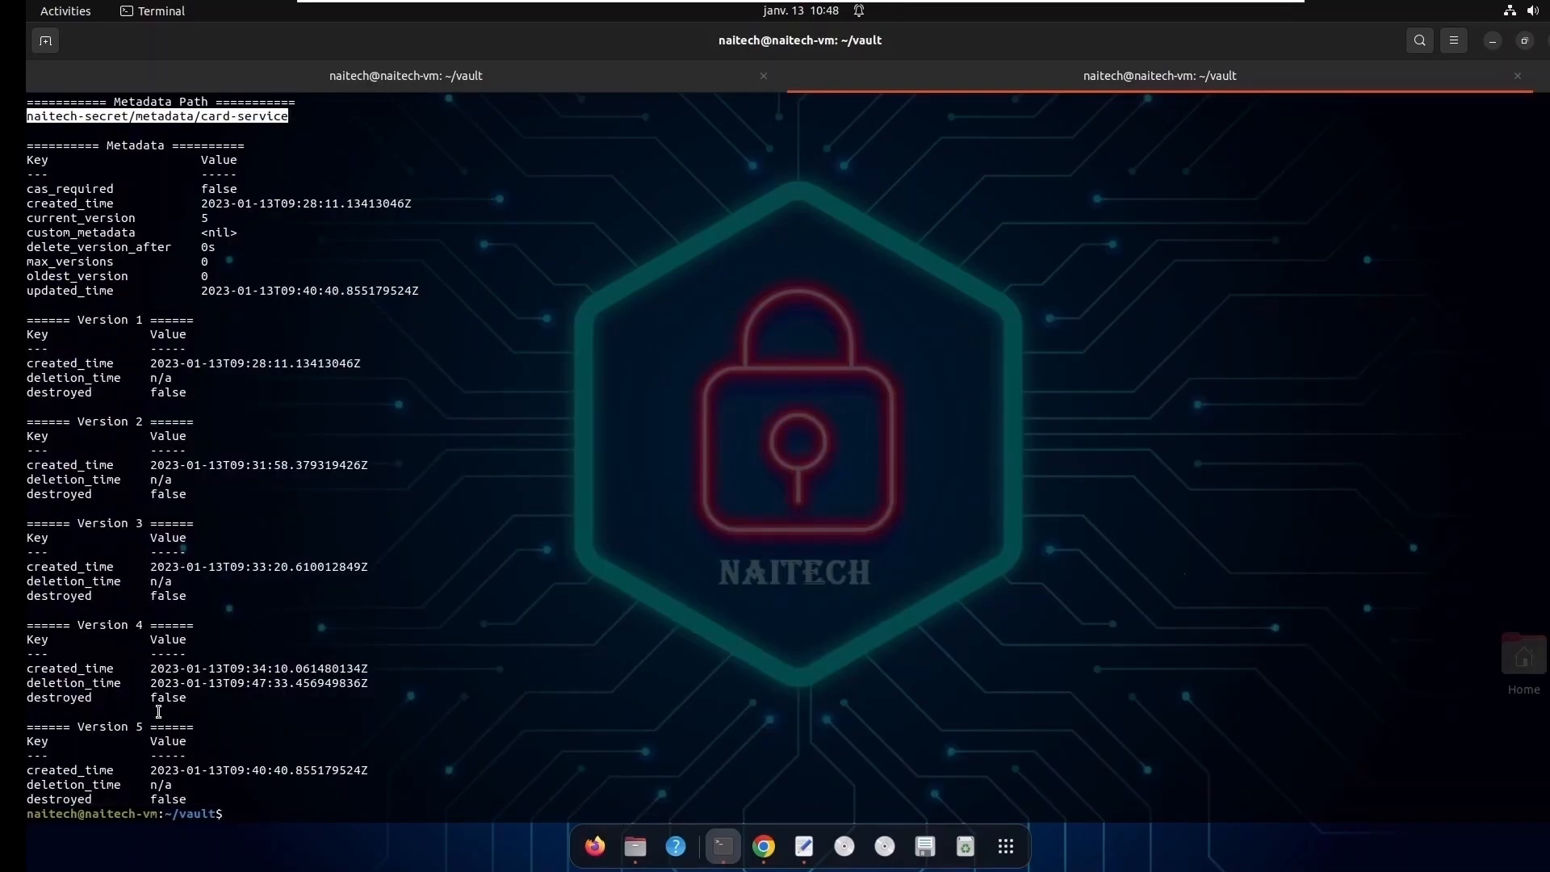
pyautogui.scroll(1, 586, 554)
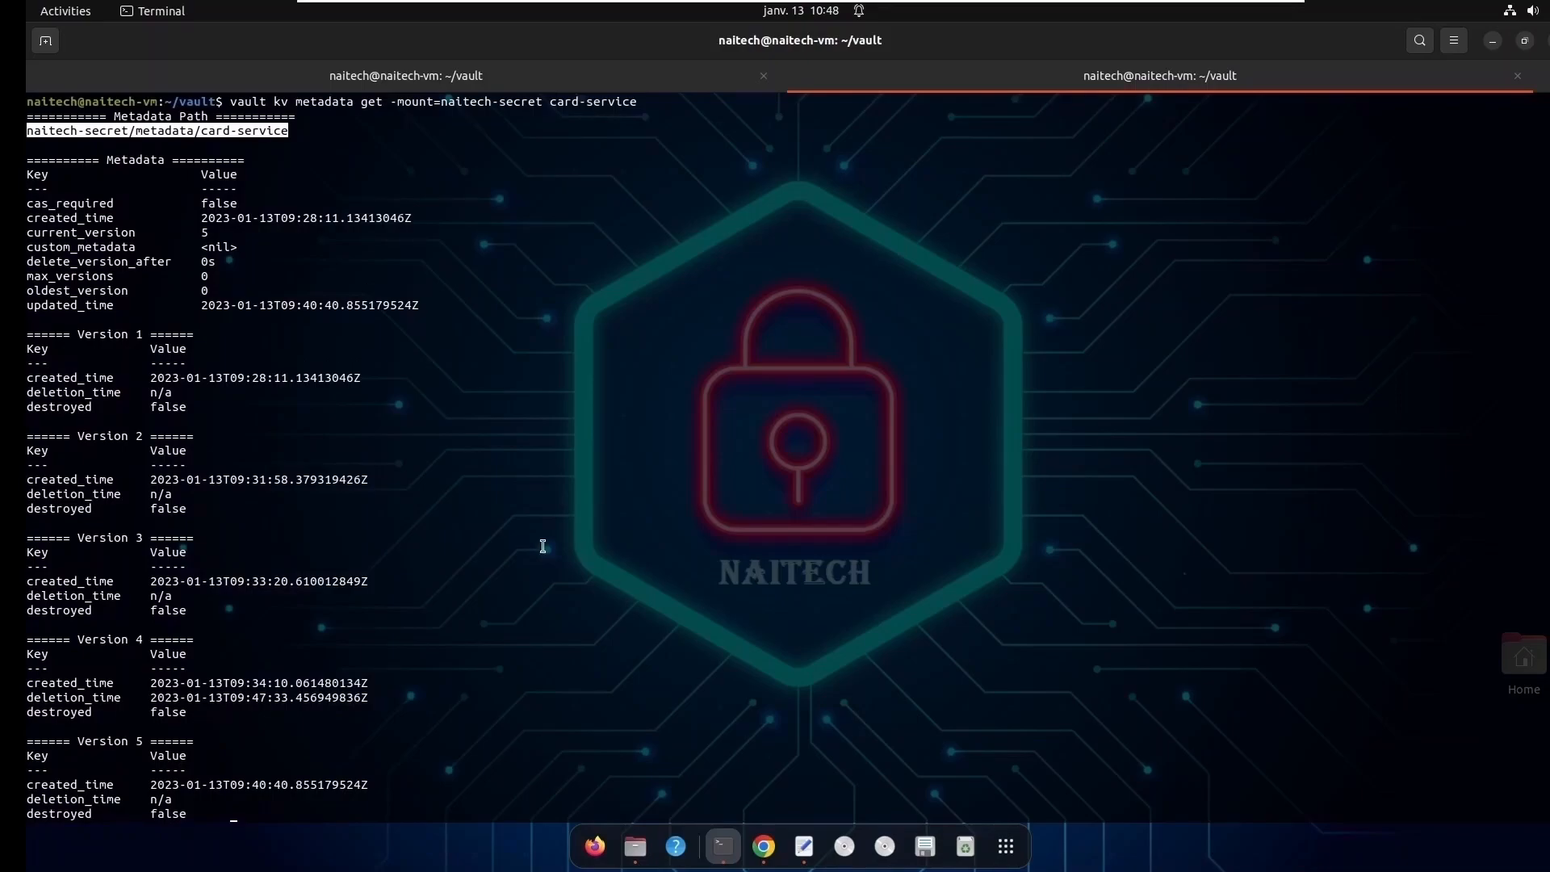
pyautogui.doubleClick(71, 276)
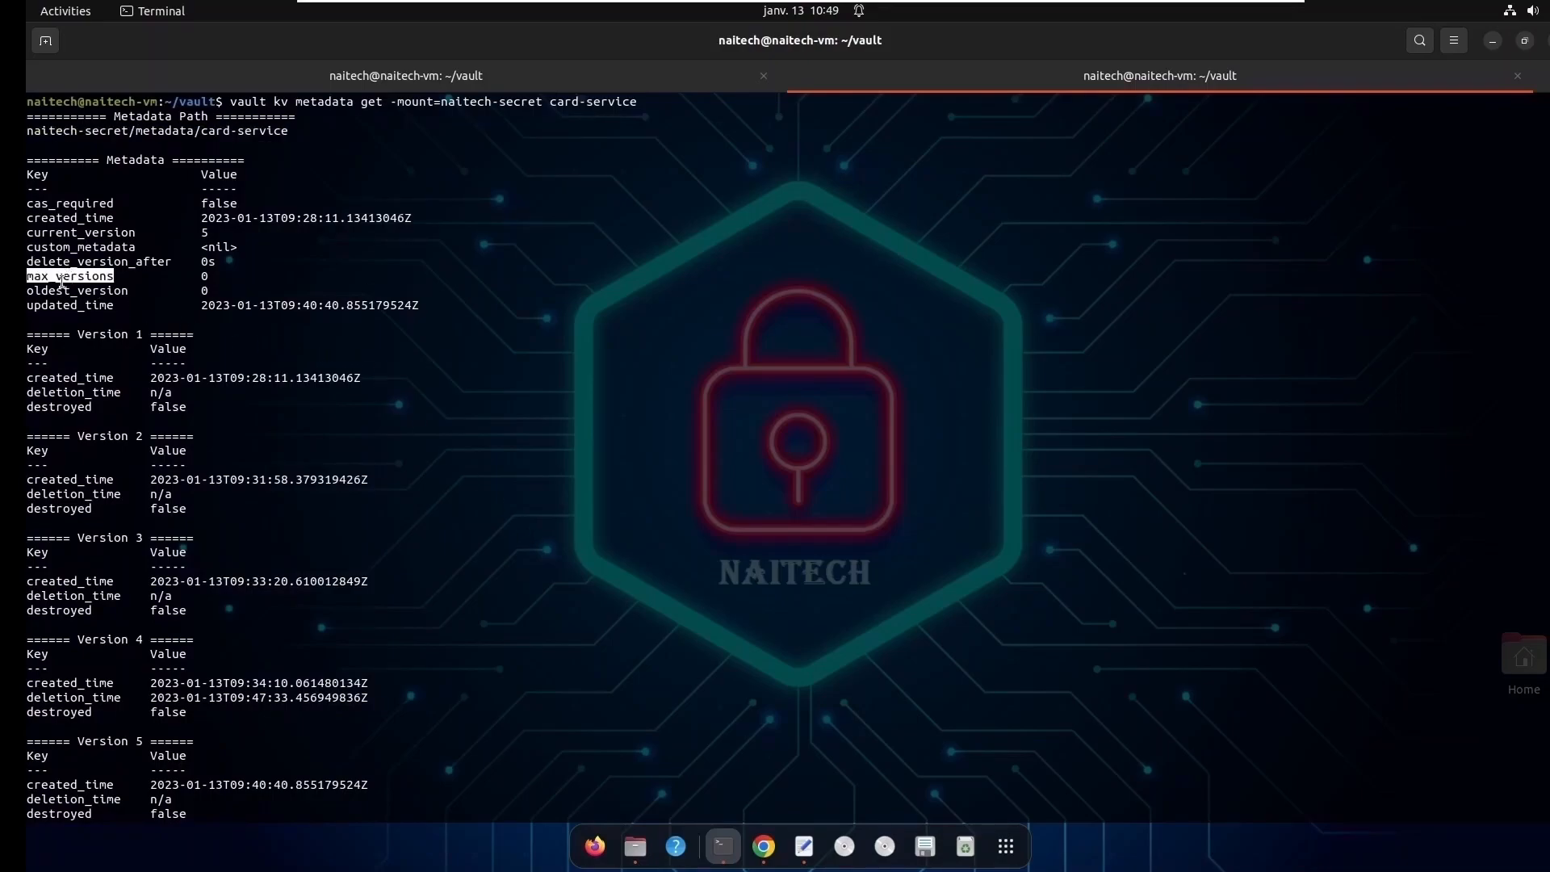
pyautogui.click(206, 277)
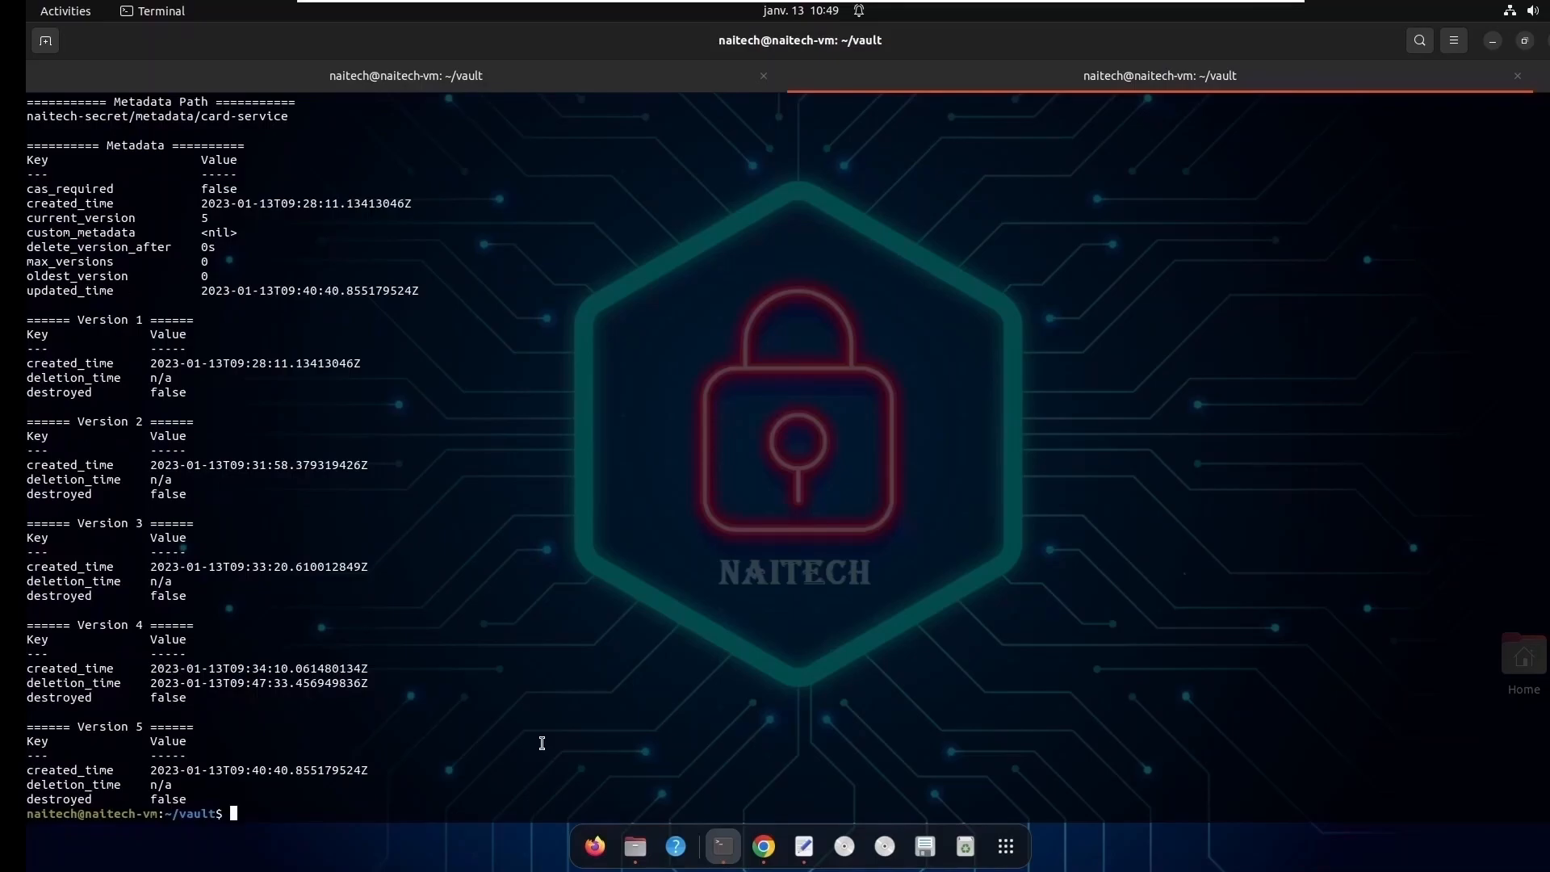
# - Compose the start of a vault kv metadata put command with -mount=naitech-secret
pyautogui.press('Return')
pyautogui.press('Return')
pyautogui.write('vault kv me')
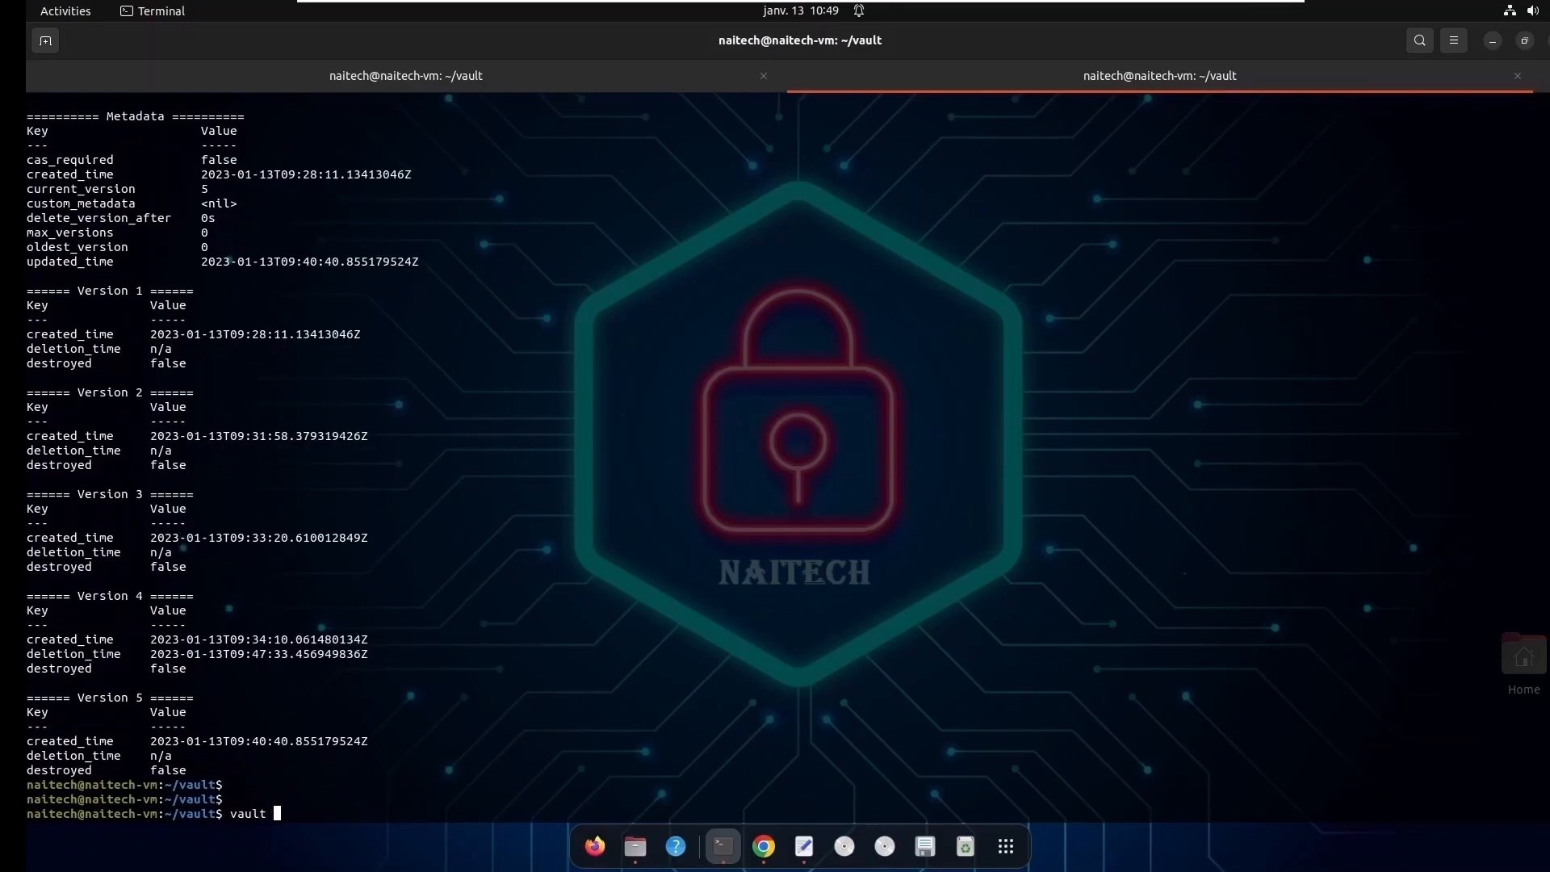
pyautogui.write('tadata')
pyautogui.write(' put ')
pyautogui.write('-mount')
pyautogui.write(')nai')
pyautogui.press('BackSpace')
pyautogui.press('BackSpace')
pyautogui.press('BackSpace')
pyautogui.press('BackSpace')
pyautogui.write('=NAITECH')
pyautogui.press('BackSpace')
pyautogui.press('BackSpace')
pyautogui.press('BackSpace')
pyautogui.press('BackSpace')
pyautogui.press('BackSpace')
pyautogui.press('BackSpace')
pyautogui.press('BackSpace')
pyautogui.write('naitech-')
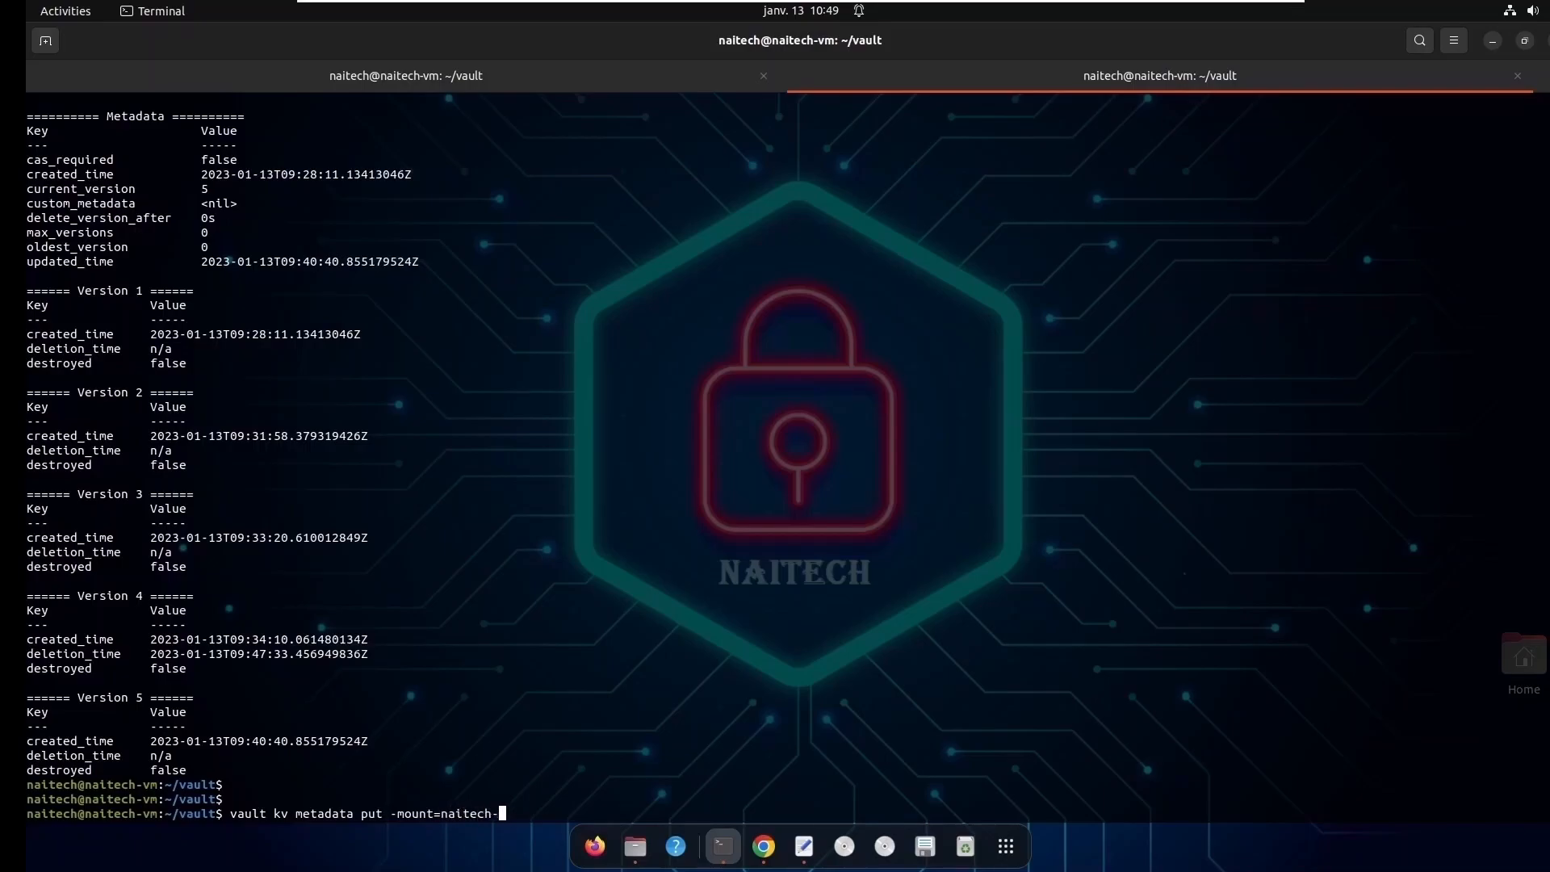
pyautogui.write('service')
pyautogui.press('BackSpace')
pyautogui.press('BackSpace')
pyautogui.press('BackSpace')
pyautogui.press('BackSpace')
pyautogui.write('cret -max-versions 3 card-service')
# - Complete the metadata put command with -max-versions 3 card-service and run it
pyautogui.press('Return')
pyautogui.press('Return')
pyautogui.press('Return')
pyautogui.press('Return')
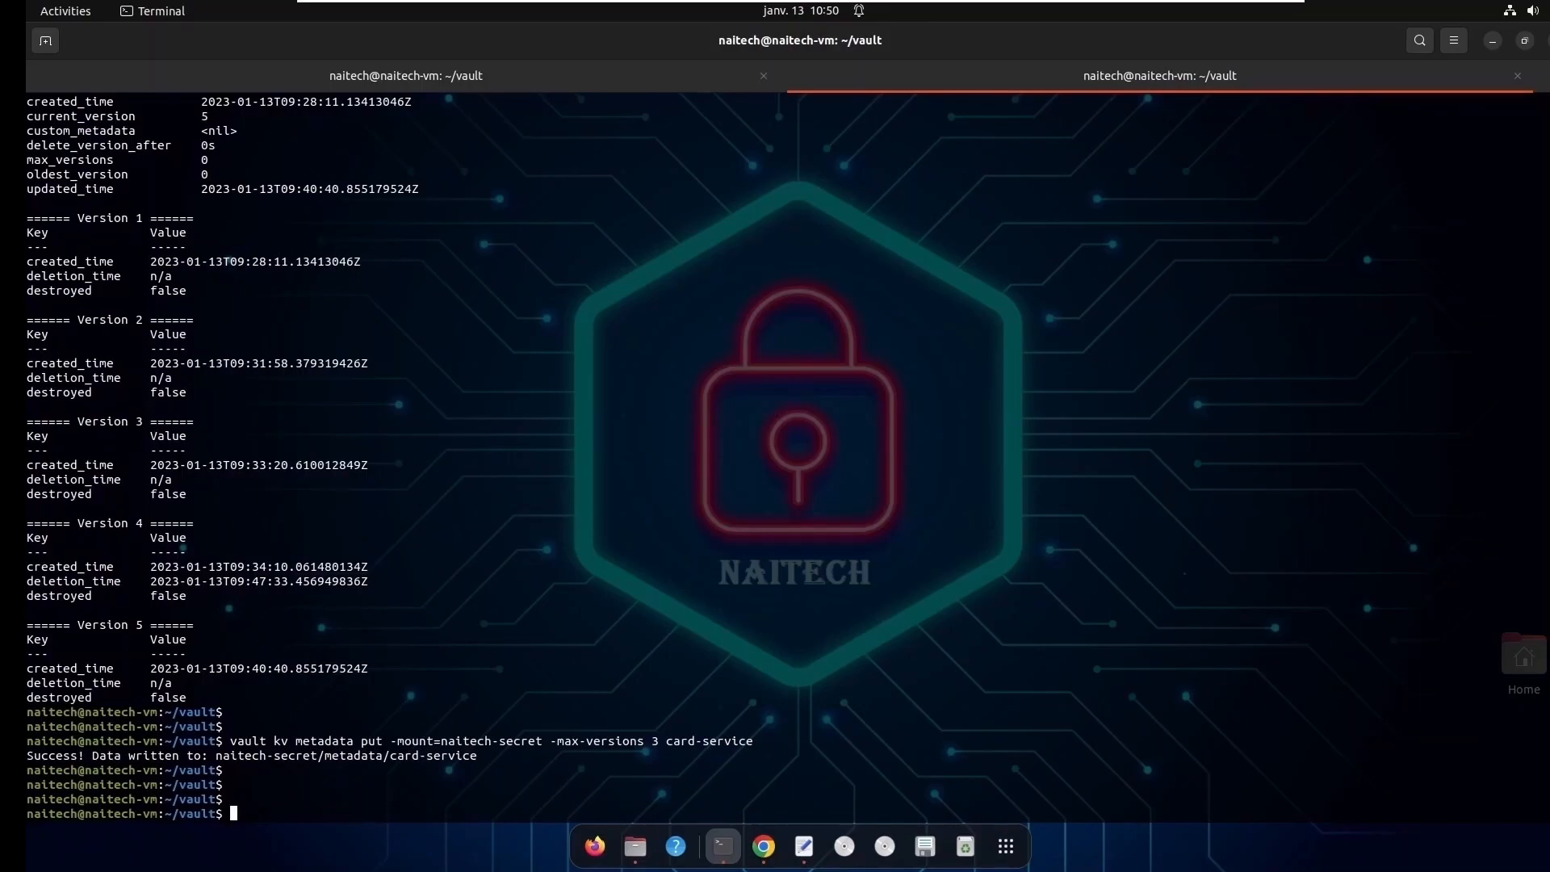
# - Rerun vault kv metadata get for card-service and check max_versions, current_version and the listed version entries
pyautogui.press('Up')
pyautogui.press('Up')
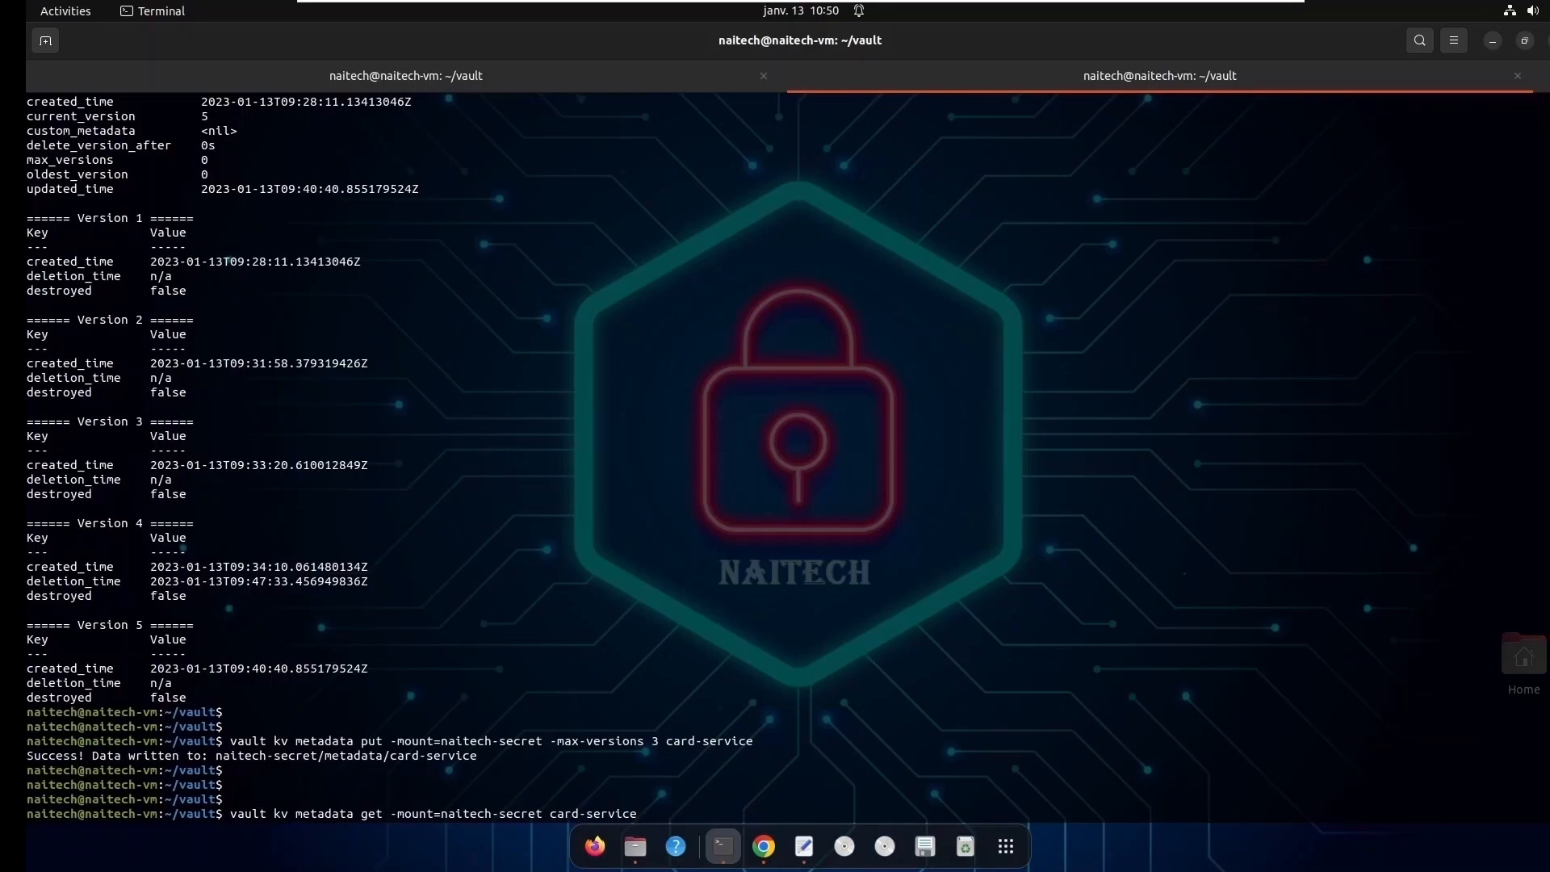
pyautogui.press('Return')
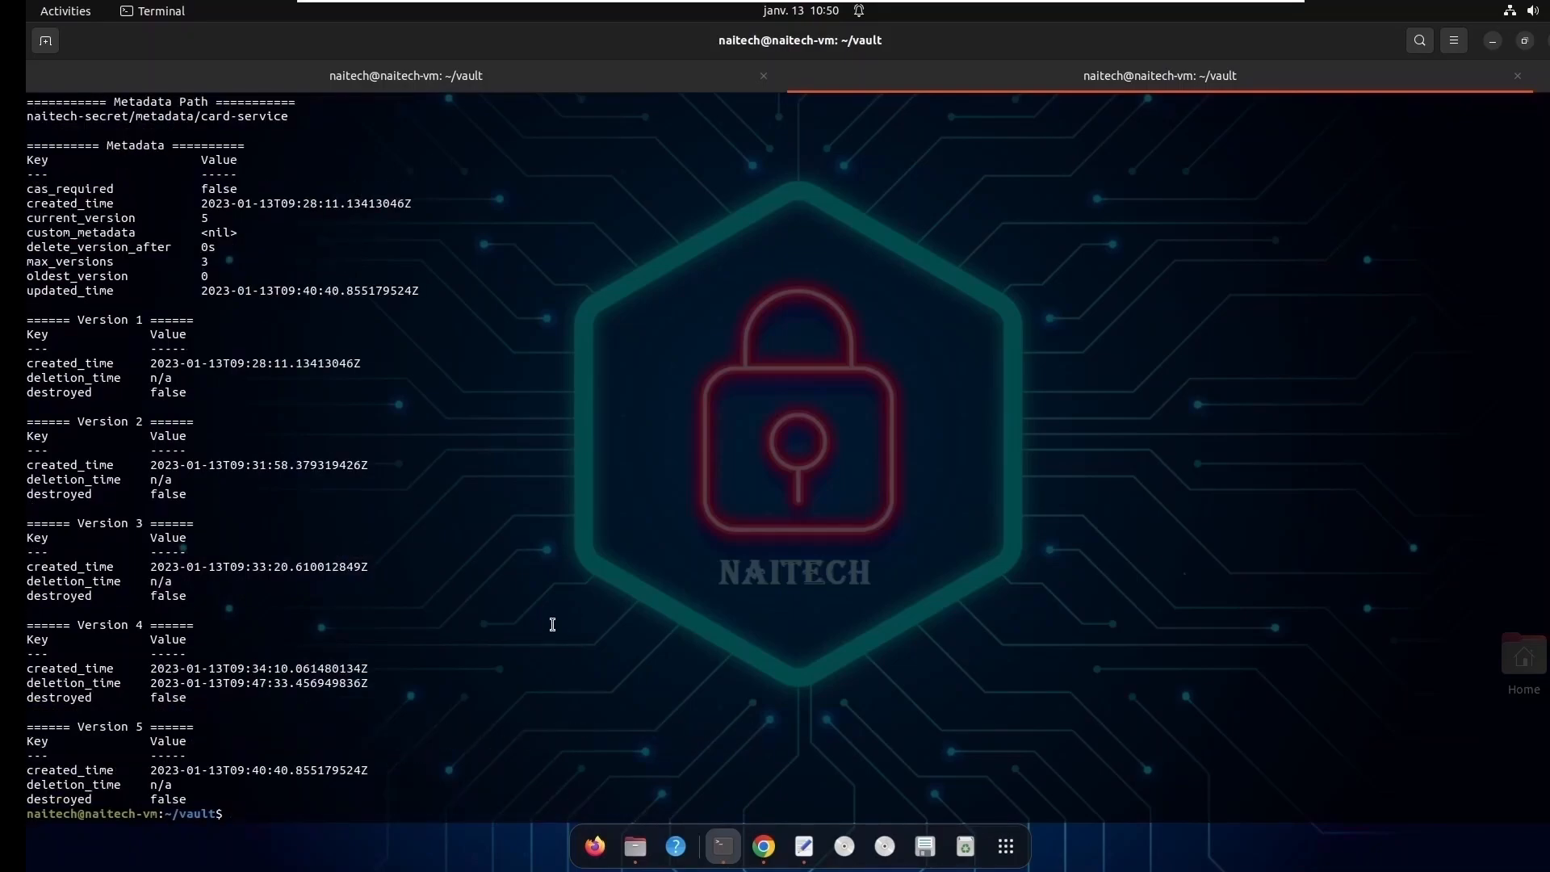
pyautogui.moveTo(33, 261); pyautogui.dragTo(210, 264)
pyautogui.click(51, 264)
pyautogui.moveTo(34, 264); pyautogui.dragTo(177, 264)
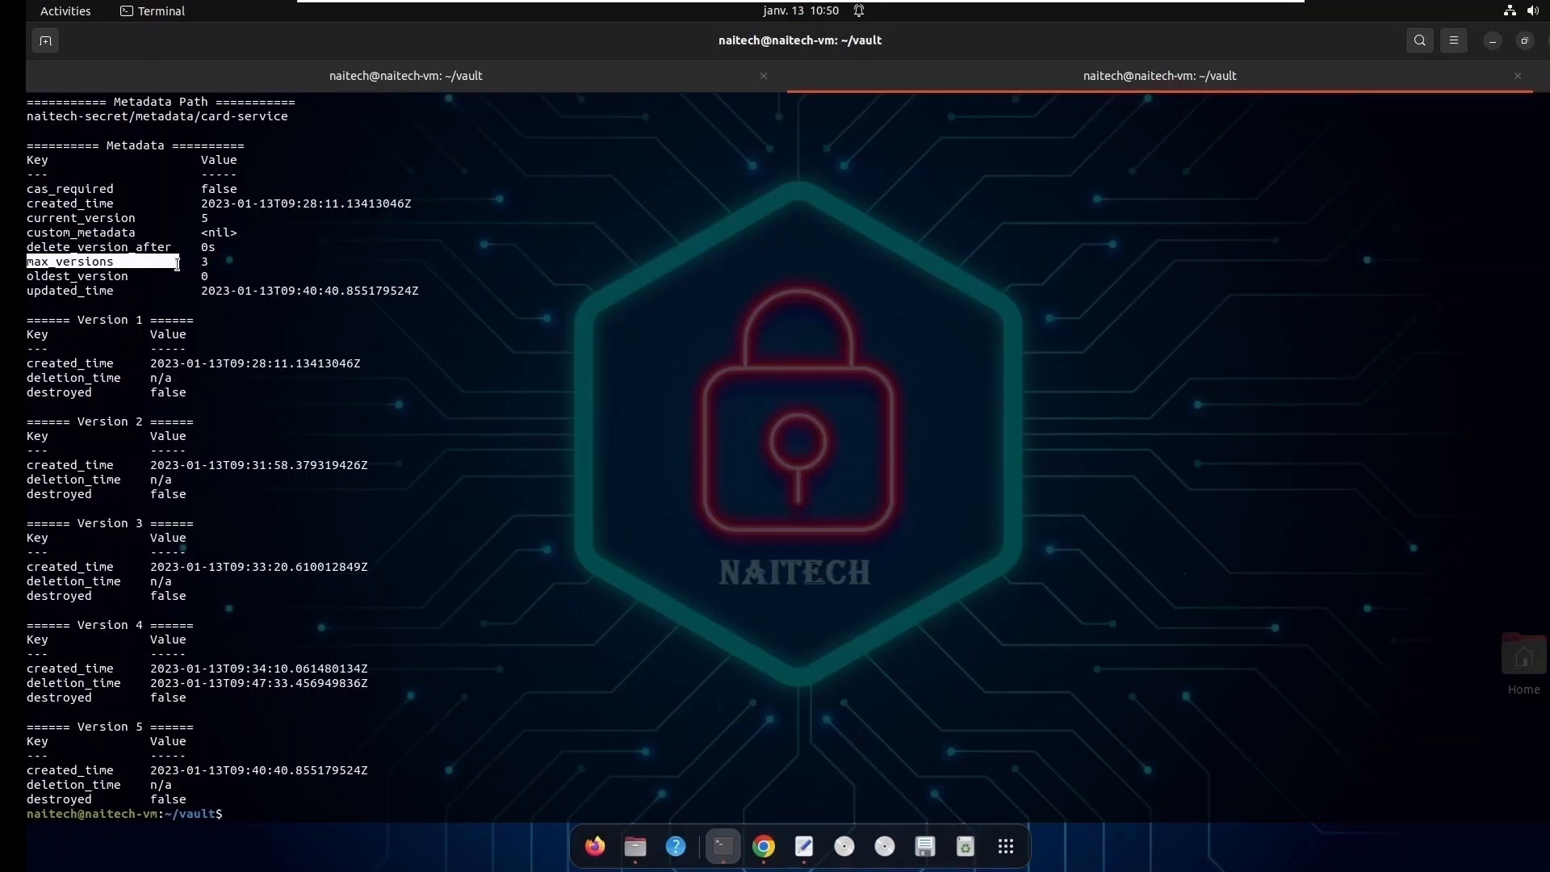
pyautogui.doubleClick(204, 261)
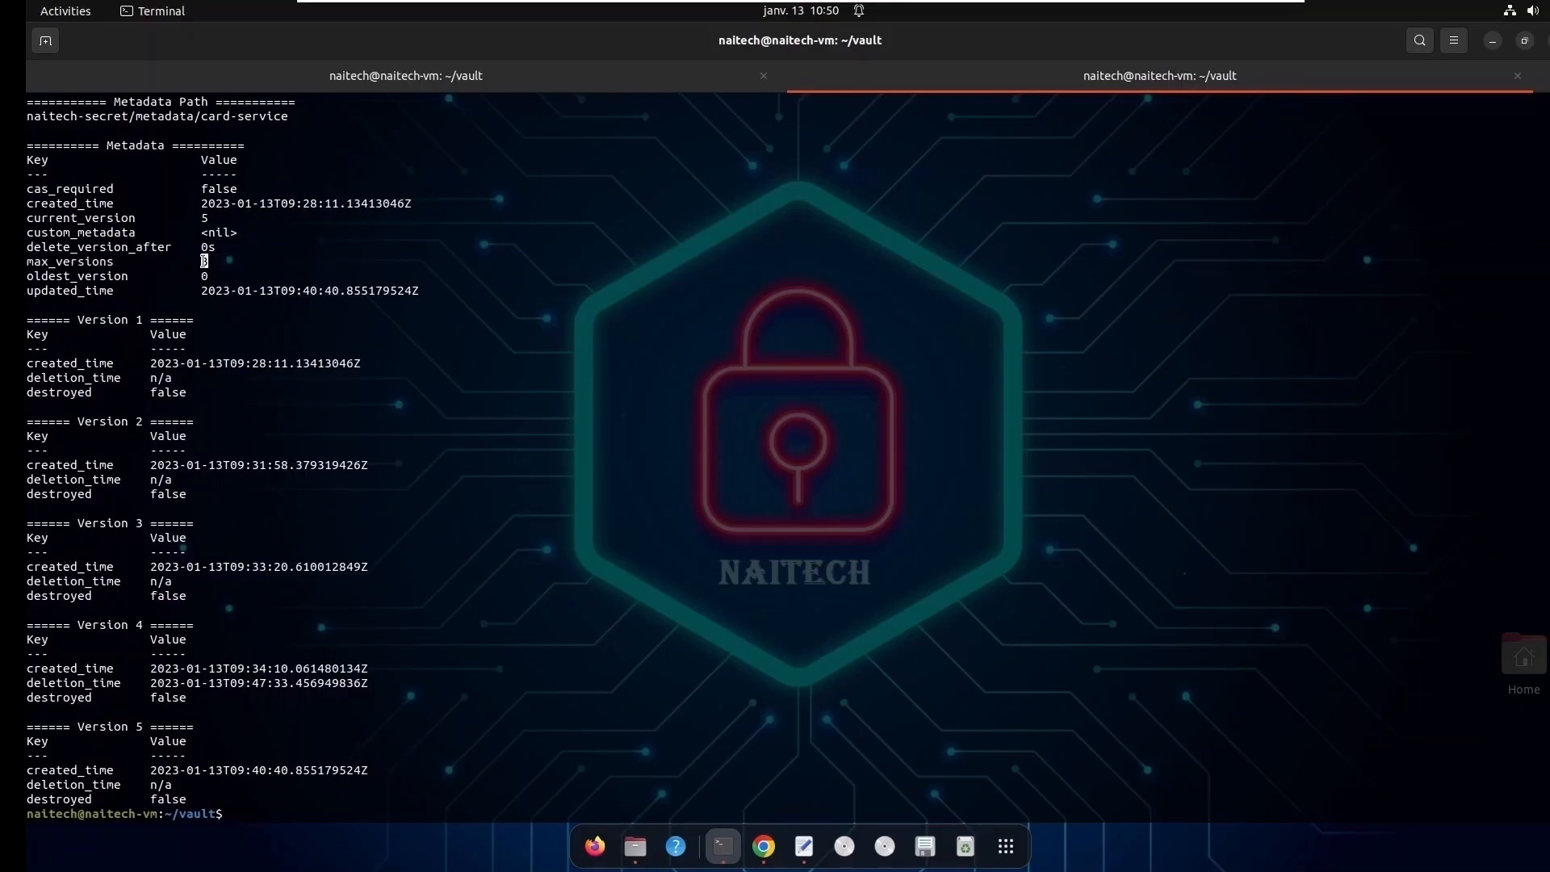
pyautogui.doubleClick(65, 216)
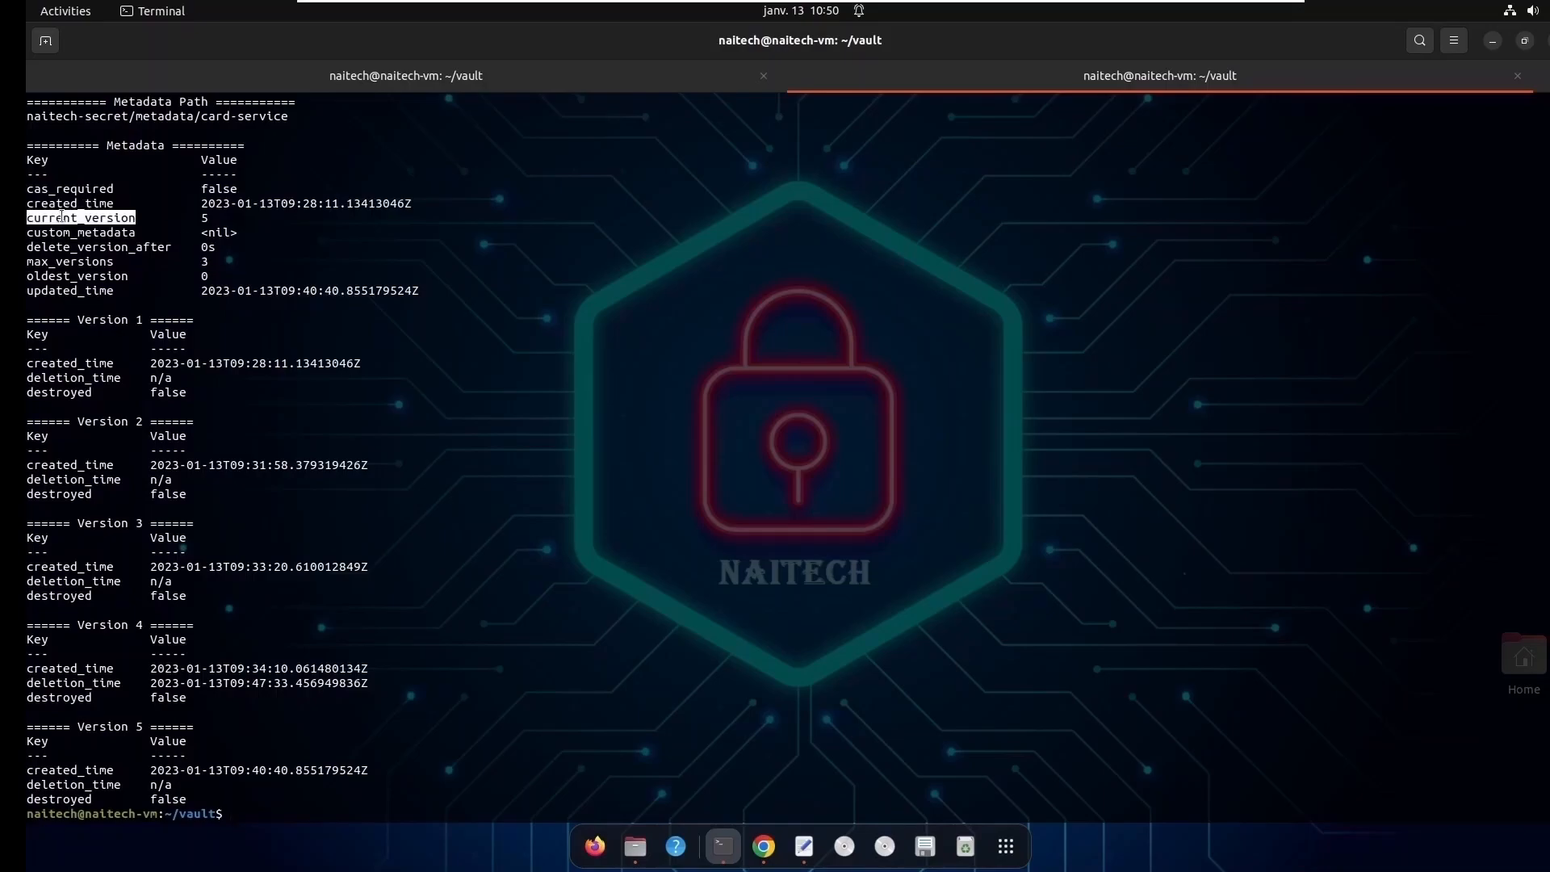
pyautogui.click(205, 217)
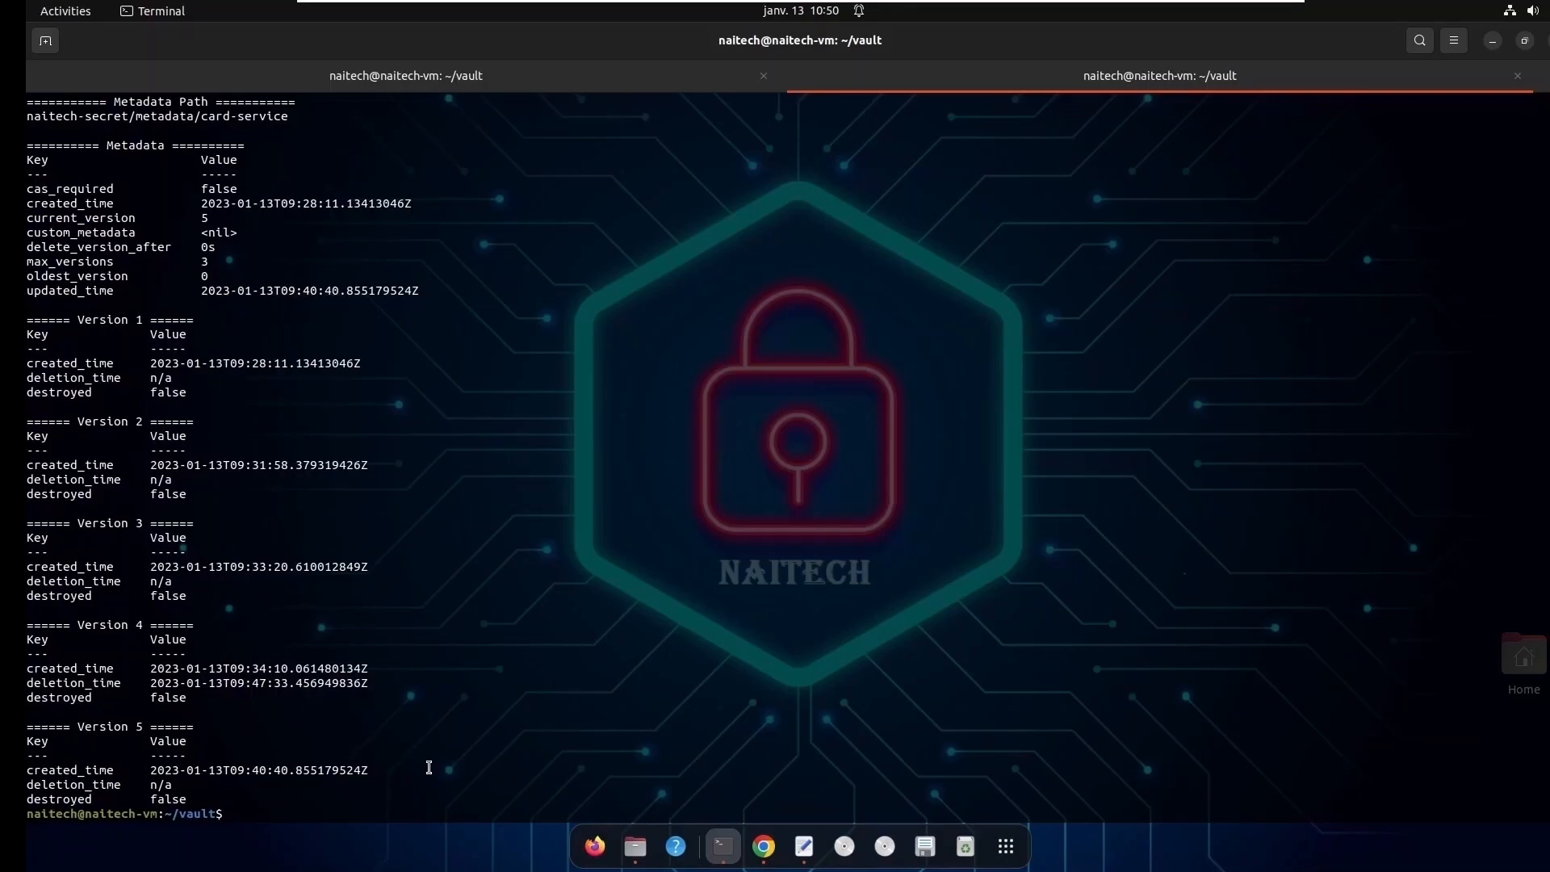
pyautogui.moveTo(27, 323); pyautogui.dragTo(226, 615)
pyautogui.moveTo(270, 780); pyautogui.dragTo(164, 547)
pyautogui.click(154, 718)
# - Recall the vault kv patch command for card-service, set -cas=5 and a new password value, and run it
pyautogui.press('Return')
pyautogui.press('Return')
pyautogui.write('vault kv metadata put -mount=naitech-secret -max-versions 3 card-service')
pyautogui.press('Up')
pyautogui.press('Up')
pyautogui.press('Up')
pyautogui.press('Up')
pyautogui.press('Up')
pyautogui.press('Up')
pyautogui.press('Up')
pyautogui.press('Up')
pyautogui.press('Up')
pyautogui.press('Up')
pyautogui.press('Up')
pyautogui.press('Up')
pyautogui.press('Up')
pyautogui.press('Up')
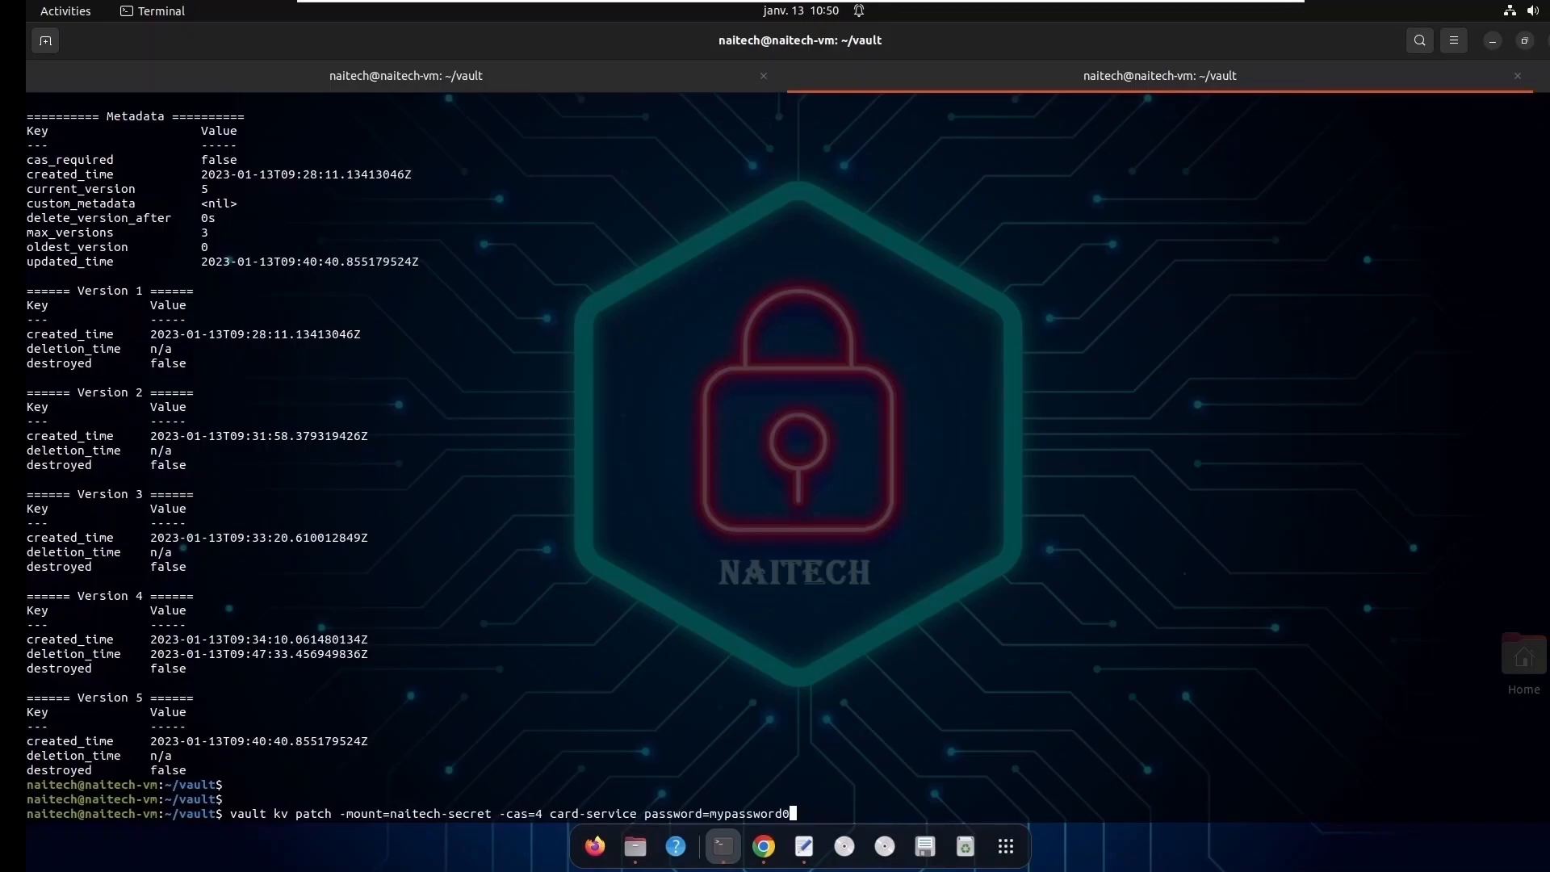
pyautogui.write('2')
pyautogui.press('Left')
pyautogui.press('Left')
pyautogui.press('Left')
pyautogui.press('Left')
pyautogui.press('Left')
pyautogui.press('Left')
pyautogui.press('Left')
pyautogui.press('Left')
pyautogui.press('Left')
pyautogui.press('Left')
pyautogui.press('Left')
pyautogui.press('Left')
pyautogui.press('Left')
pyautogui.press('Left')
pyautogui.press('Left')
pyautogui.press('Left')
pyautogui.press('Left')
pyautogui.press('Left')
pyautogui.press('Left')
pyautogui.press('Left')
pyautogui.press('Right')
pyautogui.press('Right')
pyautogui.press('BackSpace')
pyautogui.write('5')
pyautogui.press('Return')
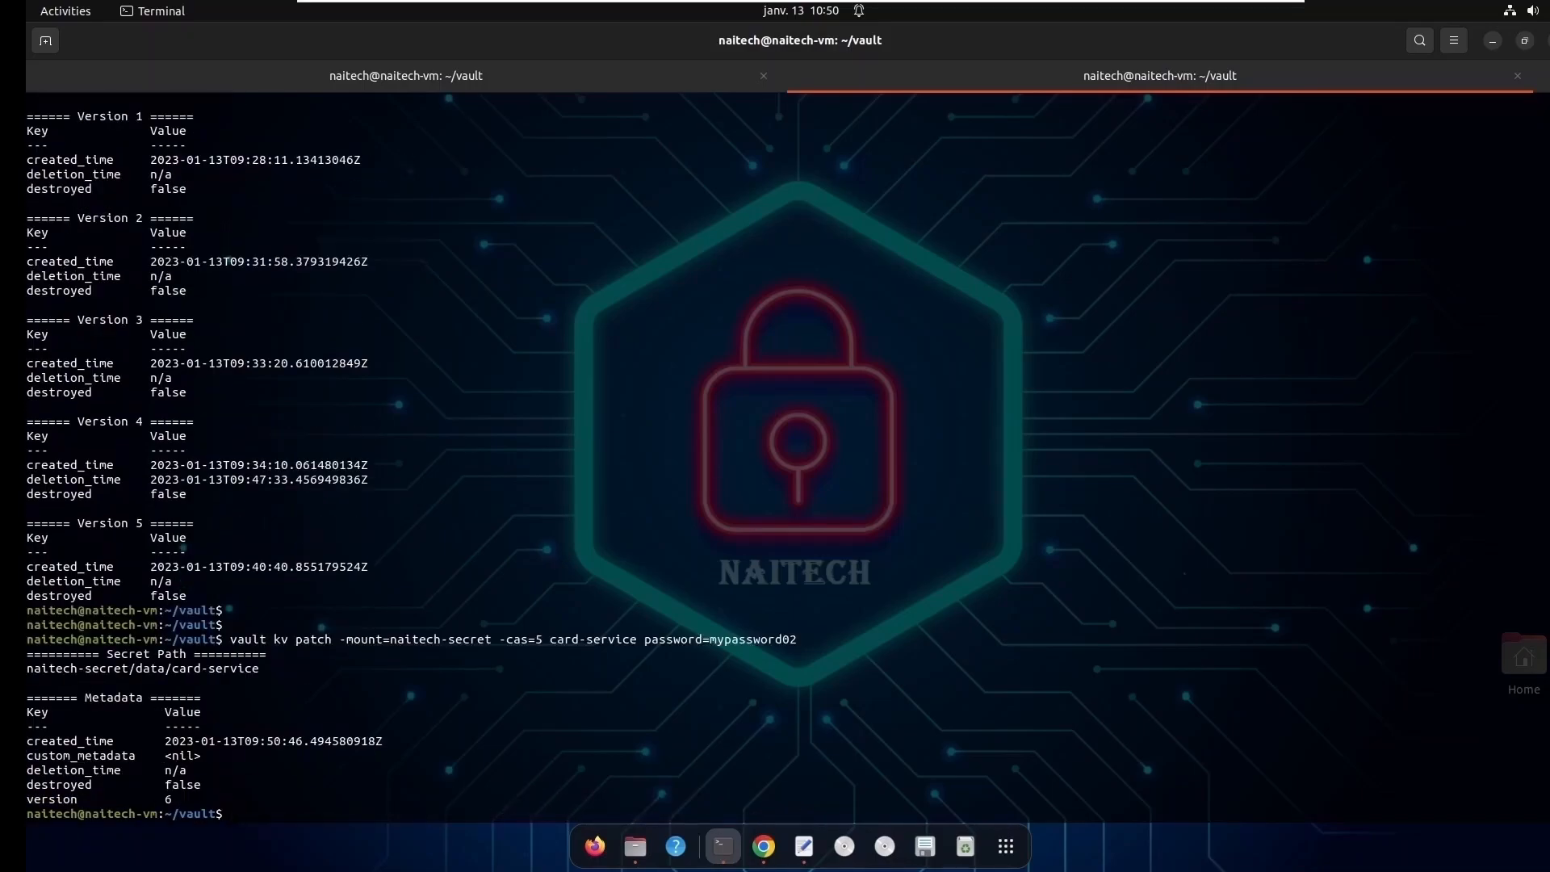
# - Display the card-service metadata again with vault kv metadata get to see which versions are kept after the patch
pyautogui.press('Return')
pyautogui.press('Return')
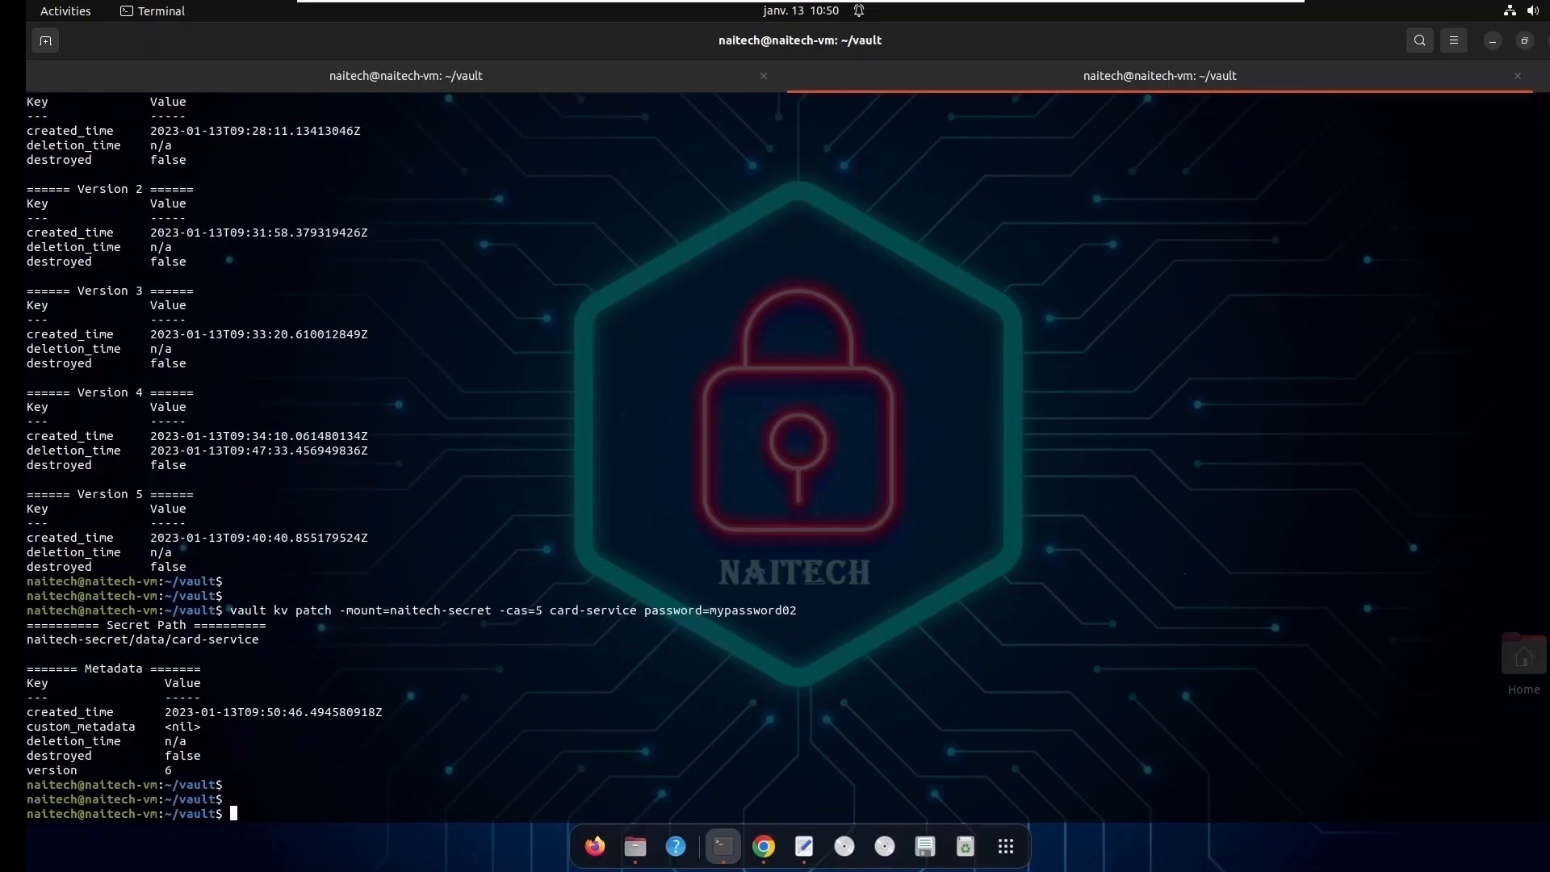
pyautogui.press('Up')
pyautogui.press('Up')
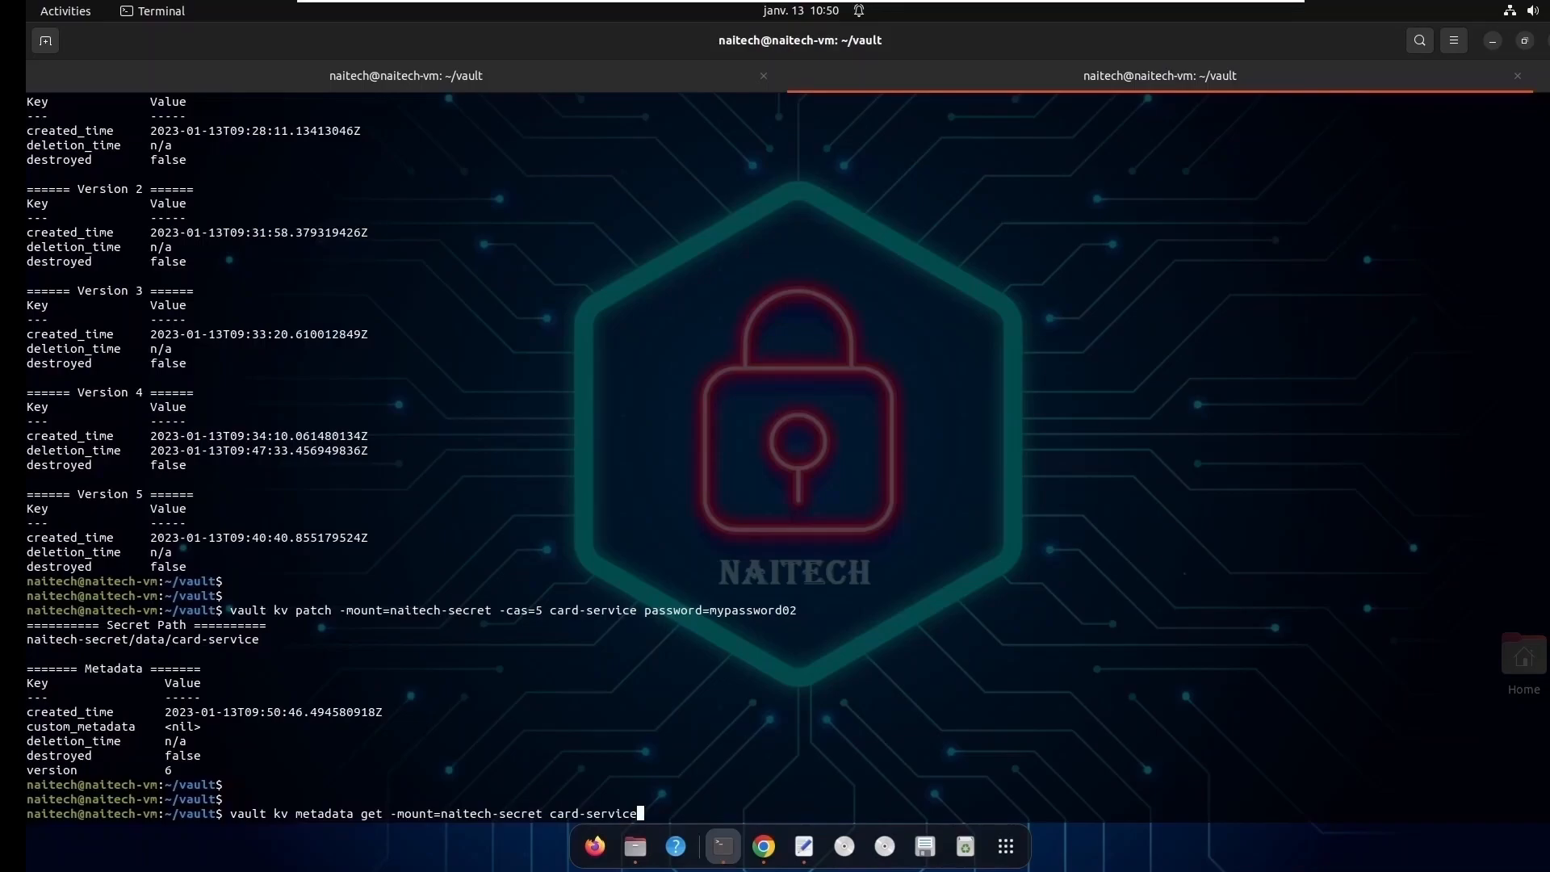
pyautogui.press('Return')
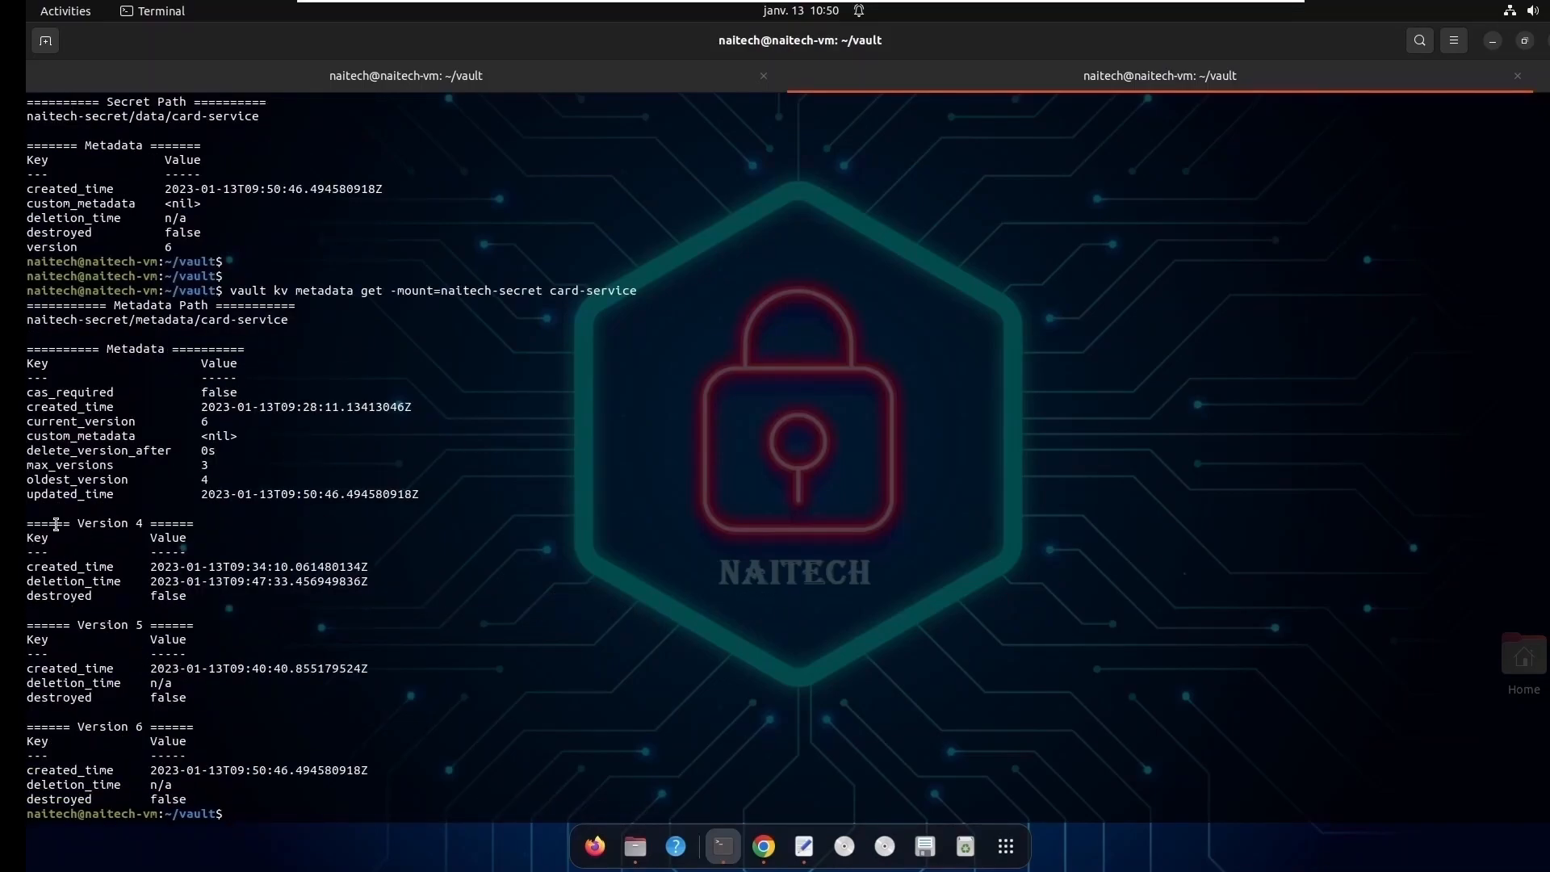
# - Review the card-service entries for versions 4, 5 and 6, and clear the terminal output
pyautogui.moveTo(43, 523); pyautogui.dragTo(252, 785)
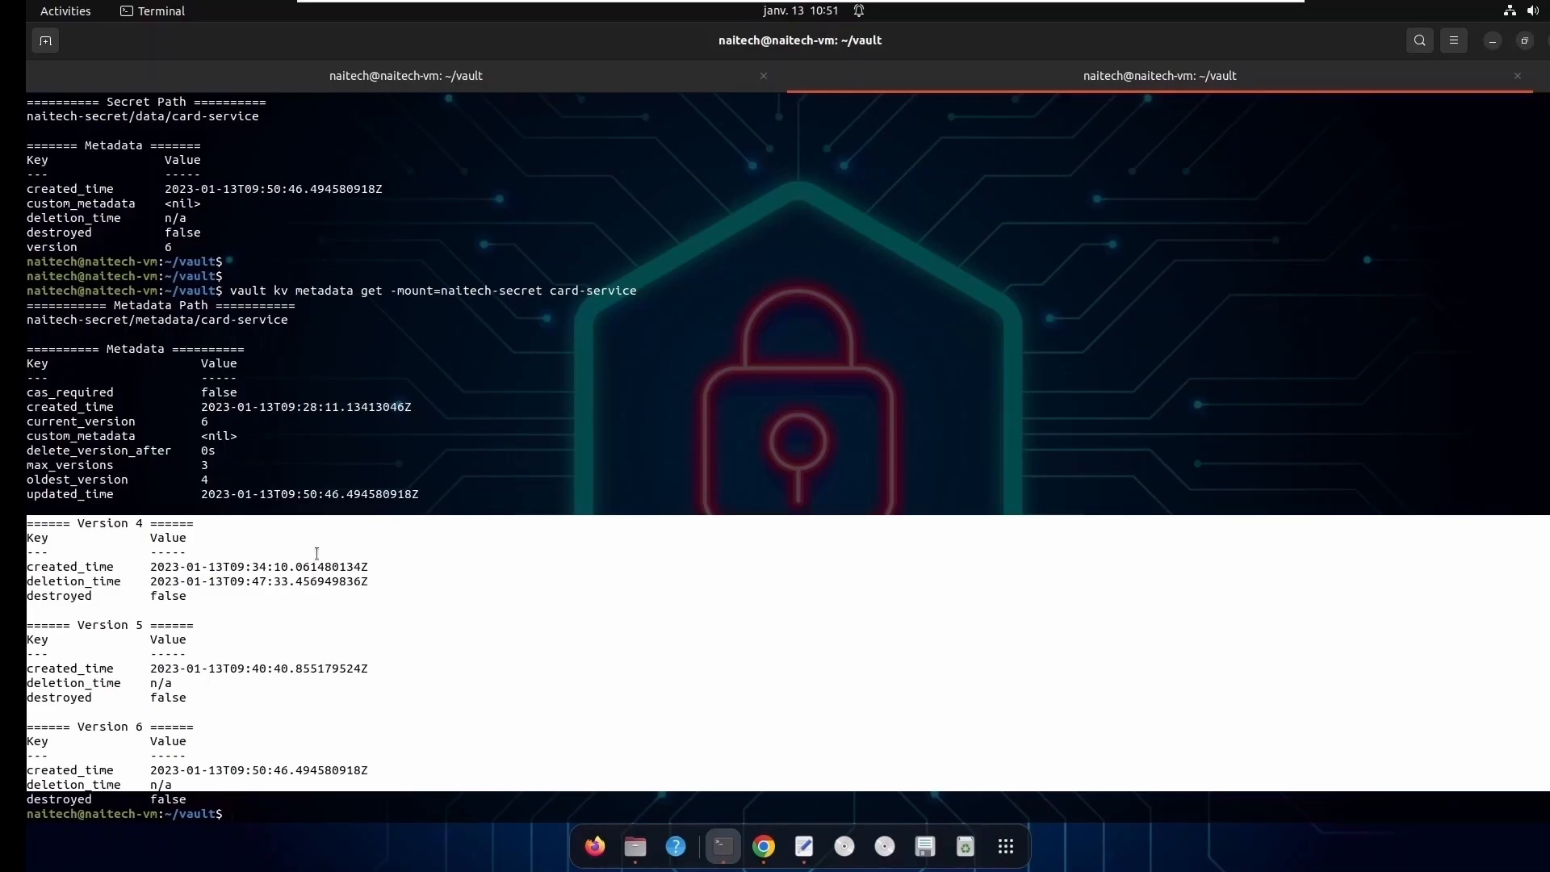
pyautogui.click(309, 687)
pyautogui.press('Return')
pyautogui.press('Return')
pyautogui.press('Return')
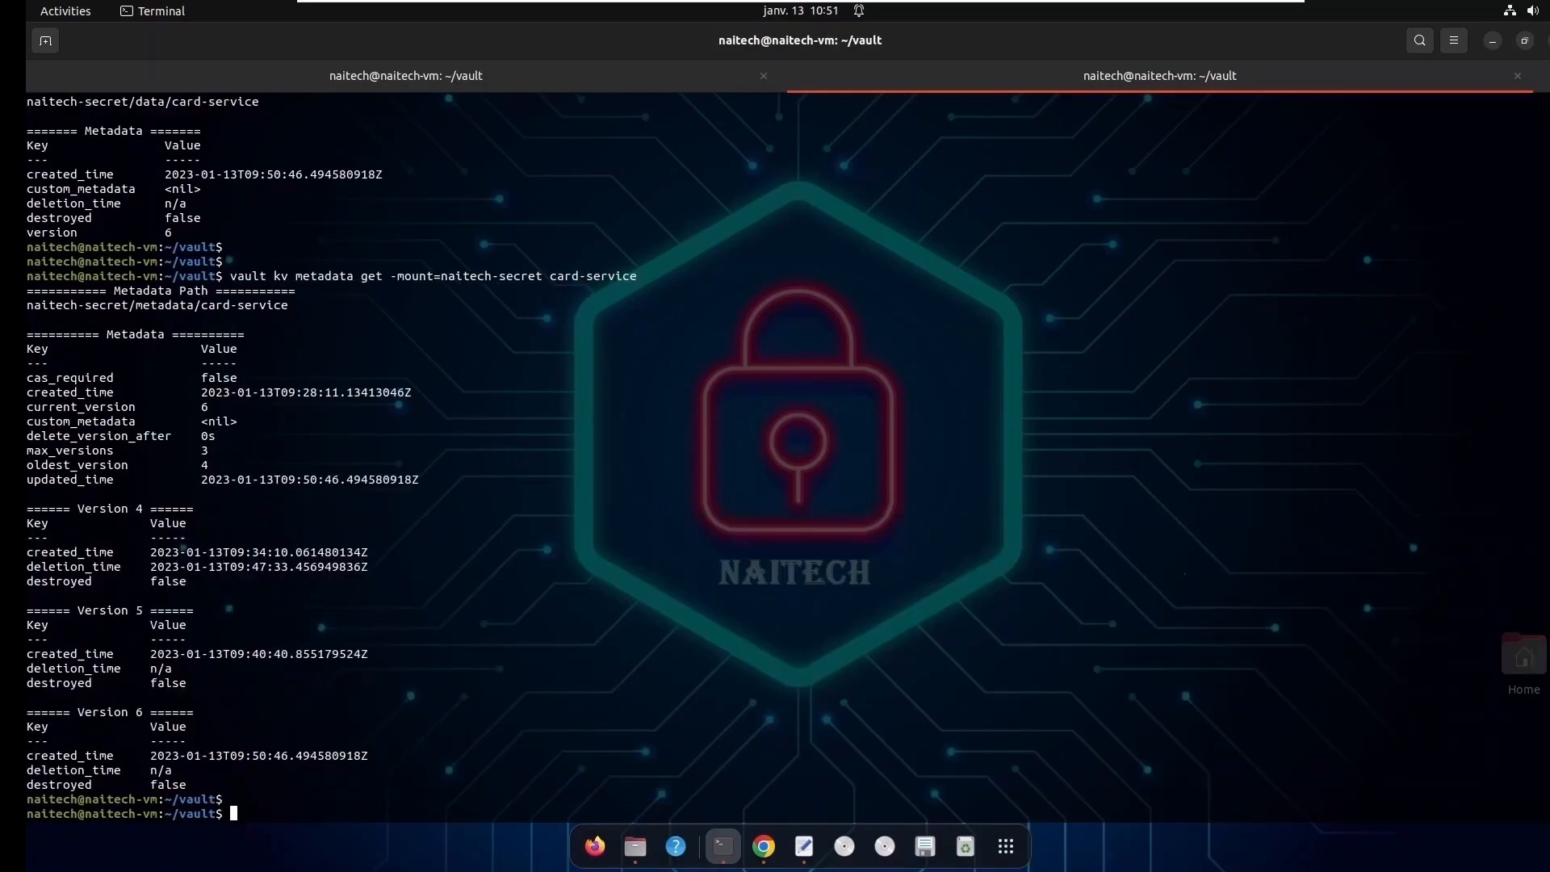
pyautogui.write('clear')
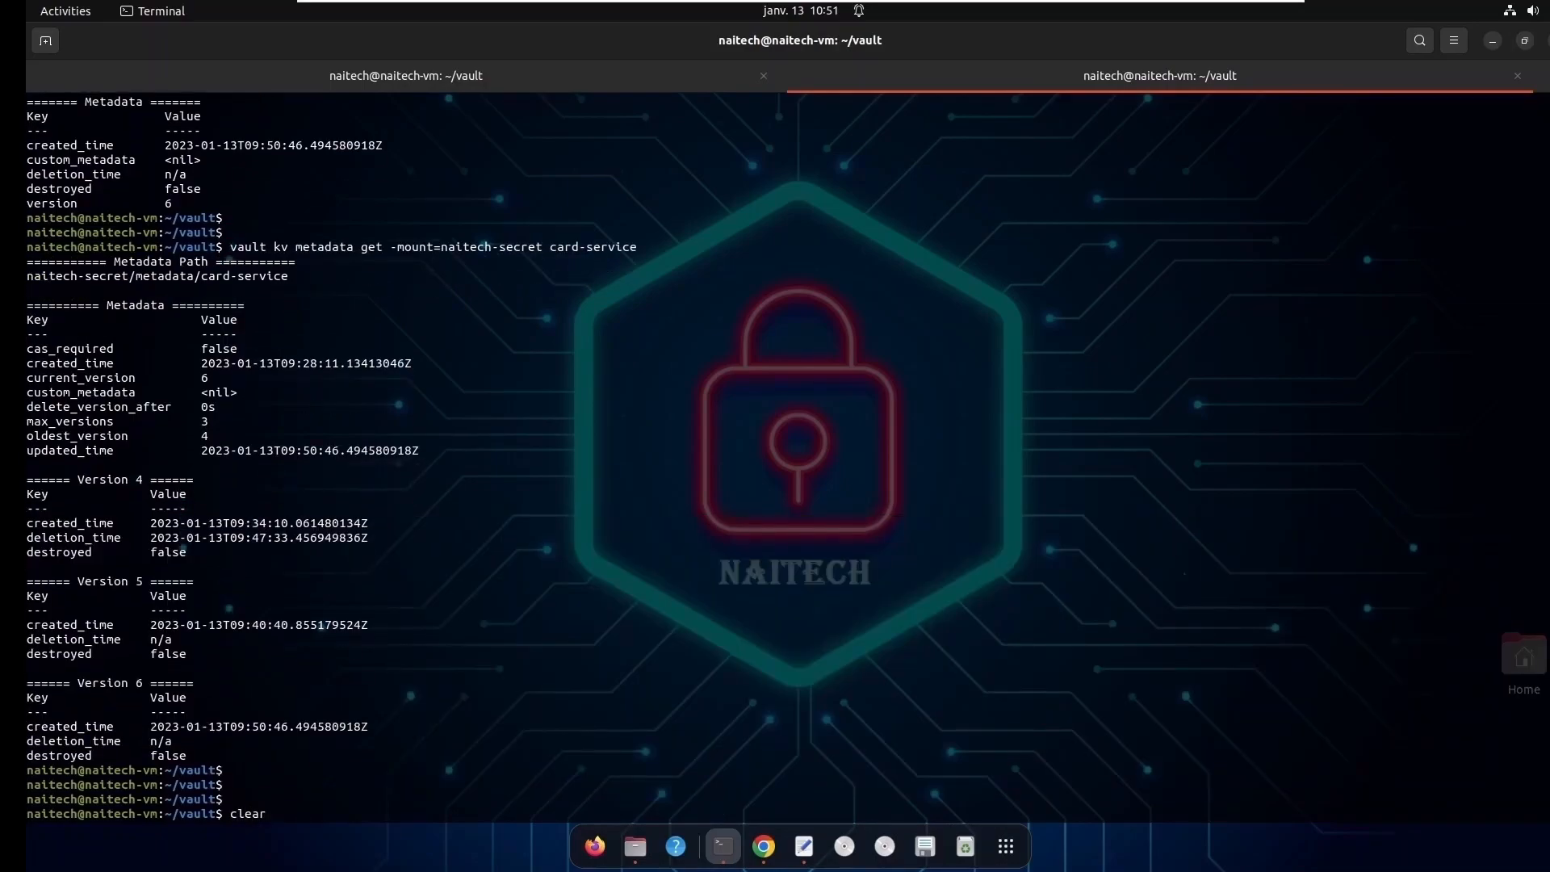
pyautogui.press('Return')
pyautogui.press('Return')
pyautogui.press('Return')
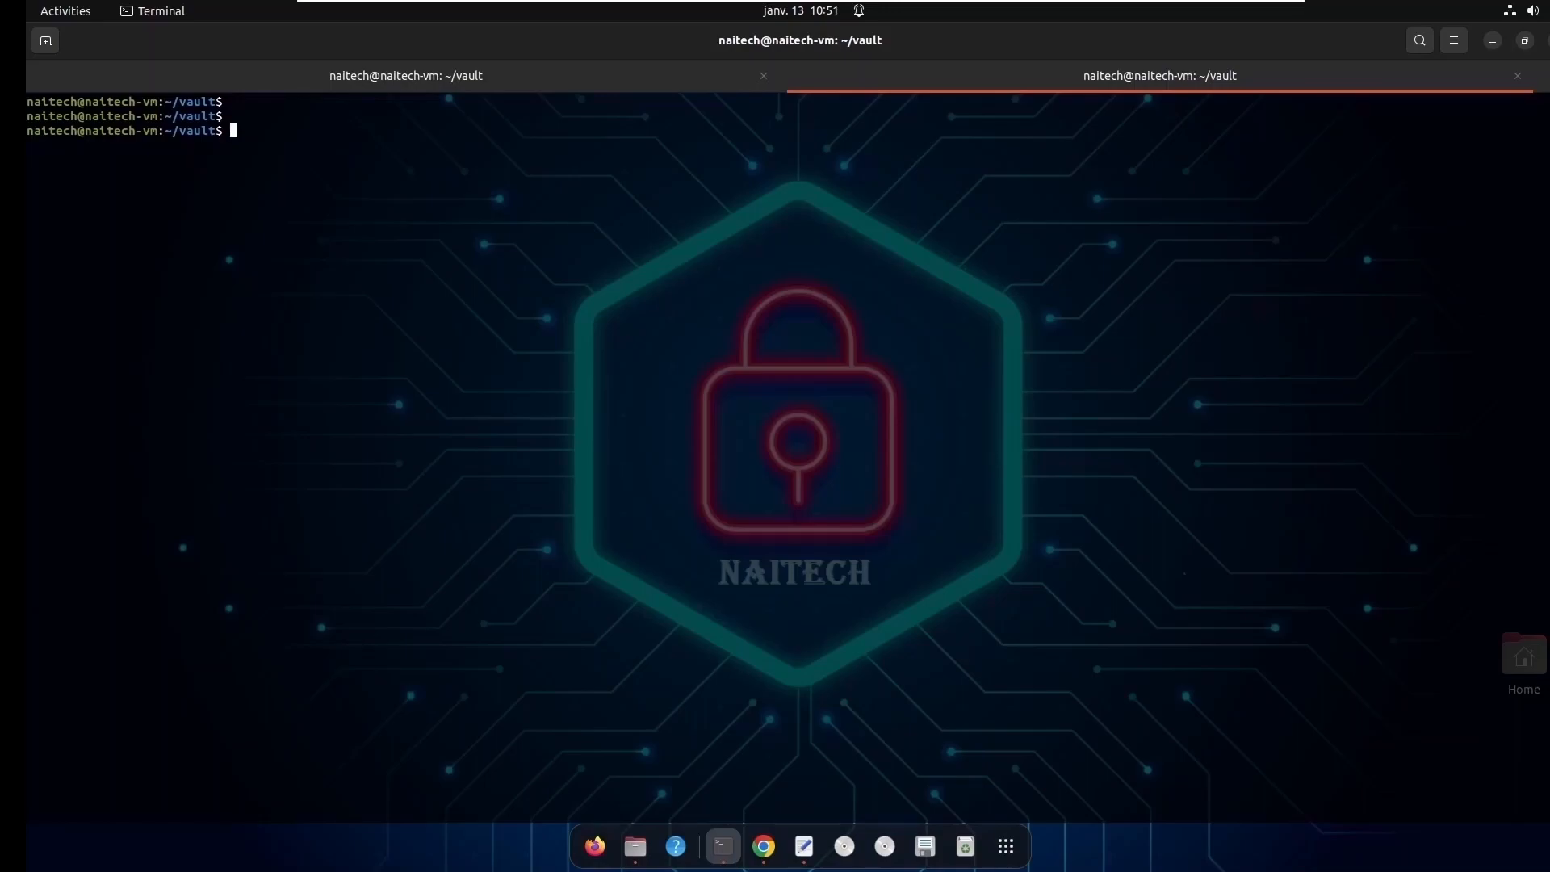
# - Run vault kv metadata get -mount=naitech-secret card-service and locate the version 4 entry
pyautogui.write('vault kv metadata get -mount=naitech-secret card-service')
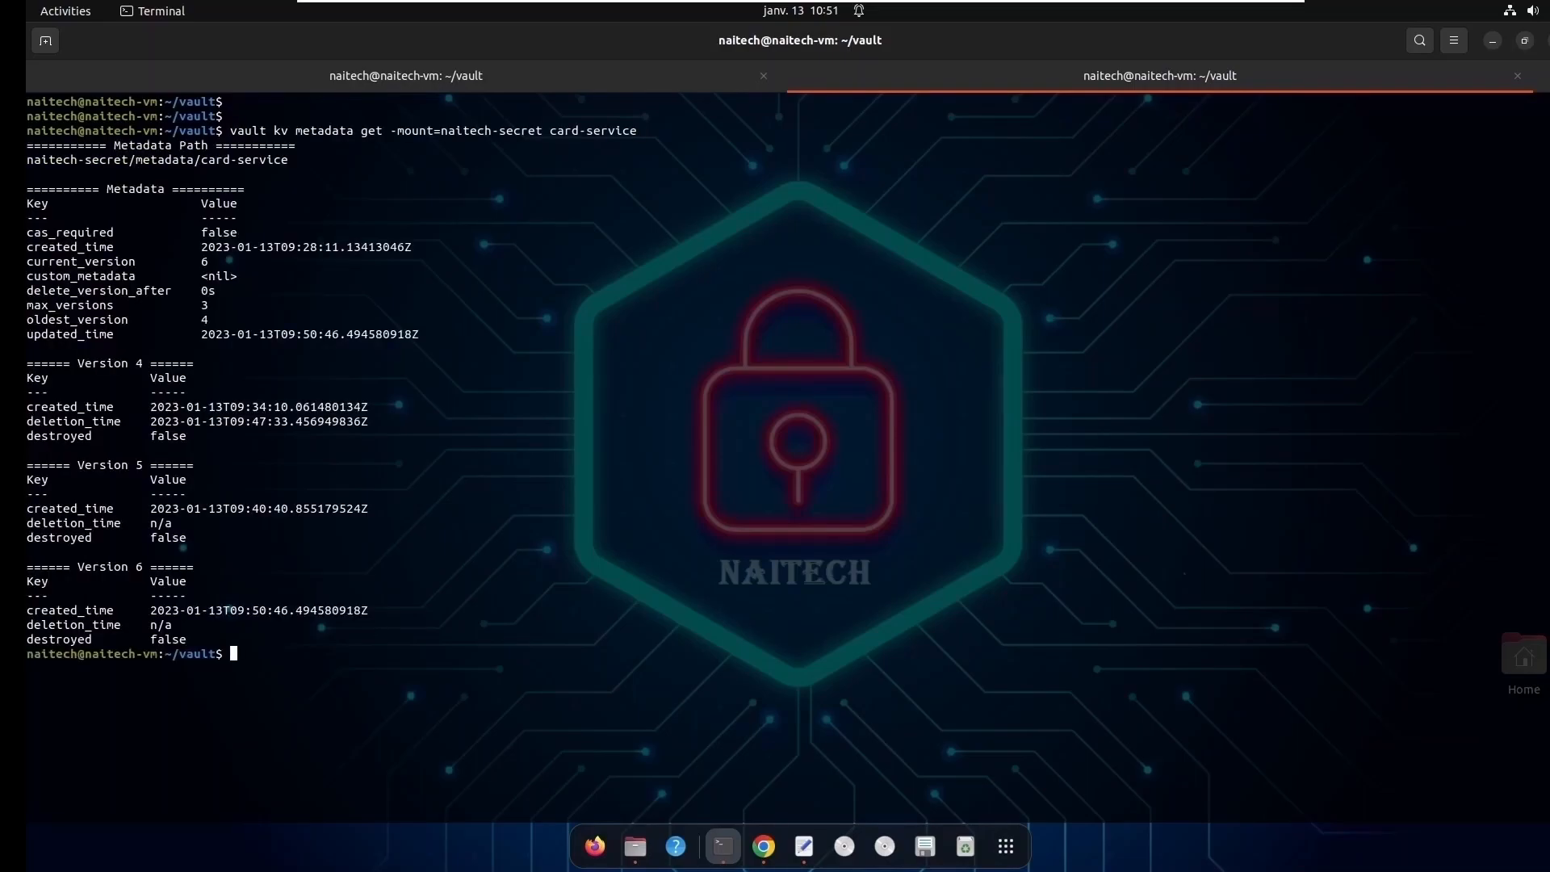
pyautogui.doubleClick(136, 364)
pyautogui.click(286, 677)
# - Try to run vault kv destroy -mount=naitech-secret card-service without specifying a version
pyautogui.write('vault kv destroy -mount=naitech-secret c')
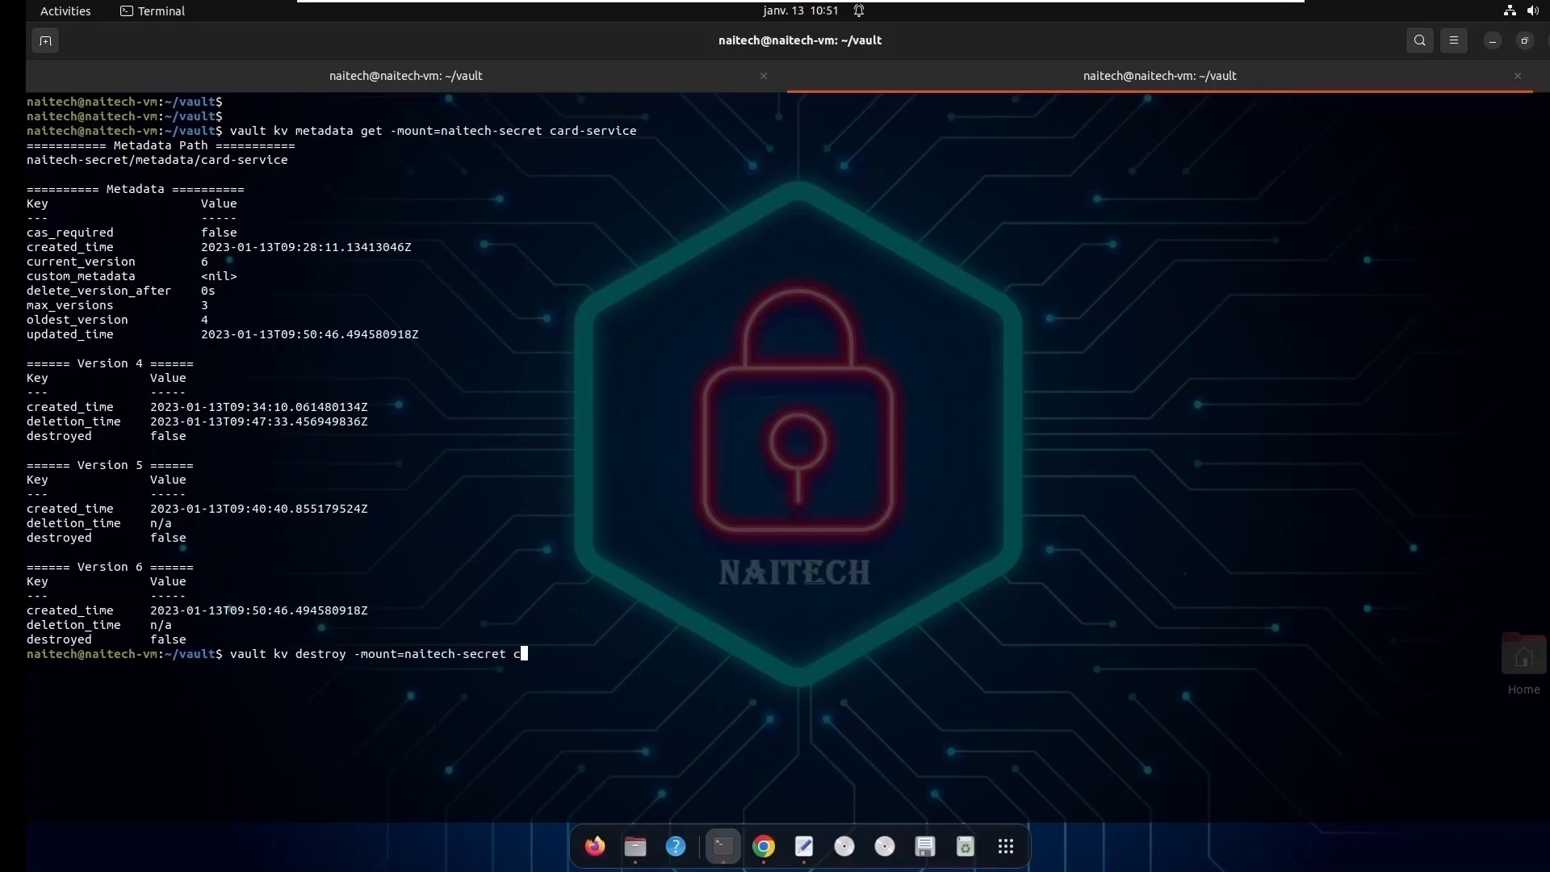
pyautogui.write('ard-service')
pyautogui.press('Return')
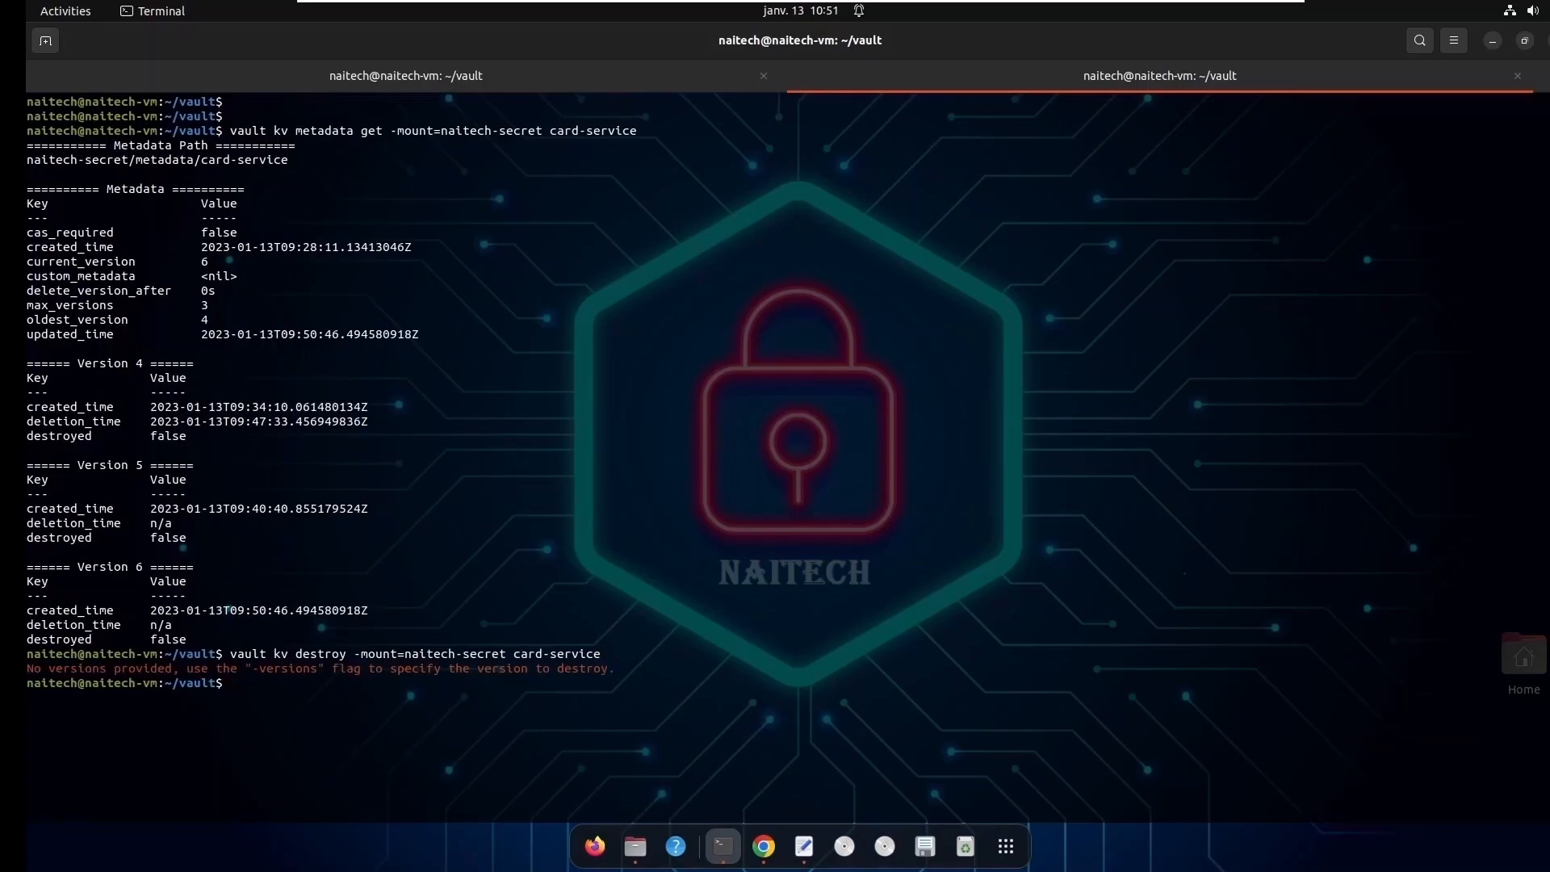
# - Recall the destroy command, add -versions=4 before card-service, and run it to destroy version 4
pyautogui.press('Up')
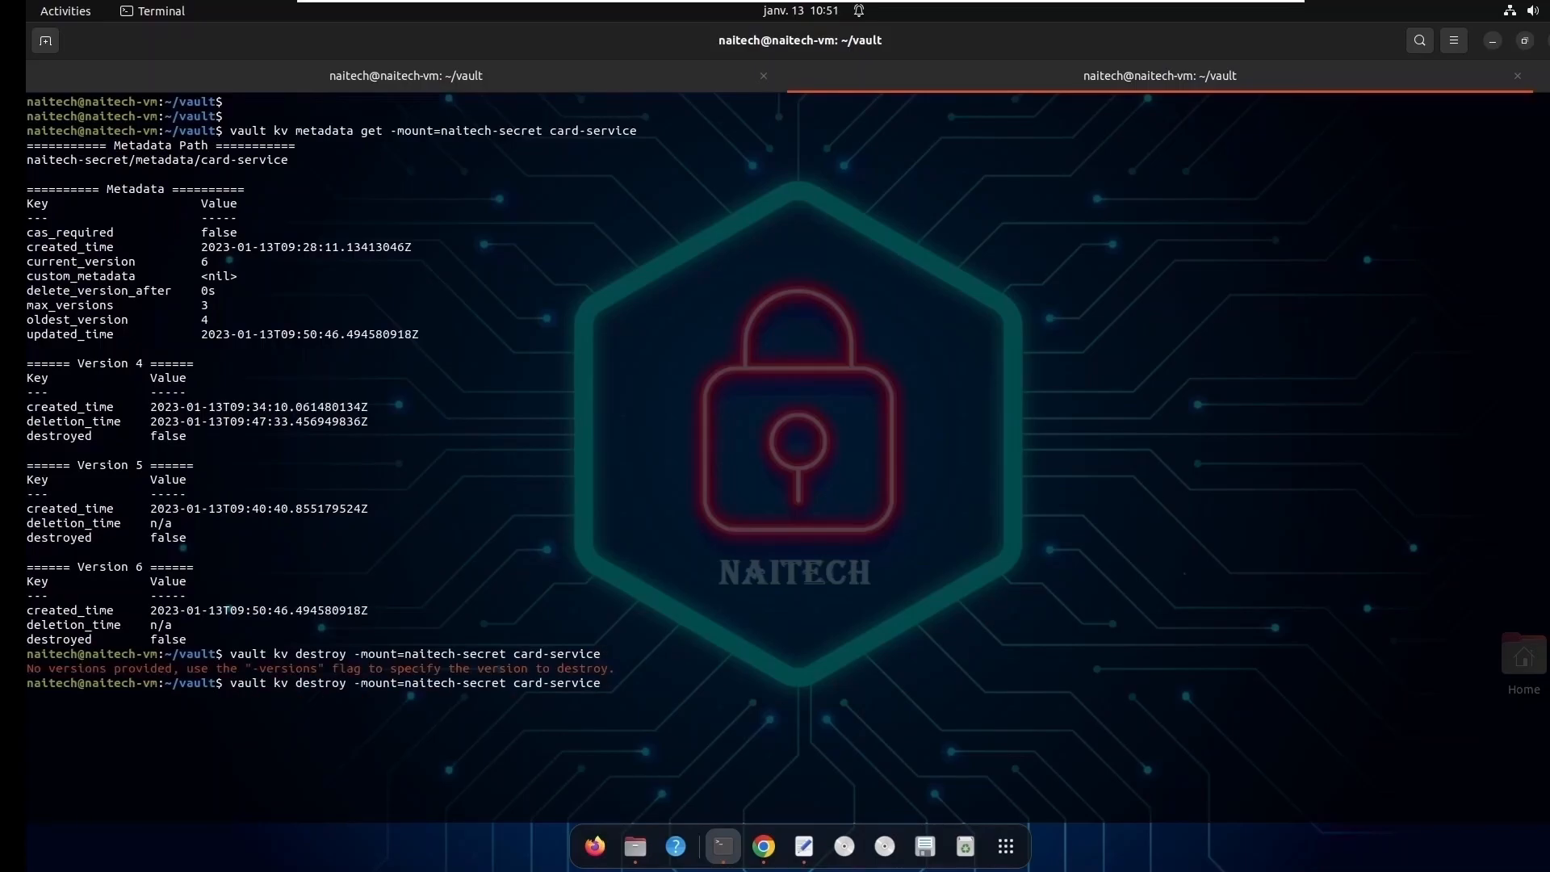
pyautogui.press('Left')
pyautogui.press('Left')
pyautogui.press('Left')
pyautogui.press('Left')
pyautogui.press('Left')
pyautogui.press('Left')
pyautogui.press('Left')
pyautogui.press('Left')
pyautogui.press('Left')
pyautogui.press('Left')
pyautogui.press('Left')
pyautogui.press('Left')
pyautogui.press('Left')
pyautogui.press('Left')
pyautogui.press('Left')
pyautogui.press('Left')
pyautogui.press('Left')
pyautogui.press('Right')
pyautogui.press('Right')
pyautogui.press('Right')
pyautogui.press('Right')
pyautogui.press('Right')
pyautogui.press('Right')
pyautogui.press('Right')
pyautogui.write('-versions=4')
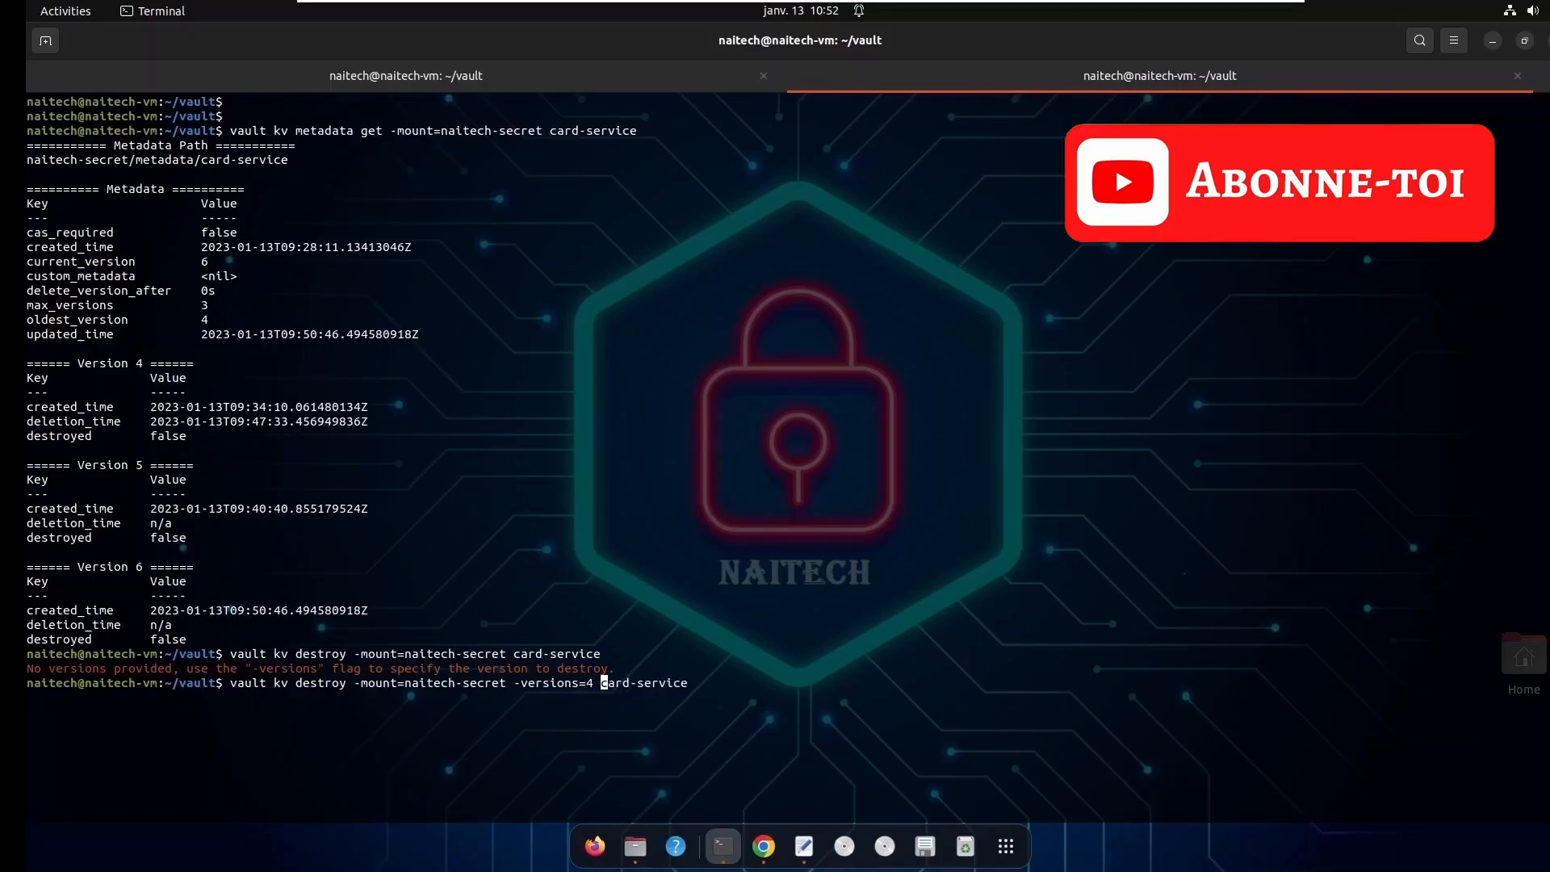
pyautogui.press('Return')
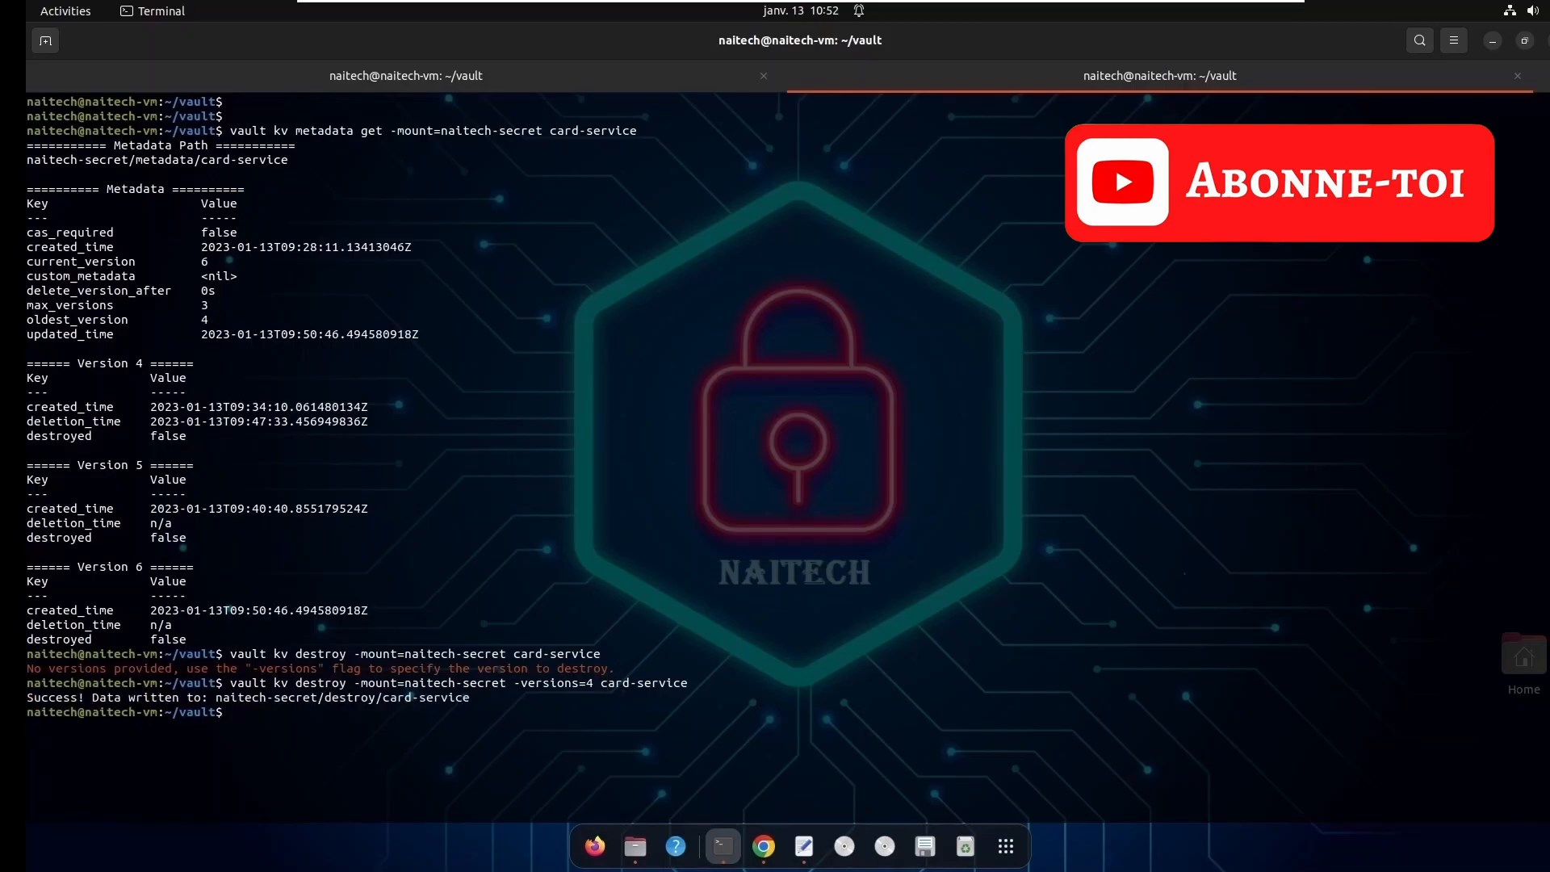
# - Rerun vault kv metadata get for card-service and compare the destroyed flags of versions 4, 5 and 6
pyautogui.press('Return')
pyautogui.press('Up')
pyautogui.press('Up')
pyautogui.press('Up')
pyautogui.press('Return')
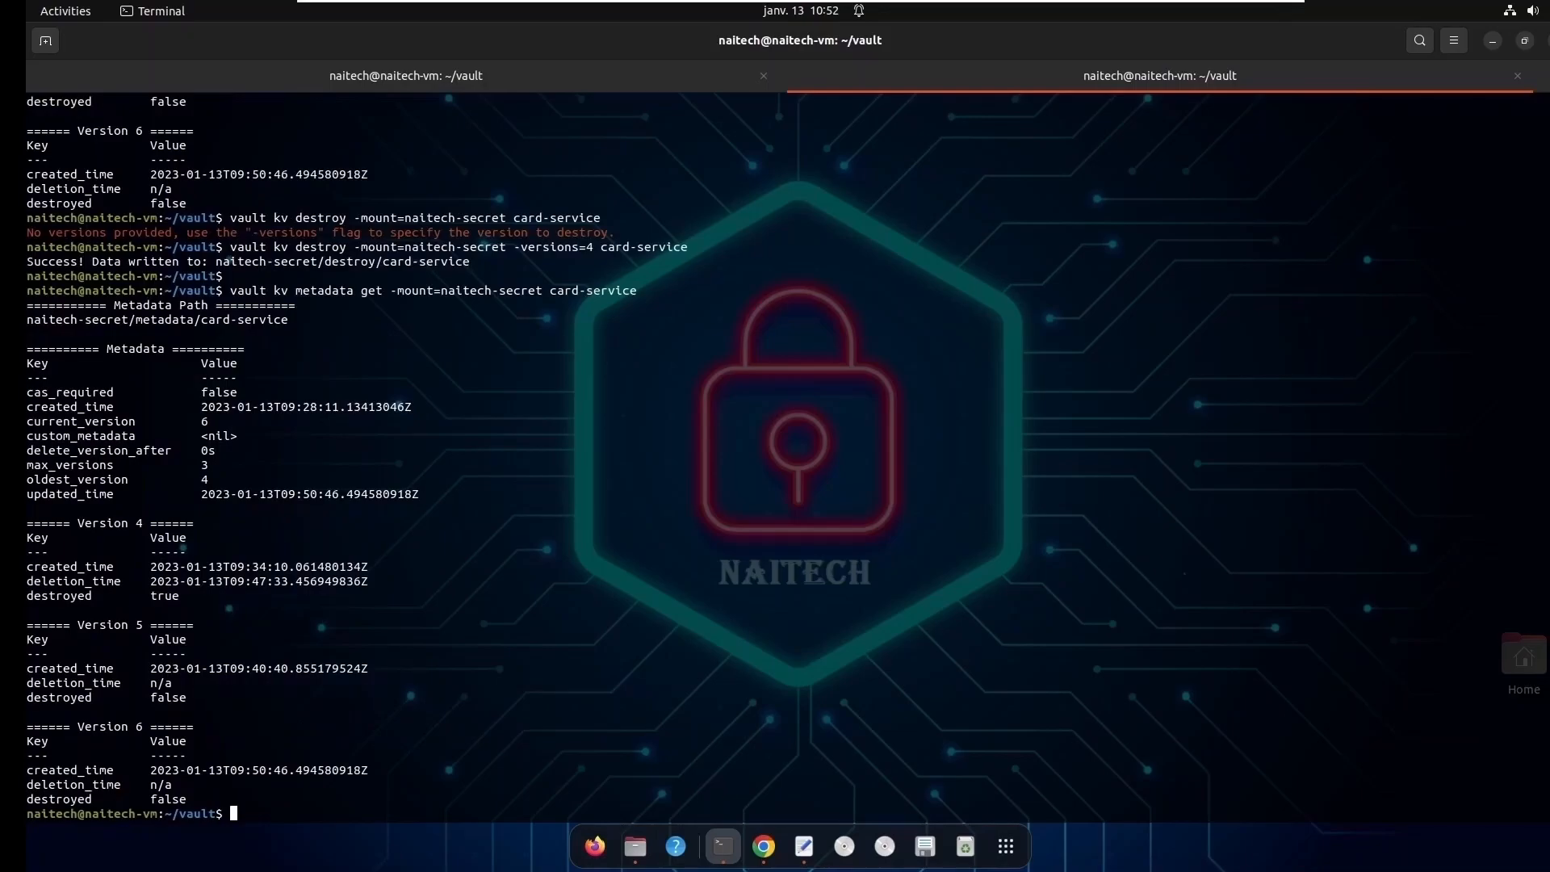
pyautogui.tripleClick(100, 525)
pyautogui.tripleClick(178, 596)
pyautogui.doubleClick(168, 597)
pyautogui.doubleClick(159, 598)
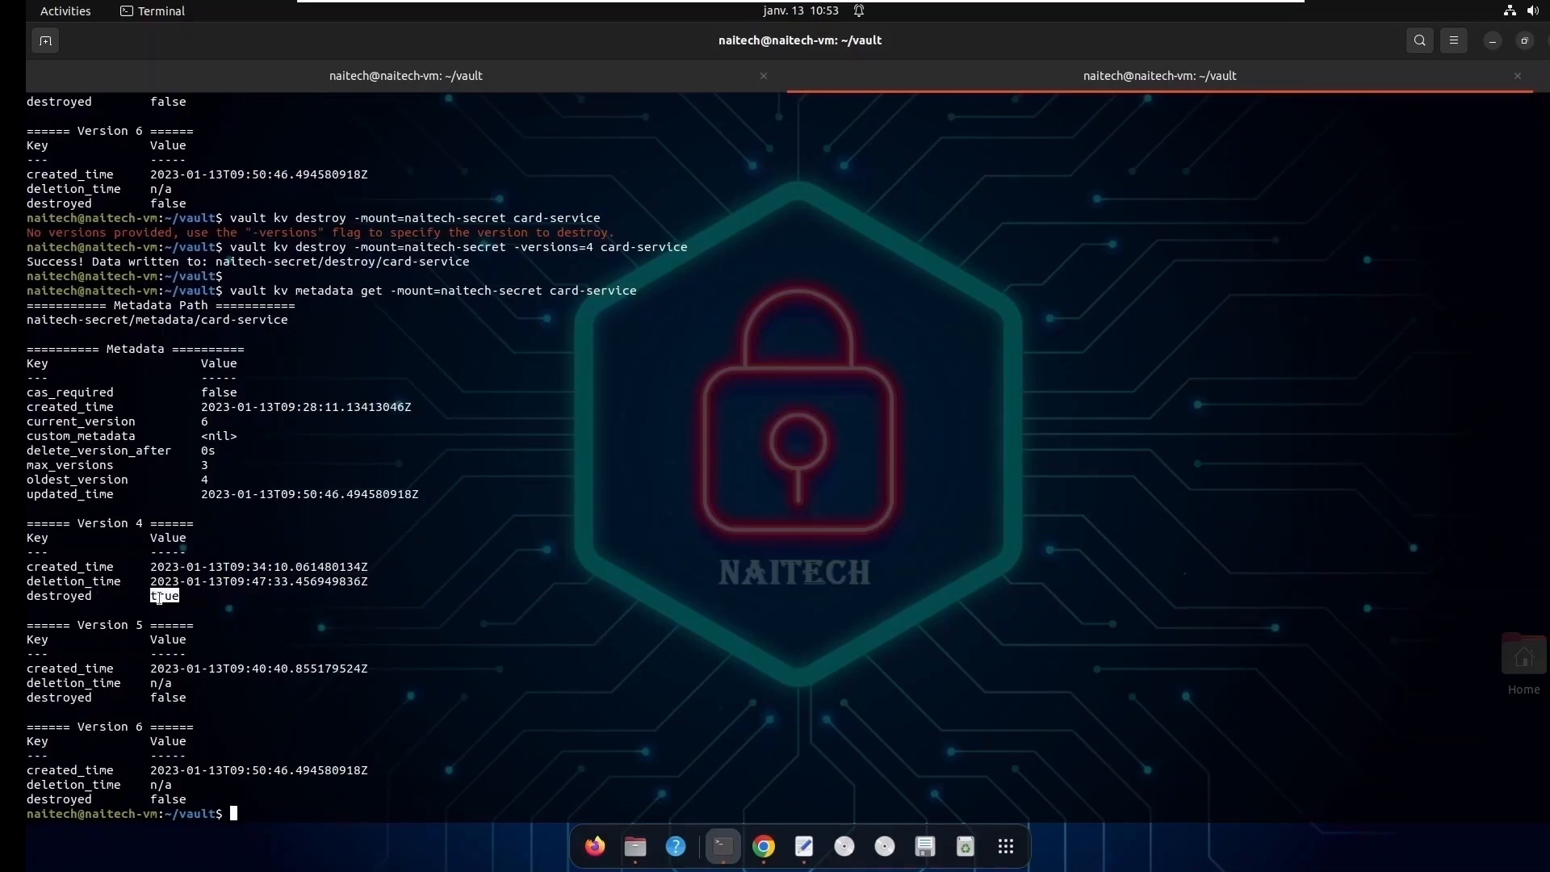
pyautogui.doubleClick(168, 699)
pyautogui.click(181, 799)
# - Recall the vault kv get command for card-service, set -version 4, run it, and examine the returned metadata
pyautogui.press('Up')
pyautogui.press('Up')
pyautogui.press('Up')
pyautogui.press('Up')
pyautogui.press('Up')
pyautogui.press('Up')
pyautogui.press('Up')
pyautogui.press('Up')
pyautogui.press('Up')
pyautogui.press('Up')
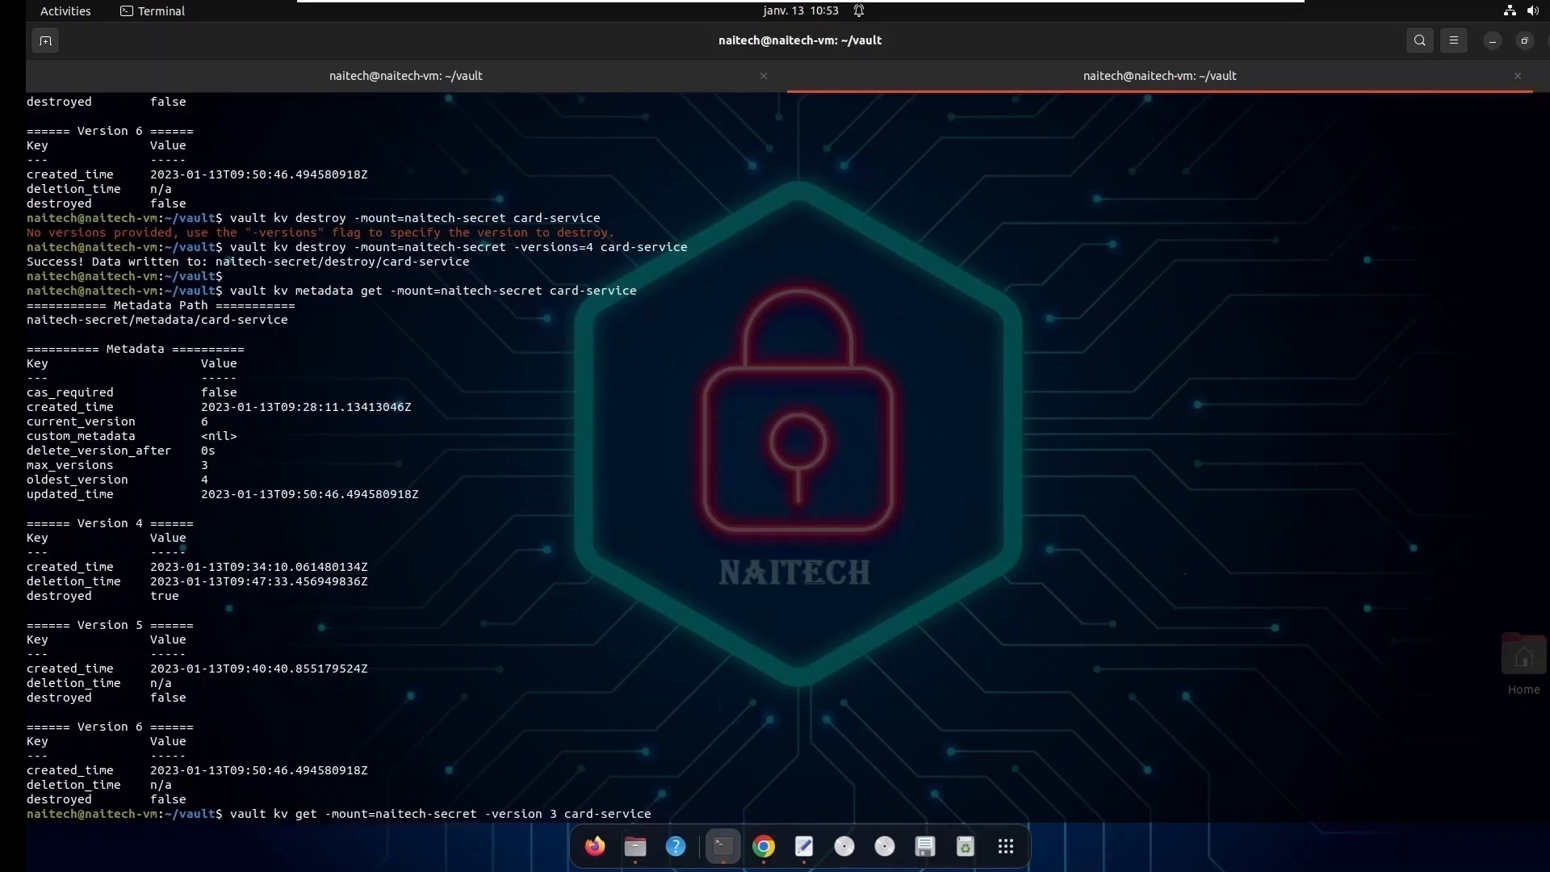
pyautogui.press('Left')
pyautogui.press('Left')
pyautogui.press('Left')
pyautogui.press('Left')
pyautogui.press('Left')
pyautogui.press('Left')
pyautogui.press('Left')
pyautogui.press('Left')
pyautogui.press('Left')
pyautogui.press('Left')
pyautogui.press('Left')
pyautogui.press('Left')
pyautogui.press('BackSpace')
pyautogui.press('BackSpace')
pyautogui.write('4')
pyautogui.press('Return')
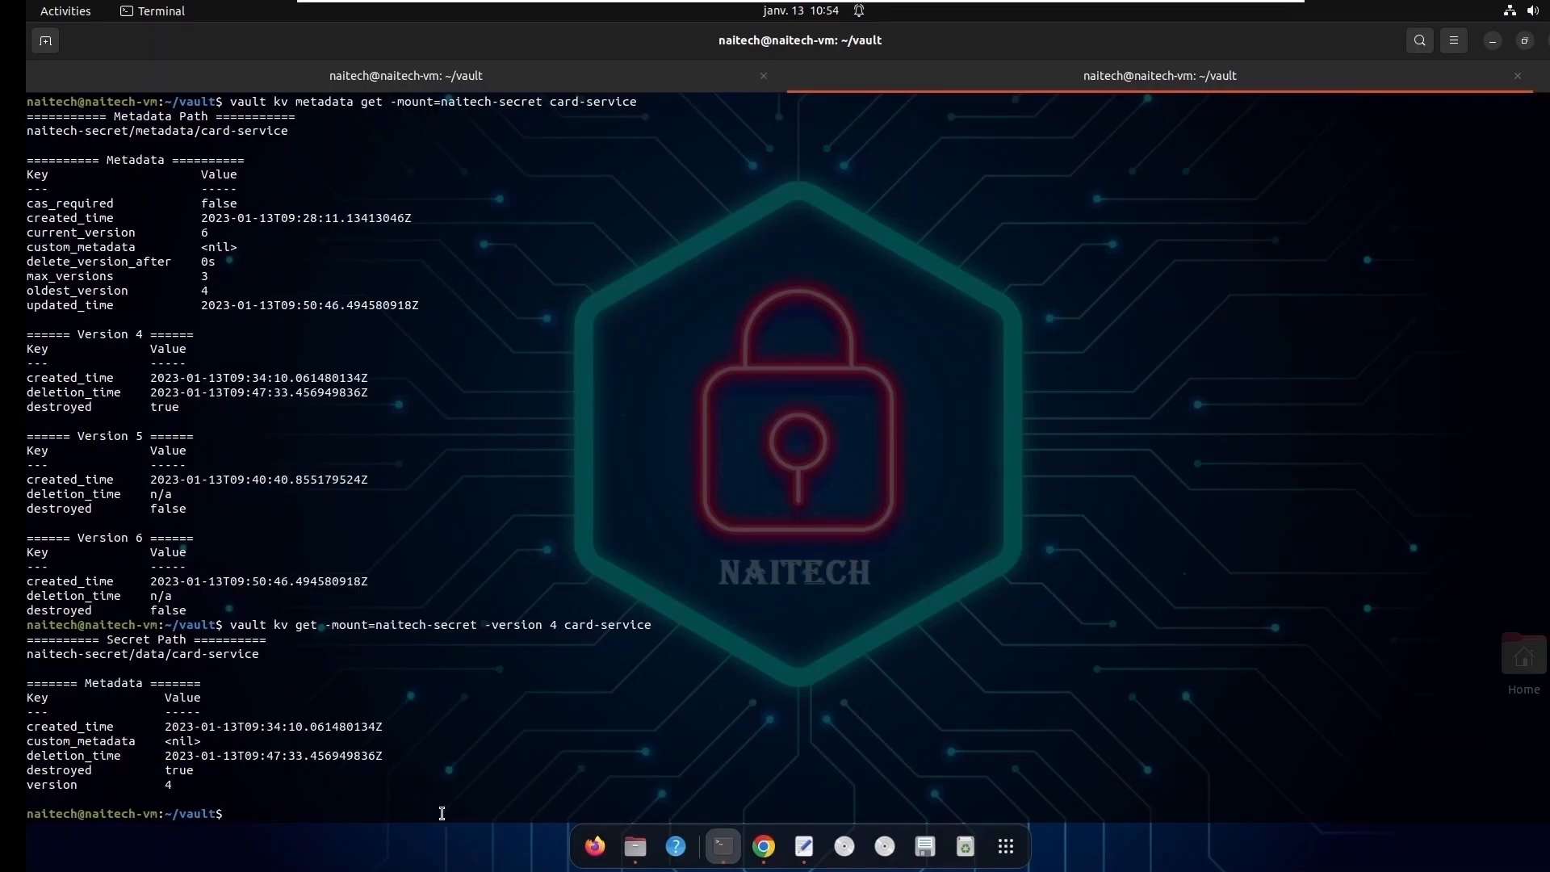
pyautogui.moveTo(191, 785); pyautogui.dragTo(29, 724)
pyautogui.click(197, 796)
# - Read card-service with vault kv get using -version 5 and examine its Data section
pyautogui.press('Up')
pyautogui.press('Left')
pyautogui.press('Left')
pyautogui.press('Left')
pyautogui.press('Left')
pyautogui.press('Left')
pyautogui.press('Left')
pyautogui.press('Left')
pyautogui.press('Left')
pyautogui.press('Left')
pyautogui.press('Left')
pyautogui.press('Left')
pyautogui.press('Left')
pyautogui.press('Left')
pyautogui.press('BackSpace')
pyautogui.write('5')
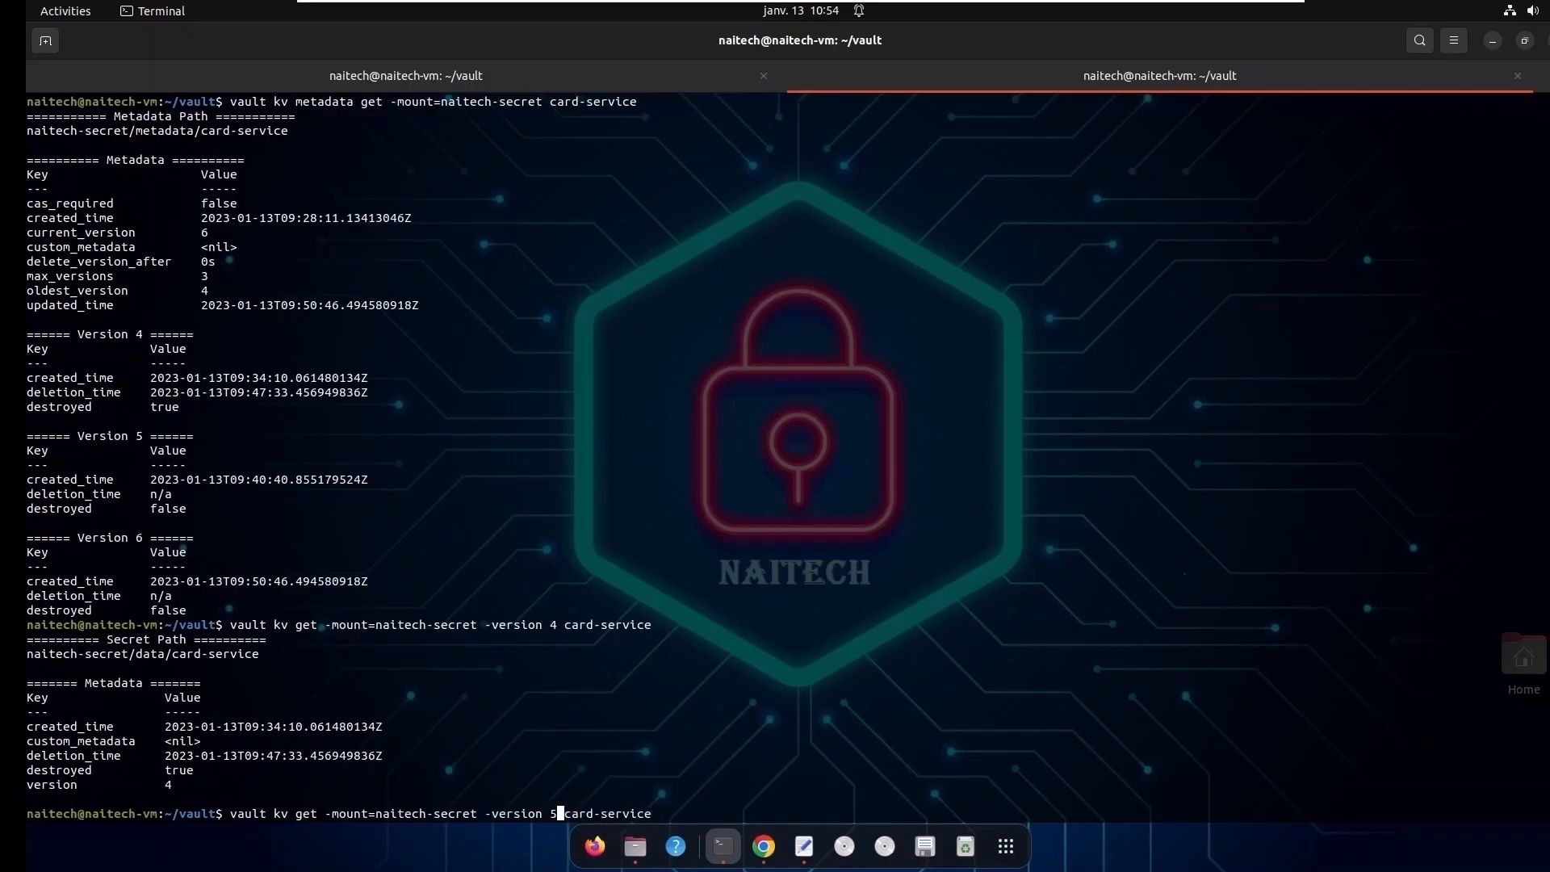
pyautogui.press('Return')
pyautogui.moveTo(201, 799); pyautogui.dragTo(26, 736)
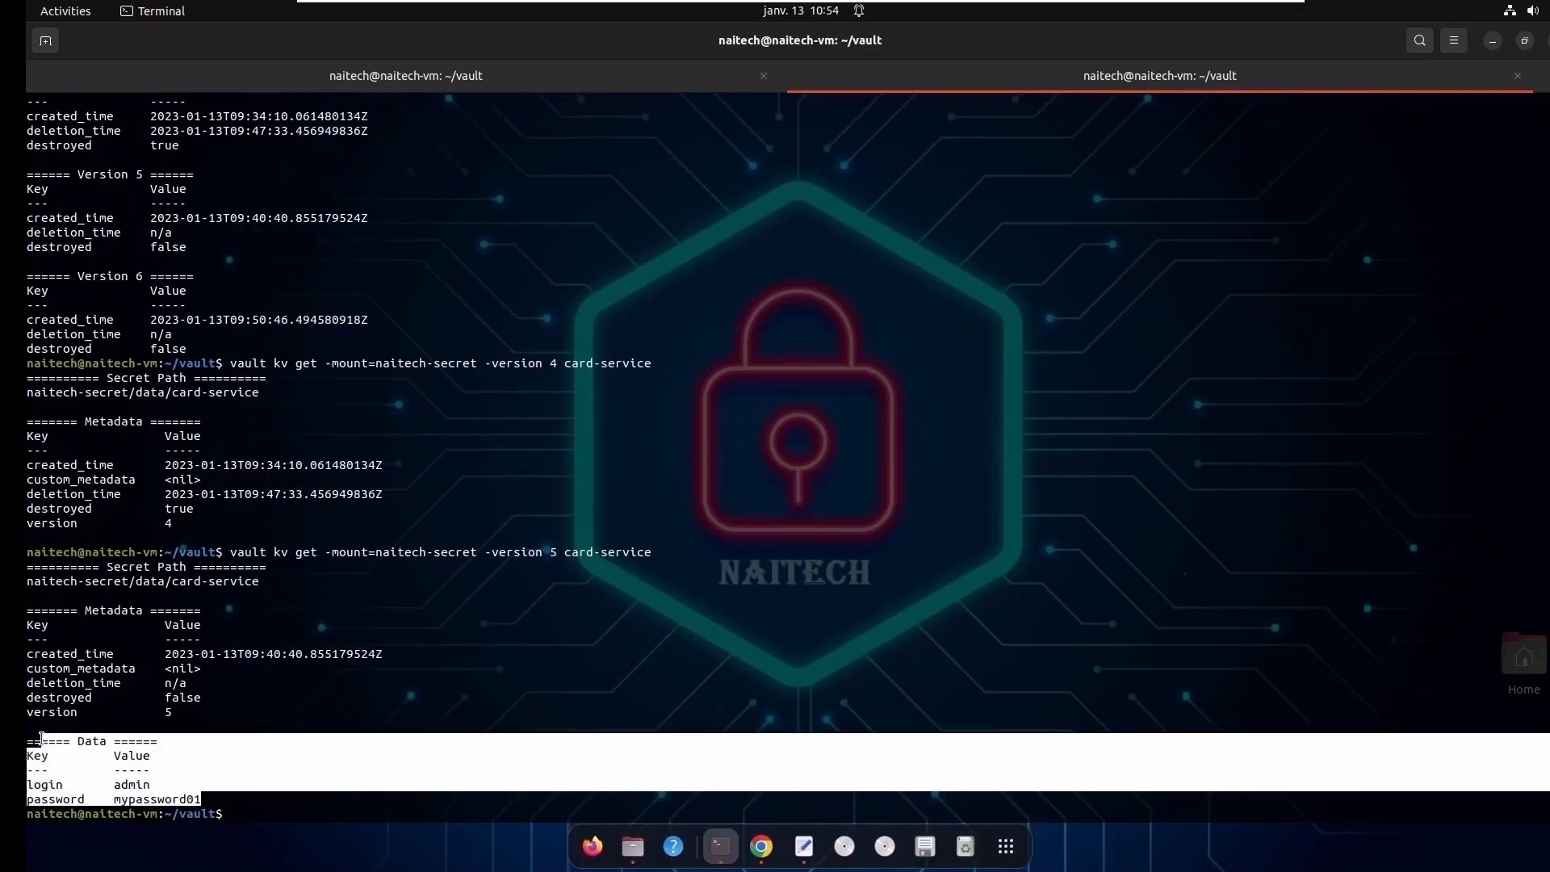
pyautogui.click(294, 797)
pyautogui.press('Up')
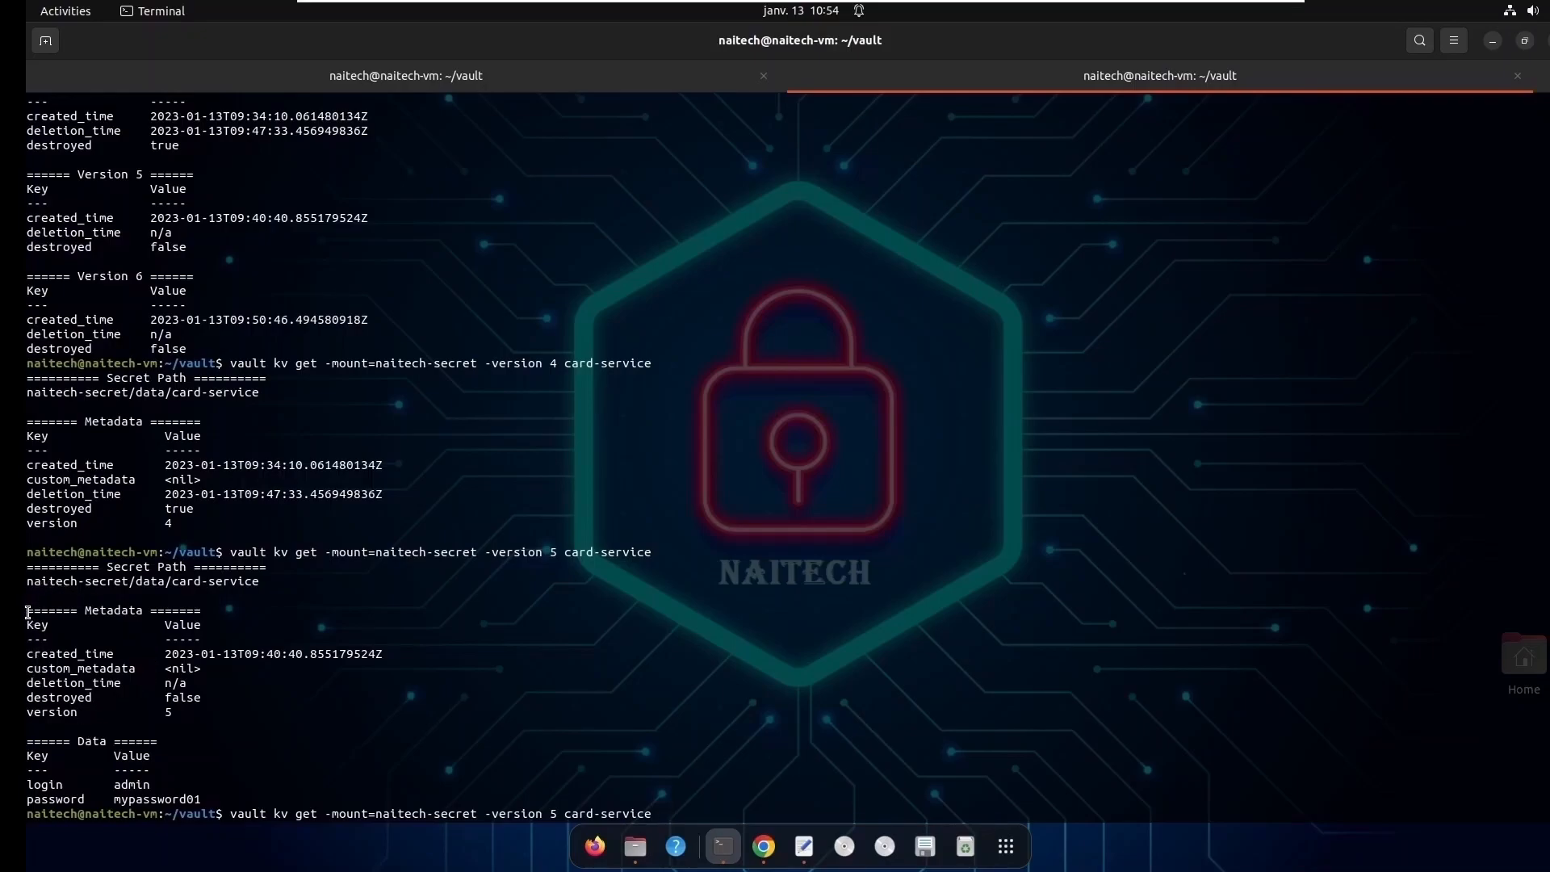
pyautogui.moveTo(211, 799); pyautogui.dragTo(53, 735)
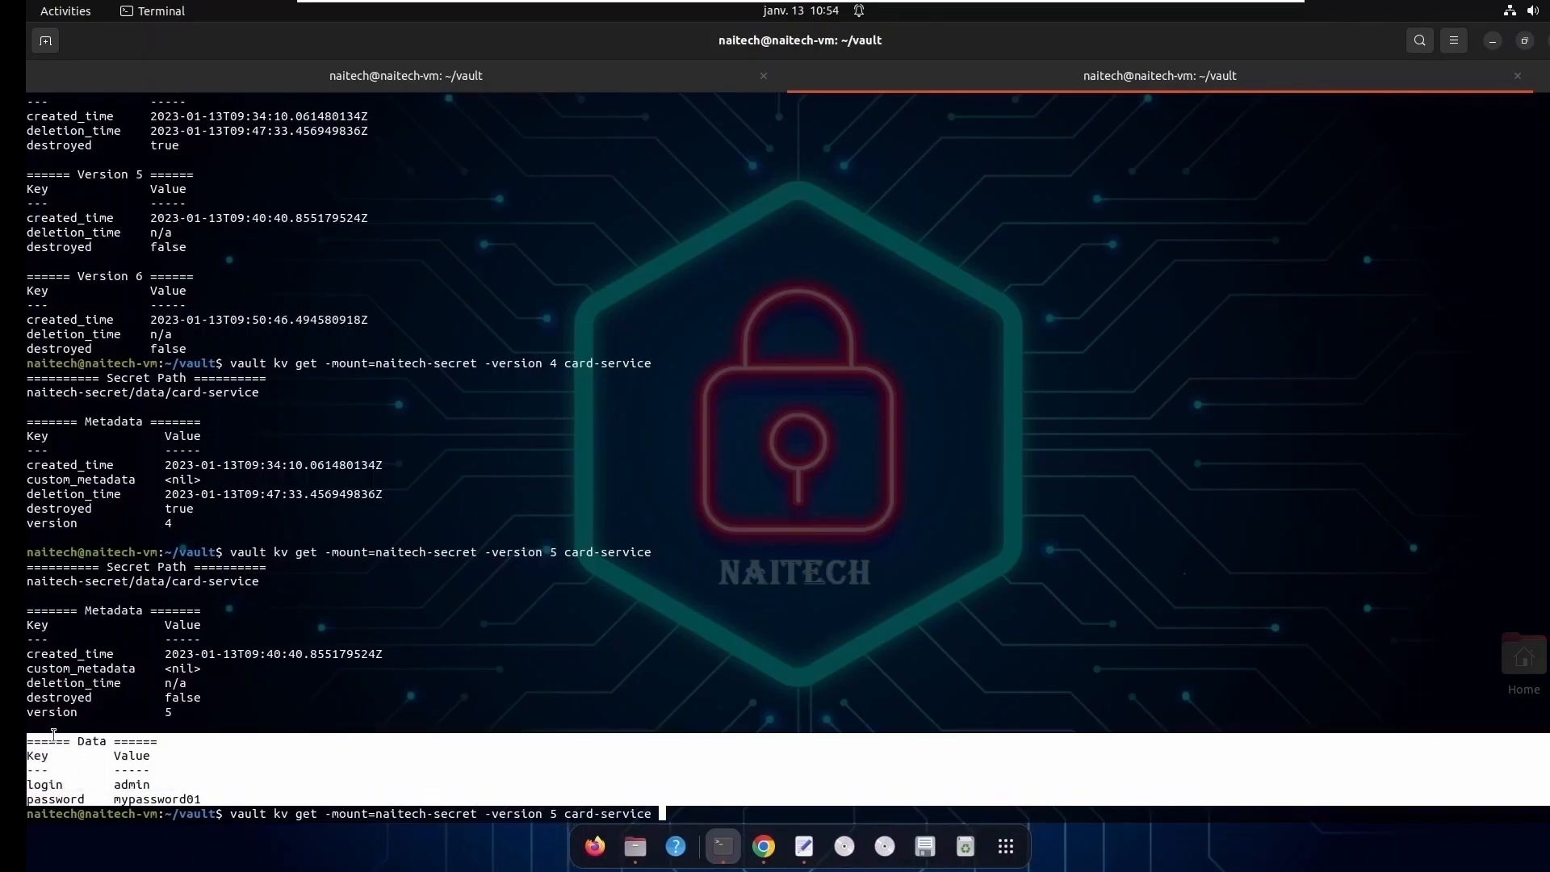
pyautogui.click(465, 782)
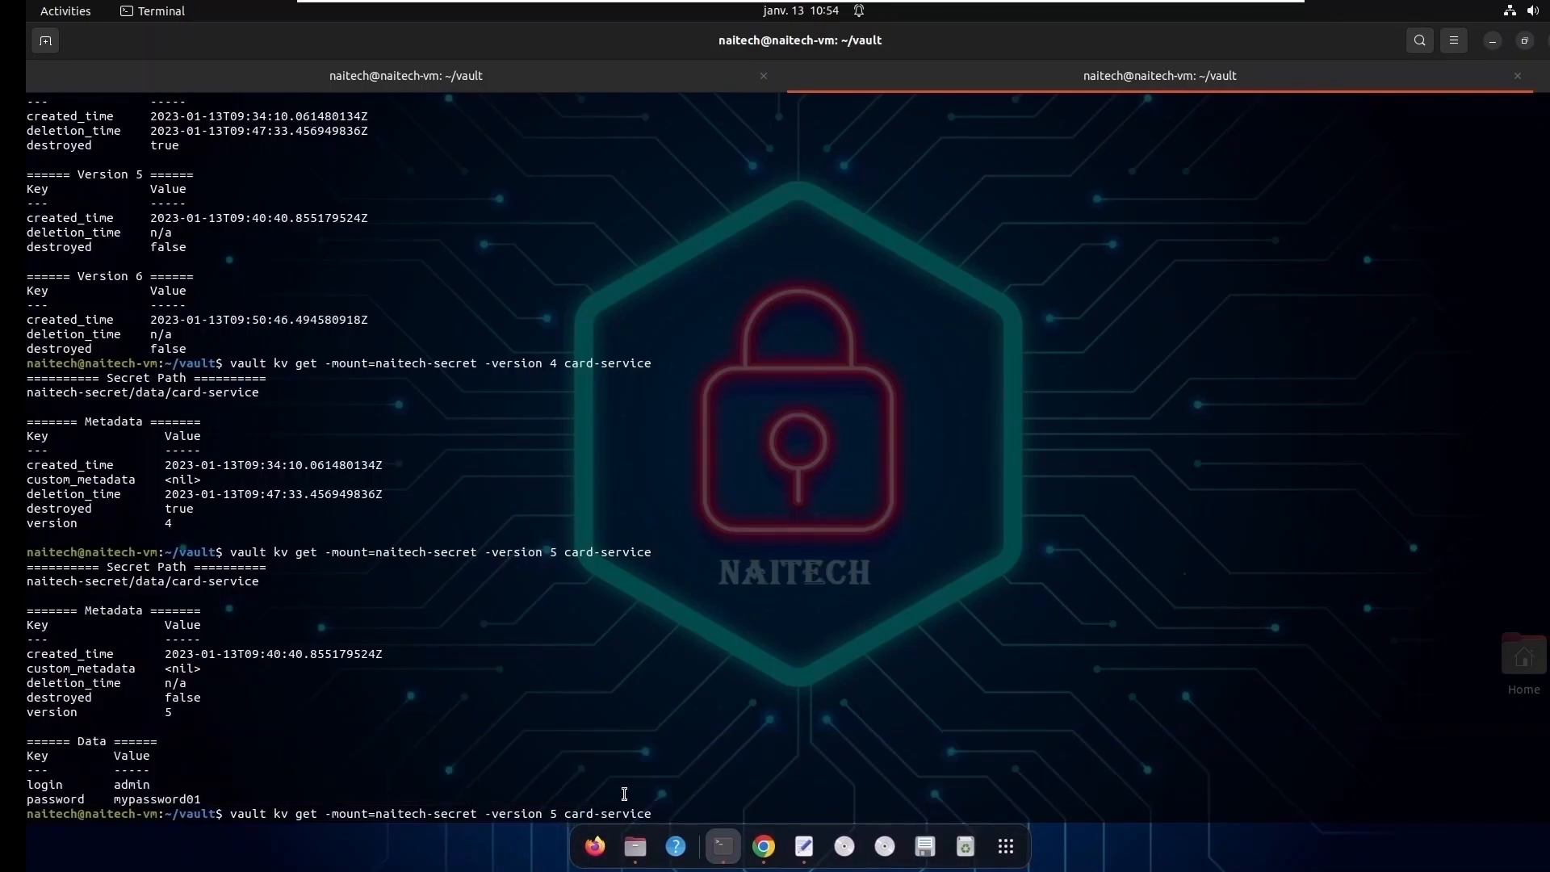
# - Recall the vault kv destroy command for card-service, change it to -versions=5, and run it
pyautogui.press('Up')
pyautogui.press('Up')
pyautogui.press('Left')
pyautogui.press('Left')
pyautogui.press('Left')
pyautogui.press('Left')
pyautogui.press('Left')
pyautogui.press('Left')
pyautogui.press('Left')
pyautogui.press('Left')
pyautogui.press('Left')
pyautogui.press('Left')
pyautogui.press('Left')
pyautogui.press('Left')
pyautogui.press('Left')
pyautogui.press('Left')
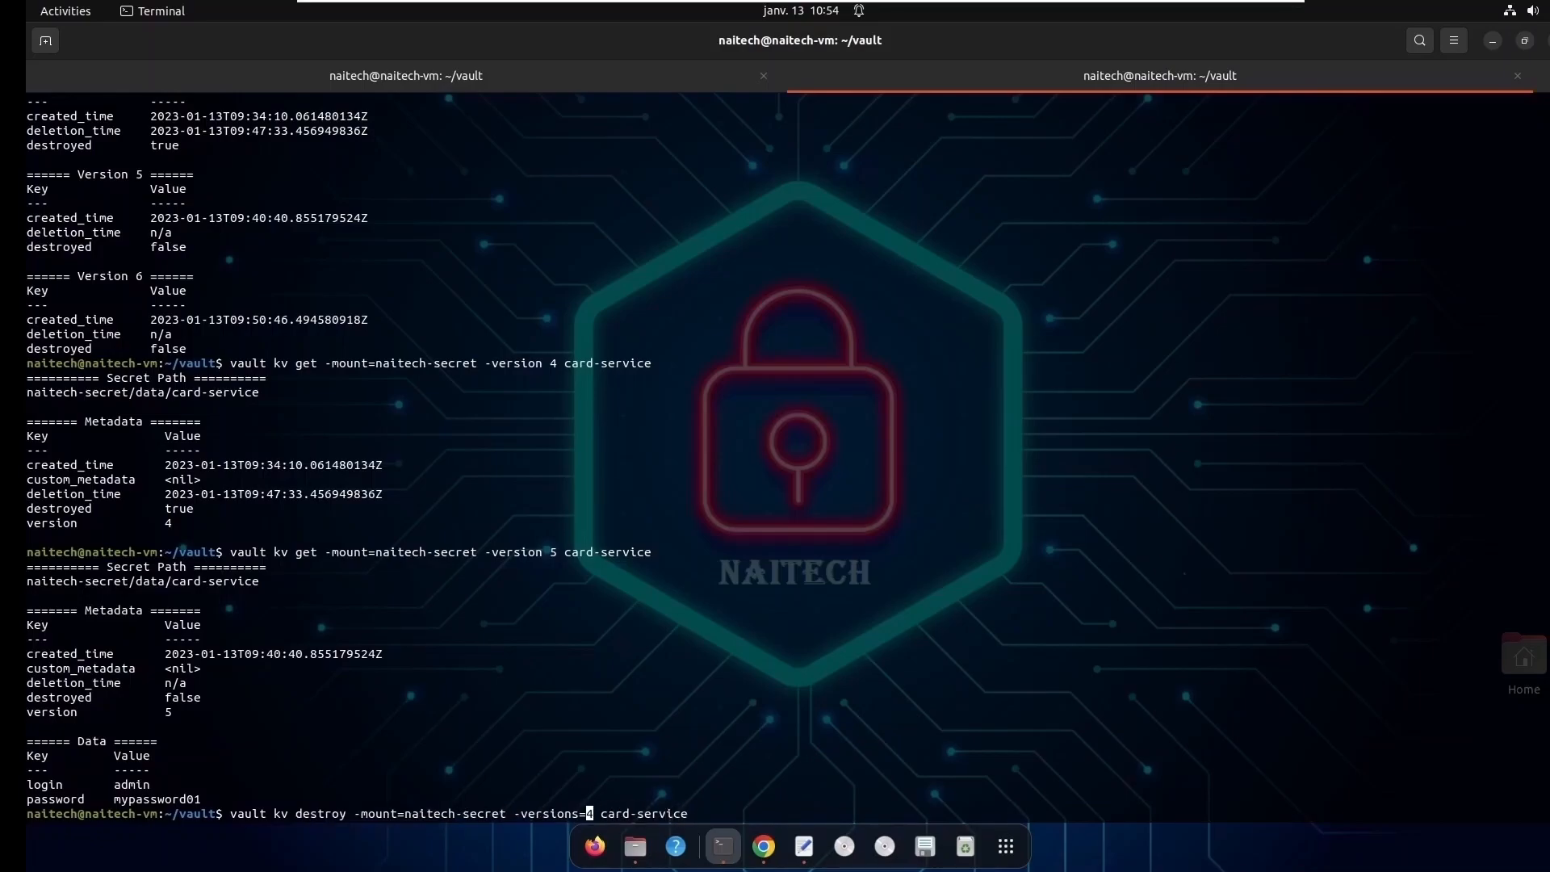
pyautogui.press('BackSpace')
pyautogui.write('5')
pyautogui.press('Return')
pyautogui.press('Return')
# - Rerun vault kv get with -version 5 for card-service and compare the output with the version's earlier Data section
pyautogui.press('Up')
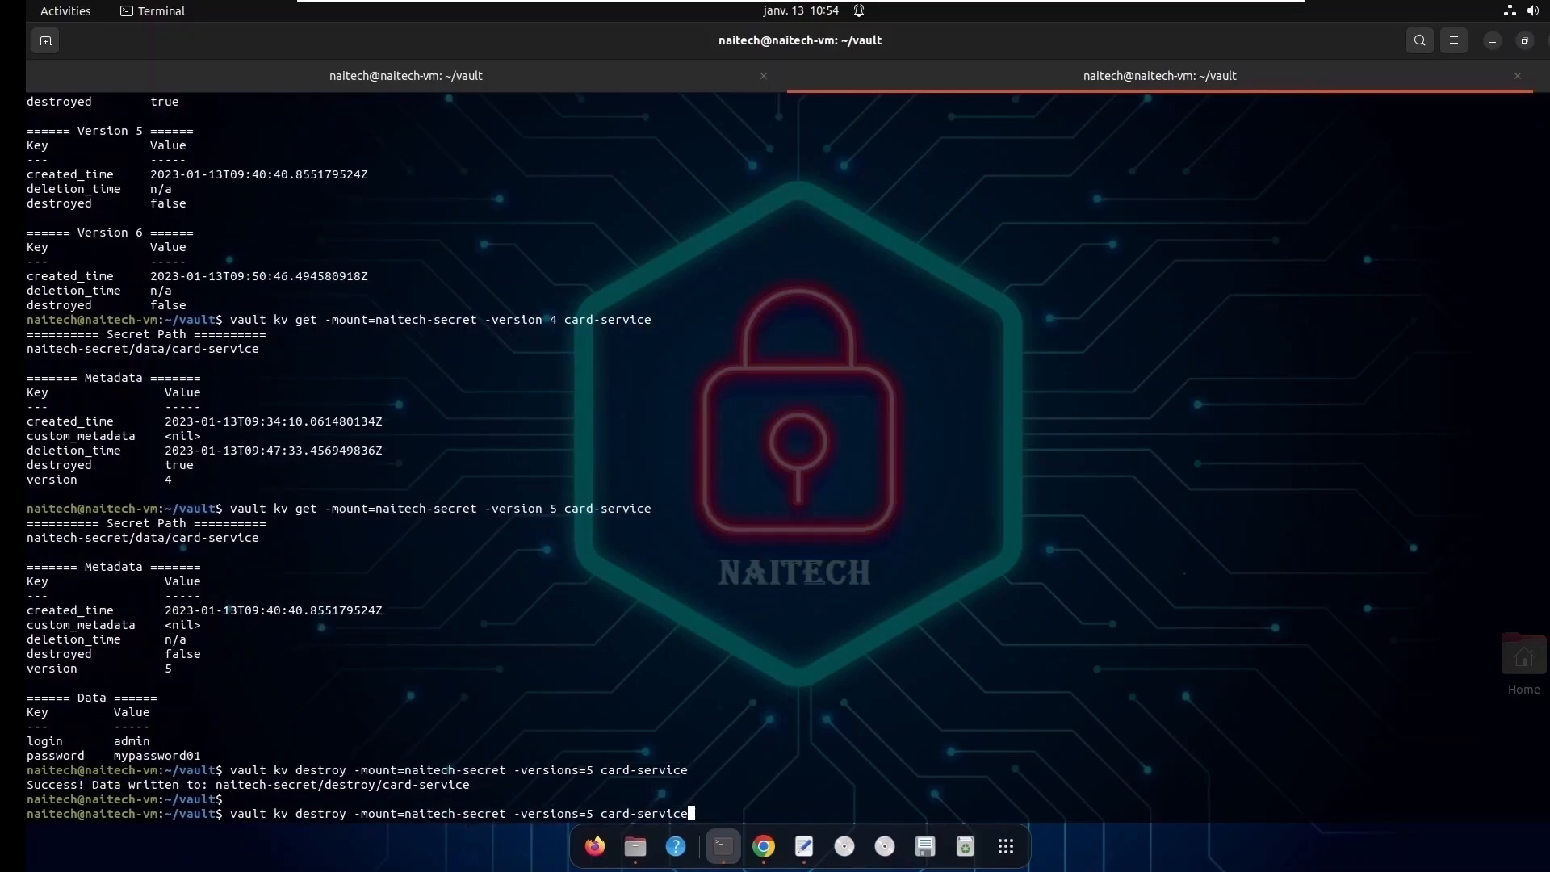
pyautogui.press('Up')
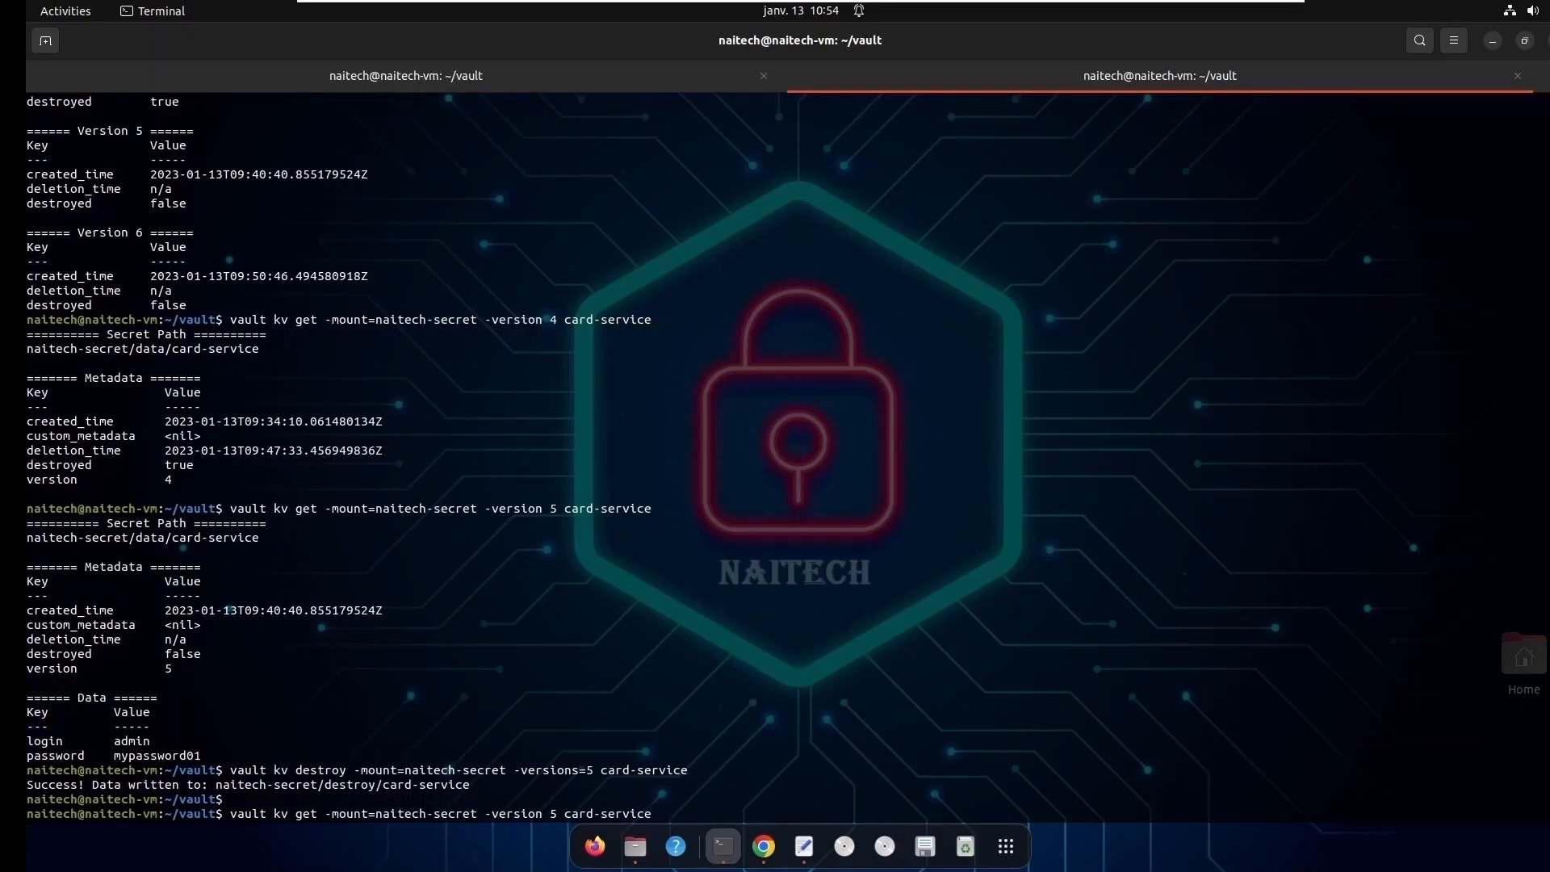
pyautogui.press('Return')
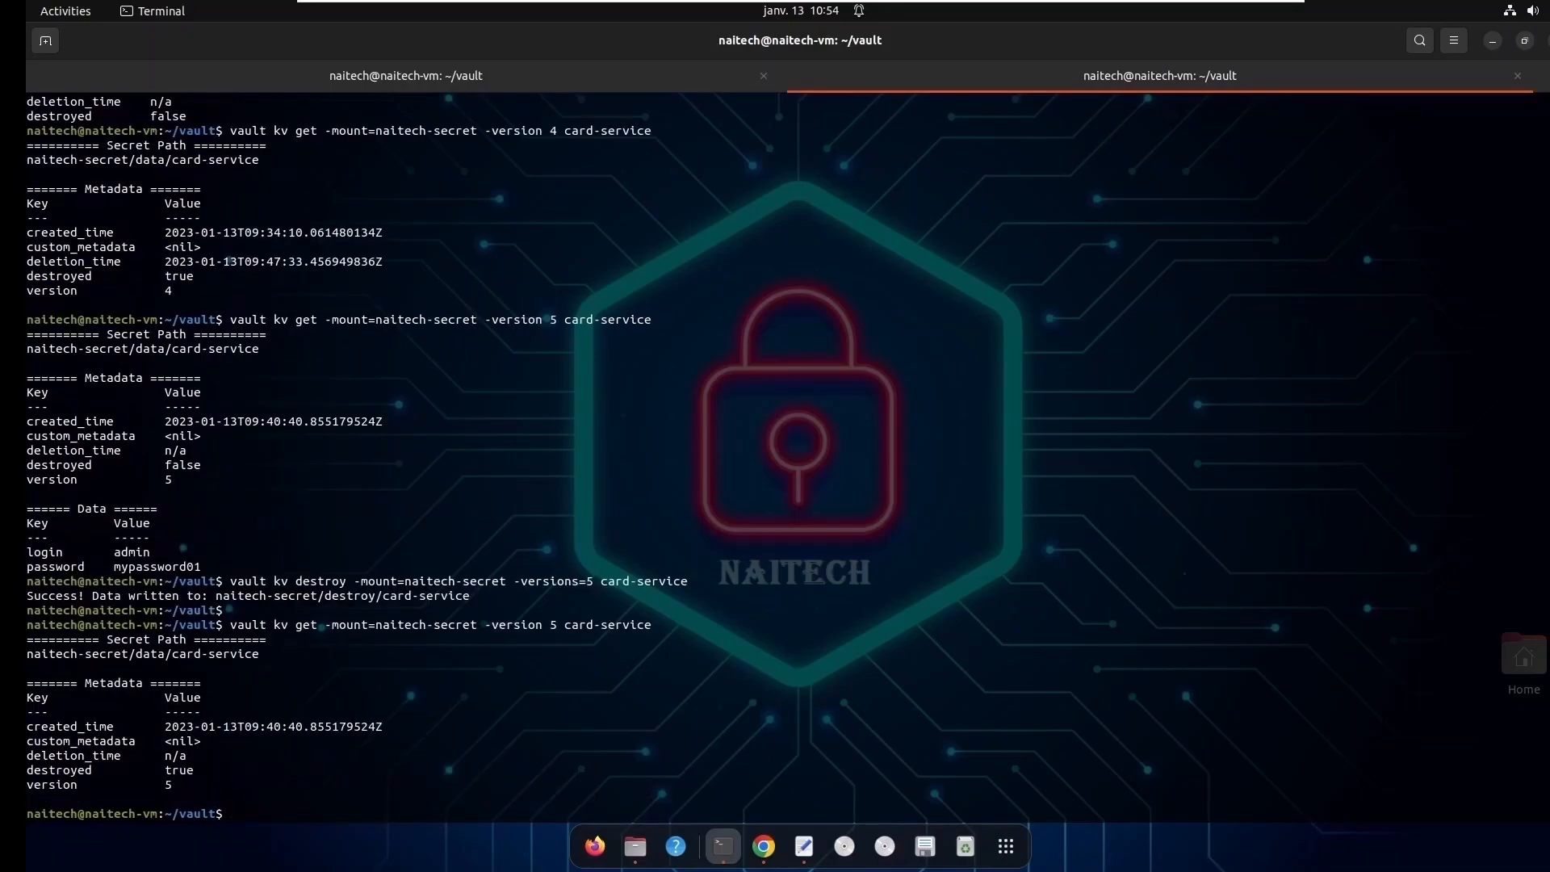
pyautogui.moveTo(178, 785); pyautogui.dragTo(28, 683)
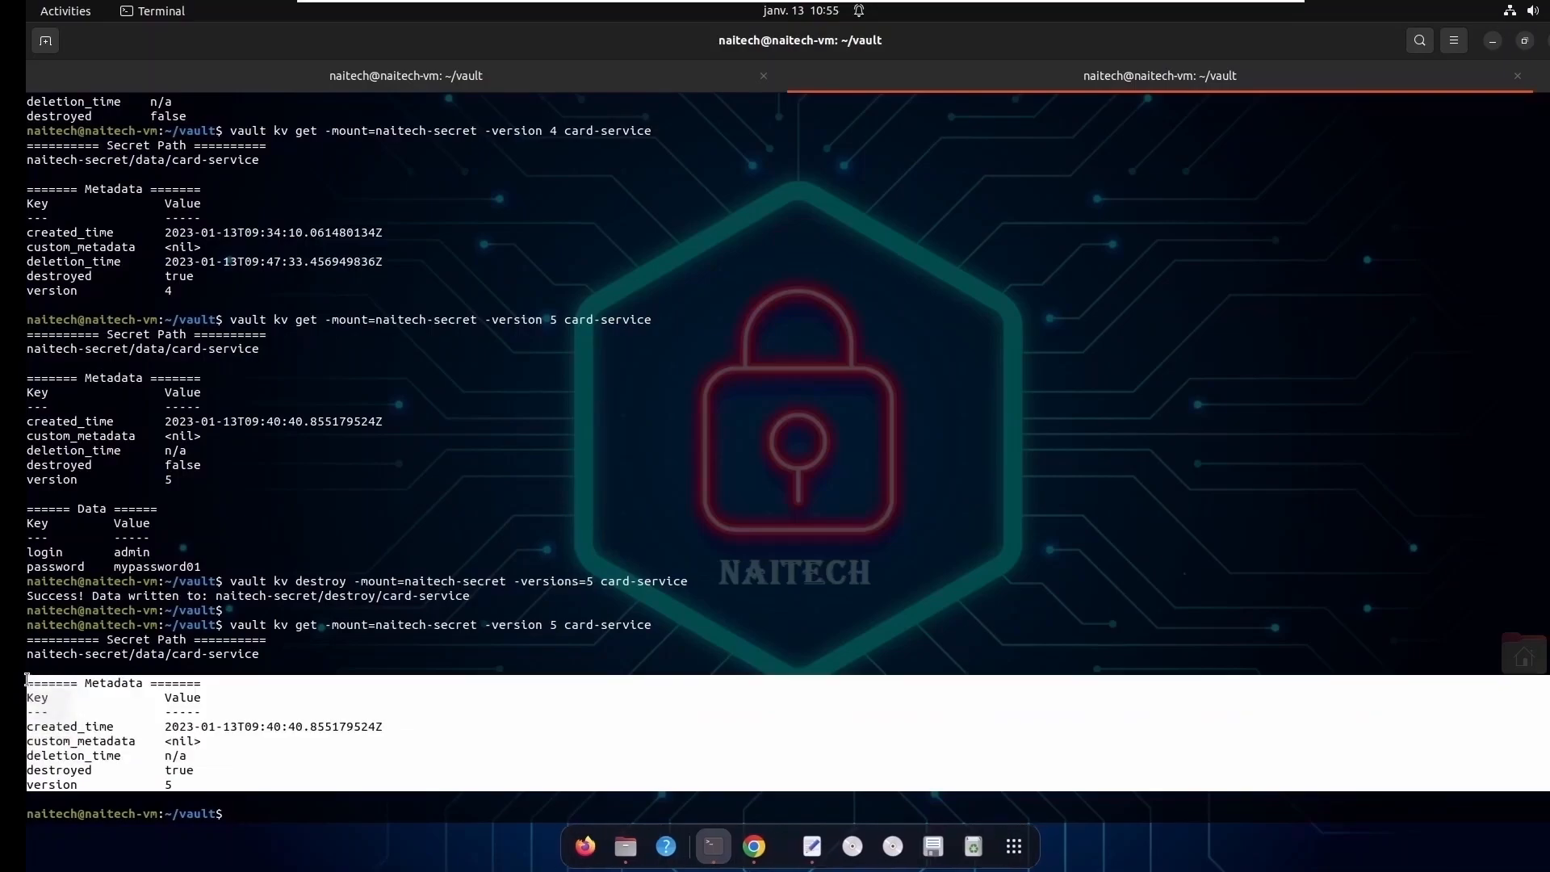
pyautogui.click(187, 783)
pyautogui.doubleClick(93, 510)
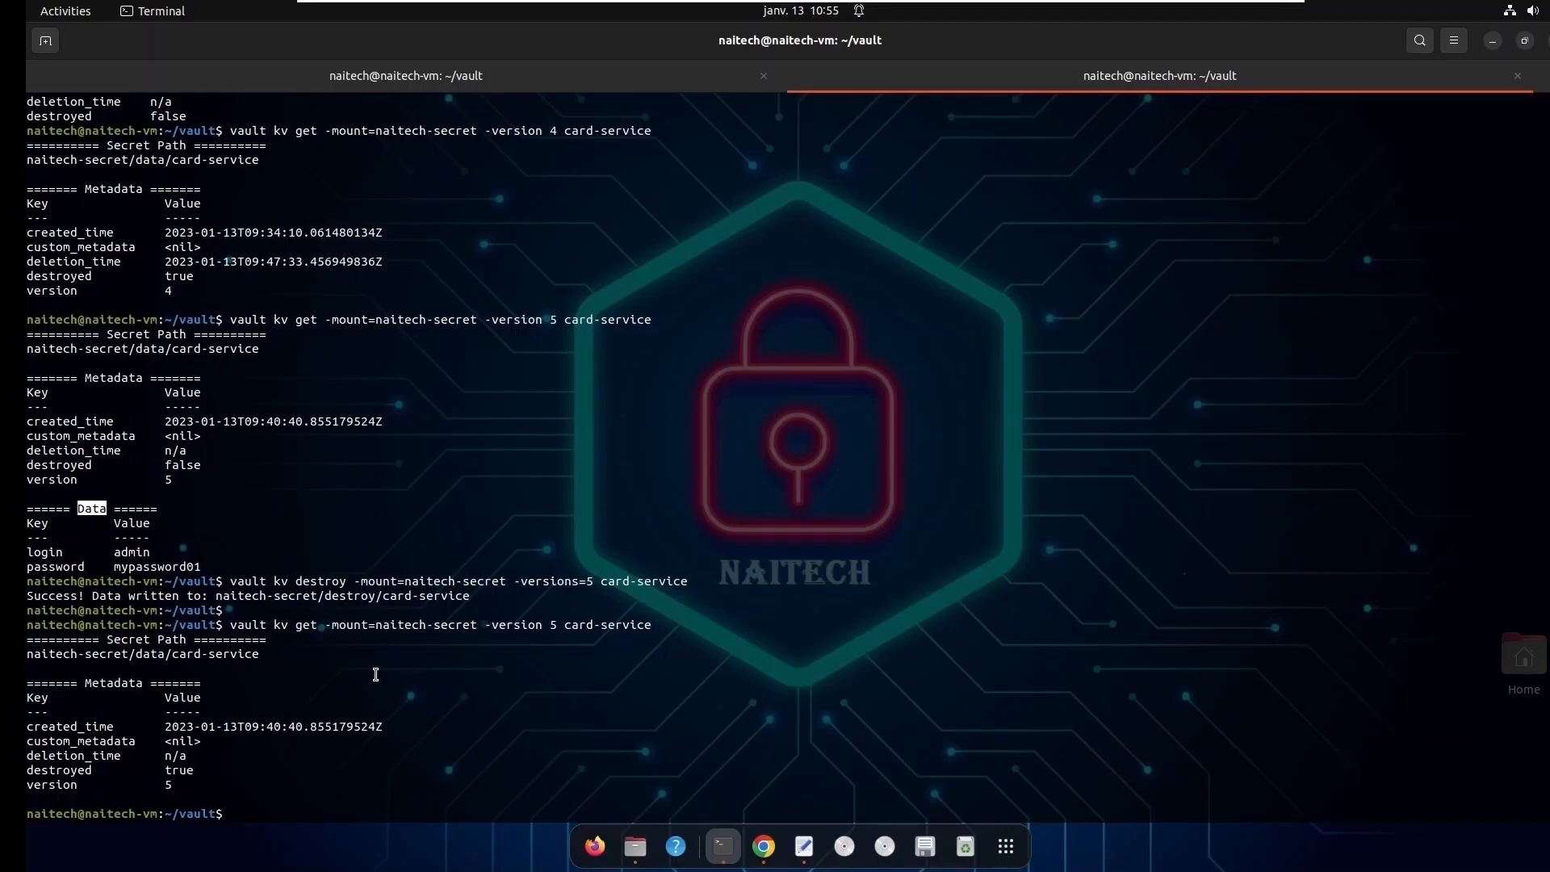